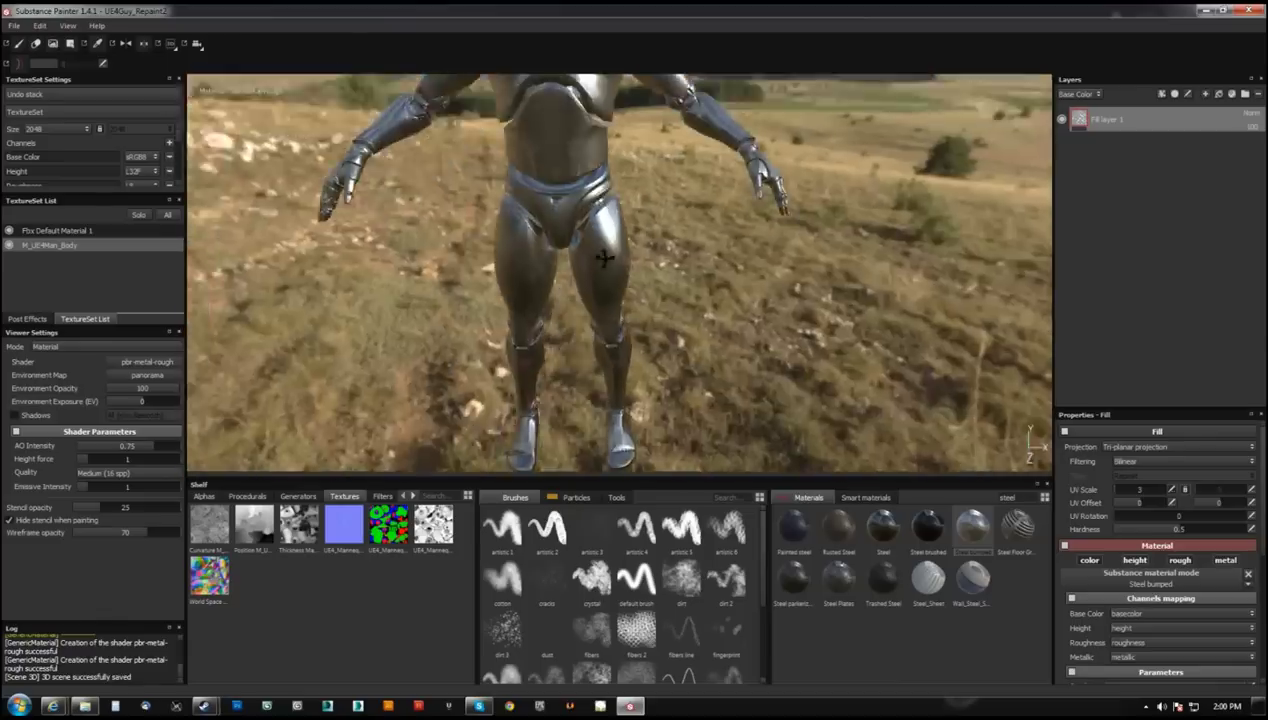
- Add a new fill layer and apply the green metal material to it
{"action": "scroll", "coordinate": [164, 268], "scroll_direction": "down", "scroll_amount": 3}
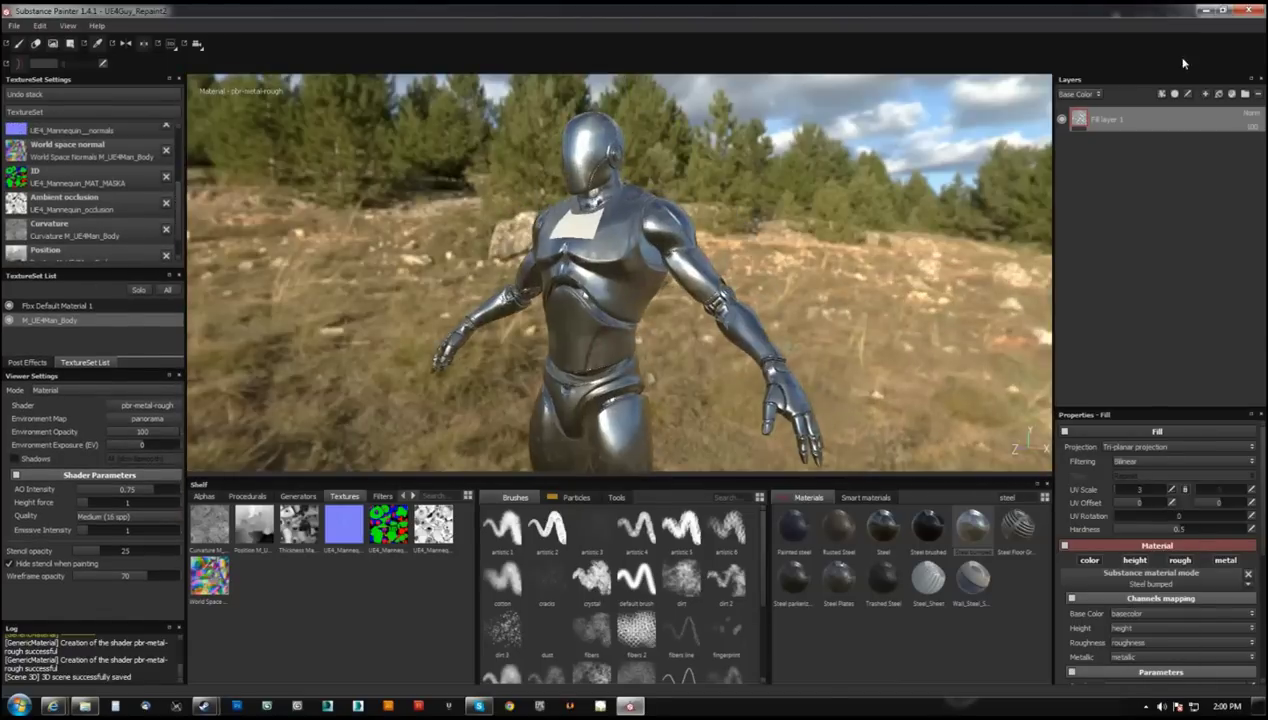
{"action": "left_click", "coordinate": [1205, 93]}
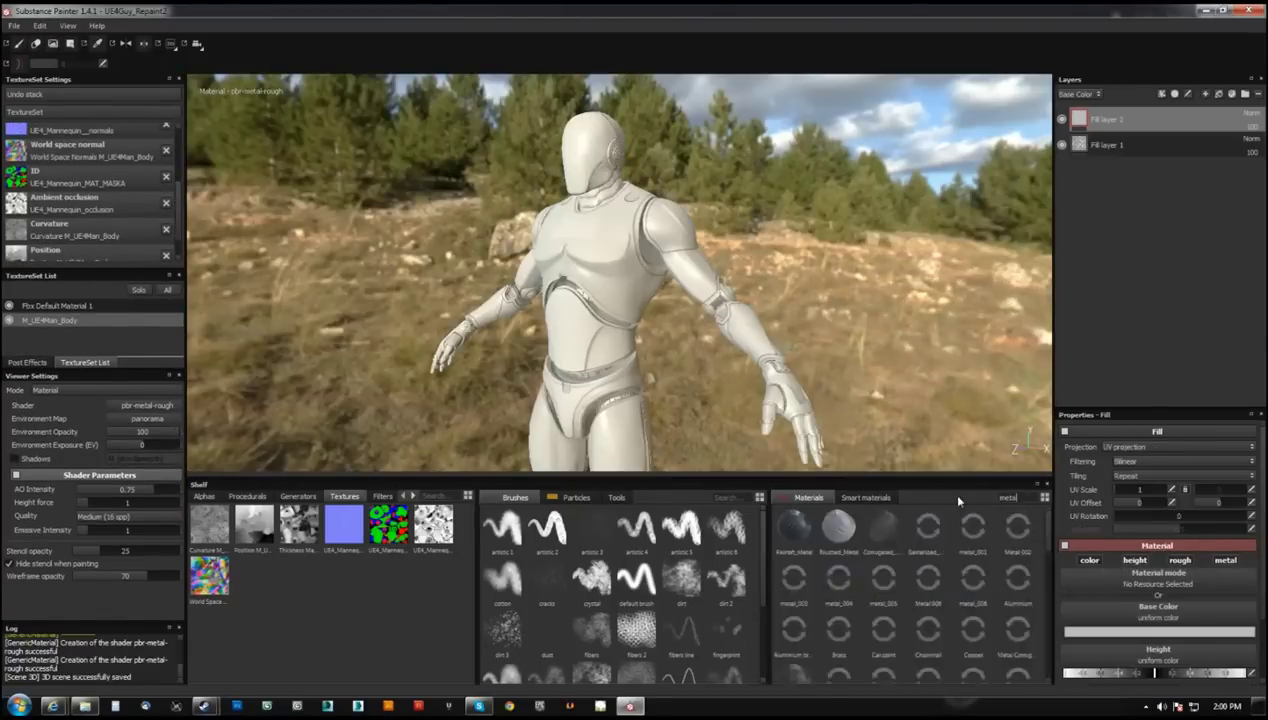
{"action": "scroll", "coordinate": [948, 560], "scroll_direction": "down", "scroll_amount": 2}
{"action": "left_click_drag", "start_coordinate": [793, 601], "coordinate": [1078, 481]}
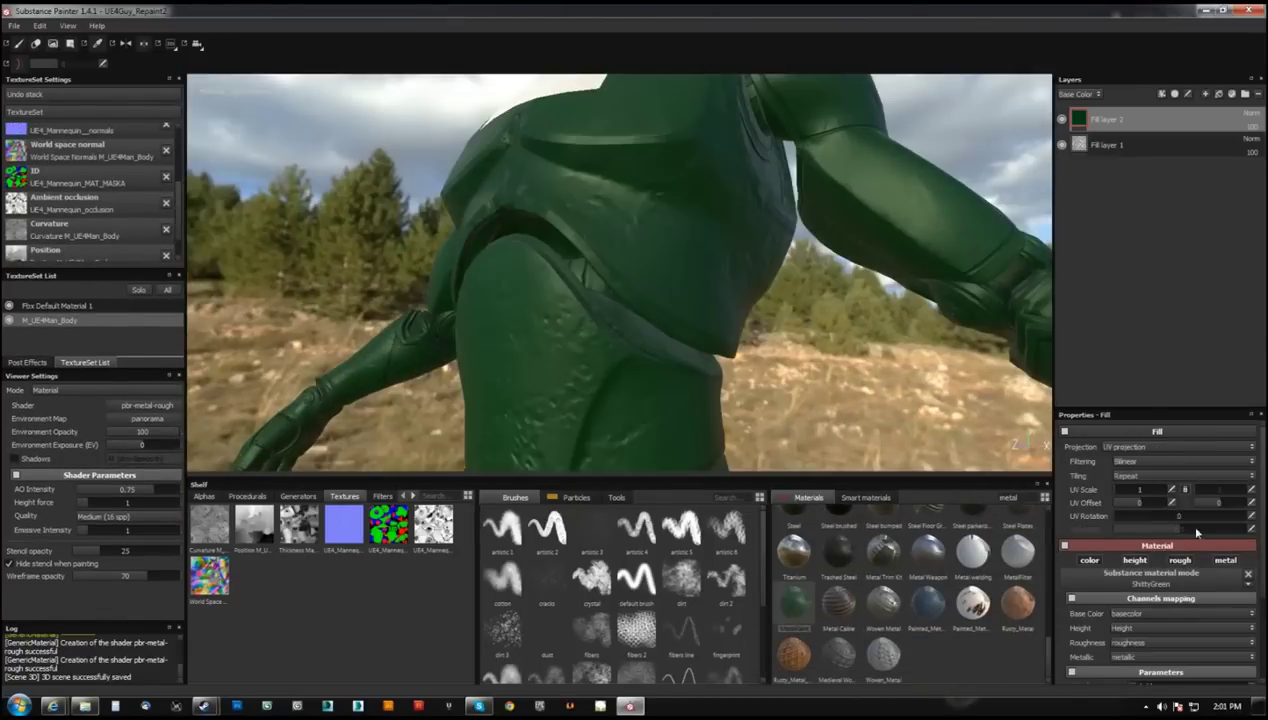
- Set the fill material colour to black and duplicate the fill layer
{"action": "scroll", "coordinate": [1172, 627], "scroll_direction": "down", "scroll_amount": 3}
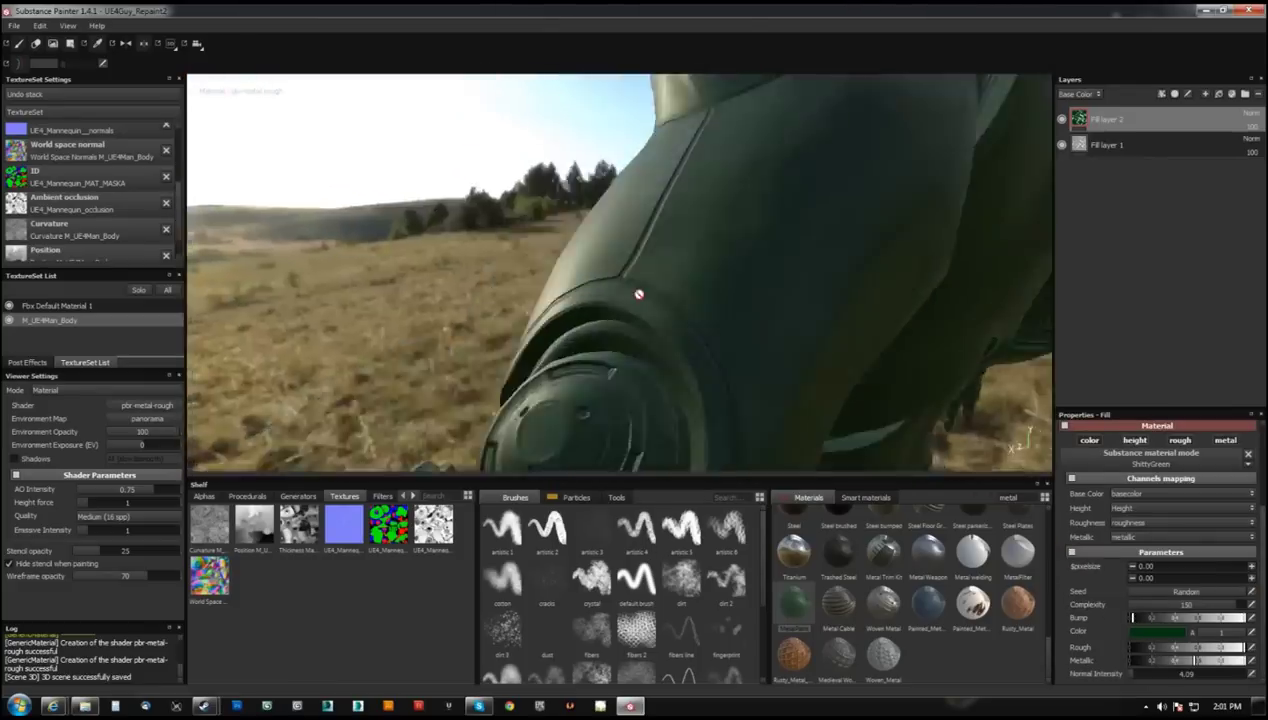
{"action": "double_click", "coordinate": [1133, 618]}
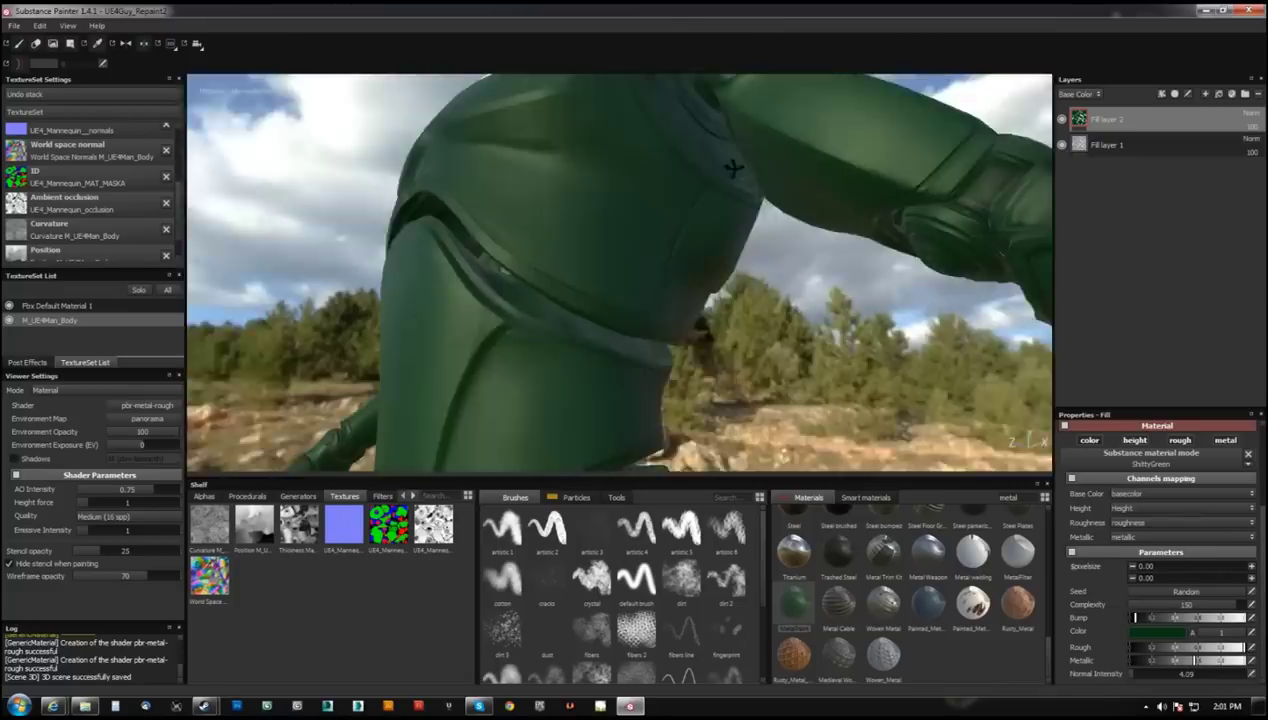
{"action": "left_click", "coordinate": [1160, 631]}
{"action": "right_click", "coordinate": [1080, 118]}
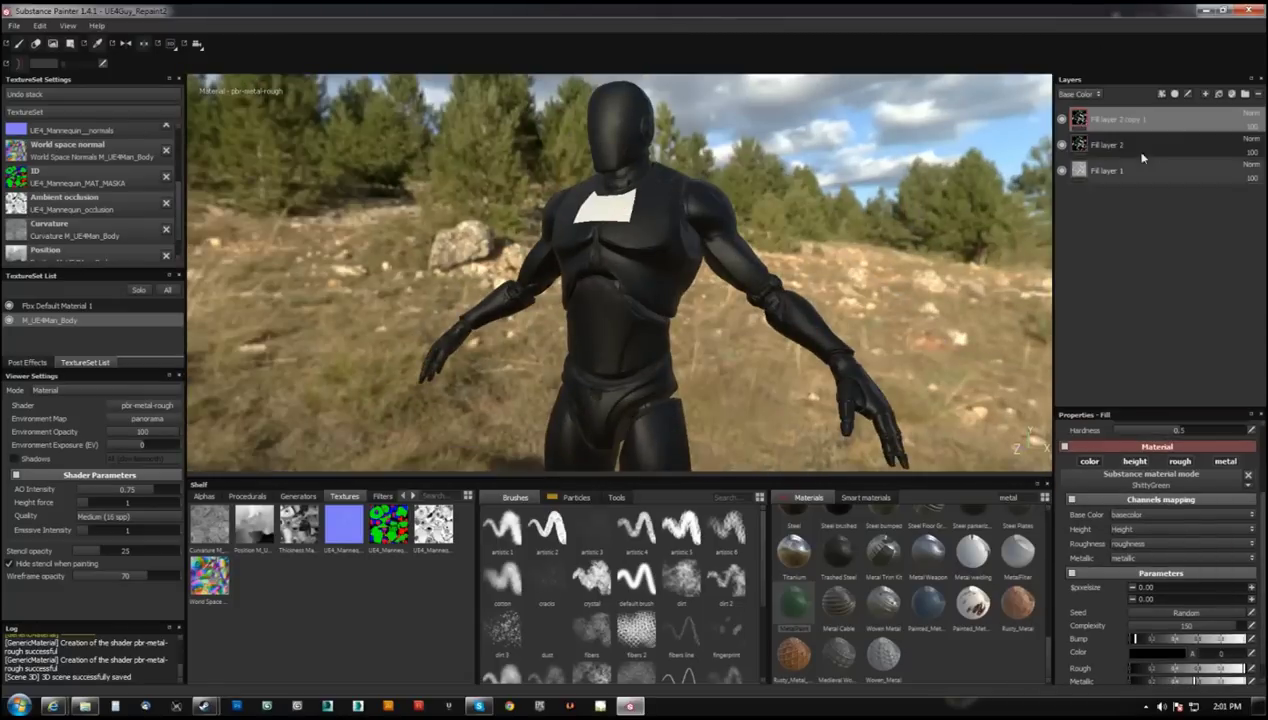
- Mask the copied layer by an ID-map colour selection, then duplicate the masked layer
{"action": "left_click", "coordinate": [1200, 144]}
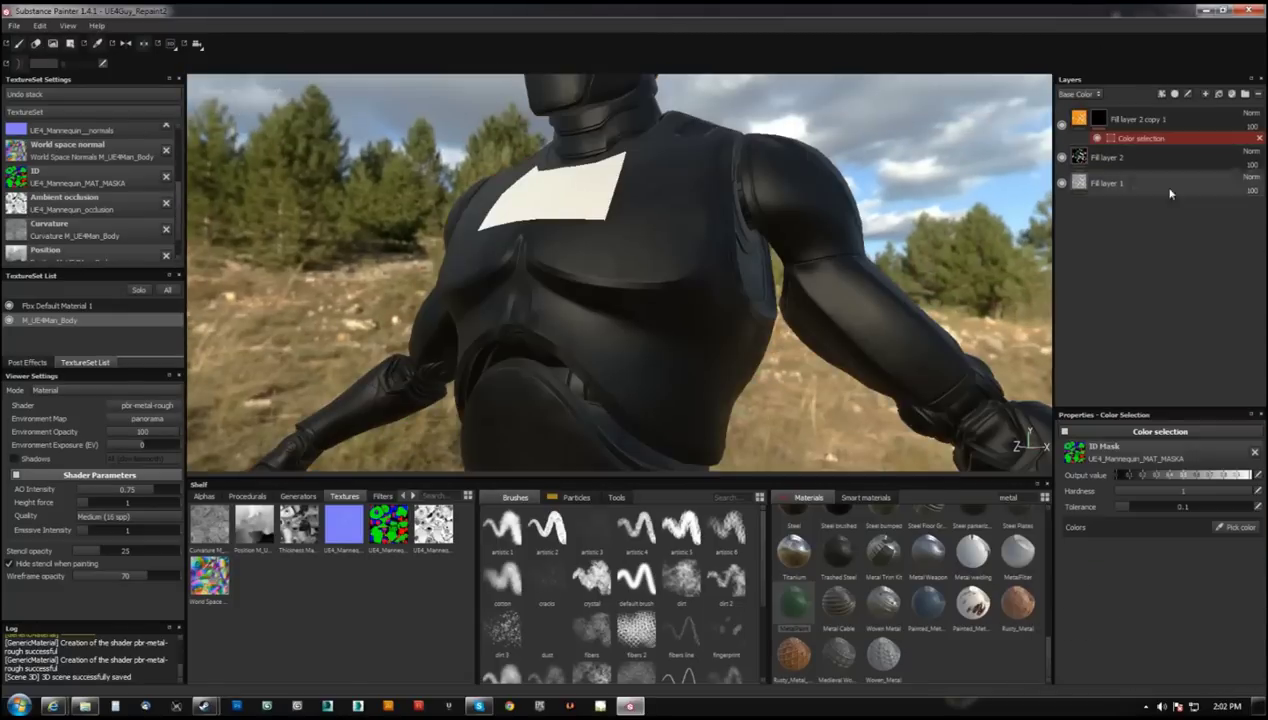
{"action": "left_click", "coordinate": [1235, 527]}
{"action": "left_click", "coordinate": [680, 245]}
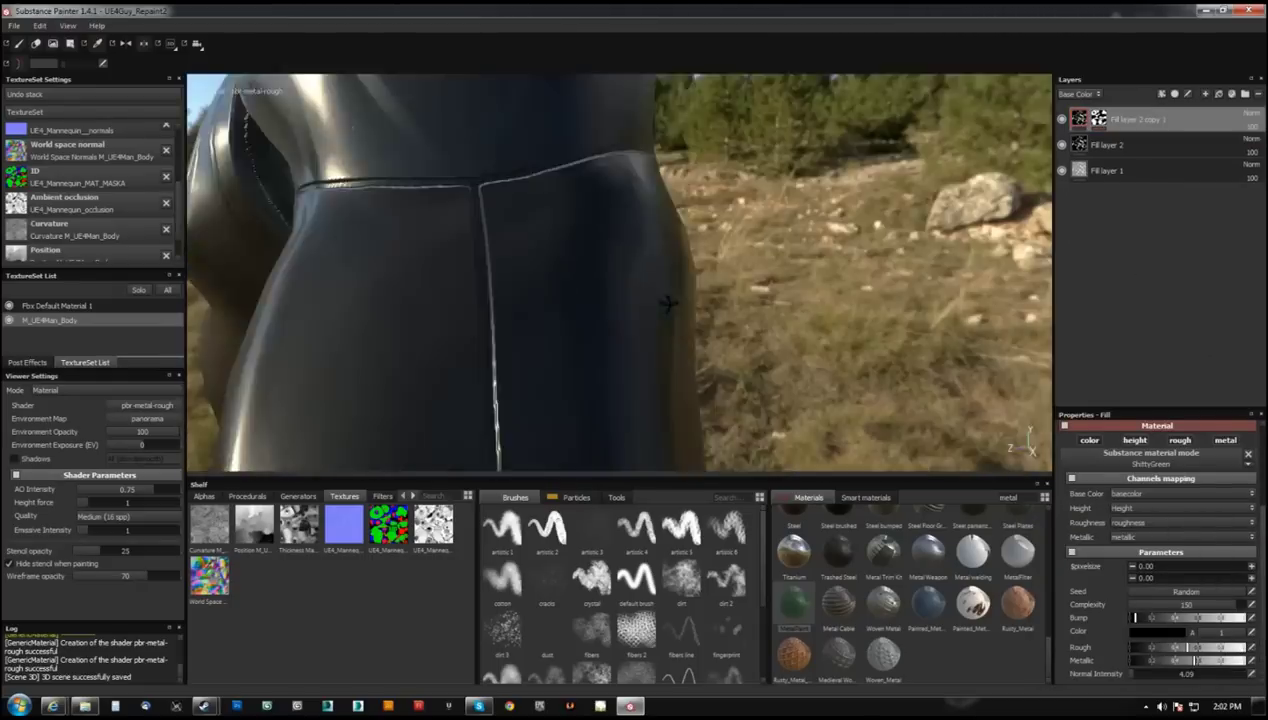
{"action": "right_click", "coordinate": [1098, 120]}
{"action": "left_click", "coordinate": [1130, 307]}
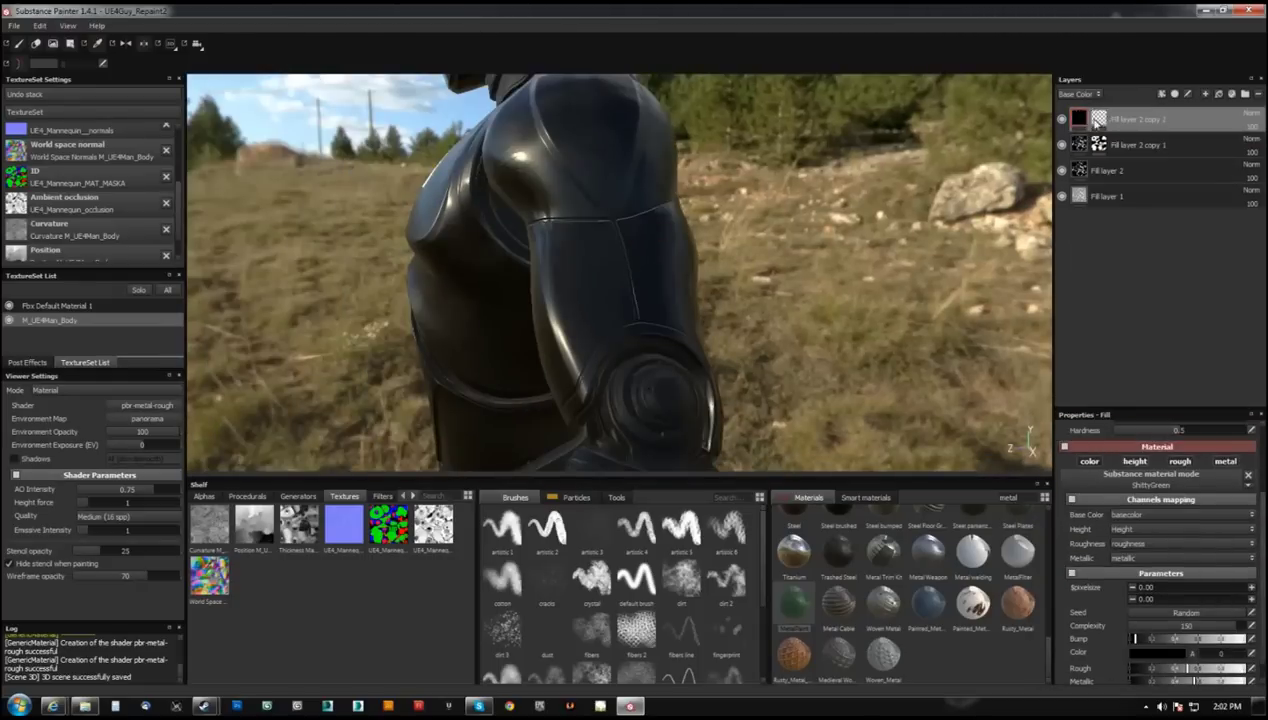
{"action": "scroll", "coordinate": [1224, 655], "scroll_direction": "down", "scroll_amount": 1}
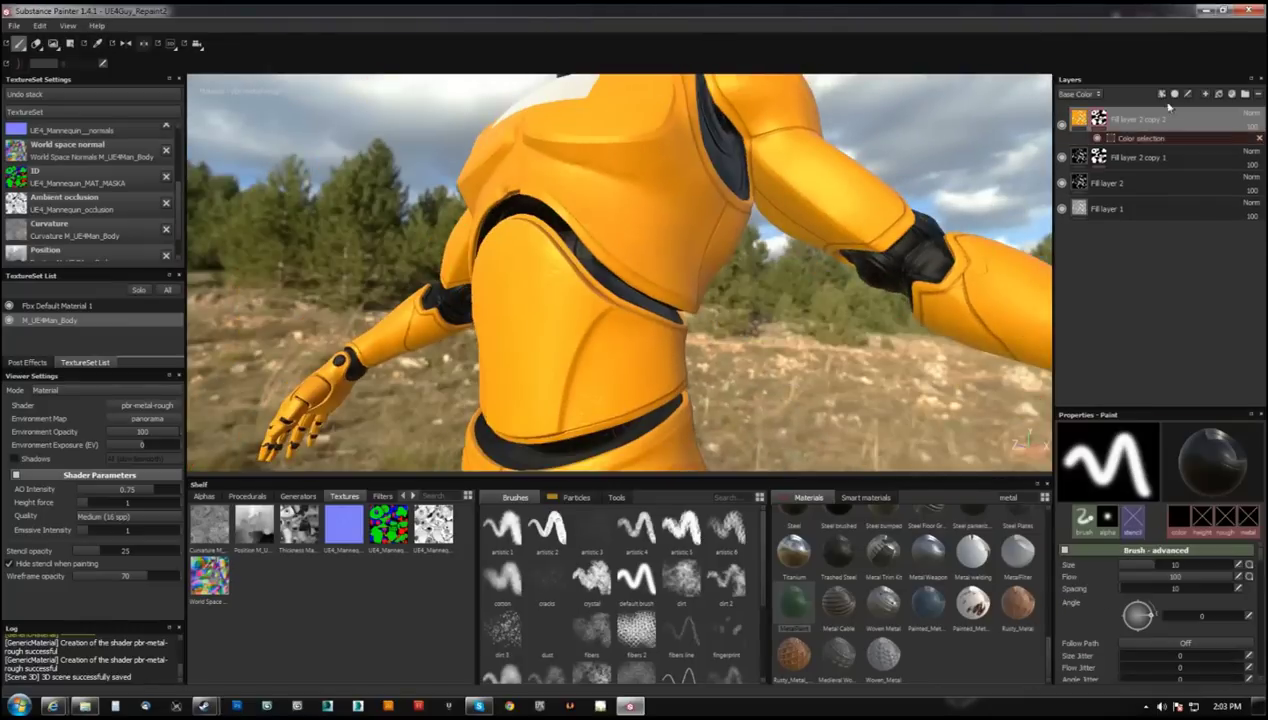
- Replace the mask with a fill effect plus Levels at midpoint 0.672, keeping orange to the seams
{"action": "left_click", "coordinate": [1161, 94]}
{"action": "left_click", "coordinate": [1146, 317]}
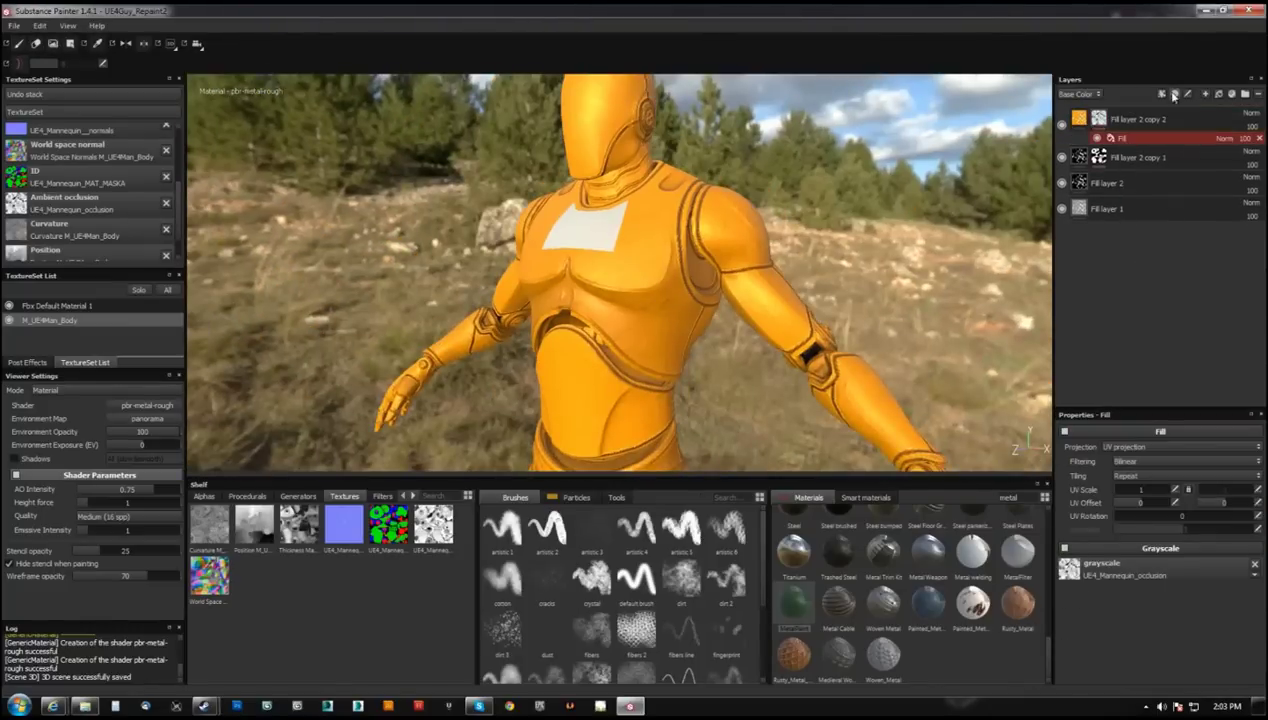
{"action": "left_click", "coordinate": [1161, 94]}
{"action": "left_click", "coordinate": [1150, 130]}
{"action": "left_click_drag", "start_coordinate": [1160, 455], "coordinate": [1175, 455]}
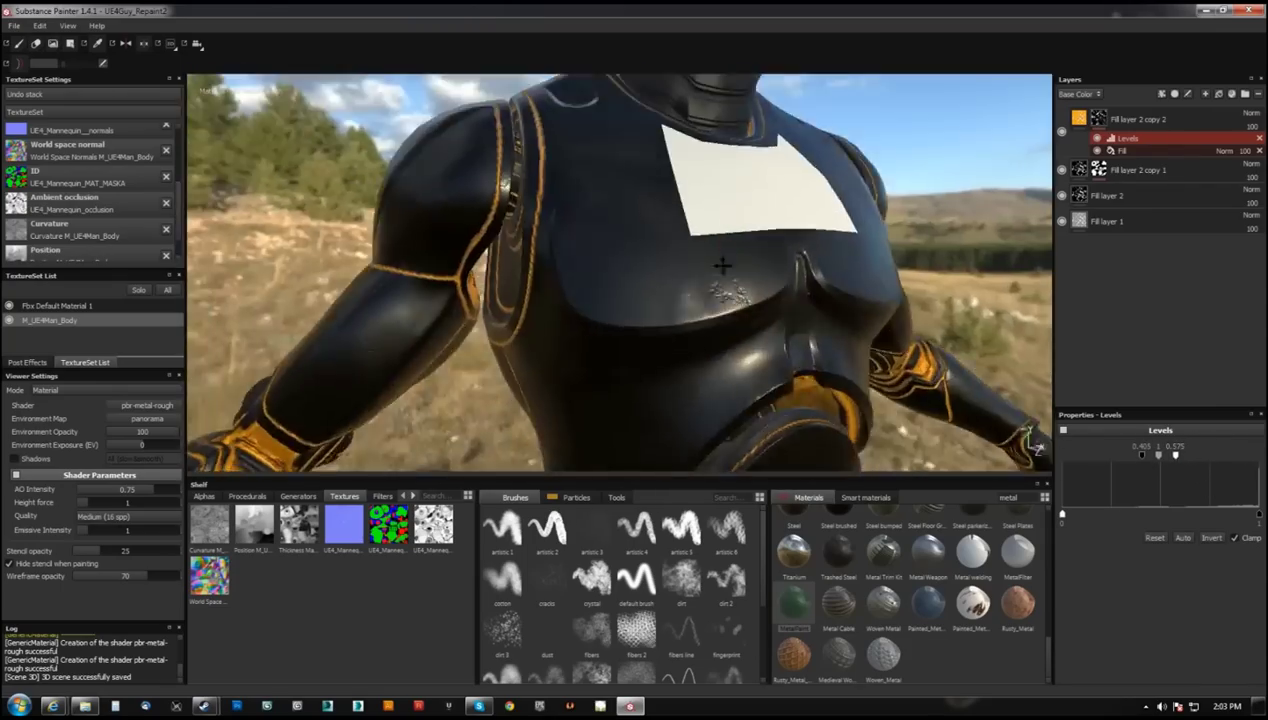
{"action": "middle_click_drag", "start_coordinate": [665, 269], "coordinate": [700, 178], "text": "alt"}
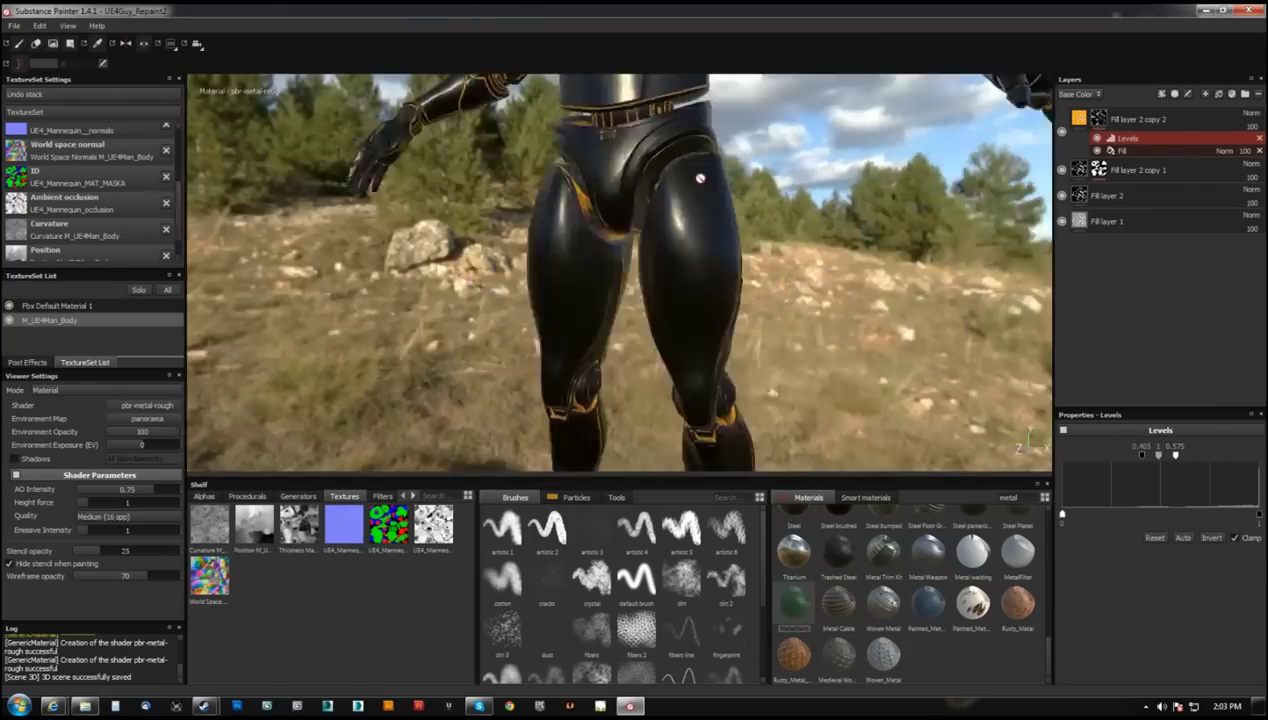
{"action": "left_click_drag", "start_coordinate": [700, 178], "coordinate": [695, 311], "text": "alt"}
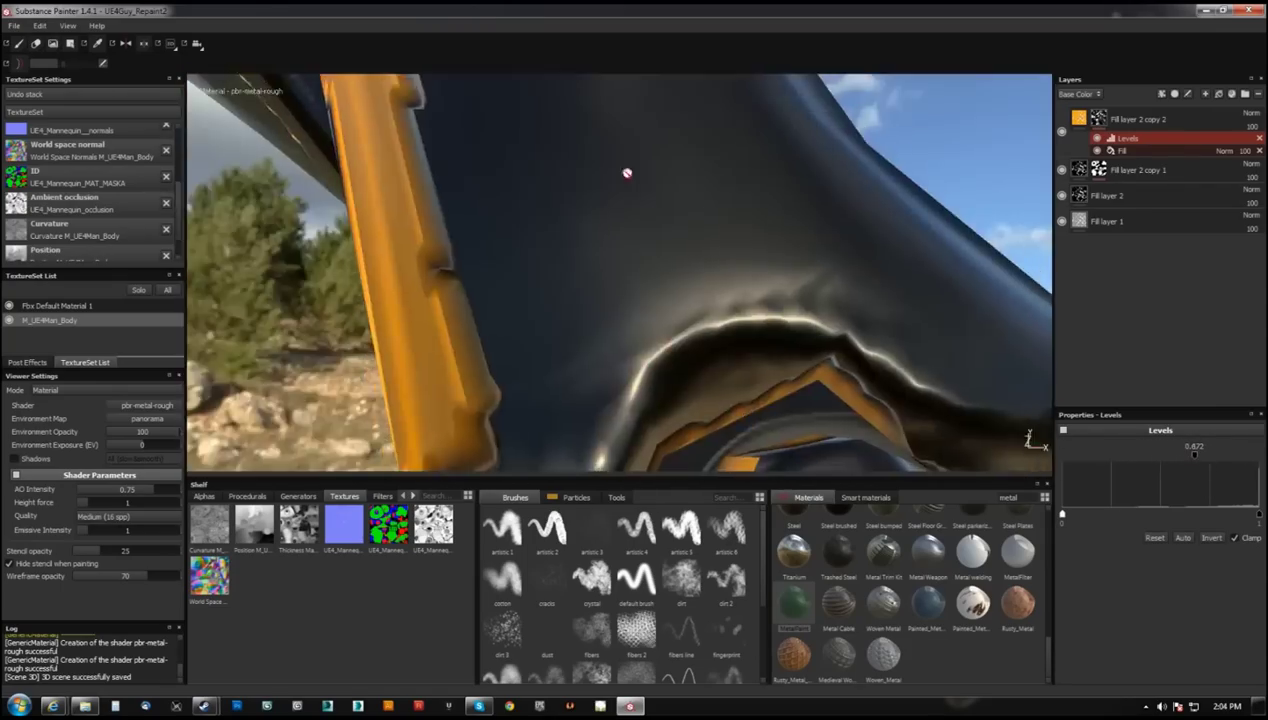
{"action": "mouse_move", "coordinate": [628, 170]}
{"action": "left_mouse_down", "text": "alt"}
{"action": "mouse_move", "coordinate": [722, 342]}
{"action": "mouse_move", "coordinate": [657, 198]}
{"action": "left_mouse_up", "text": "alt"}
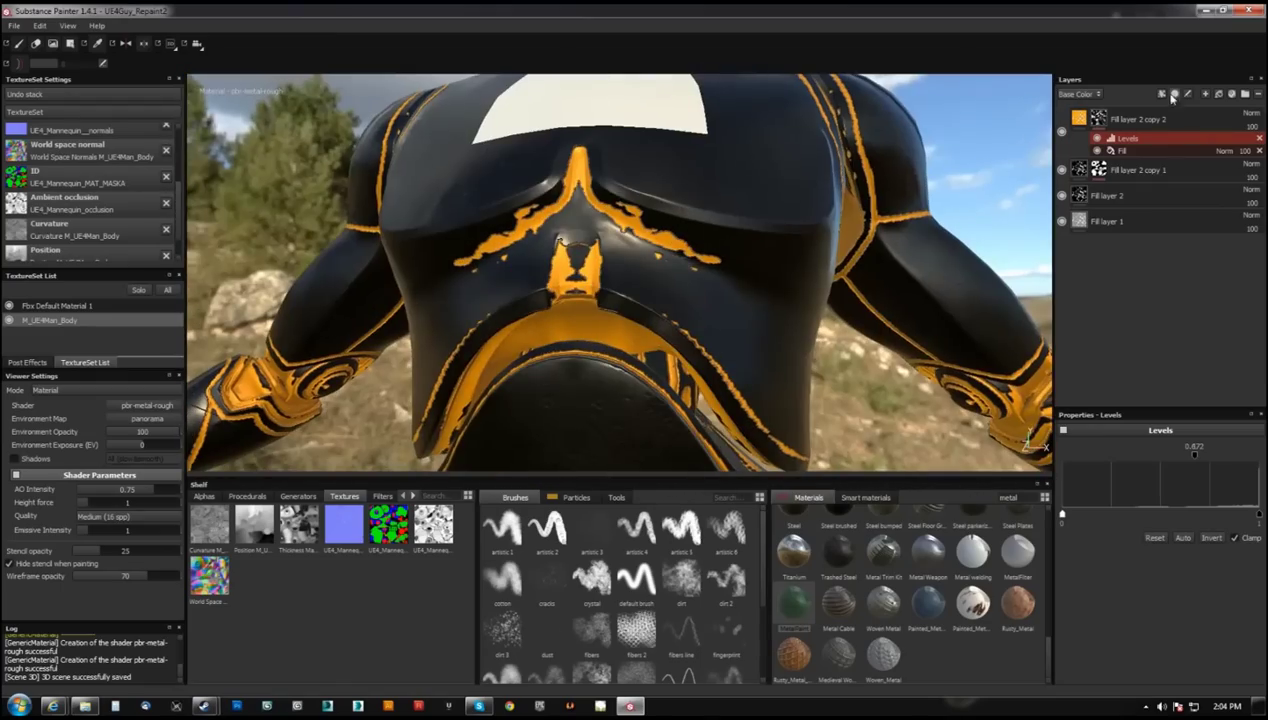
{"action": "left_click", "coordinate": [1173, 94]}
- Add a Multiply paint effect to the mask and switch to polygon-fill mode
{"action": "left_click", "coordinate": [1228, 138]}
{"action": "left_click", "coordinate": [1192, 196]}
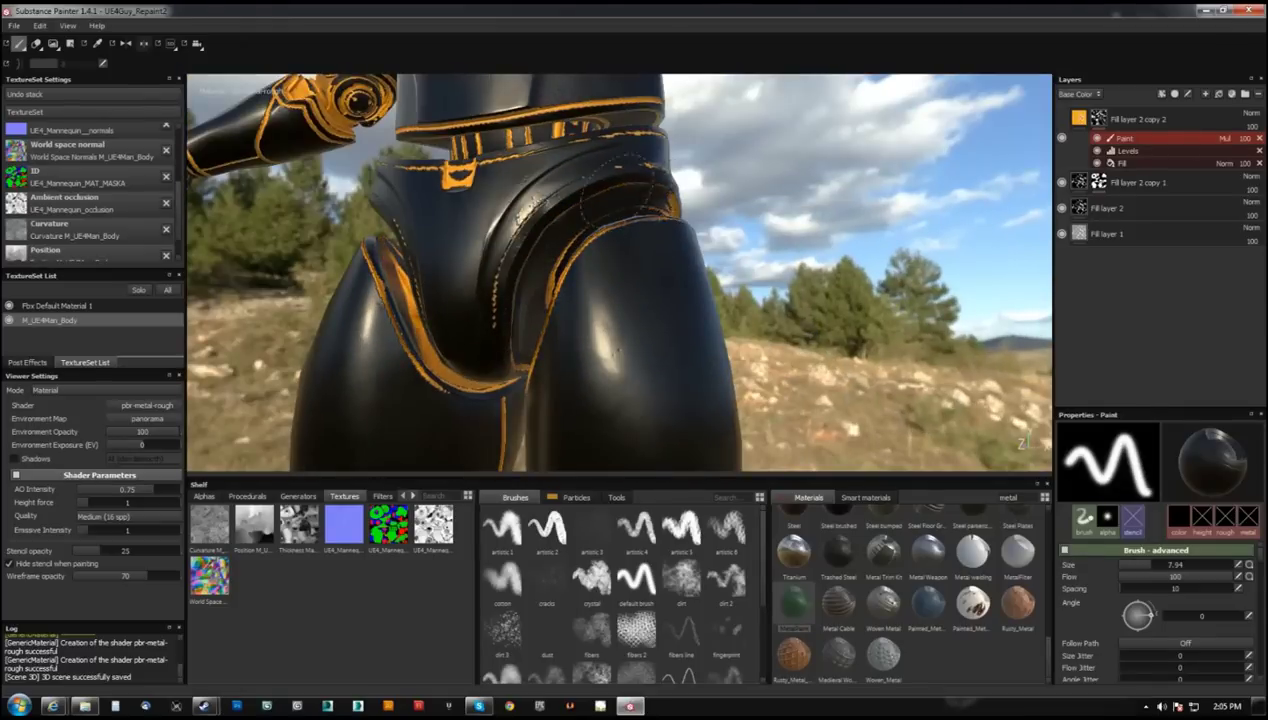
{"action": "key", "text": "4"}
- Orbit around the helmet emblem, elbow and arm opening to find stray orange patches
{"action": "mouse_move", "coordinate": [624, 197]}
{"action": "left_mouse_down", "text": "alt"}
{"action": "mouse_move", "coordinate": [645, 272]}
{"action": "mouse_move", "coordinate": [348, 296]}
{"action": "left_mouse_up", "text": "alt"}
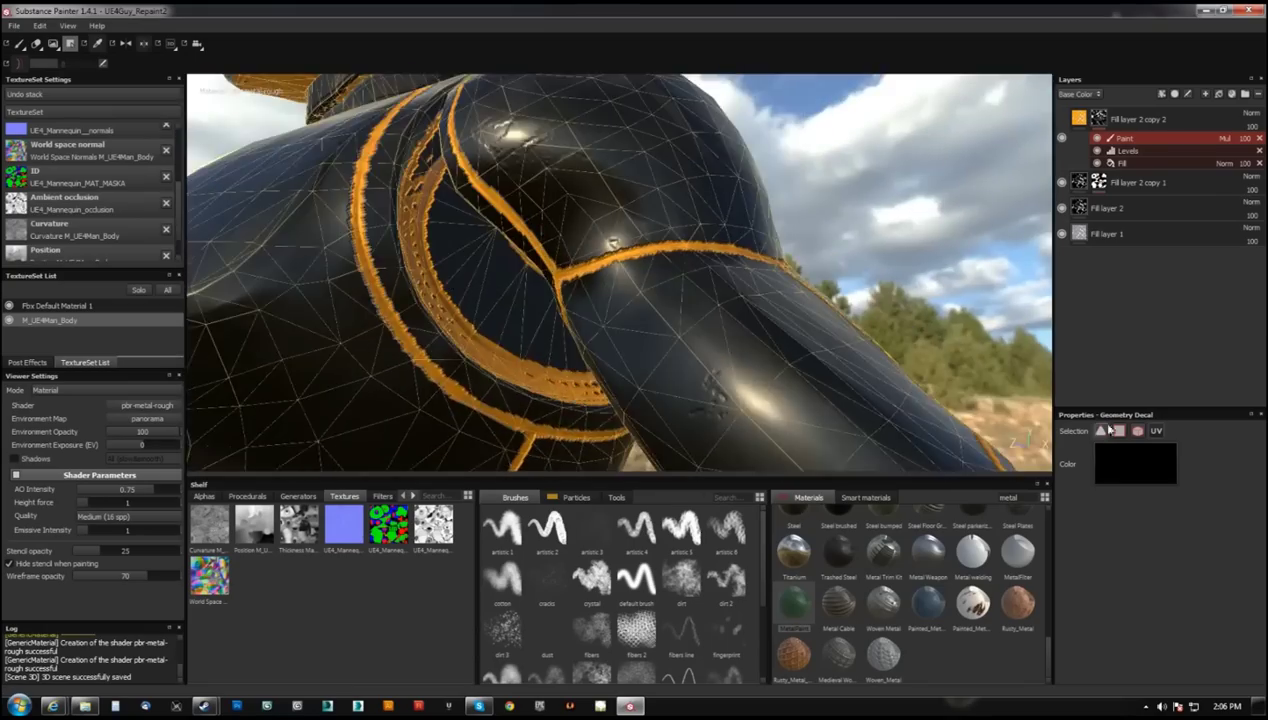
{"action": "mouse_move", "coordinate": [348, 296]}
{"action": "left_mouse_down", "text": "alt"}
{"action": "mouse_move", "coordinate": [452, 200]}
{"action": "mouse_move", "coordinate": [1158, 469]}
{"action": "left_mouse_up", "text": "alt"}
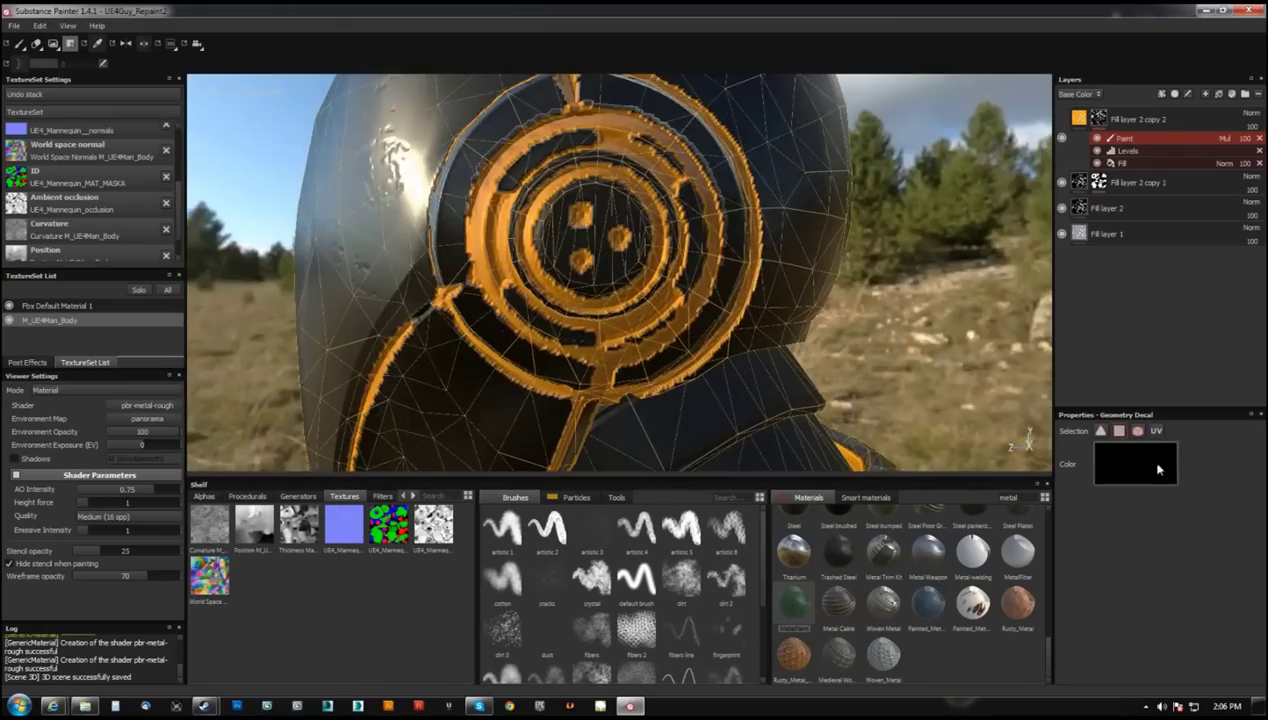
{"action": "mouse_move", "coordinate": [575, 243]}
{"action": "left_mouse_down", "text": "alt"}
{"action": "mouse_move", "coordinate": [608, 283]}
{"action": "mouse_move", "coordinate": [540, 300]}
{"action": "mouse_move", "coordinate": [655, 330]}
{"action": "mouse_move", "coordinate": [384, 241]}
{"action": "left_mouse_up", "text": "alt"}
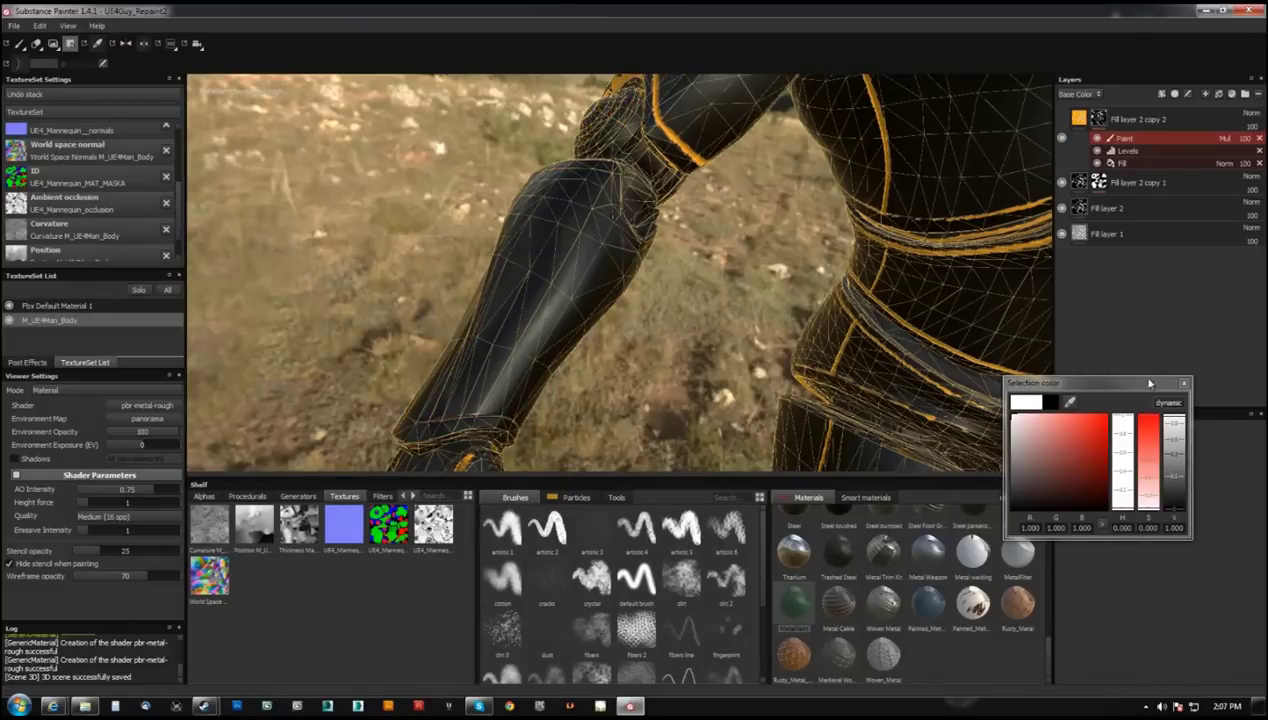
{"action": "mouse_move", "coordinate": [384, 241]}
{"action": "left_mouse_down", "text": "alt"}
{"action": "mouse_move", "coordinate": [530, 245]}
{"action": "mouse_move", "coordinate": [508, 276]}
{"action": "left_mouse_up", "text": "alt"}
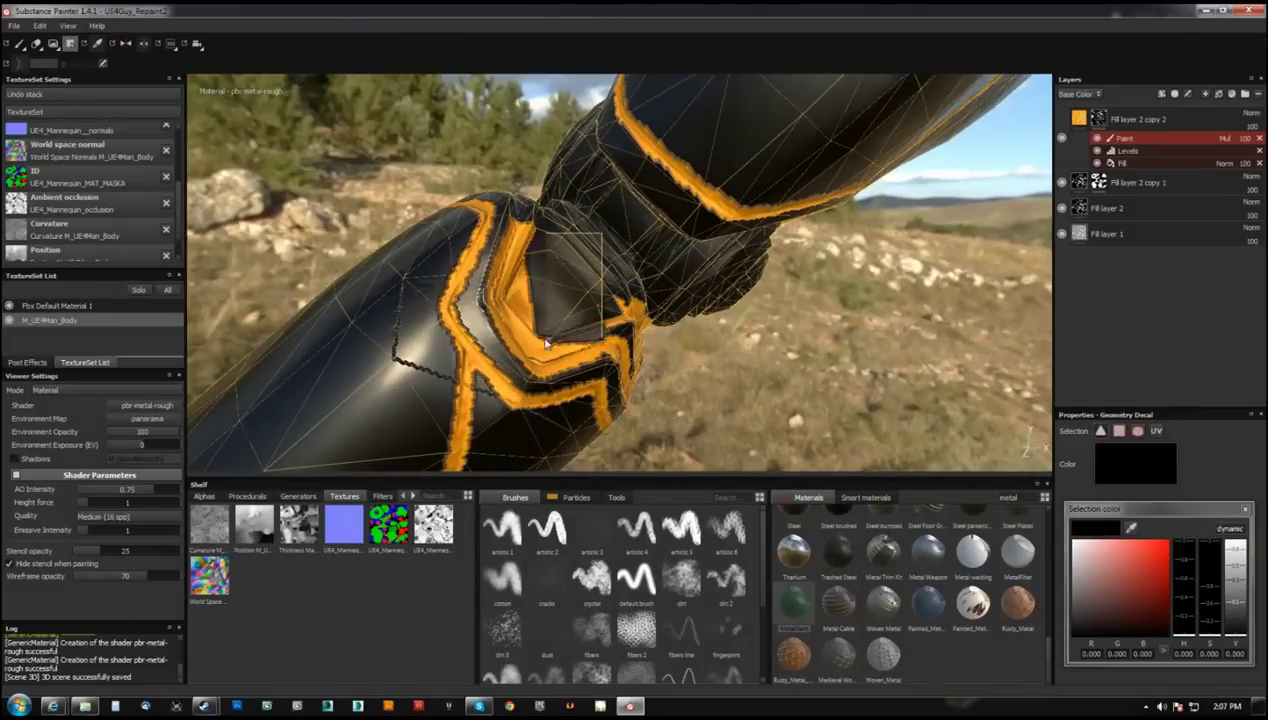
{"action": "left_click_drag", "start_coordinate": [565, 378], "coordinate": [567, 276], "text": "alt"}
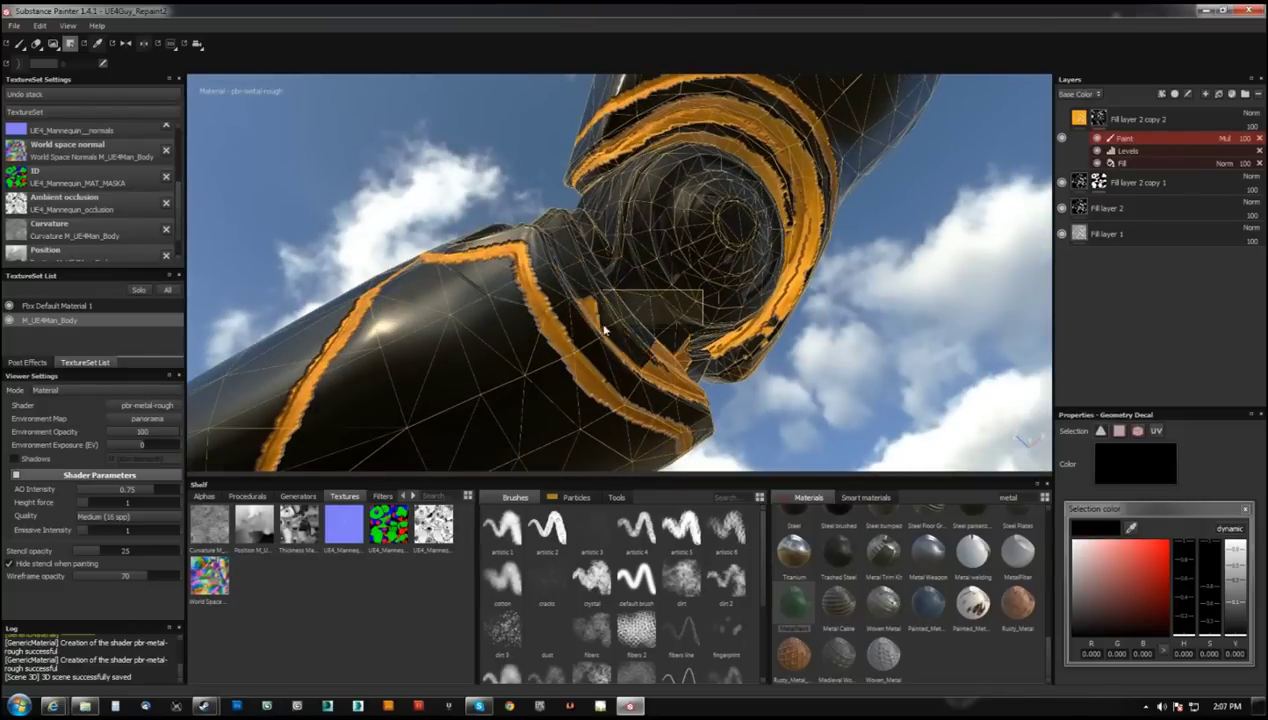
{"action": "left_click_drag", "start_coordinate": [657, 322], "coordinate": [677, 334], "text": "alt"}
{"action": "left_click_drag", "start_coordinate": [423, 195], "coordinate": [457, 195], "text": "alt"}
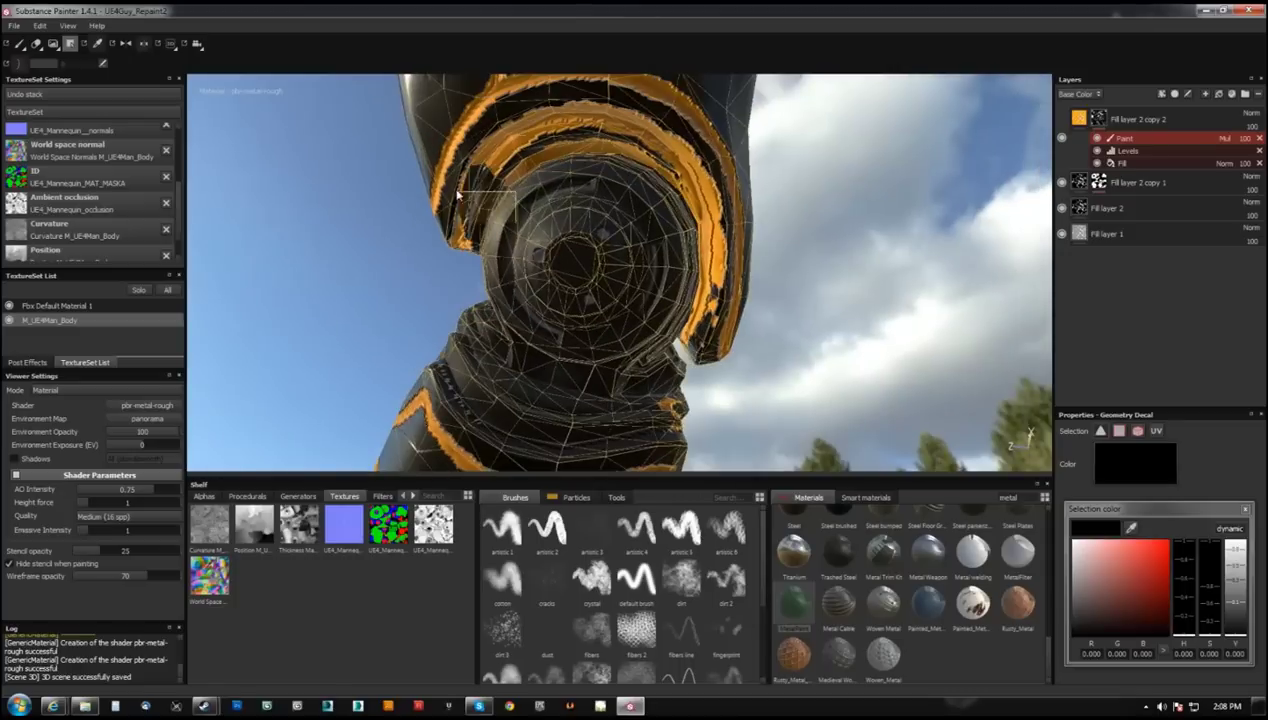
{"action": "mouse_move", "coordinate": [549, 150]}
{"action": "left_mouse_down", "text": "alt"}
{"action": "mouse_move", "coordinate": [665, 252]}
{"action": "mouse_move", "coordinate": [745, 252]}
{"action": "mouse_move", "coordinate": [664, 262]}
{"action": "left_mouse_up", "text": "alt"}
- Switch to the brush with white paint and inspect the elbow, knee and leg joints
{"action": "key", "text": "1"}
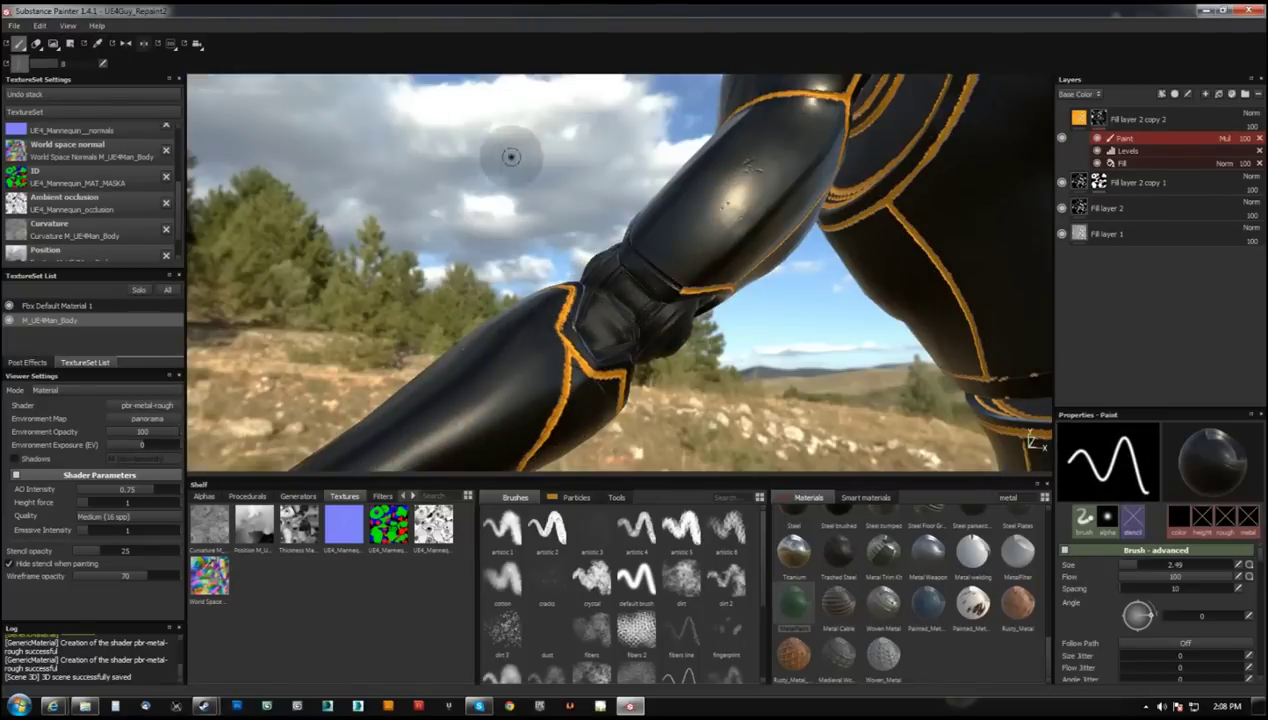
{"action": "left_click_drag", "start_coordinate": [511, 156], "coordinate": [625, 300], "text": "alt"}
{"action": "left_click", "coordinate": [1179, 516]}
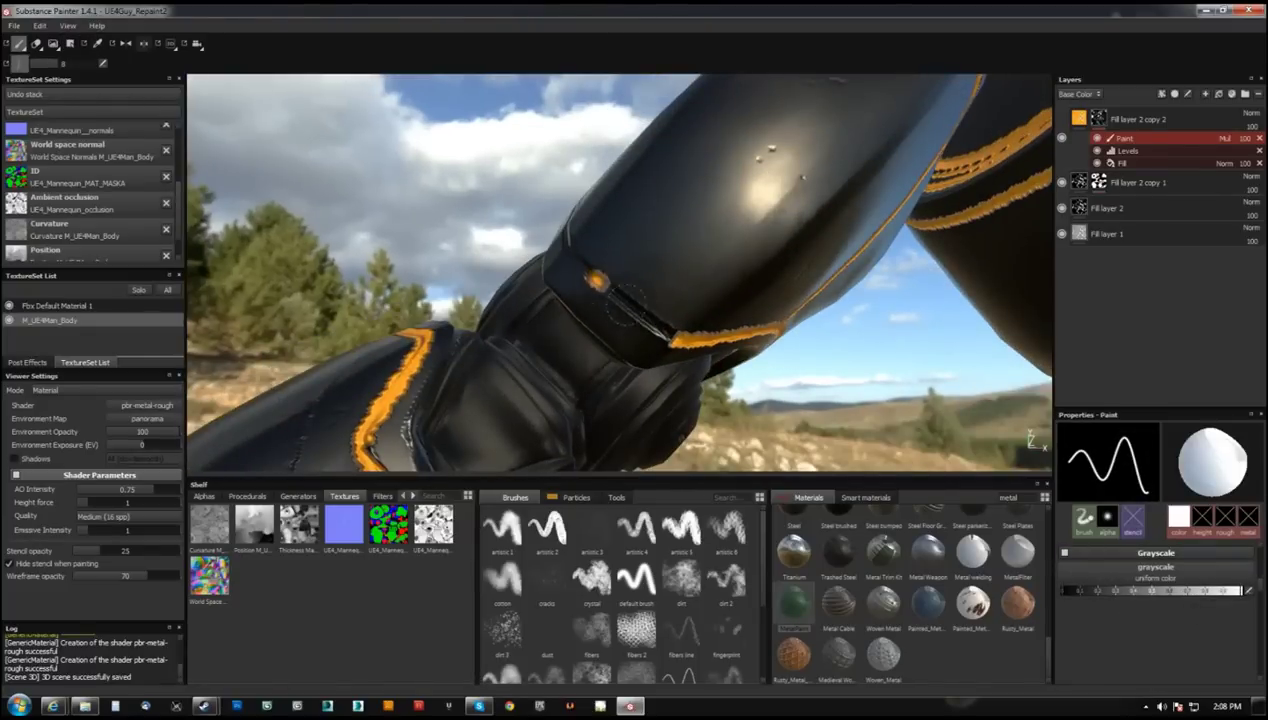
{"action": "left_click_drag", "start_coordinate": [503, 204], "coordinate": [476, 178], "text": "alt"}
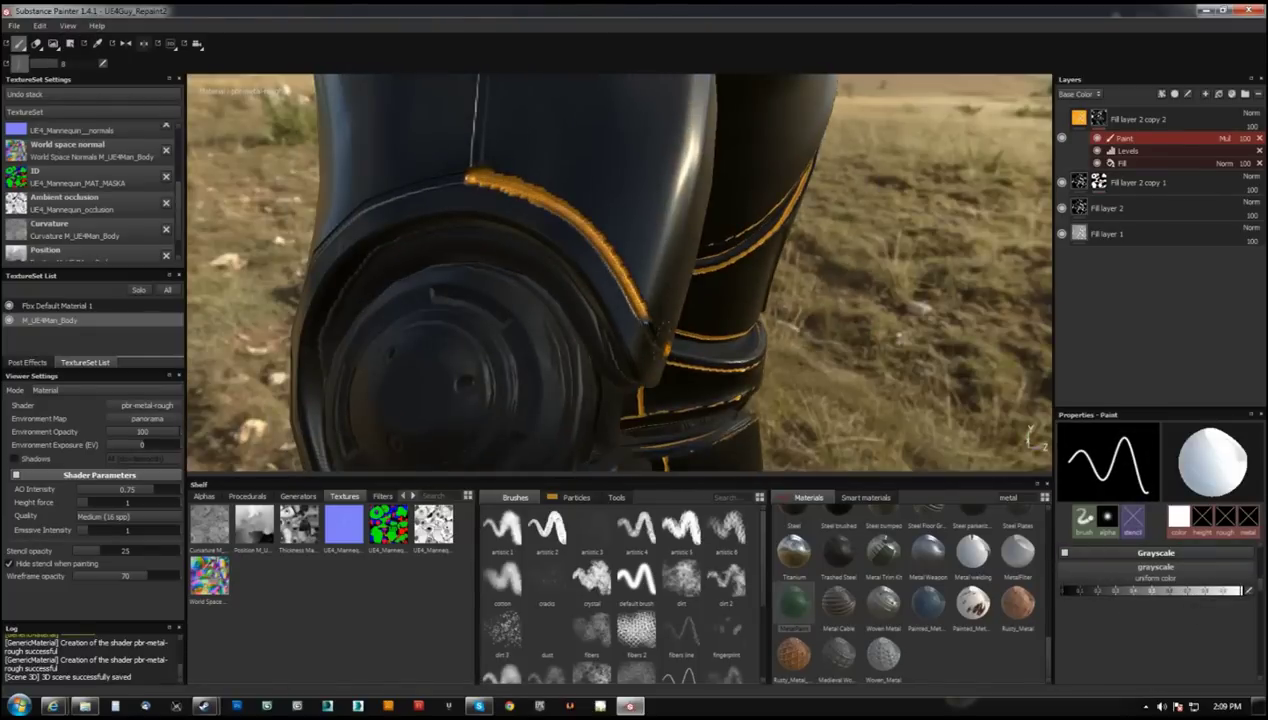
{"action": "mouse_move", "coordinate": [660, 345]}
{"action": "left_mouse_down", "text": "alt"}
{"action": "mouse_move", "coordinate": [640, 280]}
{"action": "mouse_move", "coordinate": [662, 204]}
{"action": "mouse_move", "coordinate": [624, 238]}
{"action": "left_mouse_up", "text": "alt"}
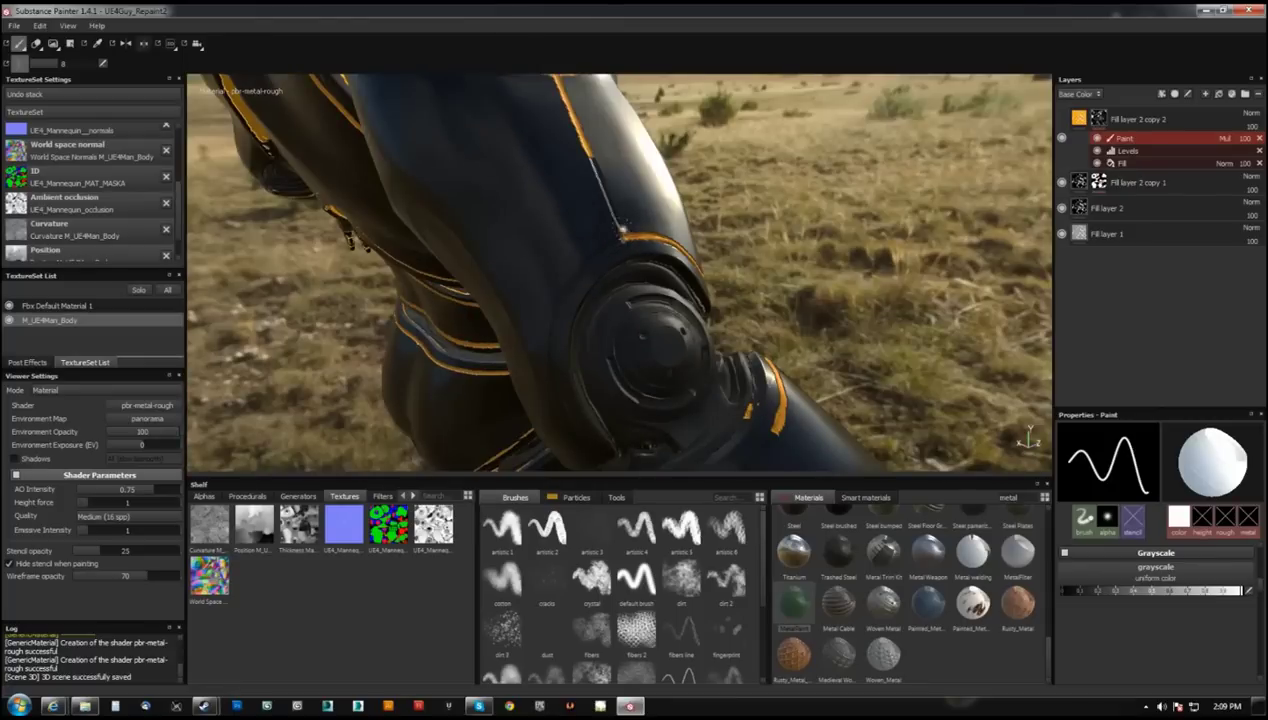
{"action": "left_click_drag", "start_coordinate": [552, 409], "coordinate": [598, 362], "text": "alt"}
{"action": "left_click_drag", "start_coordinate": [1030, 450], "coordinate": [1020, 442], "text": "alt"}
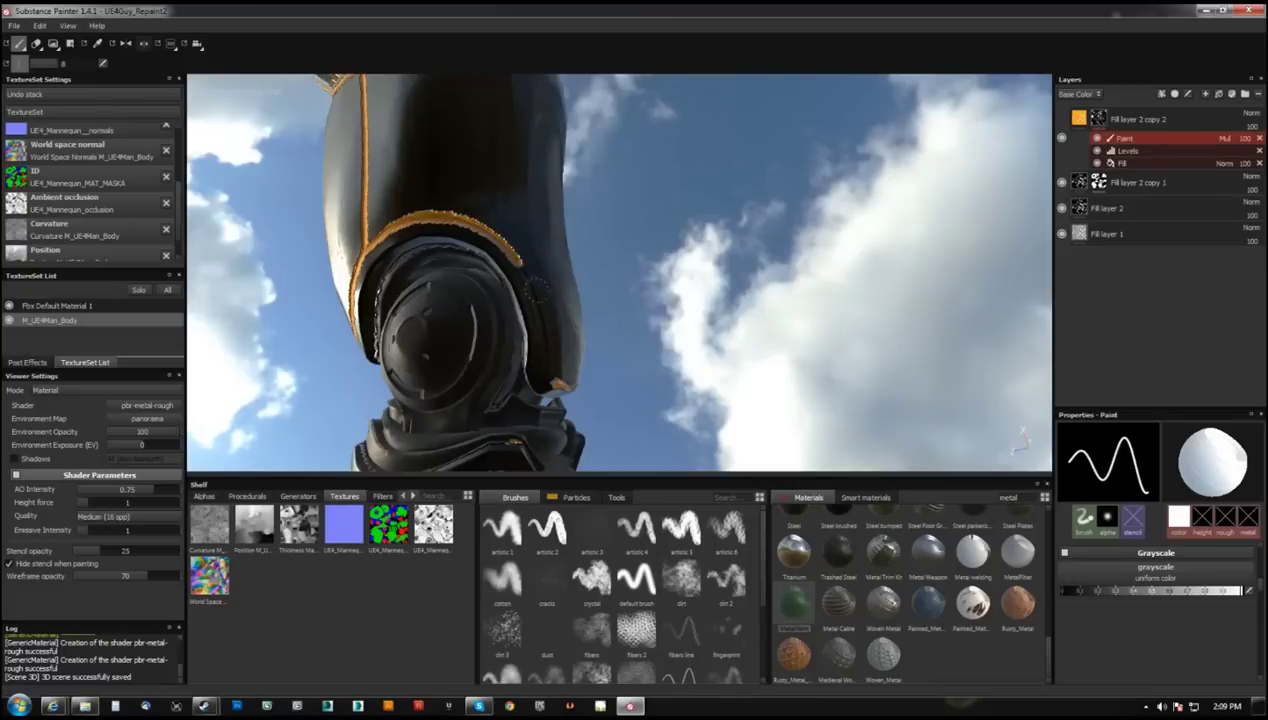
{"action": "left_click_drag", "start_coordinate": [578, 407], "coordinate": [533, 255], "text": "alt"}
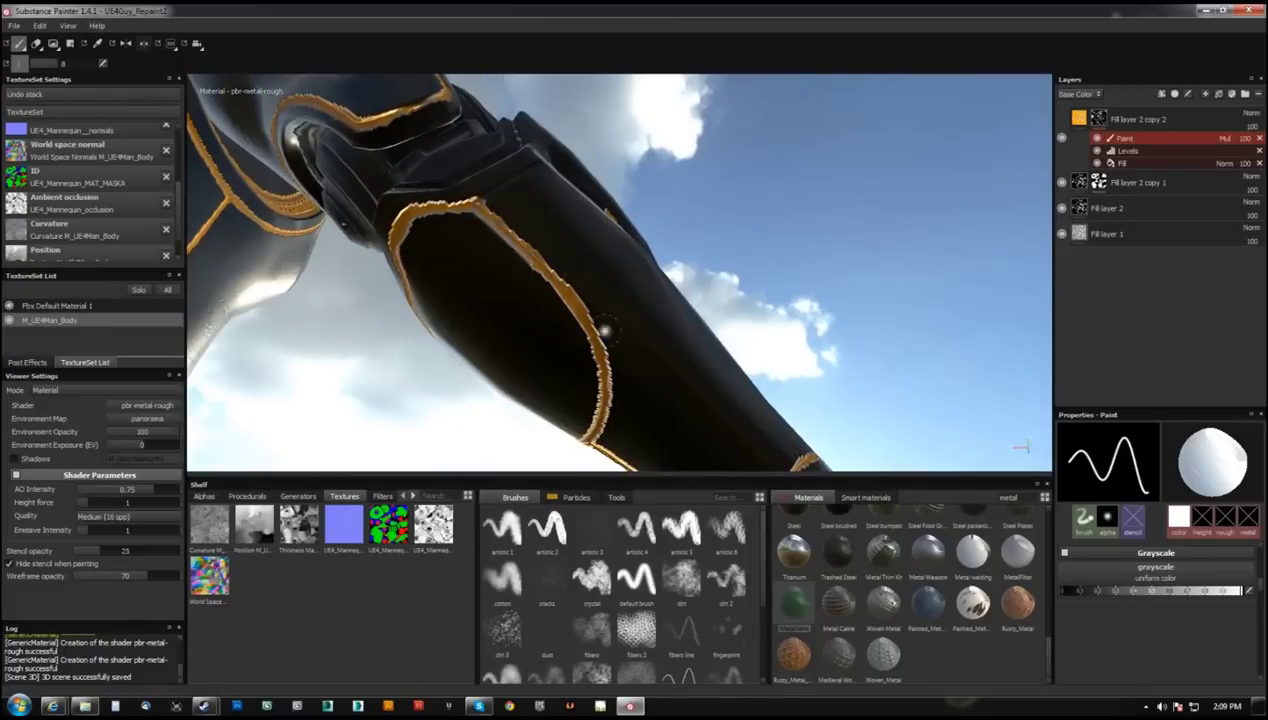
{"action": "mouse_move", "coordinate": [604, 330]}
{"action": "left_mouse_down", "text": "alt"}
{"action": "mouse_move", "coordinate": [520, 155]}
{"action": "mouse_move", "coordinate": [550, 135]}
{"action": "mouse_move", "coordinate": [580, 330]}
{"action": "mouse_move", "coordinate": [591, 157]}
{"action": "left_mouse_up", "text": "alt"}
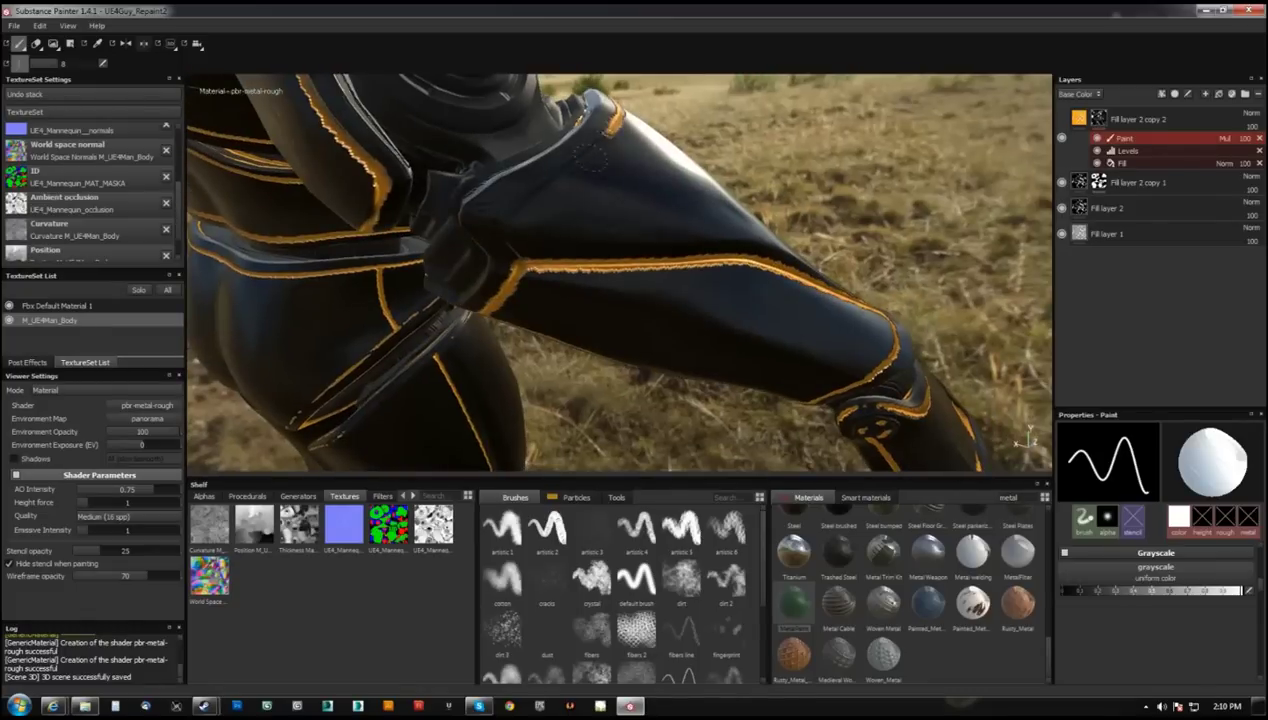
{"action": "mouse_move", "coordinate": [486, 228]}
{"action": "left_mouse_down", "text": "alt"}
{"action": "mouse_move", "coordinate": [500, 200]}
{"action": "mouse_move", "coordinate": [444, 162]}
{"action": "mouse_move", "coordinate": [578, 157]}
{"action": "mouse_move", "coordinate": [688, 204]}
{"action": "mouse_move", "coordinate": [520, 218]}
{"action": "left_mouse_up", "text": "alt"}
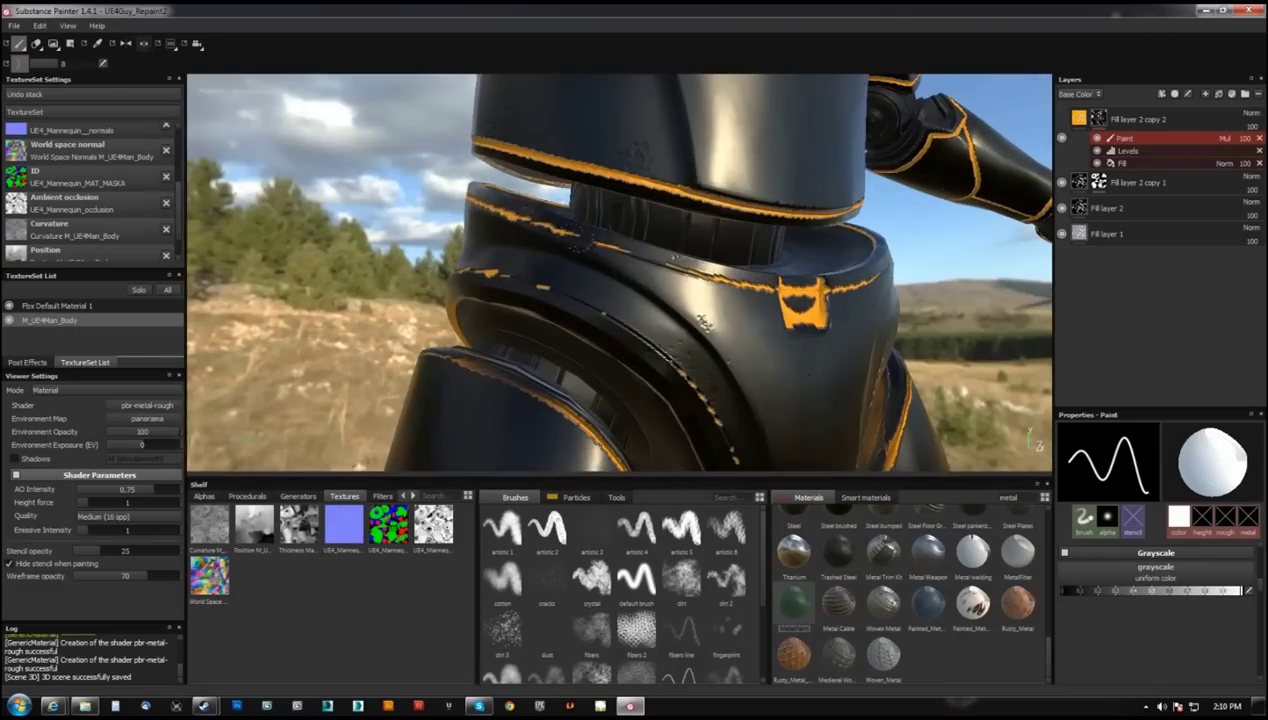
{"action": "key", "text": "f"}
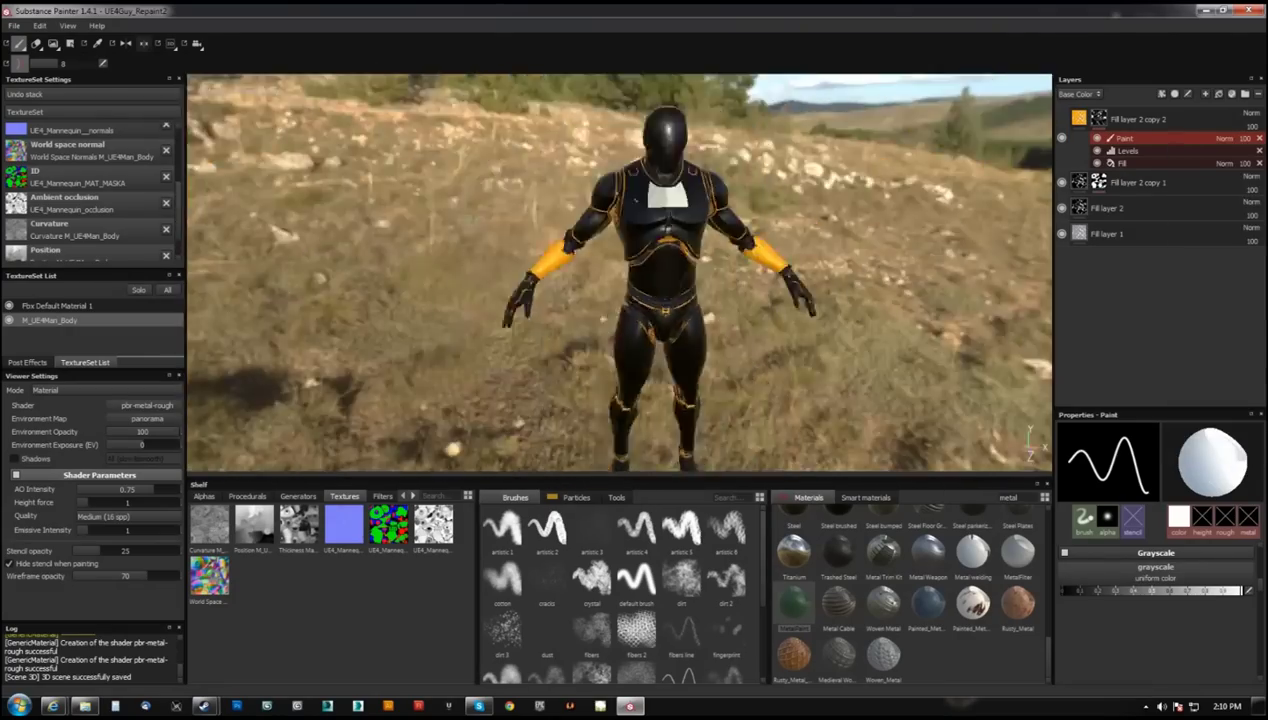
- Set the Paint sublayer blend mode to Multiply and collapse Fill layer 2 copy 2
{"action": "left_click", "coordinate": [1224, 138]}
{"action": "left_click", "coordinate": [1180, 170]}
{"action": "left_click_drag", "start_coordinate": [440, 330], "coordinate": [530, 341], "text": "alt"}
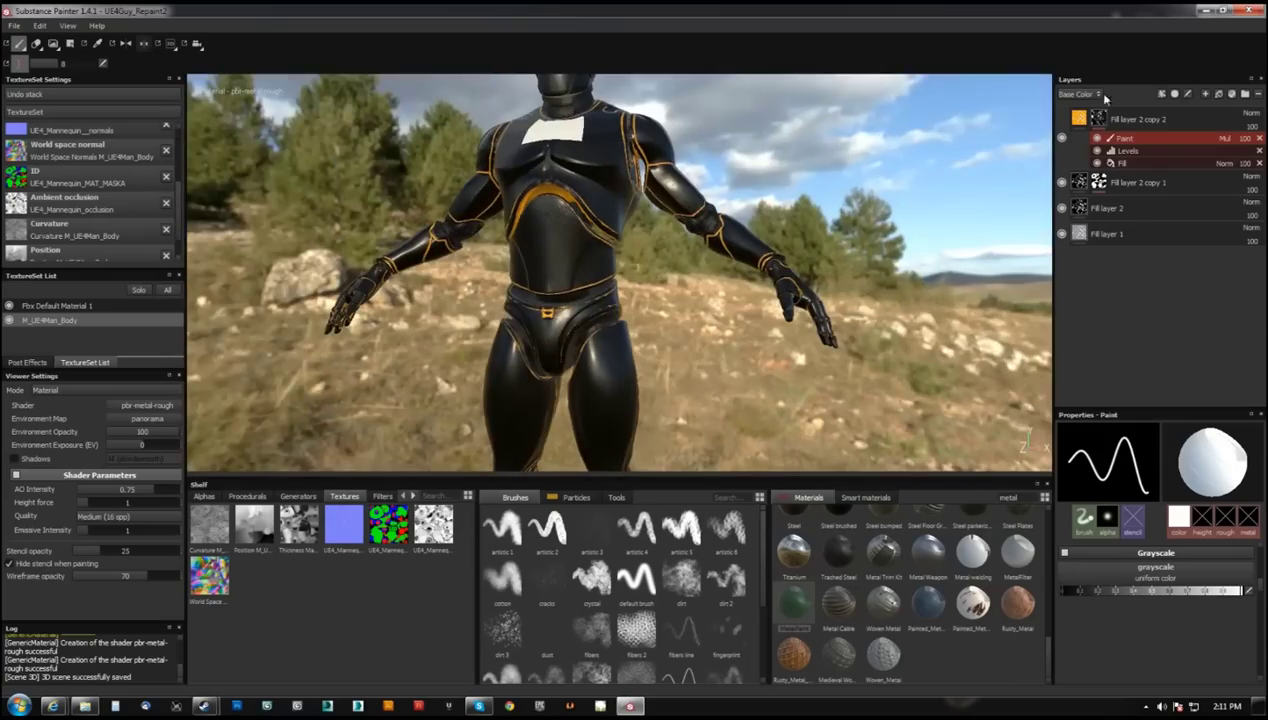
{"action": "left_click", "coordinate": [1130, 119]}
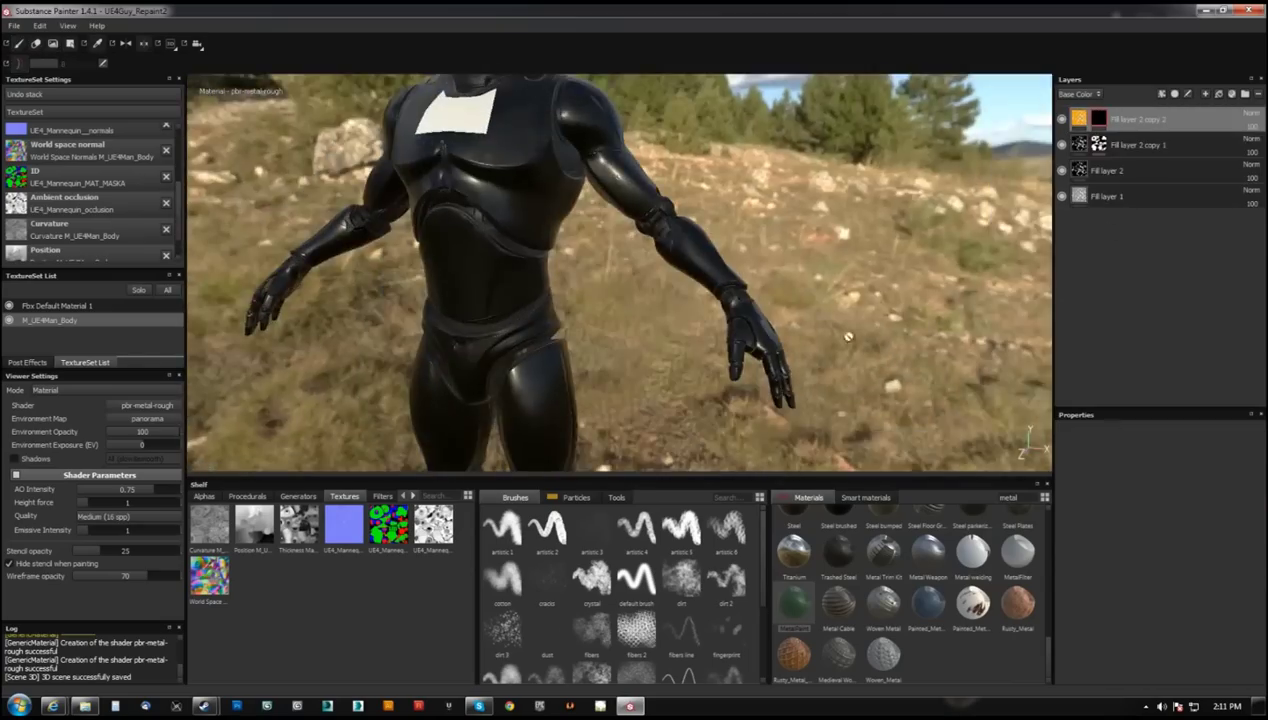
- Add a Geometry Decal mask to the orange fill with pure white selection colour
{"action": "left_click", "coordinate": [1188, 93]}
{"action": "left_click", "coordinate": [1126, 240]}
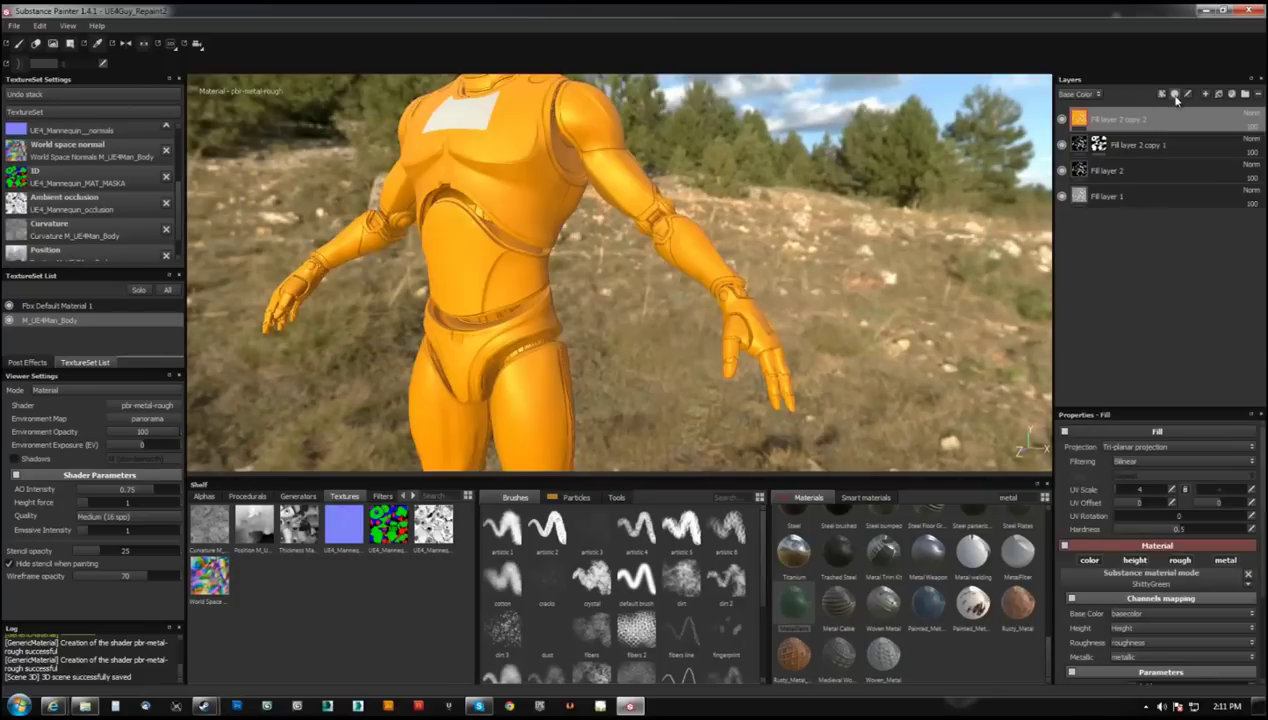
{"action": "left_click", "coordinate": [1135, 463]}
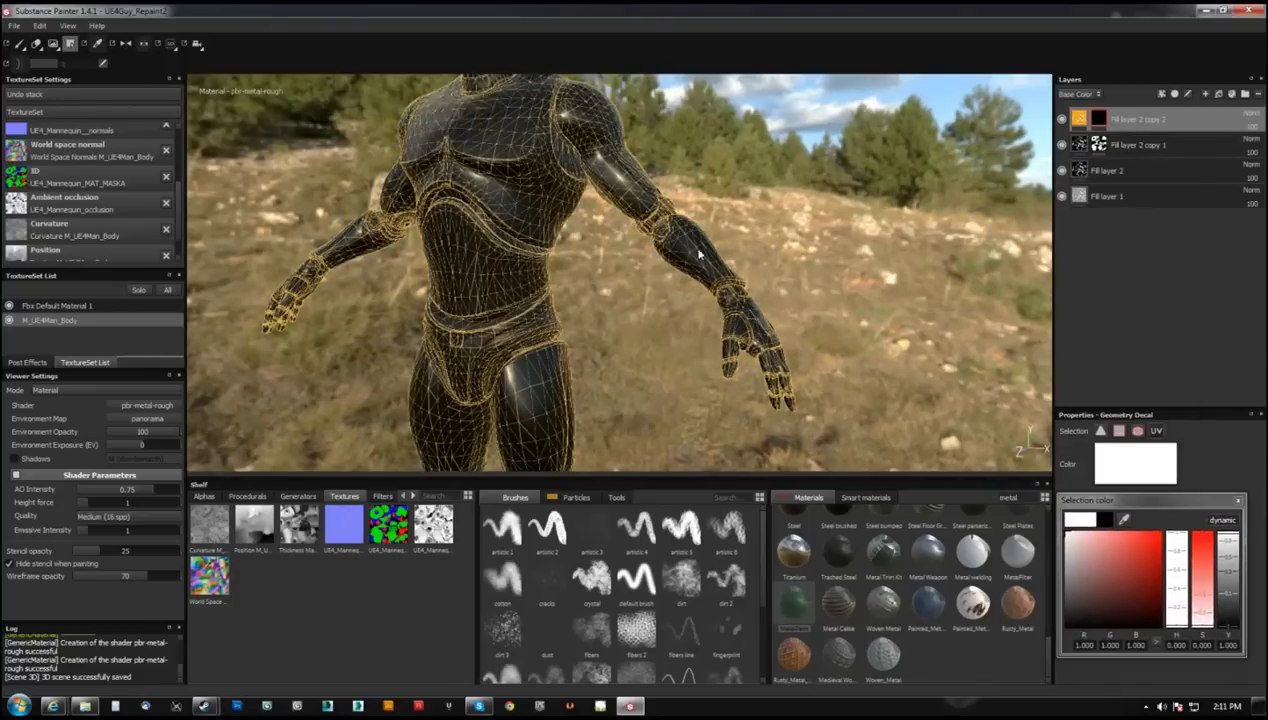
{"action": "mouse_move", "coordinate": [690, 255]}
{"action": "left_mouse_down", "text": "alt"}
{"action": "mouse_move", "coordinate": [730, 250]}
{"action": "mouse_move", "coordinate": [640, 255]}
{"action": "mouse_move", "coordinate": [672, 312]}
{"action": "mouse_move", "coordinate": [433, 278]}
{"action": "left_mouse_up", "text": "alt"}
- Paint a straight orange trim line across the chest
{"action": "key", "text": "1"}
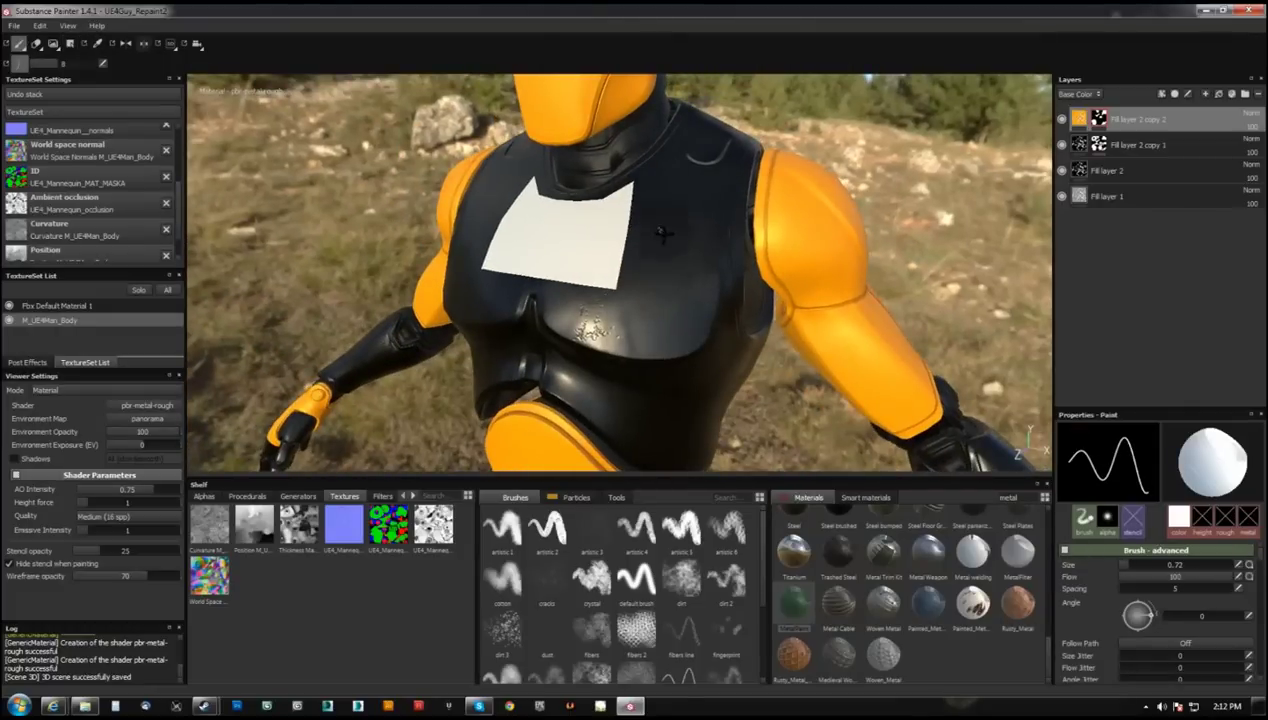
{"action": "mouse_move", "coordinate": [660, 233]}
{"action": "left_mouse_down", "text": "alt"}
{"action": "mouse_move", "coordinate": [675, 156]}
{"action": "mouse_move", "coordinate": [712, 142]}
{"action": "left_mouse_up", "text": "alt"}
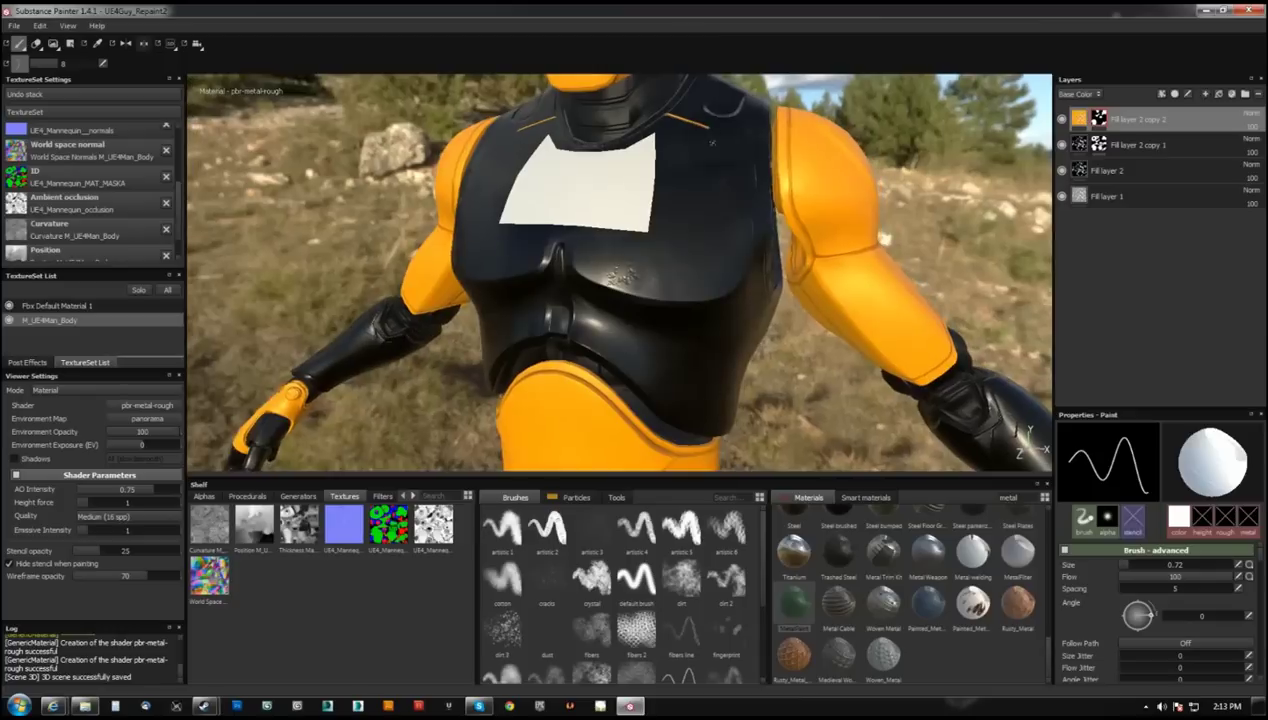
{"action": "key", "text": "shift"}
{"action": "left_click", "coordinate": [742, 182], "text": "shift"}
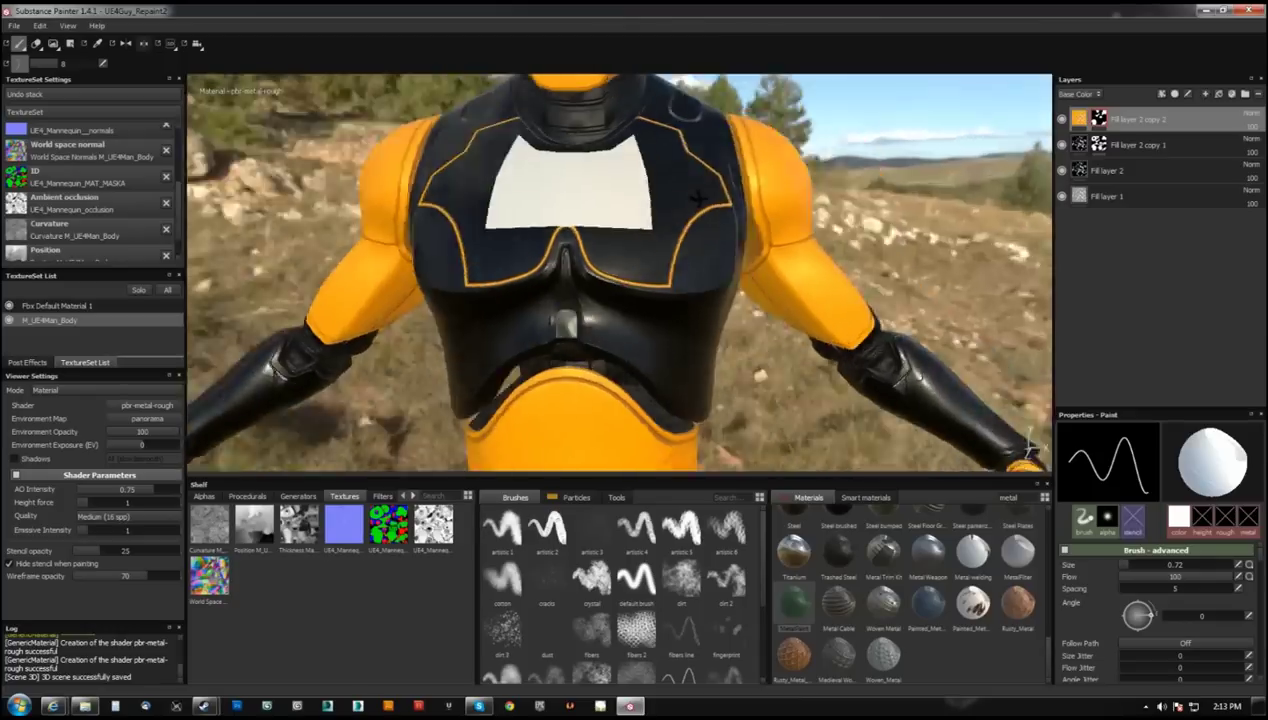
- Inspect the lower chest and shoulder orange trim from several angles
{"action": "mouse_move", "coordinate": [547, 202]}
{"action": "left_mouse_down", "text": "alt"}
{"action": "mouse_move", "coordinate": [705, 242]}
{"action": "mouse_move", "coordinate": [538, 275]}
{"action": "left_mouse_up", "text": "alt"}
{"action": "mouse_move", "coordinate": [538, 275]}
{"action": "right_mouse_down", "text": "alt"}
{"action": "mouse_move", "coordinate": [560, 230]}
{"action": "mouse_move", "coordinate": [546, 182]}
{"action": "right_mouse_up", "text": "alt"}
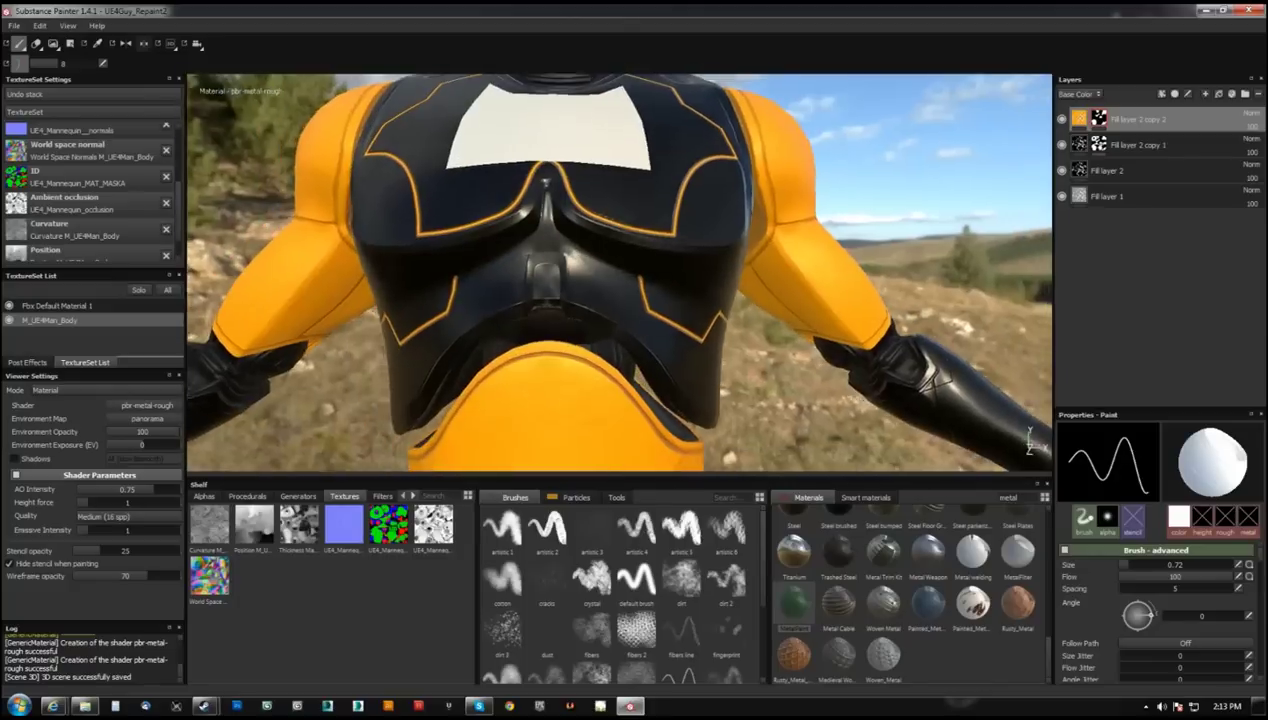
{"action": "mouse_move", "coordinate": [546, 182]}
{"action": "left_mouse_down", "text": "alt"}
{"action": "mouse_move", "coordinate": [608, 193]}
{"action": "mouse_move", "coordinate": [537, 205]}
{"action": "left_mouse_up", "text": "alt"}
{"action": "mouse_move", "coordinate": [490, 255]}
{"action": "left_mouse_down"}
{"action": "mouse_move", "coordinate": [601, 259]}
{"action": "mouse_move", "coordinate": [560, 250]}
{"action": "left_mouse_up"}
{"action": "right_click_drag", "start_coordinate": [560, 250], "coordinate": [530, 210], "text": "alt"}
{"action": "left_click_drag", "start_coordinate": [530, 210], "coordinate": [518, 203], "text": "alt"}
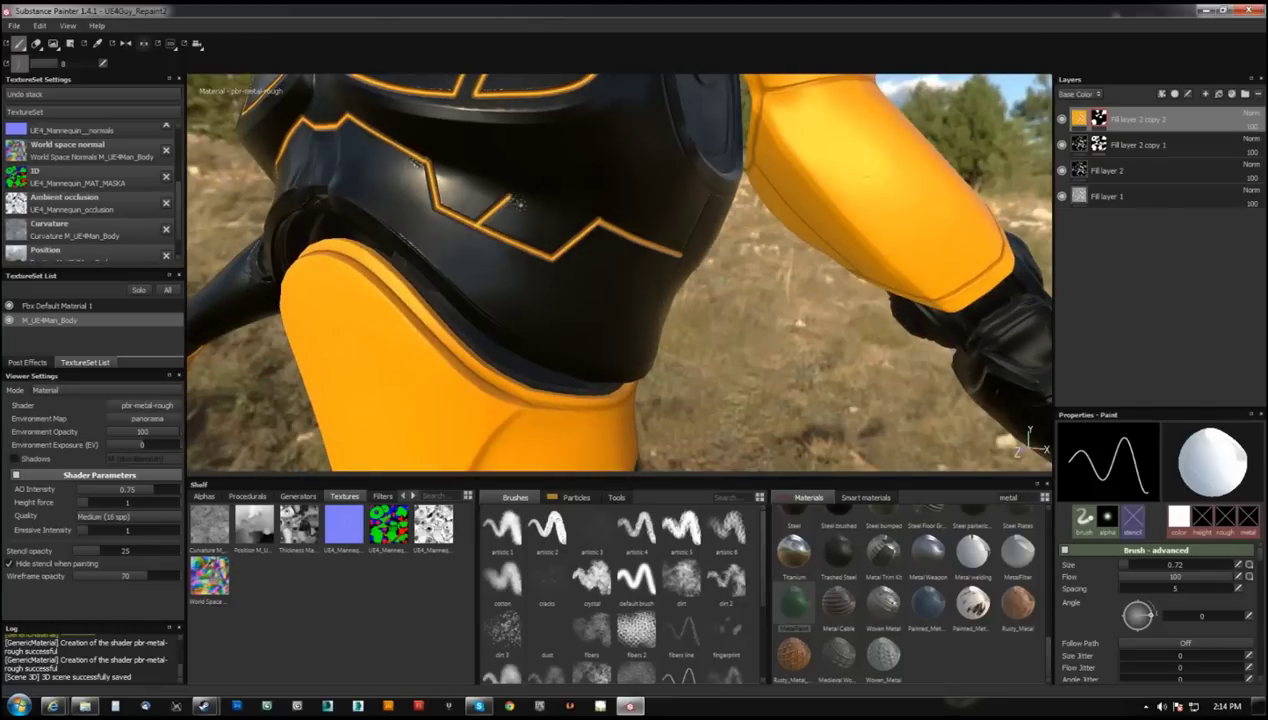
{"action": "right_click_drag", "start_coordinate": [519, 203], "coordinate": [519, 240], "text": "alt"}
{"action": "left_click_drag", "start_coordinate": [519, 240], "coordinate": [520, 290], "text": "alt"}
{"action": "right_click_drag", "start_coordinate": [520, 290], "coordinate": [520, 316], "text": "alt"}
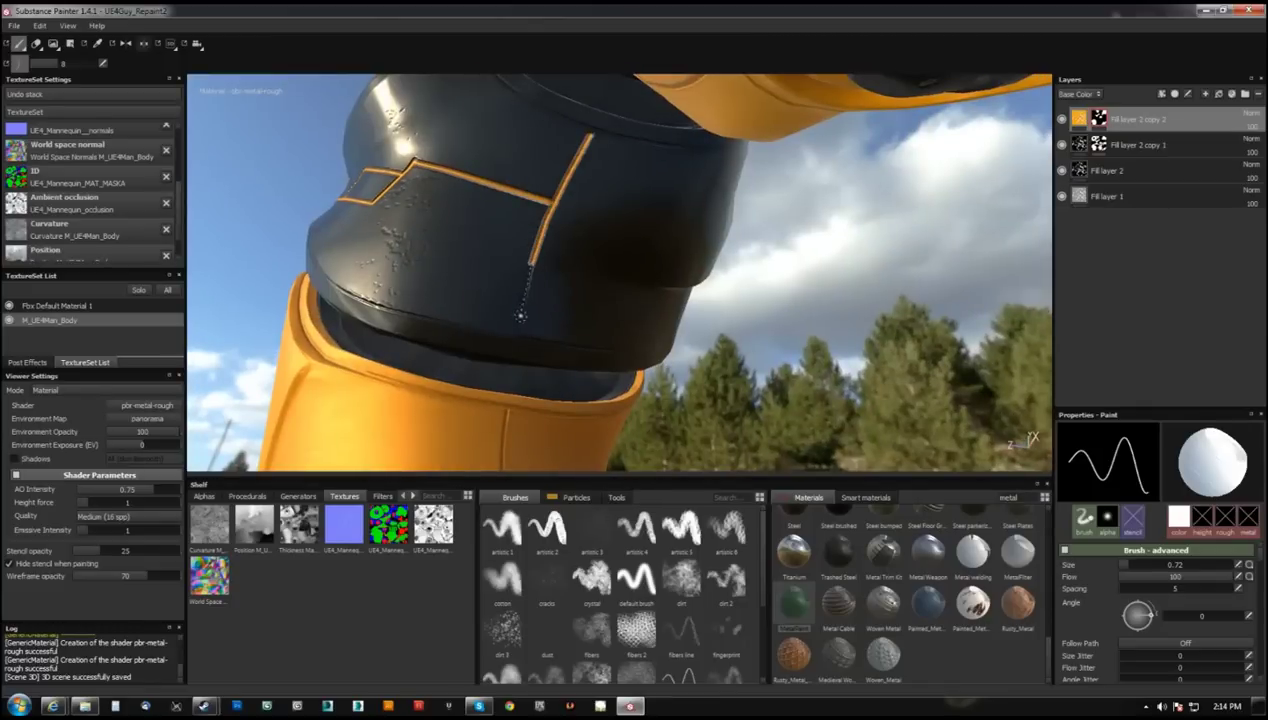
{"action": "mouse_move", "coordinate": [520, 316]}
{"action": "left_mouse_down", "text": "alt"}
{"action": "mouse_move", "coordinate": [360, 291]}
{"action": "mouse_move", "coordinate": [516, 135]}
{"action": "mouse_move", "coordinate": [518, 160]}
{"action": "left_mouse_up", "text": "alt"}
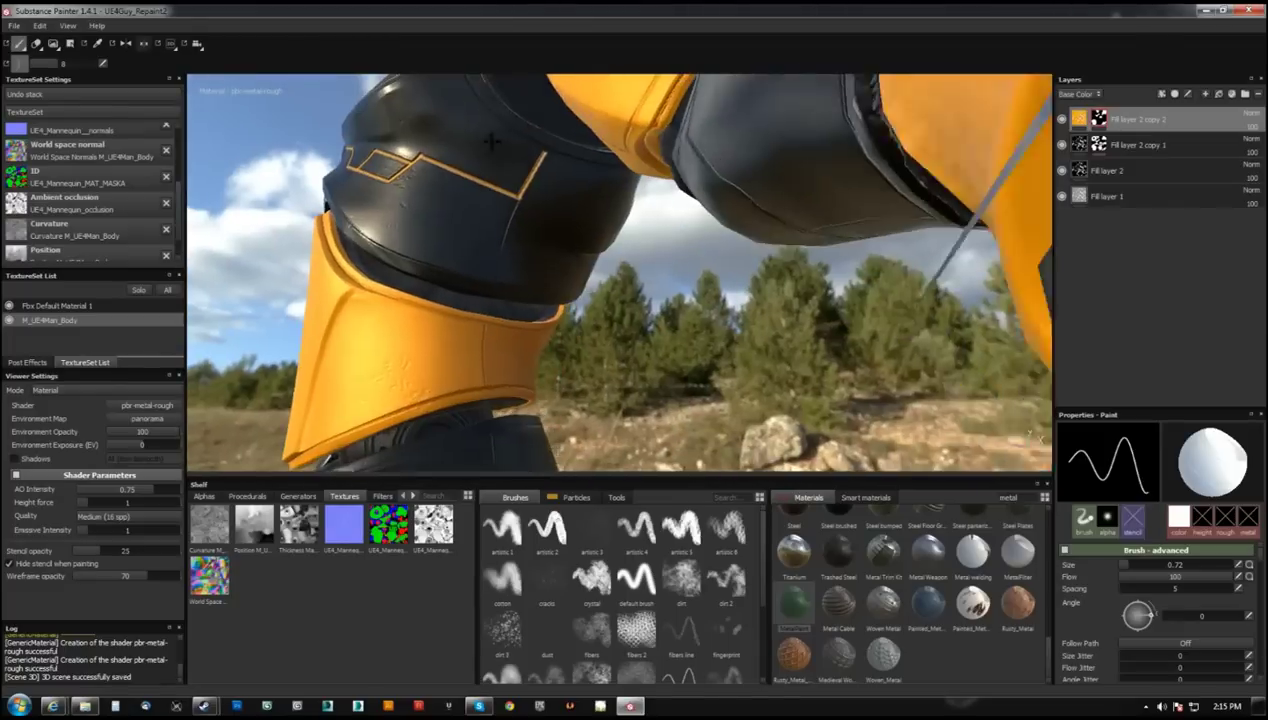
{"action": "right_click_drag", "start_coordinate": [518, 160], "coordinate": [520, 340], "text": "alt"}
{"action": "mouse_move", "coordinate": [520, 340]}
{"action": "left_mouse_down", "text": "alt"}
{"action": "mouse_move", "coordinate": [594, 299]}
{"action": "mouse_move", "coordinate": [548, 256]}
{"action": "left_mouse_up", "text": "alt"}
- Erase excess paint with a larger eraser, then paint a mirrored dark curve on the chest armour
{"action": "key", "text": "e"}
{"action": "right_click_drag", "start_coordinate": [540, 256], "coordinate": [548, 256], "text": "ctrl"}
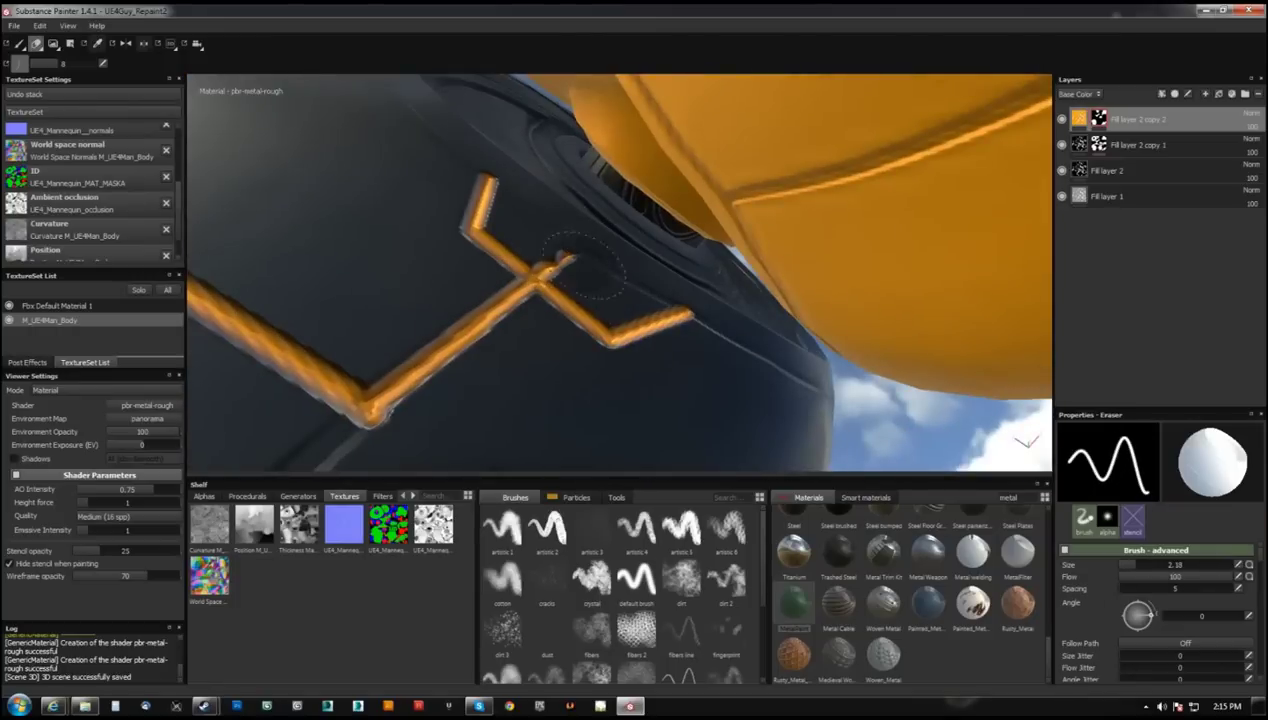
{"action": "left_click_drag", "start_coordinate": [510, 270], "coordinate": [588, 229], "text": "alt"}
{"action": "scroll", "coordinate": [519, 220], "scroll_direction": "up", "scroll_amount": 3}
{"action": "key", "text": "p"}
{"action": "scroll", "coordinate": [518, 294], "scroll_direction": "up", "scroll_amount": 2}
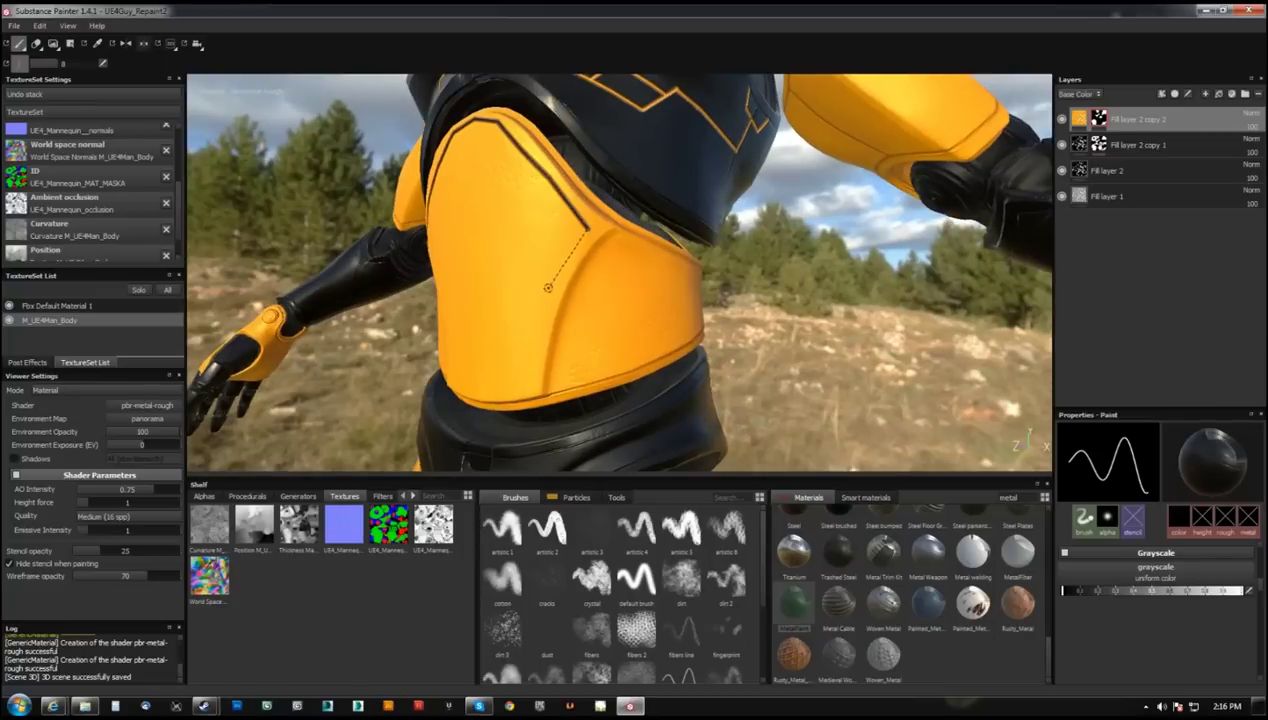
{"action": "mouse_move", "coordinate": [560, 308]}
{"action": "left_mouse_down", "text": "alt"}
{"action": "mouse_move", "coordinate": [590, 293]}
{"action": "mouse_move", "coordinate": [583, 241]}
{"action": "mouse_move", "coordinate": [502, 207]}
{"action": "left_mouse_up", "text": "alt"}
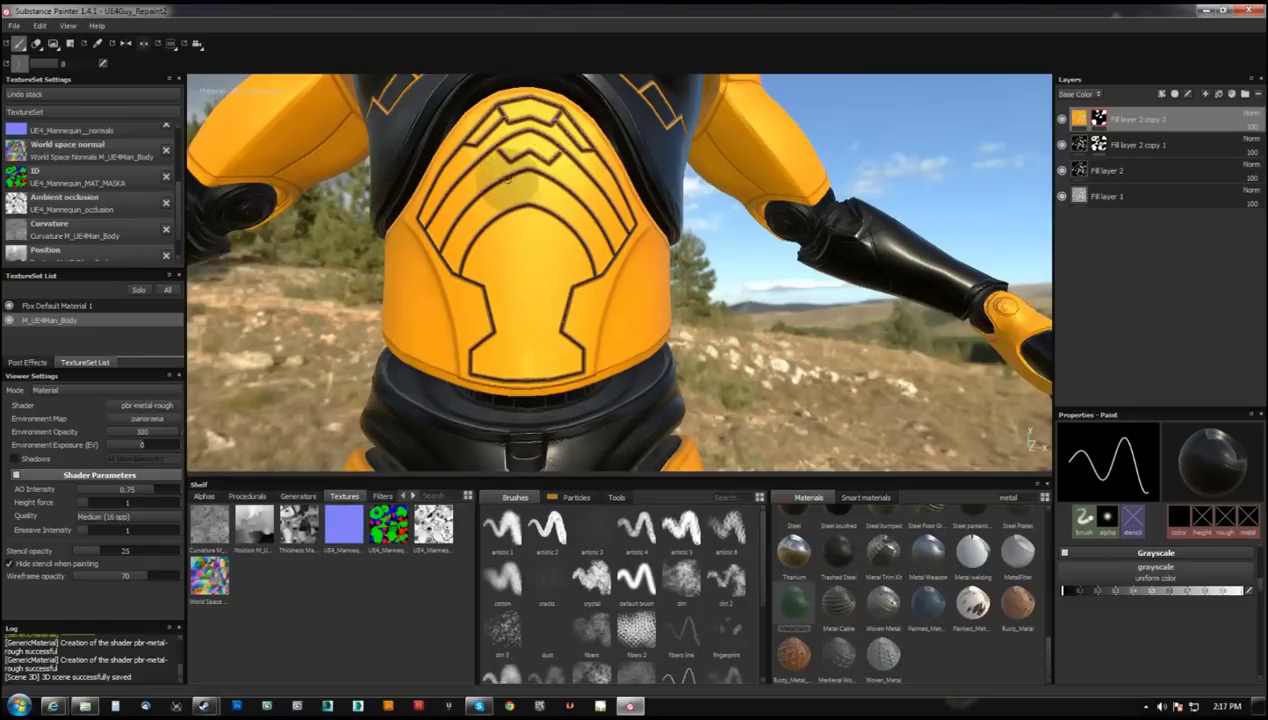
{"action": "left_click_drag", "start_coordinate": [481, 260], "coordinate": [491, 257]}
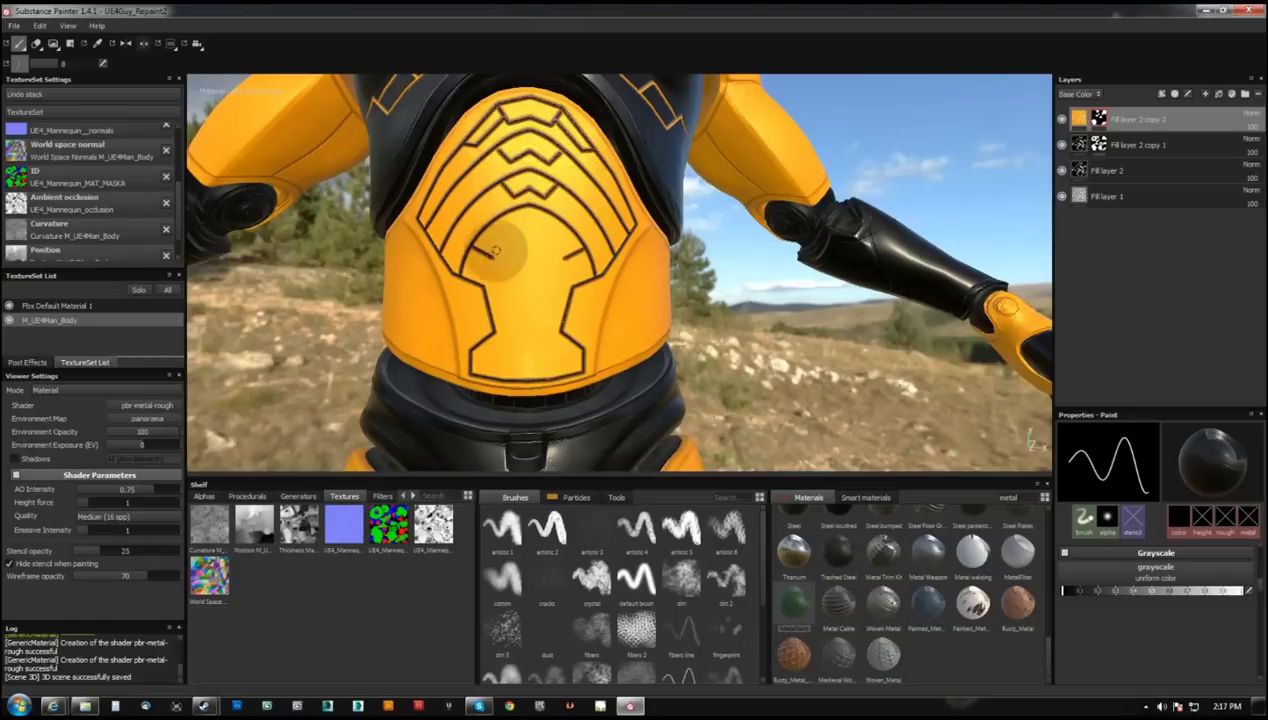
- Orbit around the torso, shoulder and back to review the painted armour
{"action": "mouse_move", "coordinate": [541, 218]}
{"action": "left_mouse_down", "text": "alt"}
{"action": "mouse_move", "coordinate": [502, 216]}
{"action": "mouse_move", "coordinate": [504, 185]}
{"action": "left_mouse_up", "text": "alt"}
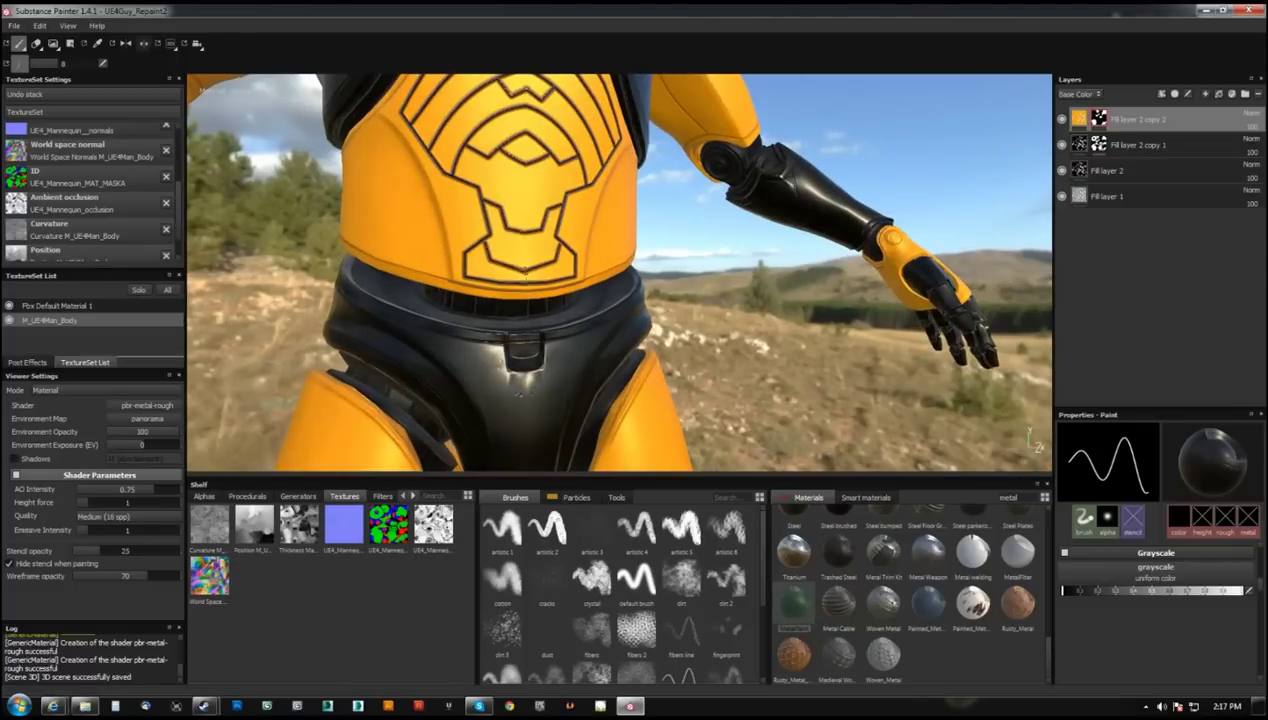
{"action": "left_click_drag", "start_coordinate": [505, 250], "coordinate": [525, 145], "text": "alt"}
{"action": "mouse_move", "coordinate": [473, 225]}
{"action": "left_mouse_down", "text": "alt"}
{"action": "mouse_move", "coordinate": [542, 141]}
{"action": "mouse_move", "coordinate": [622, 230]}
{"action": "left_mouse_up", "text": "alt"}
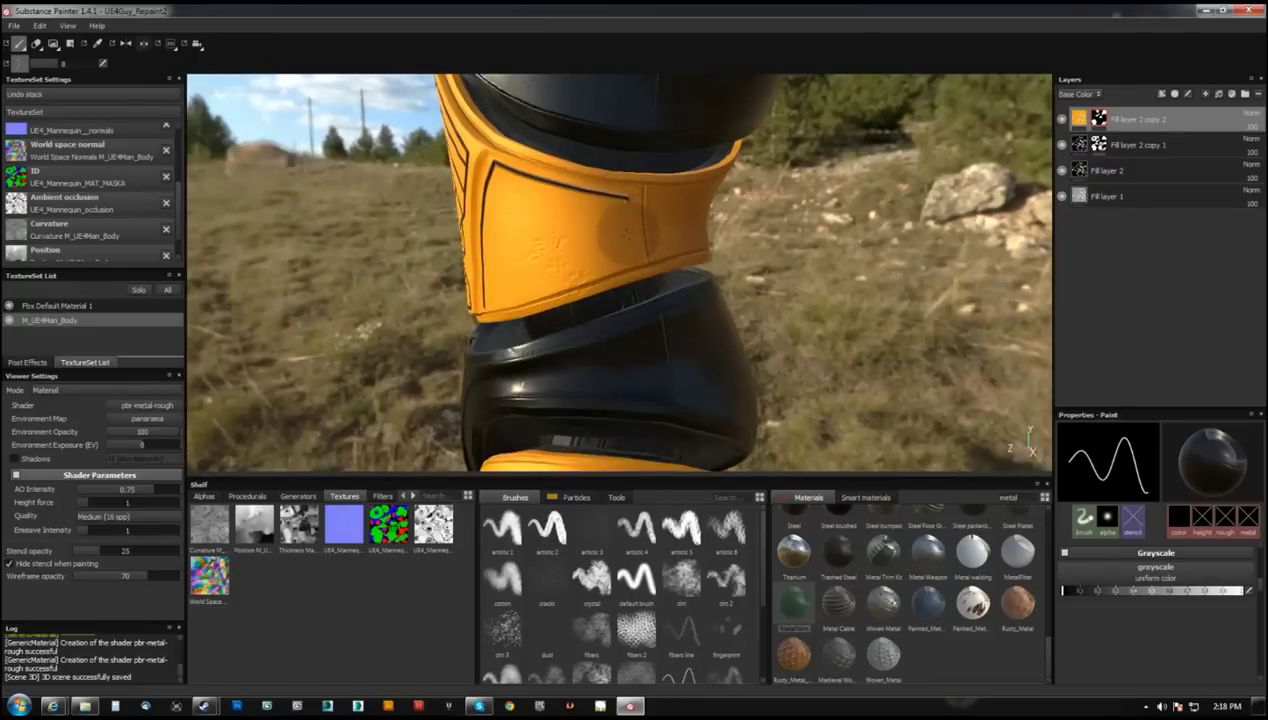
{"action": "left_click_drag", "start_coordinate": [590, 105], "coordinate": [560, 270], "text": "alt"}
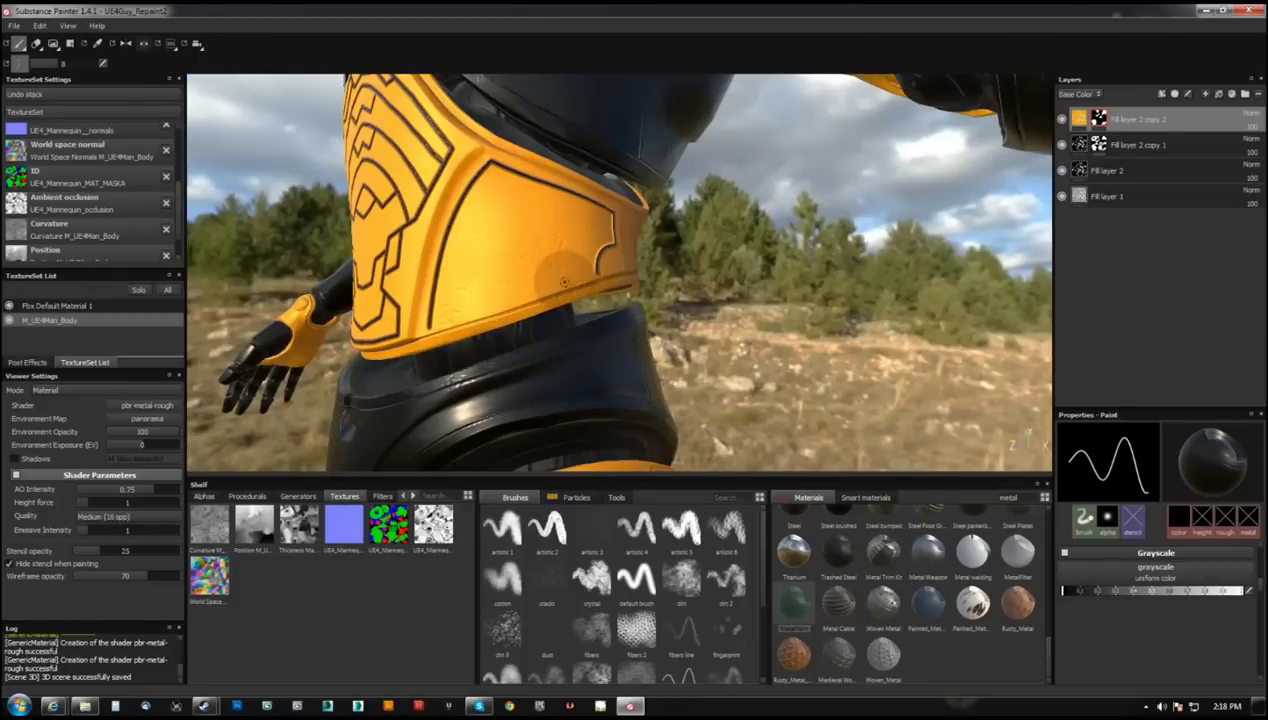
{"action": "left_click_drag", "start_coordinate": [492, 307], "coordinate": [458, 232], "text": "alt"}
{"action": "mouse_move", "coordinate": [495, 344]}
{"action": "left_mouse_down", "text": "alt"}
{"action": "mouse_move", "coordinate": [512, 264]}
{"action": "mouse_move", "coordinate": [574, 208]}
{"action": "mouse_move", "coordinate": [465, 229]}
{"action": "left_mouse_up", "text": "alt"}
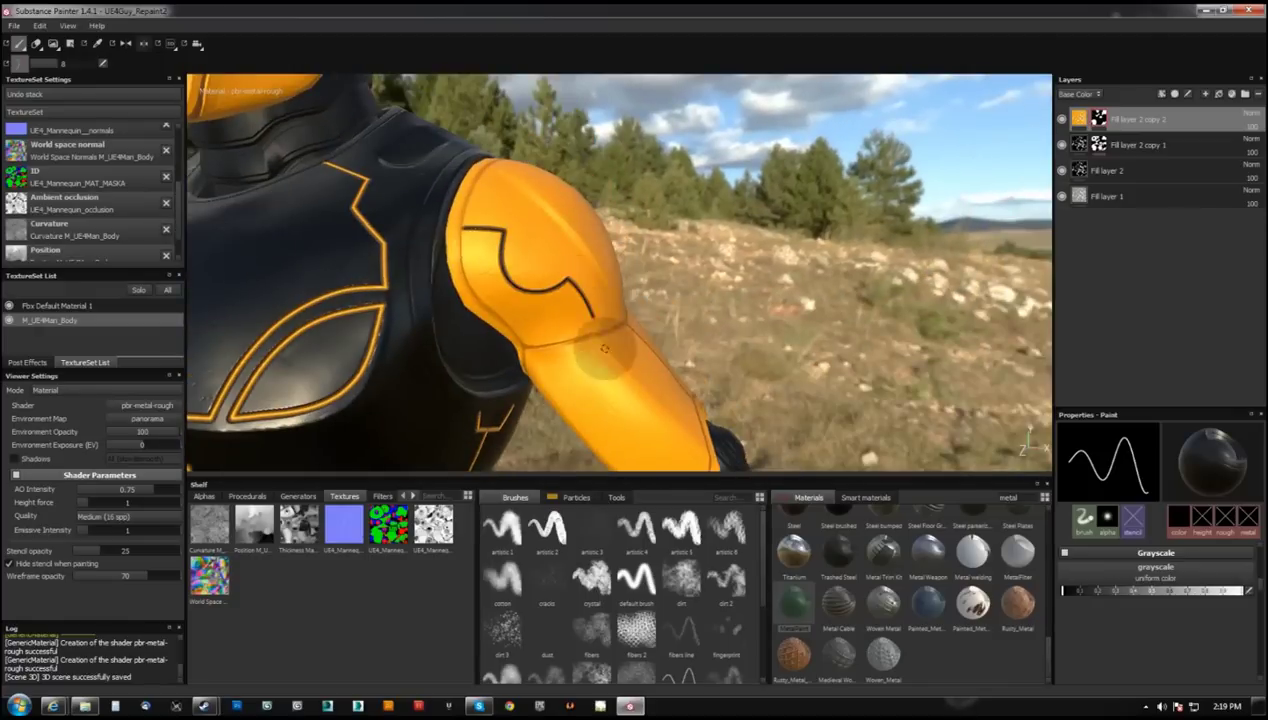
{"action": "mouse_move", "coordinate": [604, 348]}
{"action": "left_mouse_down", "text": "alt"}
{"action": "mouse_move", "coordinate": [440, 249]}
{"action": "mouse_move", "coordinate": [545, 238]}
{"action": "mouse_move", "coordinate": [512, 286]}
{"action": "left_mouse_up", "text": "alt"}
{"action": "mouse_move", "coordinate": [477, 335]}
{"action": "left_mouse_down", "text": "alt"}
{"action": "mouse_move", "coordinate": [430, 255]}
{"action": "mouse_move", "coordinate": [460, 305]}
{"action": "mouse_move", "coordinate": [528, 297]}
{"action": "mouse_move", "coordinate": [534, 313]}
{"action": "left_mouse_up", "text": "alt"}
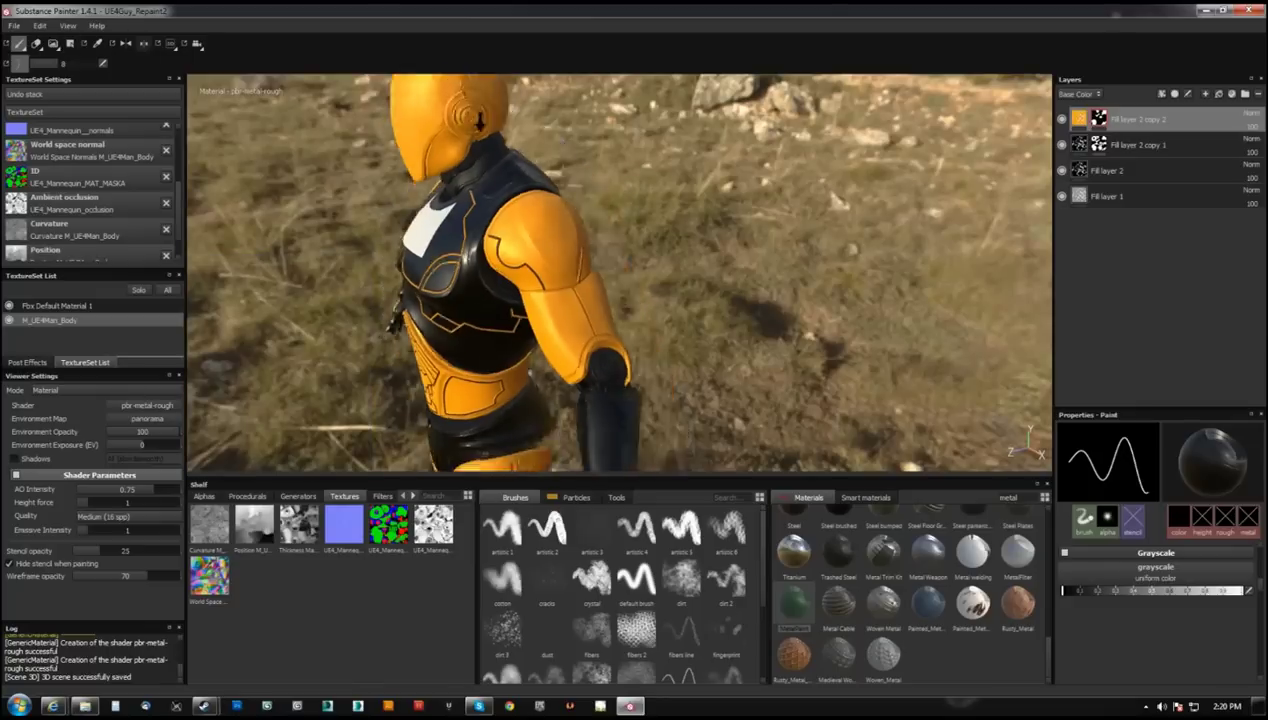
- Orbit around the helmet's face, sides and ear detail from front, low and three-quarter angles
{"action": "mouse_move", "coordinate": [583, 215]}
{"action": "left_mouse_down", "text": "alt"}
{"action": "mouse_move", "coordinate": [548, 210]}
{"action": "mouse_move", "coordinate": [540, 228]}
{"action": "left_mouse_up", "text": "alt"}
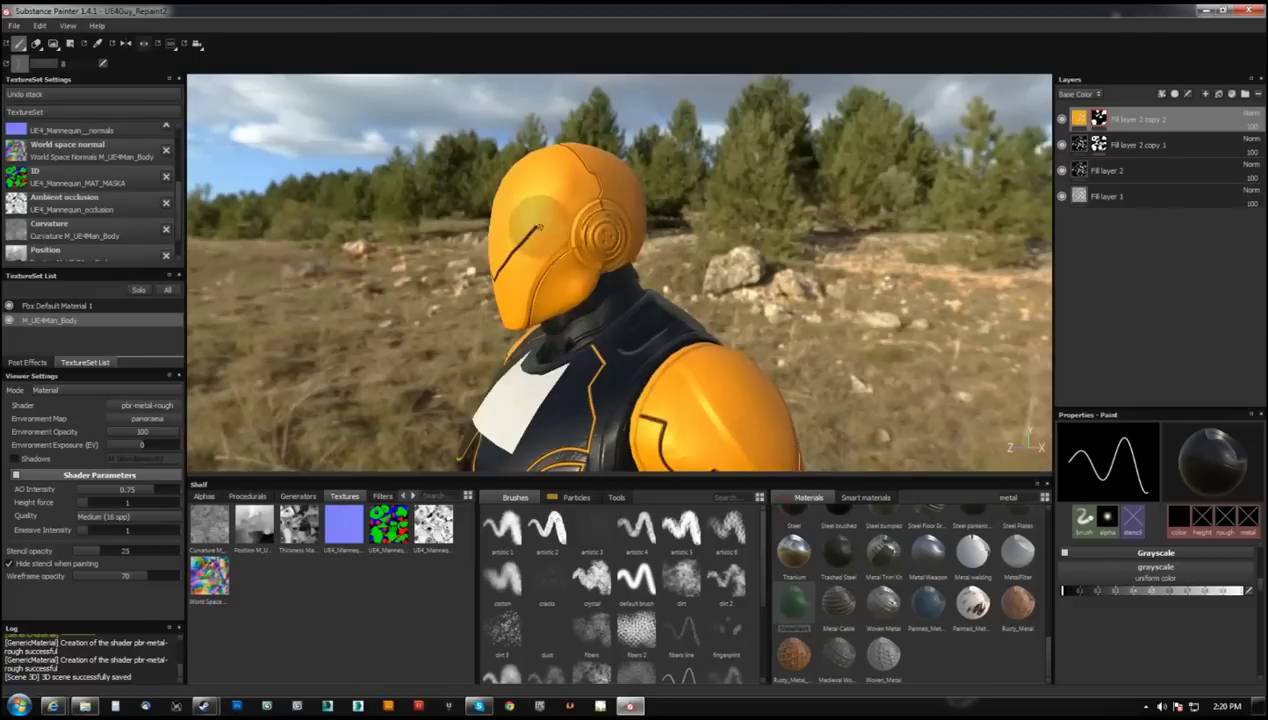
{"action": "mouse_move", "coordinate": [527, 278]}
{"action": "left_mouse_down", "text": "alt"}
{"action": "mouse_move", "coordinate": [467, 170]}
{"action": "mouse_move", "coordinate": [439, 221]}
{"action": "mouse_move", "coordinate": [477, 289]}
{"action": "left_mouse_up", "text": "alt"}
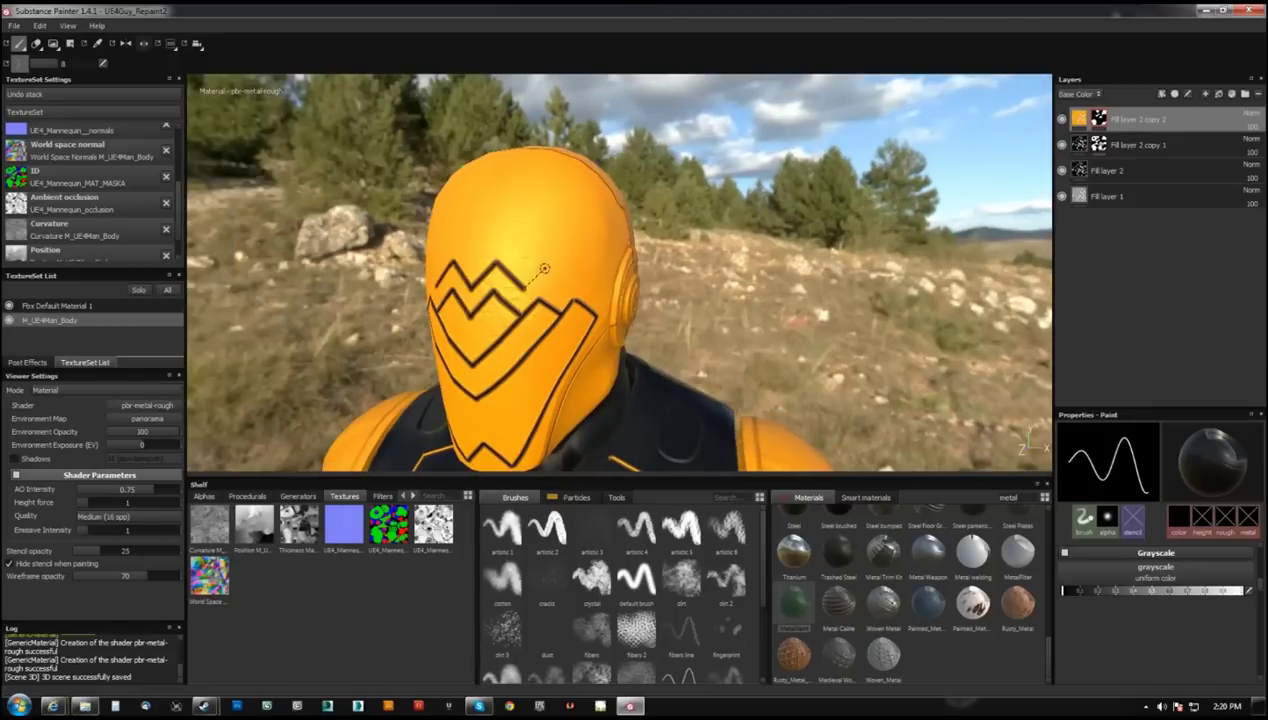
{"action": "mouse_move", "coordinate": [583, 265]}
{"action": "left_mouse_down", "text": "alt"}
{"action": "mouse_move", "coordinate": [663, 222]}
{"action": "mouse_move", "coordinate": [400, 282]}
{"action": "mouse_move", "coordinate": [498, 178]}
{"action": "mouse_move", "coordinate": [676, 179]}
{"action": "left_mouse_up", "text": "alt"}
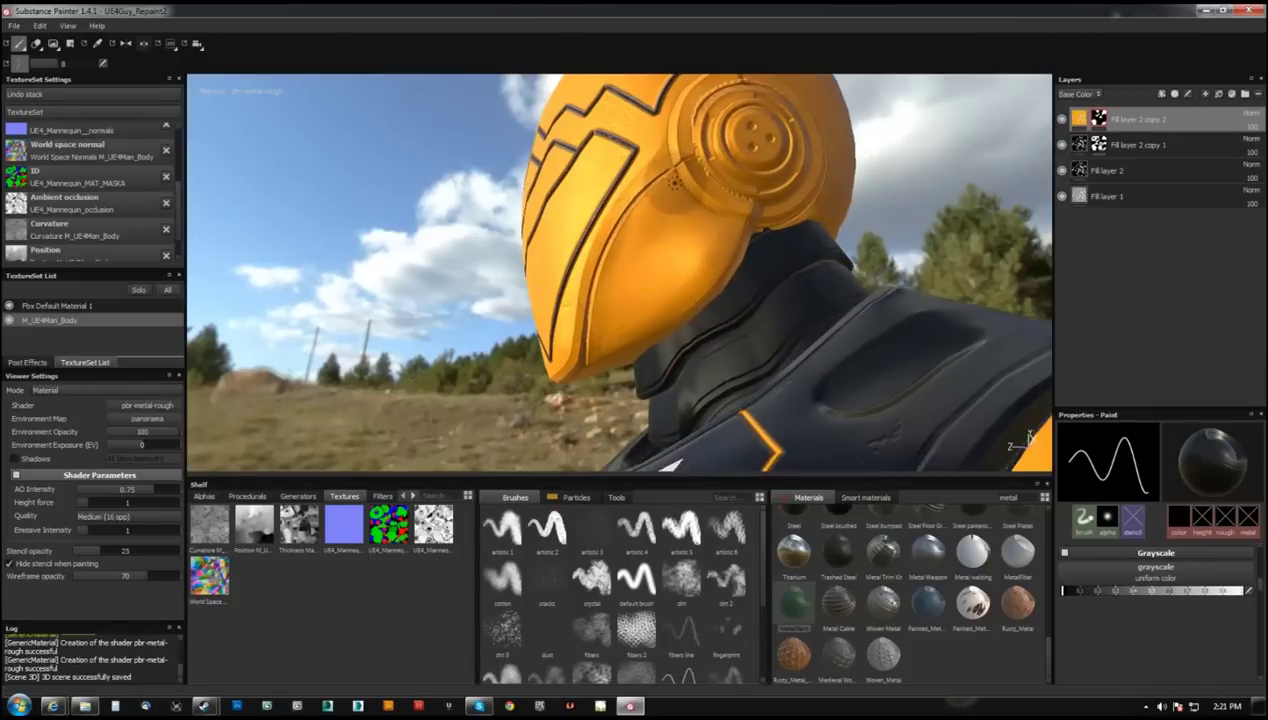
{"action": "mouse_move", "coordinate": [720, 218]}
{"action": "left_mouse_down", "text": "alt"}
{"action": "mouse_move", "coordinate": [708, 276]}
{"action": "mouse_move", "coordinate": [598, 218]}
{"action": "left_mouse_up", "text": "alt"}
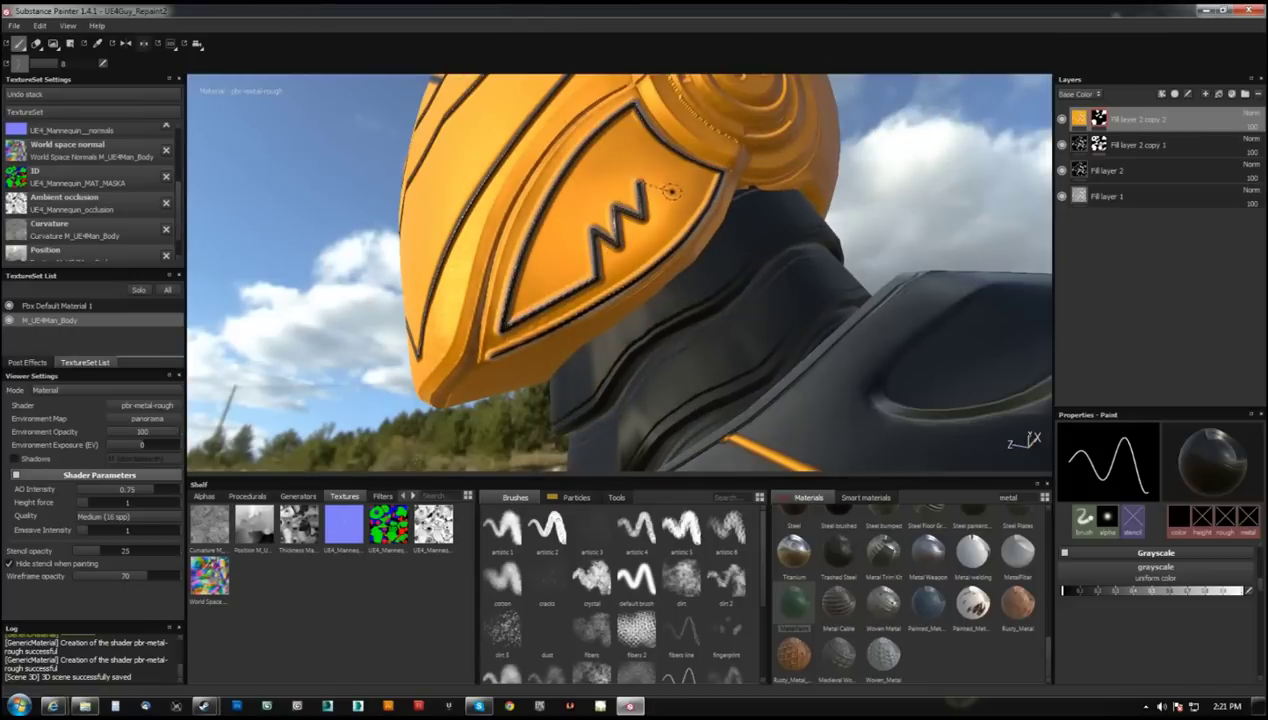
{"action": "mouse_move", "coordinate": [607, 262]}
{"action": "left_mouse_down", "text": "alt"}
{"action": "mouse_move", "coordinate": [590, 228]}
{"action": "mouse_move", "coordinate": [519, 188]}
{"action": "left_mouse_up", "text": "alt"}
{"action": "left_click_drag", "start_coordinate": [598, 222], "coordinate": [703, 218], "text": "alt"}
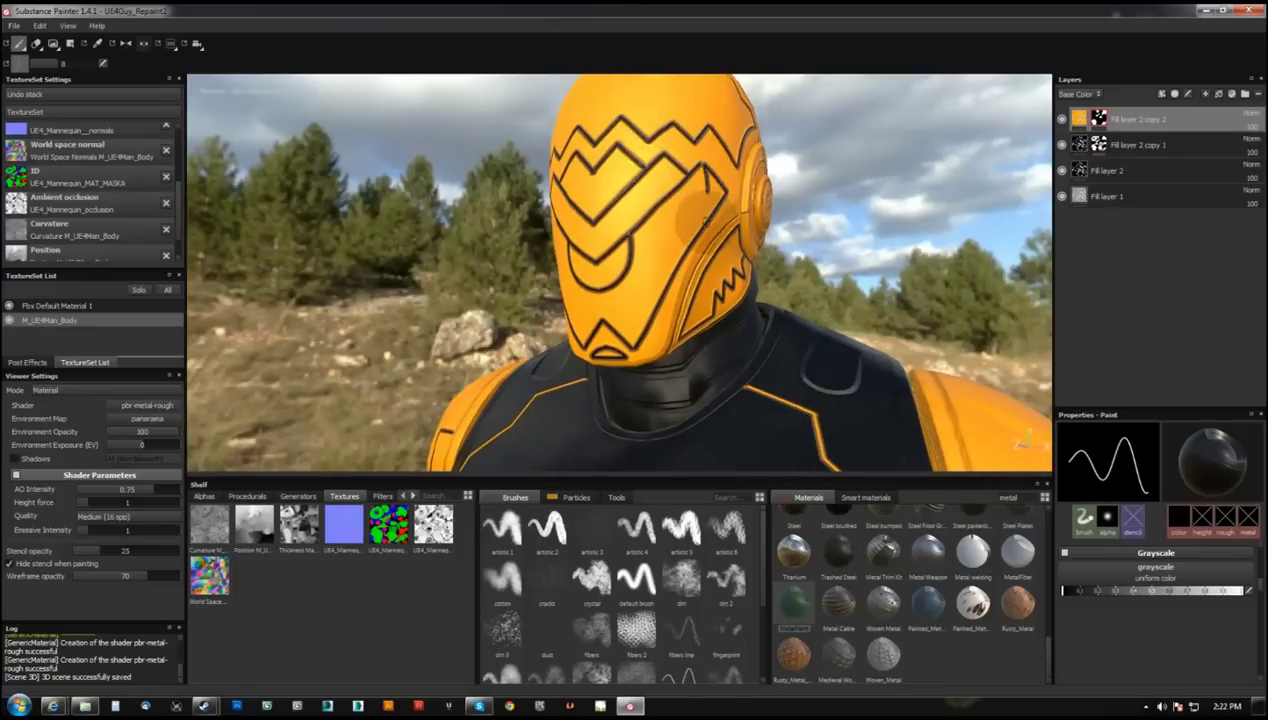
{"action": "mouse_move", "coordinate": [604, 244]}
{"action": "left_mouse_down", "text": "alt"}
{"action": "mouse_move", "coordinate": [587, 275]}
{"action": "mouse_move", "coordinate": [742, 215]}
{"action": "mouse_move", "coordinate": [586, 240]}
{"action": "left_mouse_up", "text": "alt"}
{"action": "mouse_move", "coordinate": [650, 282]}
{"action": "left_mouse_down", "text": "alt"}
{"action": "mouse_move", "coordinate": [588, 232]}
{"action": "mouse_move", "coordinate": [670, 253]}
{"action": "mouse_move", "coordinate": [815, 228]}
{"action": "mouse_move", "coordinate": [609, 213]}
{"action": "left_mouse_up", "text": "alt"}
{"action": "left_click_drag", "start_coordinate": [656, 281], "coordinate": [703, 235], "text": "alt"}
{"action": "left_click_drag", "start_coordinate": [680, 278], "coordinate": [660, 225], "text": "alt"}
{"action": "left_click_drag", "start_coordinate": [668, 279], "coordinate": [575, 205], "text": "alt"}
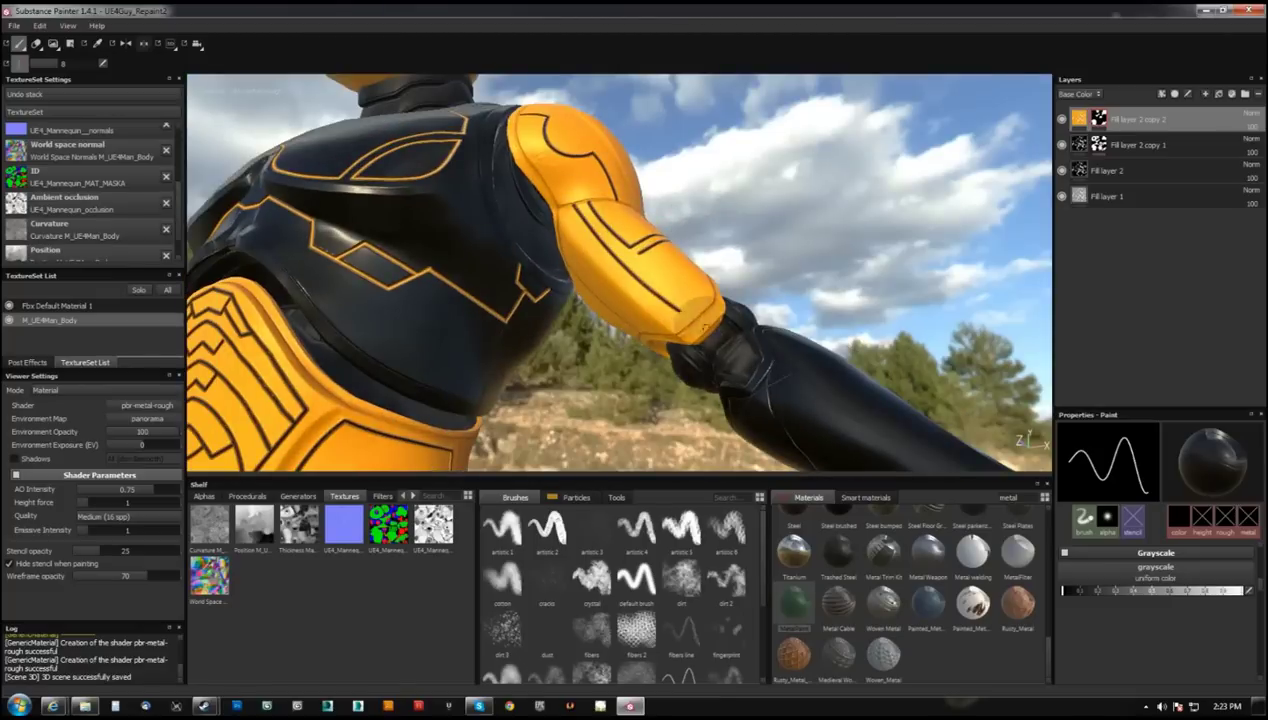
{"action": "mouse_move", "coordinate": [705, 325]}
{"action": "left_mouse_down", "text": "alt"}
{"action": "mouse_move", "coordinate": [548, 205]}
{"action": "mouse_move", "coordinate": [579, 187]}
{"action": "left_mouse_up", "text": "alt"}
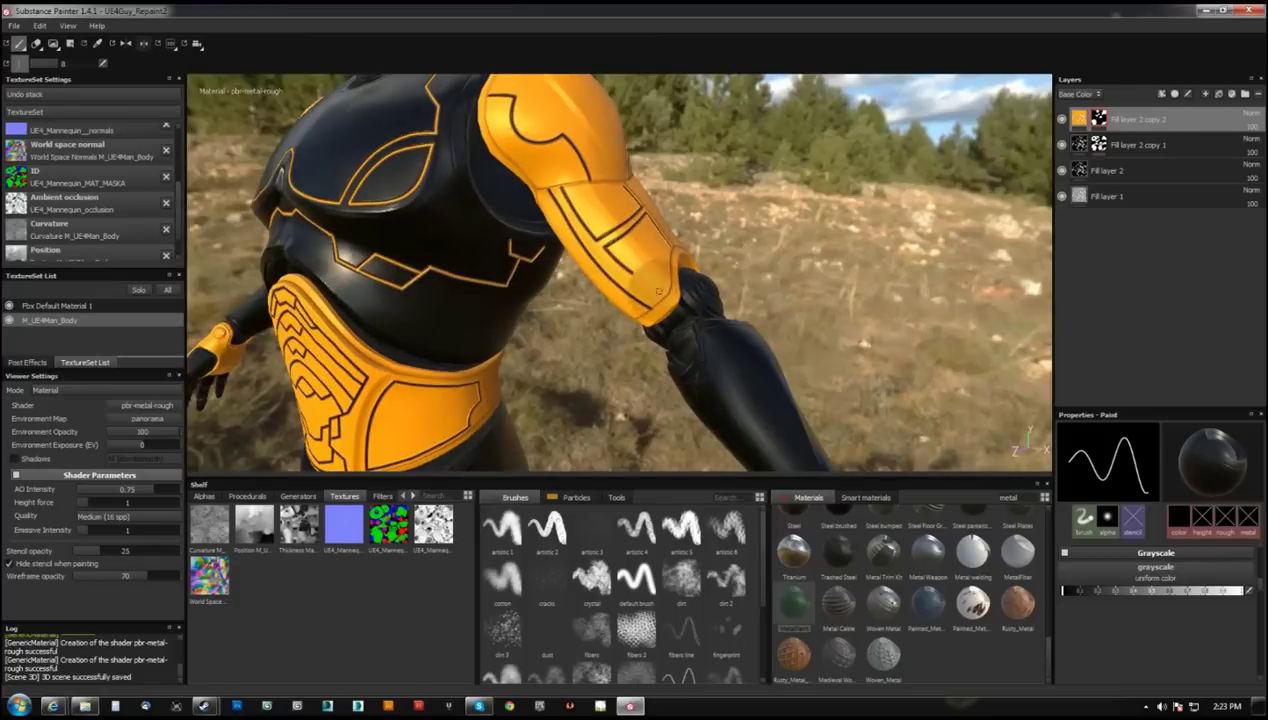
{"action": "mouse_move", "coordinate": [658, 290]}
{"action": "left_mouse_down", "text": "alt"}
{"action": "mouse_move", "coordinate": [628, 253]}
{"action": "mouse_move", "coordinate": [643, 190]}
{"action": "mouse_move", "coordinate": [596, 285]}
{"action": "left_mouse_up", "text": "alt"}
{"action": "mouse_move", "coordinate": [651, 229]}
{"action": "left_mouse_down", "text": "alt"}
{"action": "mouse_move", "coordinate": [700, 220]}
{"action": "mouse_move", "coordinate": [780, 165]}
{"action": "left_mouse_up", "text": "alt"}
{"action": "mouse_move", "coordinate": [614, 302]}
{"action": "left_mouse_down", "text": "alt"}
{"action": "mouse_move", "coordinate": [532, 156]}
{"action": "mouse_move", "coordinate": [710, 240]}
{"action": "mouse_move", "coordinate": [614, 197]}
{"action": "mouse_move", "coordinate": [581, 330]}
{"action": "left_mouse_up", "text": "alt"}
- Paint a straight dark engraved line on the orange hip plate
{"action": "left_click_drag", "start_coordinate": [712, 232], "coordinate": [722, 276], "text": "alt"}
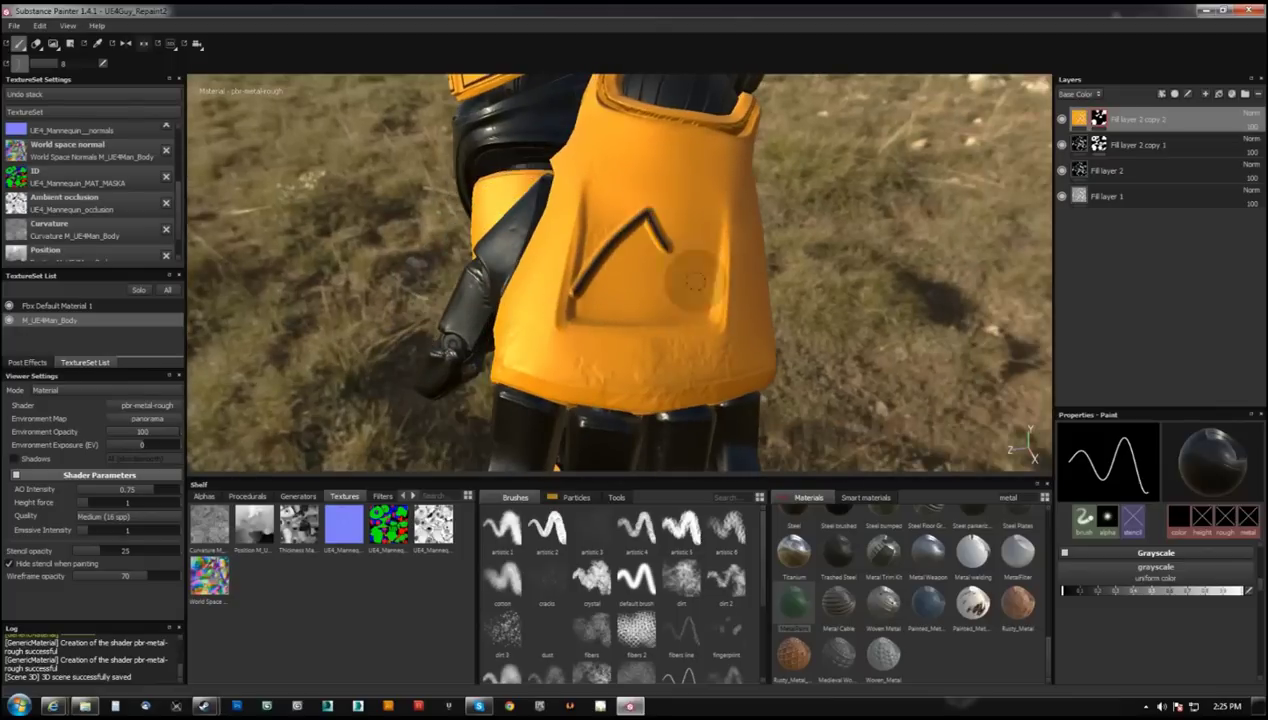
{"action": "left_click_drag", "start_coordinate": [701, 211], "coordinate": [609, 216], "text": "alt"}
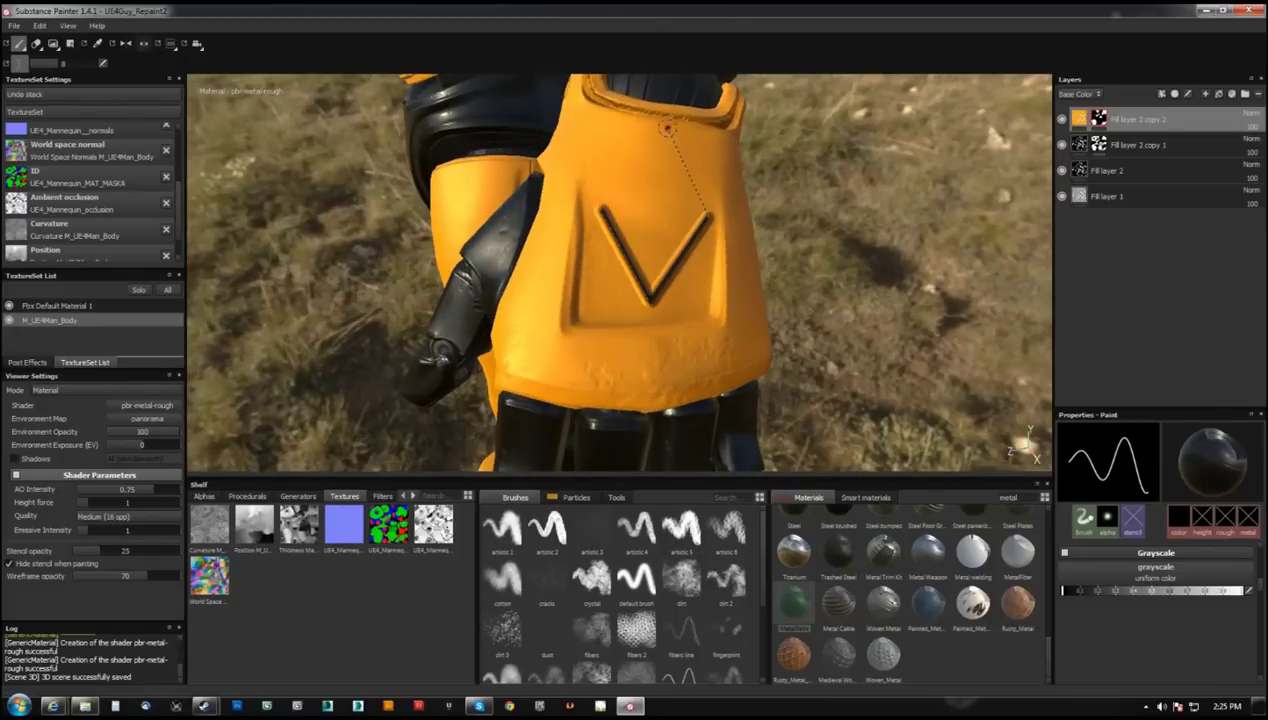
{"action": "left_click_drag", "start_coordinate": [681, 176], "coordinate": [549, 155], "text": "alt"}
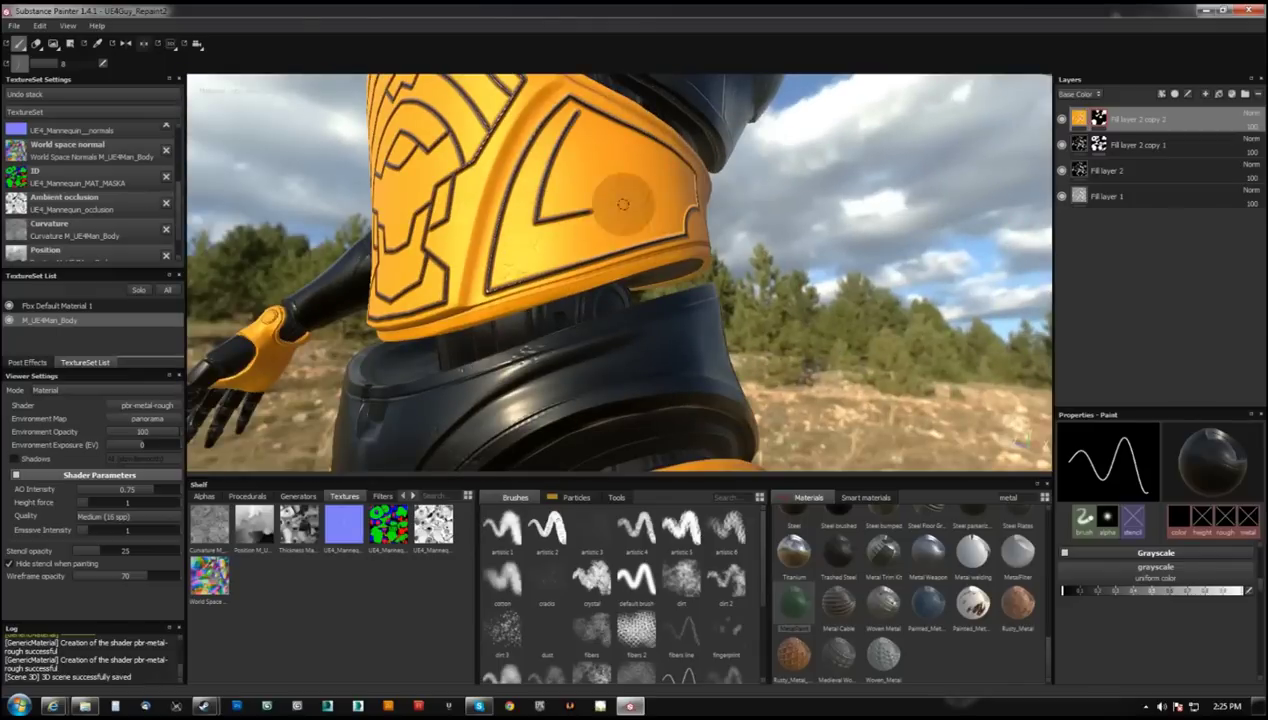
{"action": "left_click_drag", "start_coordinate": [637, 175], "coordinate": [635, 164], "text": "alt"}
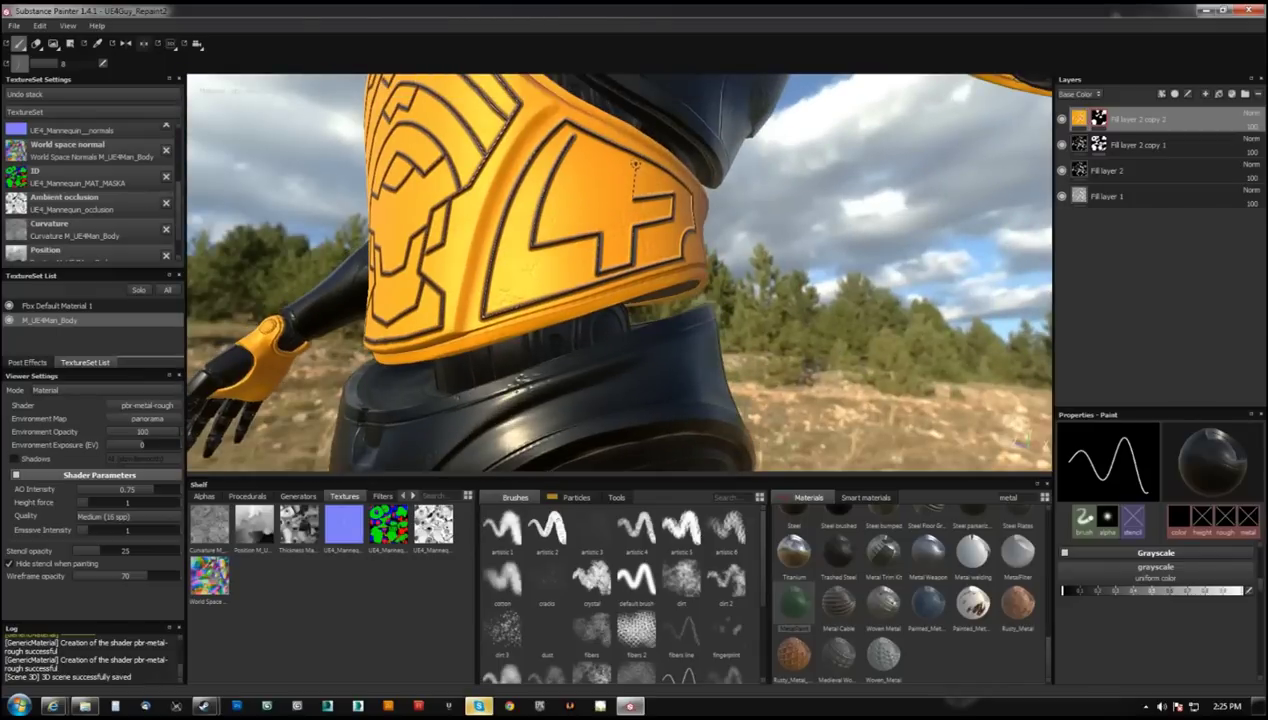
{"action": "left_click_drag", "start_coordinate": [563, 216], "coordinate": [601, 182], "text": "alt"}
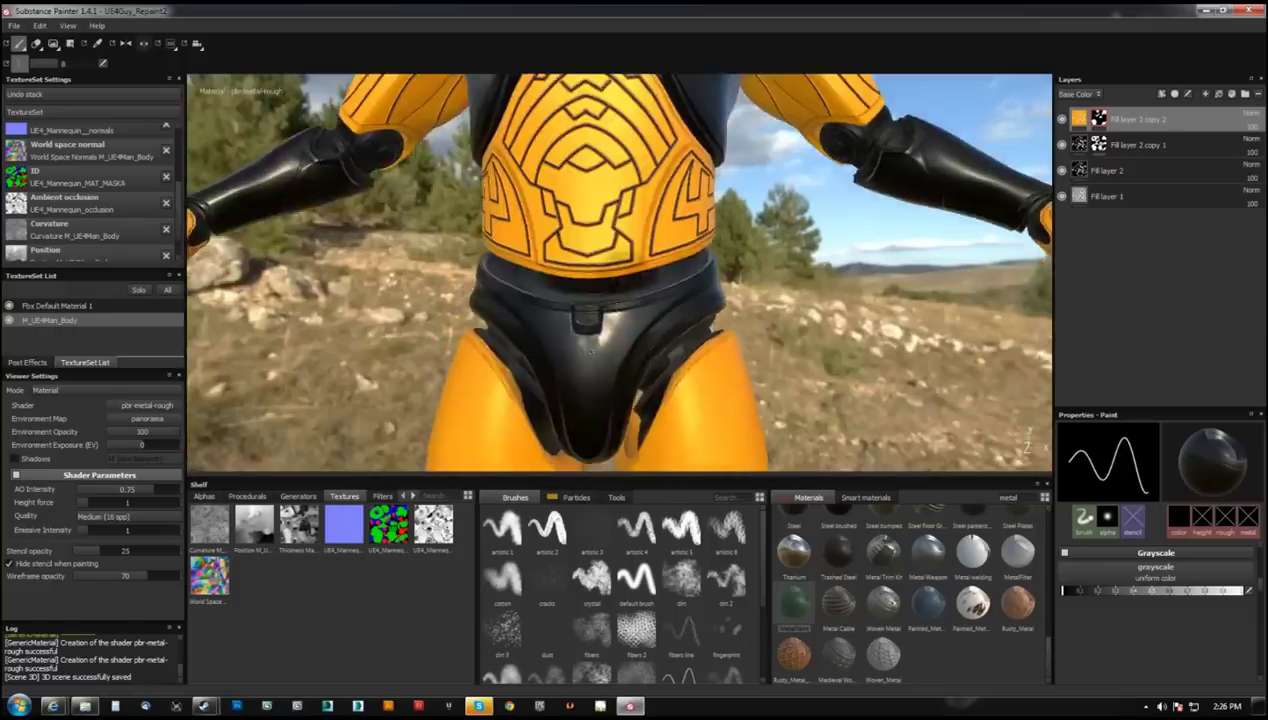
{"action": "left_click", "coordinate": [683, 322], "text": "shift"}
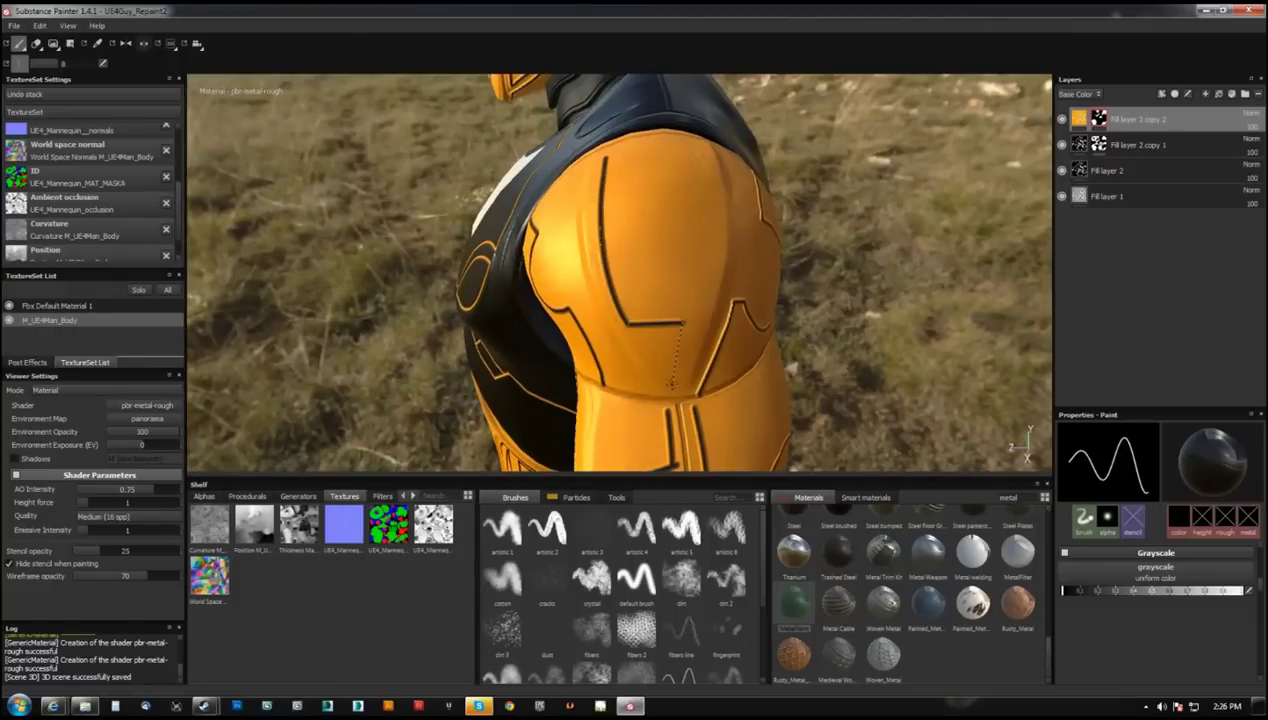
- Draw three connected dark line segments on the gauntlet's back plate
{"action": "left_click_drag", "start_coordinate": [720, 232], "coordinate": [686, 224], "text": "alt"}
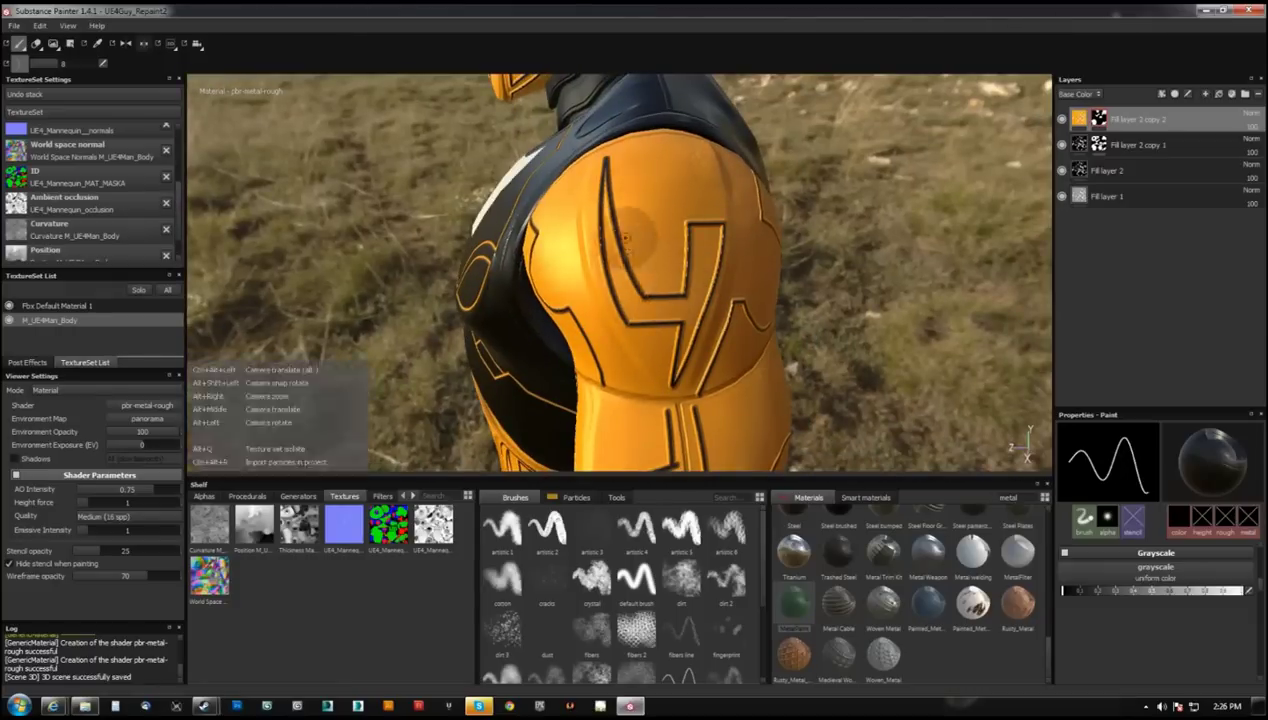
{"action": "left_click_drag", "start_coordinate": [650, 296], "coordinate": [652, 240], "text": "alt"}
{"action": "mouse_move", "coordinate": [678, 196]}
{"action": "left_mouse_down", "text": "alt"}
{"action": "mouse_move", "coordinate": [1030, 355]}
{"action": "mouse_move", "coordinate": [900, 300]}
{"action": "mouse_move", "coordinate": [880, 330]}
{"action": "left_mouse_up", "text": "alt"}
{"action": "left_click_drag", "start_coordinate": [650, 290], "coordinate": [597, 247], "text": "alt"}
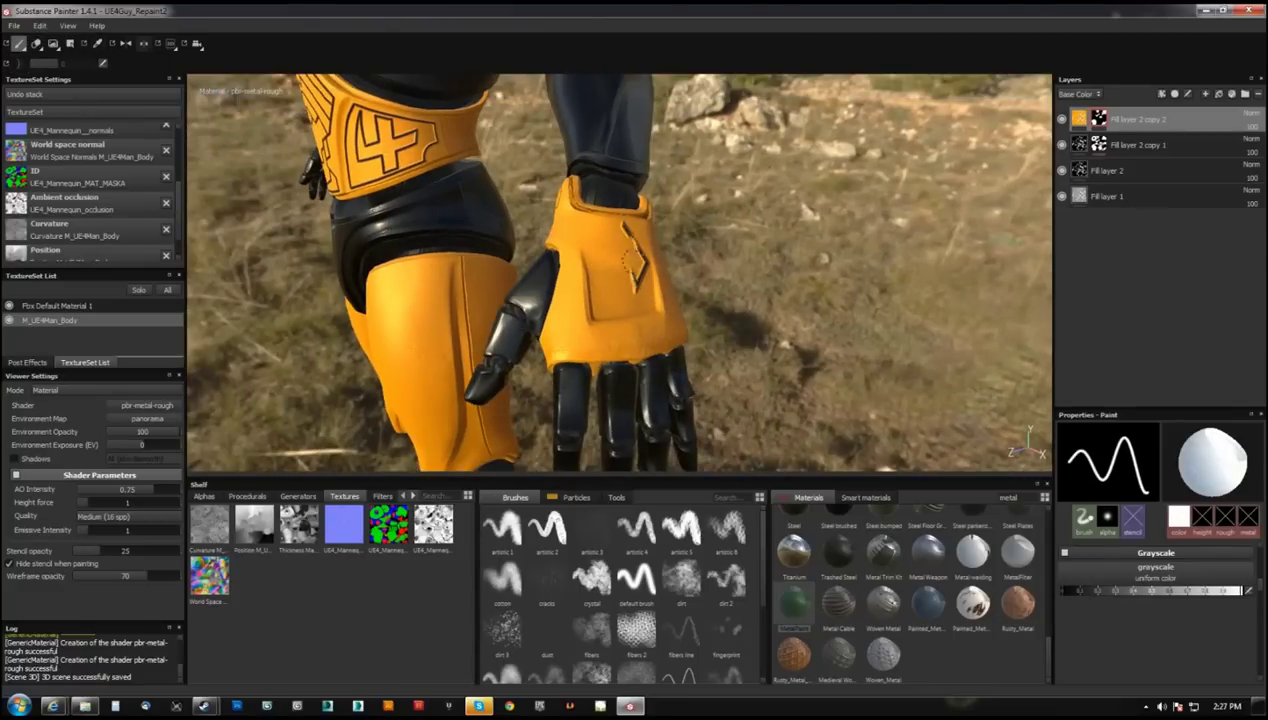
{"action": "left_click_drag", "start_coordinate": [632, 287], "coordinate": [502, 195], "text": "alt"}
{"action": "mouse_move", "coordinate": [564, 316]}
{"action": "left_mouse_down", "text": "alt"}
{"action": "mouse_move", "coordinate": [529, 132]}
{"action": "mouse_move", "coordinate": [520, 195]}
{"action": "left_mouse_up", "text": "alt"}
{"action": "left_click_drag", "start_coordinate": [630, 263], "coordinate": [609, 128], "text": "alt"}
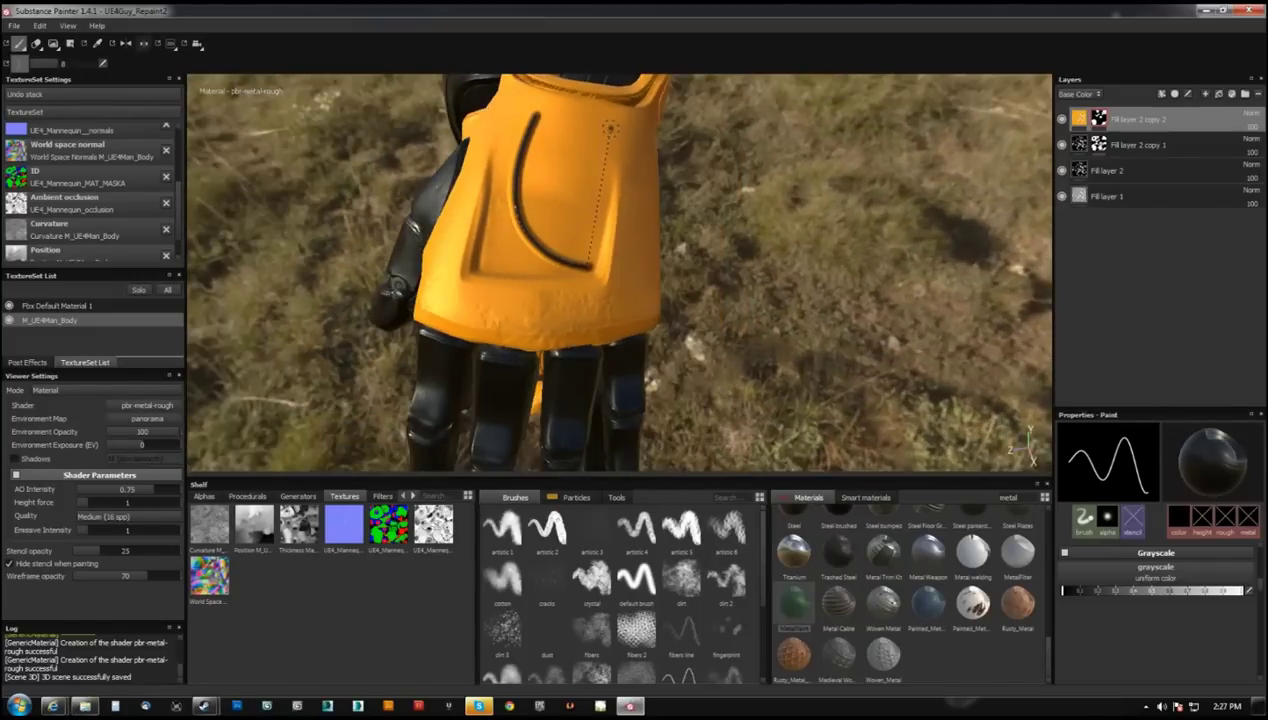
{"action": "left_click_drag", "start_coordinate": [557, 205], "coordinate": [621, 182], "text": "alt"}
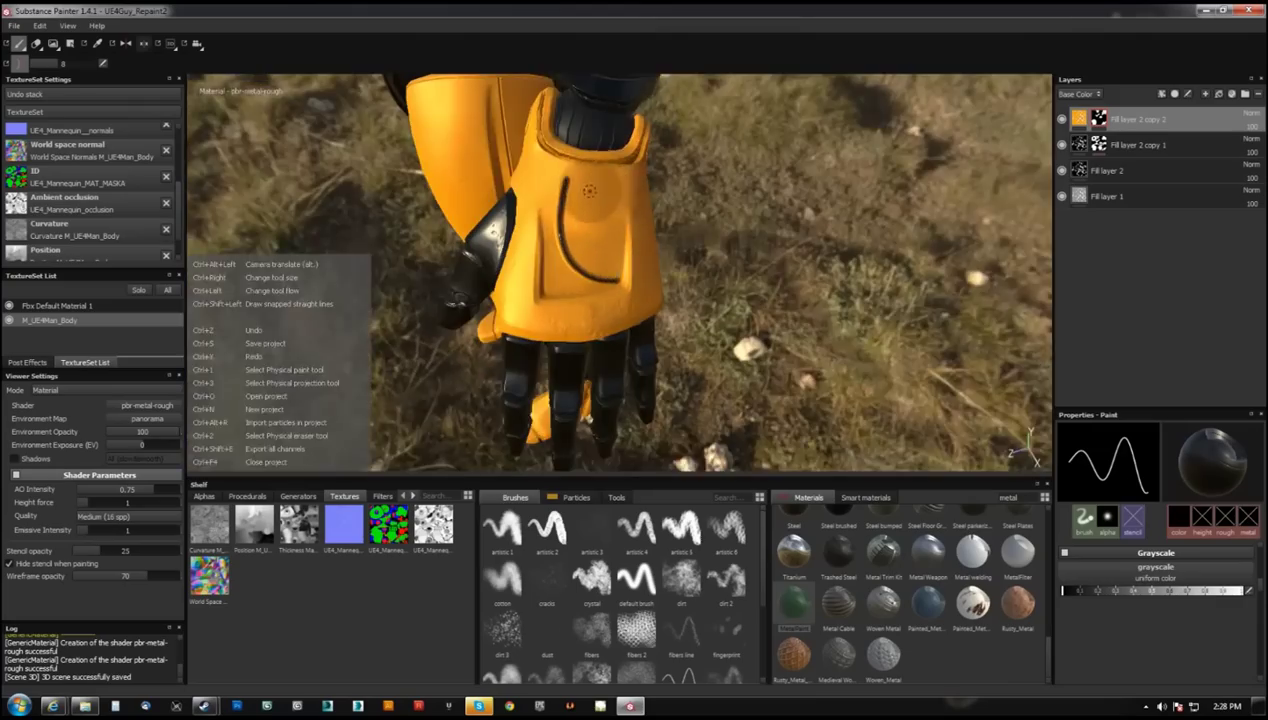
{"action": "left_click", "coordinate": [621, 182]}
{"action": "left_click", "coordinate": [616, 276], "text": "shift"}
{"action": "left_click", "coordinate": [553, 276], "text": "shift"}
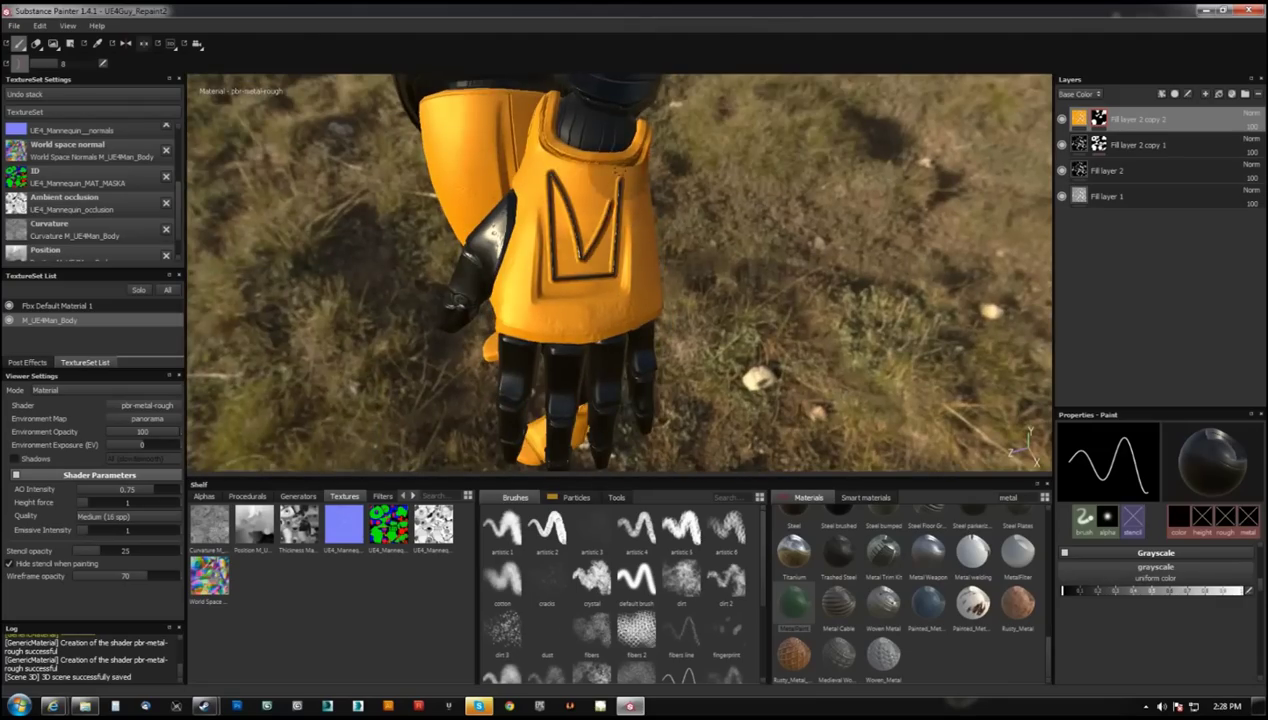
{"action": "mouse_move", "coordinate": [500, 322]}
{"action": "left_mouse_down", "text": "alt"}
{"action": "mouse_move", "coordinate": [700, 260]}
{"action": "mouse_move", "coordinate": [843, 235]}
{"action": "left_mouse_up", "text": "alt"}
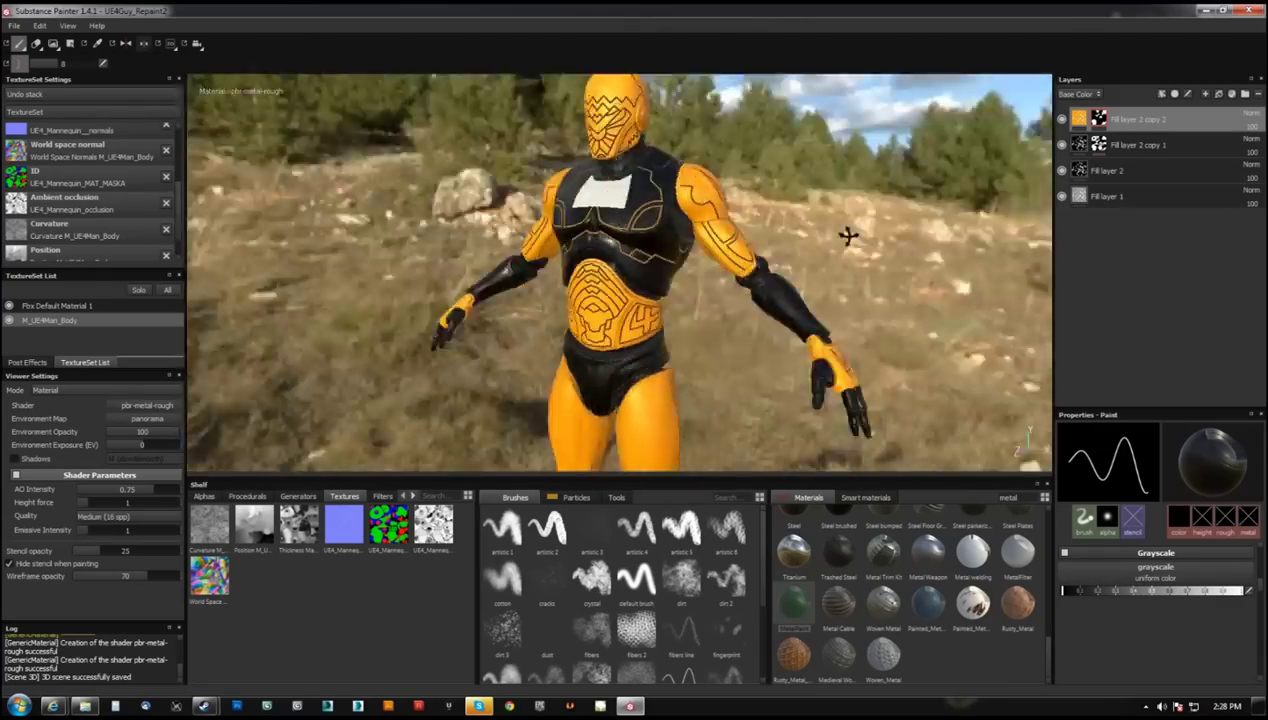
{"action": "scroll", "coordinate": [843, 235], "scroll_direction": "up", "scroll_amount": 5}
- Orbit around the shoulder plate and armoured arm, toggling between eraser and paint
{"action": "mouse_move", "coordinate": [620, 430]}
{"action": "left_mouse_down", "text": "alt"}
{"action": "mouse_move", "coordinate": [600, 357]}
{"action": "mouse_move", "coordinate": [610, 320]}
{"action": "mouse_move", "coordinate": [597, 183]}
{"action": "left_mouse_up", "text": "alt"}
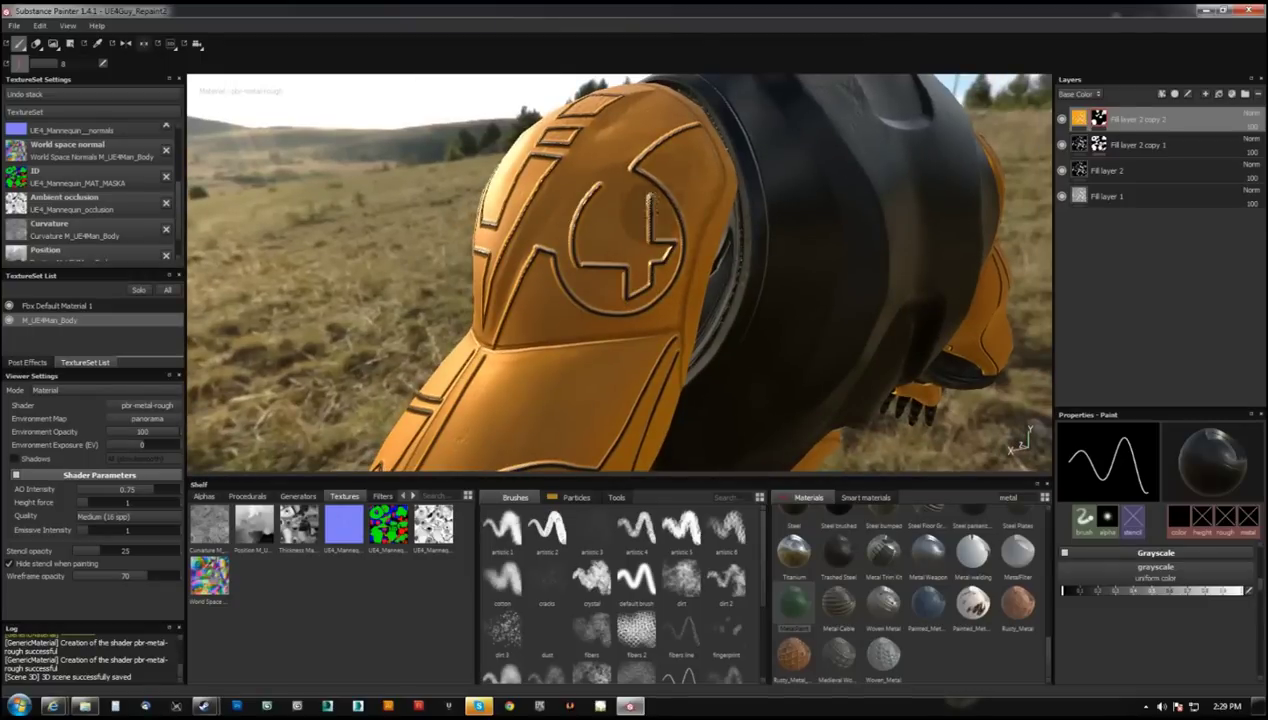
{"action": "mouse_move", "coordinate": [664, 319]}
{"action": "left_mouse_down", "text": "alt"}
{"action": "mouse_move", "coordinate": [619, 240]}
{"action": "mouse_move", "coordinate": [650, 295]}
{"action": "mouse_move", "coordinate": [540, 340]}
{"action": "mouse_move", "coordinate": [620, 248]}
{"action": "left_mouse_up", "text": "alt"}
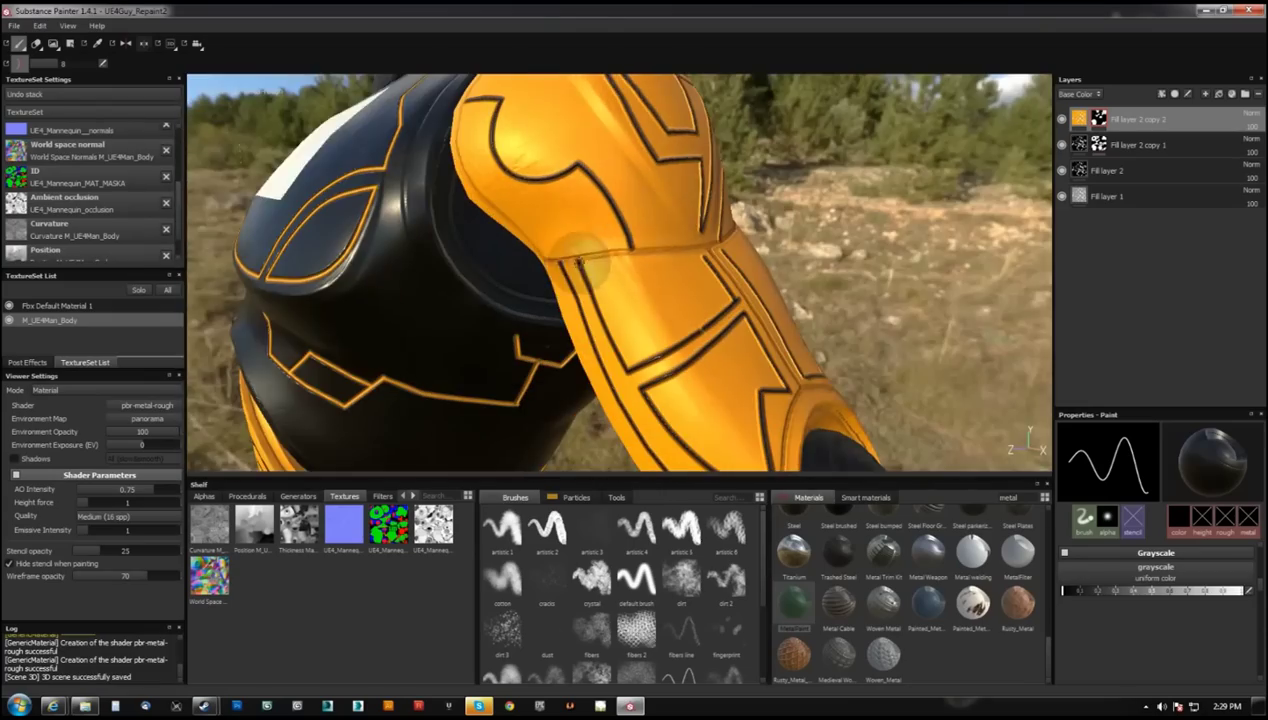
{"action": "key", "text": "e"}
{"action": "key", "text": "p"}
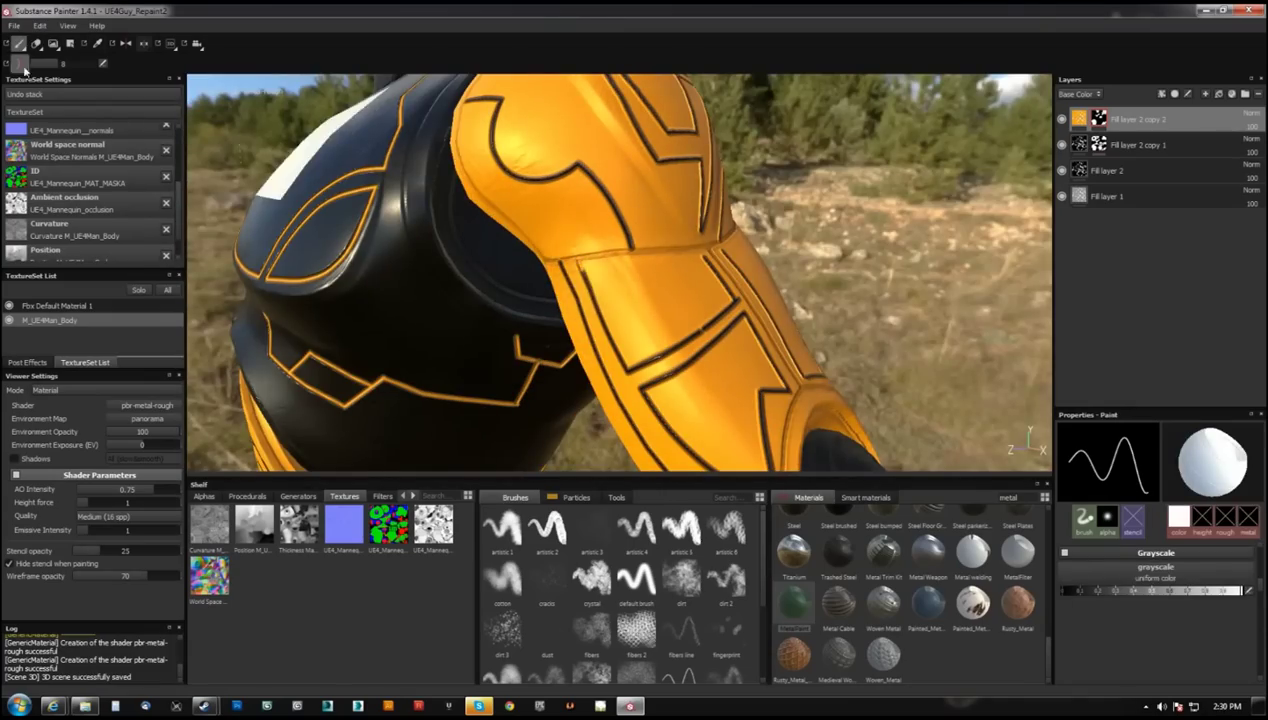
{"action": "mouse_move", "coordinate": [591, 260]}
{"action": "left_mouse_down", "text": "alt"}
{"action": "mouse_move", "coordinate": [405, 305]}
{"action": "mouse_move", "coordinate": [783, 242]}
{"action": "mouse_move", "coordinate": [604, 268]}
{"action": "left_mouse_up", "text": "alt"}
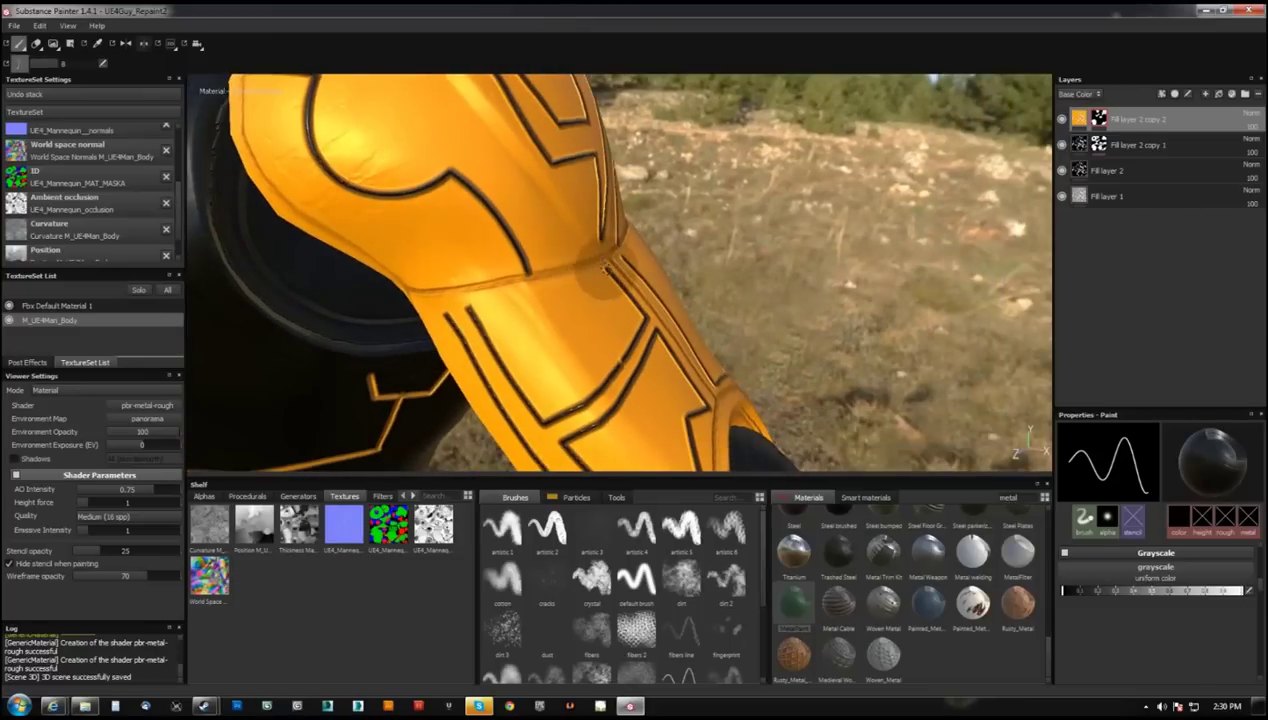
{"action": "left_click_drag", "start_coordinate": [474, 317], "coordinate": [366, 368], "text": "alt"}
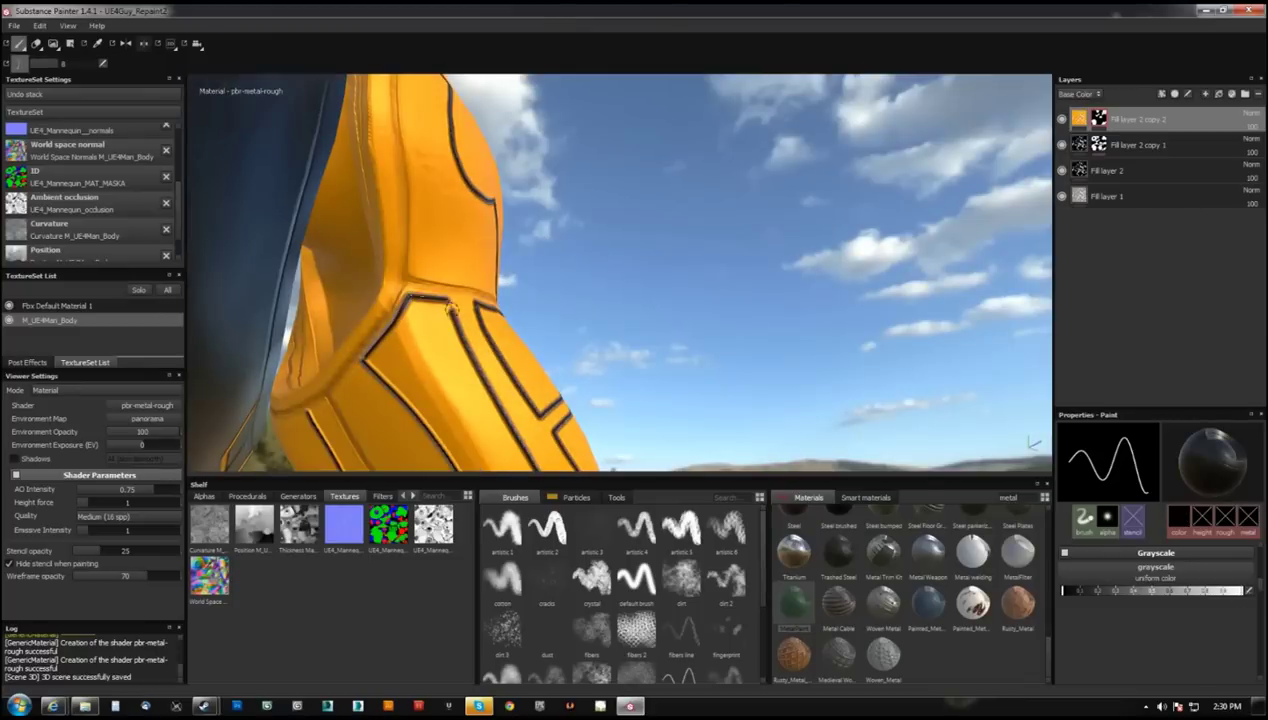
{"action": "left_click_drag", "start_coordinate": [451, 307], "coordinate": [600, 292], "text": "alt"}
{"action": "mouse_move", "coordinate": [740, 285]}
{"action": "left_mouse_down", "text": "alt"}
{"action": "mouse_move", "coordinate": [614, 193]}
{"action": "mouse_move", "coordinate": [725, 156]}
{"action": "mouse_move", "coordinate": [760, 230]}
{"action": "mouse_move", "coordinate": [727, 205]}
{"action": "left_mouse_up", "text": "alt"}
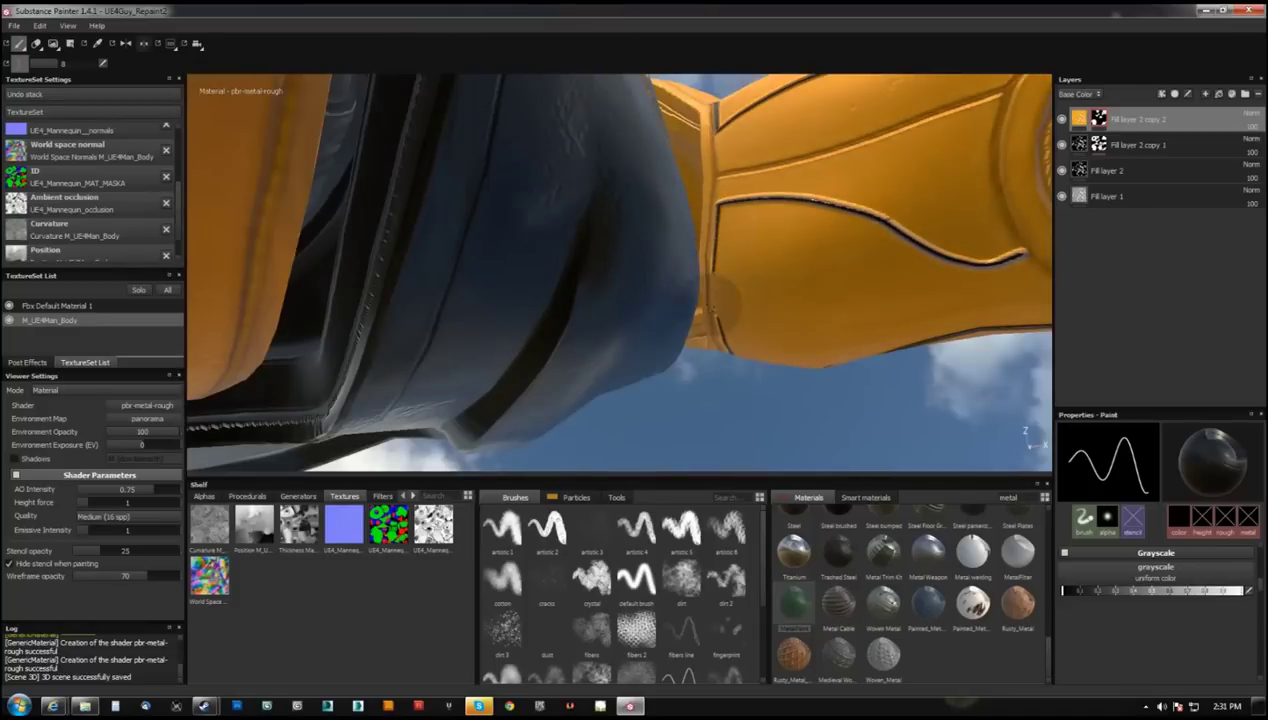
{"action": "mouse_move", "coordinate": [718, 300]}
{"action": "left_mouse_down", "text": "alt"}
{"action": "mouse_move", "coordinate": [546, 161]}
{"action": "mouse_move", "coordinate": [688, 215]}
{"action": "mouse_move", "coordinate": [548, 227]}
{"action": "mouse_move", "coordinate": [578, 255]}
{"action": "left_mouse_up", "text": "alt"}
{"action": "left_click_drag", "start_coordinate": [630, 207], "coordinate": [650, 263], "text": "alt"}
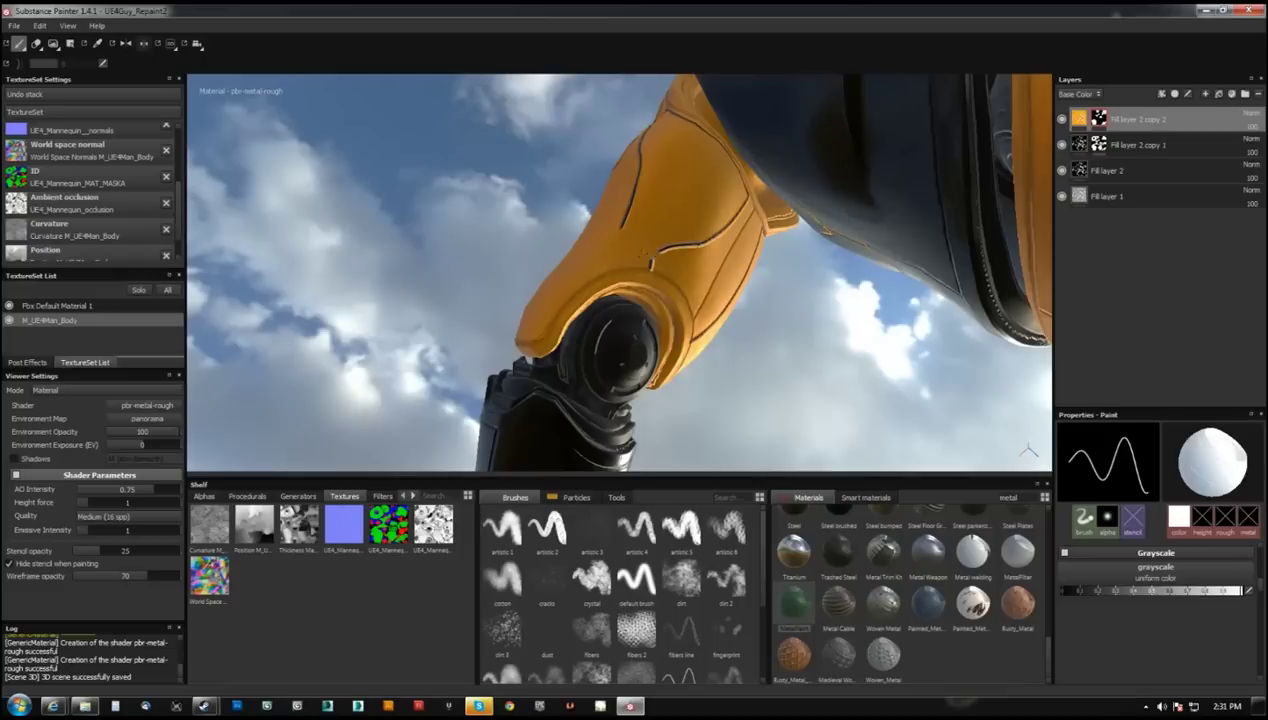
- Set the paint colour to black and view the arm, torso and whole character
{"action": "left_click_drag", "start_coordinate": [1135, 592], "coordinate": [1063, 591]}
{"action": "left_click_drag", "start_coordinate": [560, 260], "coordinate": [612, 223], "text": "alt"}
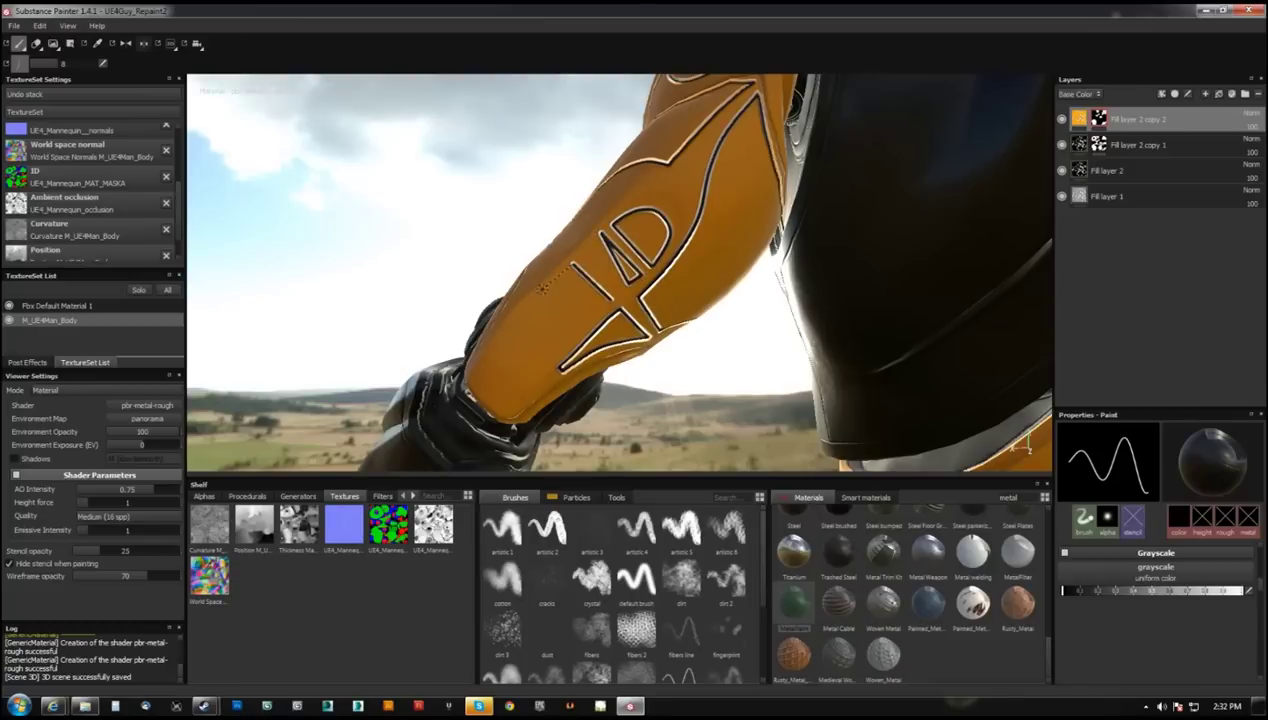
{"action": "left_click_drag", "start_coordinate": [513, 428], "coordinate": [500, 322], "text": "alt"}
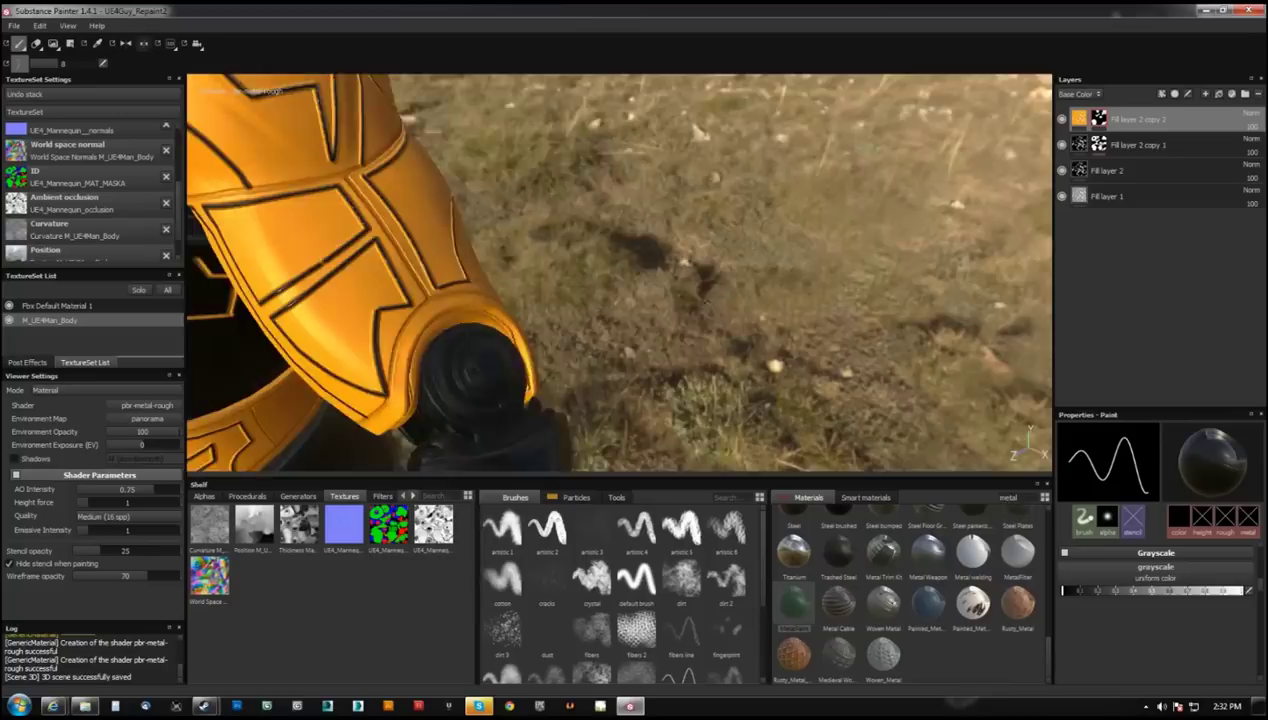
{"action": "left_click_drag", "start_coordinate": [620, 300], "coordinate": [722, 298], "text": "alt"}
- Add an MG Mask Builder generator to Fill layer 2 copy 3's mask and inspect the whole mannequin
{"action": "right_click", "coordinate": [1088, 120]}
{"action": "left_click", "coordinate": [1115, 364]}
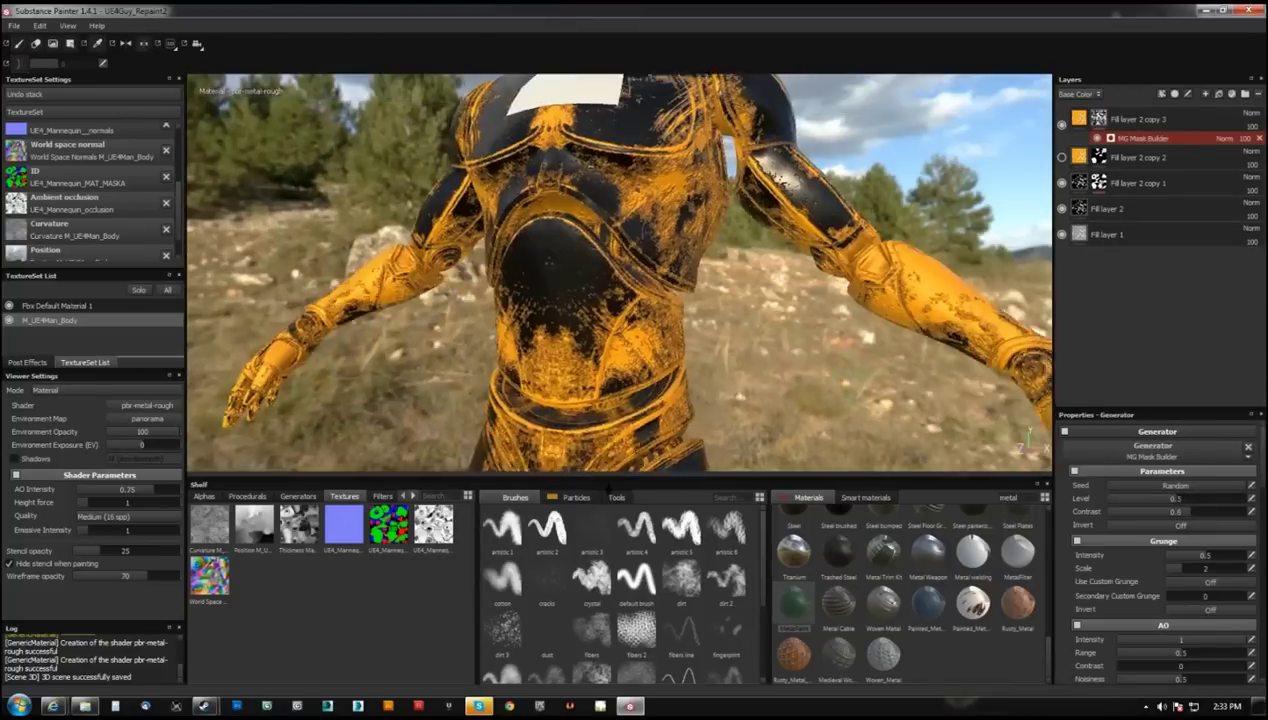
{"action": "left_click", "coordinate": [1105, 130]}
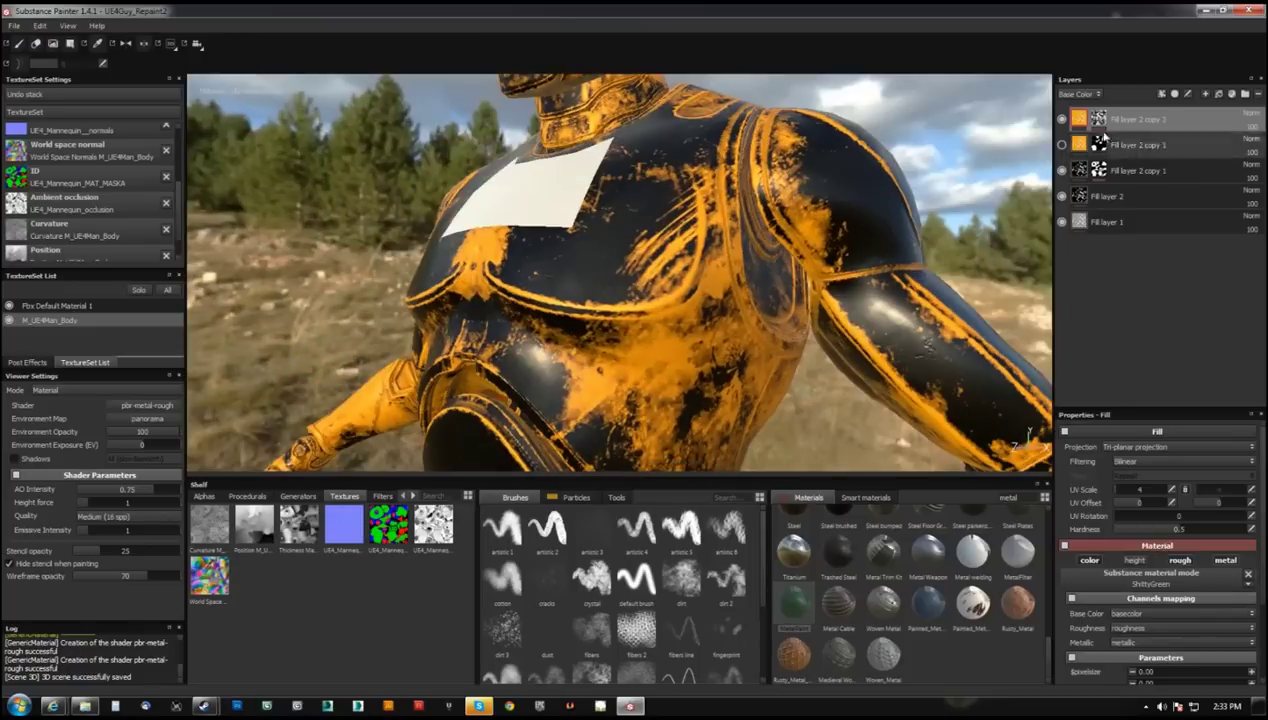
{"action": "left_click", "coordinate": [1099, 118]}
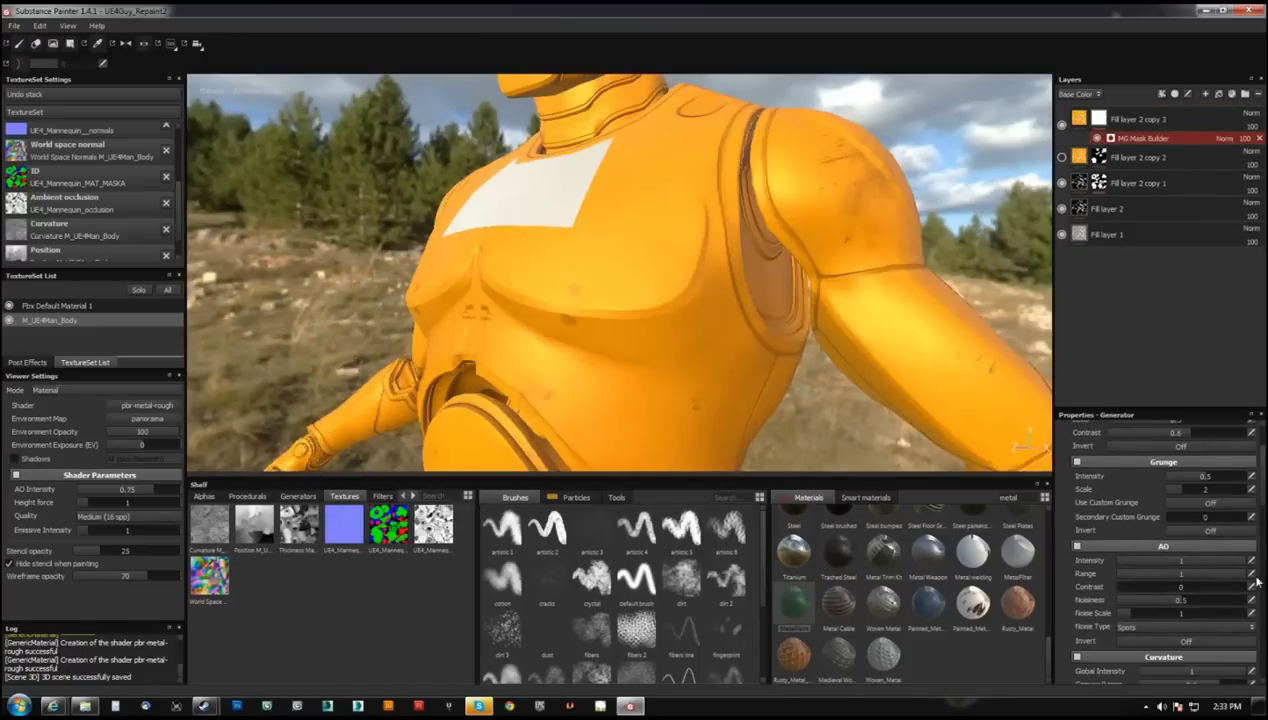
{"action": "scroll", "coordinate": [660, 277], "scroll_direction": "up", "scroll_amount": 3}
{"action": "left_click_drag", "start_coordinate": [660, 277], "coordinate": [741, 323], "text": "alt"}
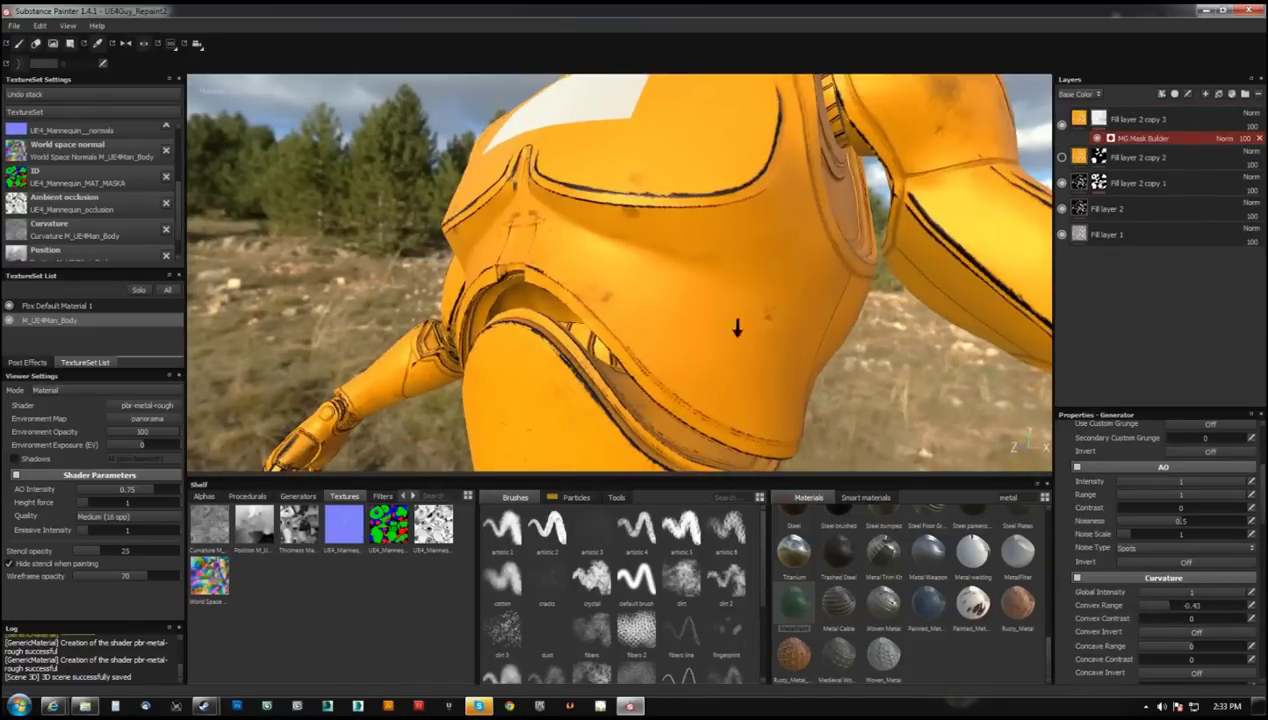
{"action": "scroll", "coordinate": [741, 323], "scroll_direction": "down", "scroll_amount": 5}
{"action": "scroll", "coordinate": [734, 323], "scroll_direction": "up", "scroll_amount": 3}
{"action": "left_click_drag", "start_coordinate": [688, 291], "coordinate": [720, 300], "text": "alt"}
{"action": "scroll", "coordinate": [1122, 524], "scroll_direction": "down", "scroll_amount": 5}
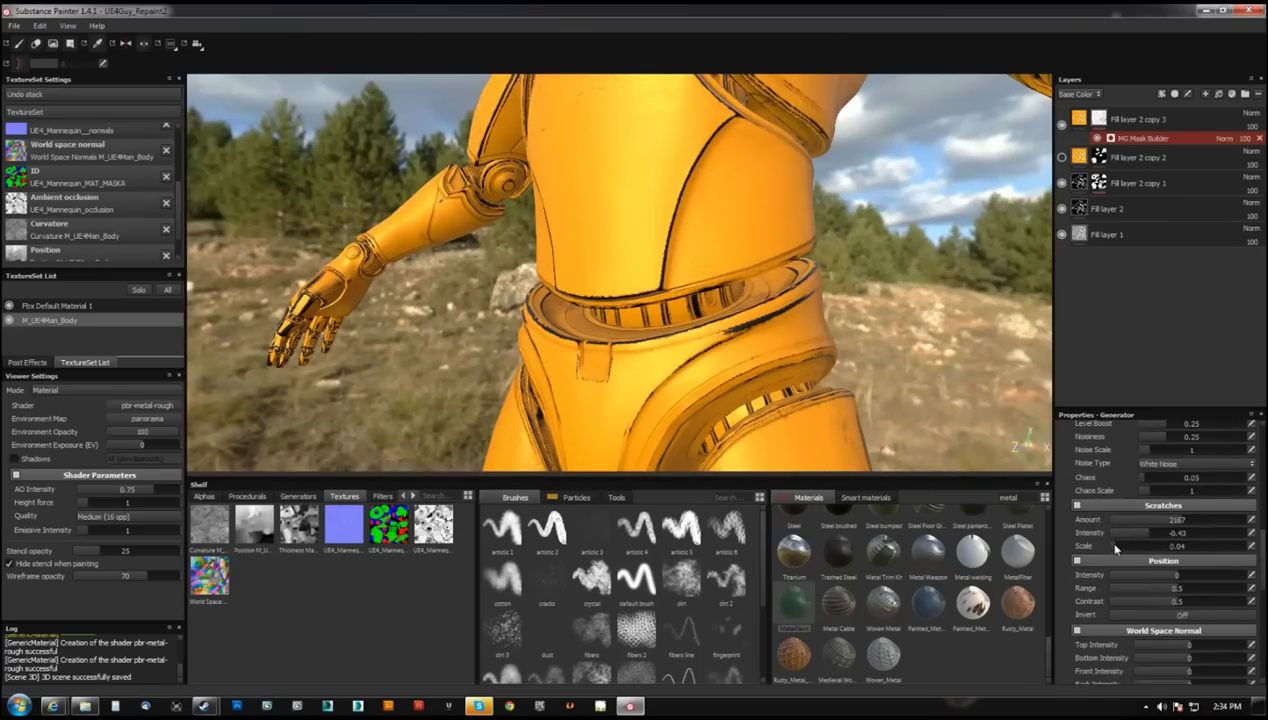
{"action": "mouse_move", "coordinate": [640, 330]}
{"action": "left_mouse_down", "text": "alt"}
{"action": "mouse_move", "coordinate": [538, 309]}
{"action": "mouse_move", "coordinate": [671, 255]}
{"action": "mouse_move", "coordinate": [438, 233]}
{"action": "mouse_move", "coordinate": [600, 250]}
{"action": "left_mouse_up", "text": "alt"}
- Add a colour selection to the mask and try Screen and other blending modes on the generator
{"action": "left_click", "coordinate": [1204, 93]}
{"action": "left_click", "coordinate": [1190, 144]}
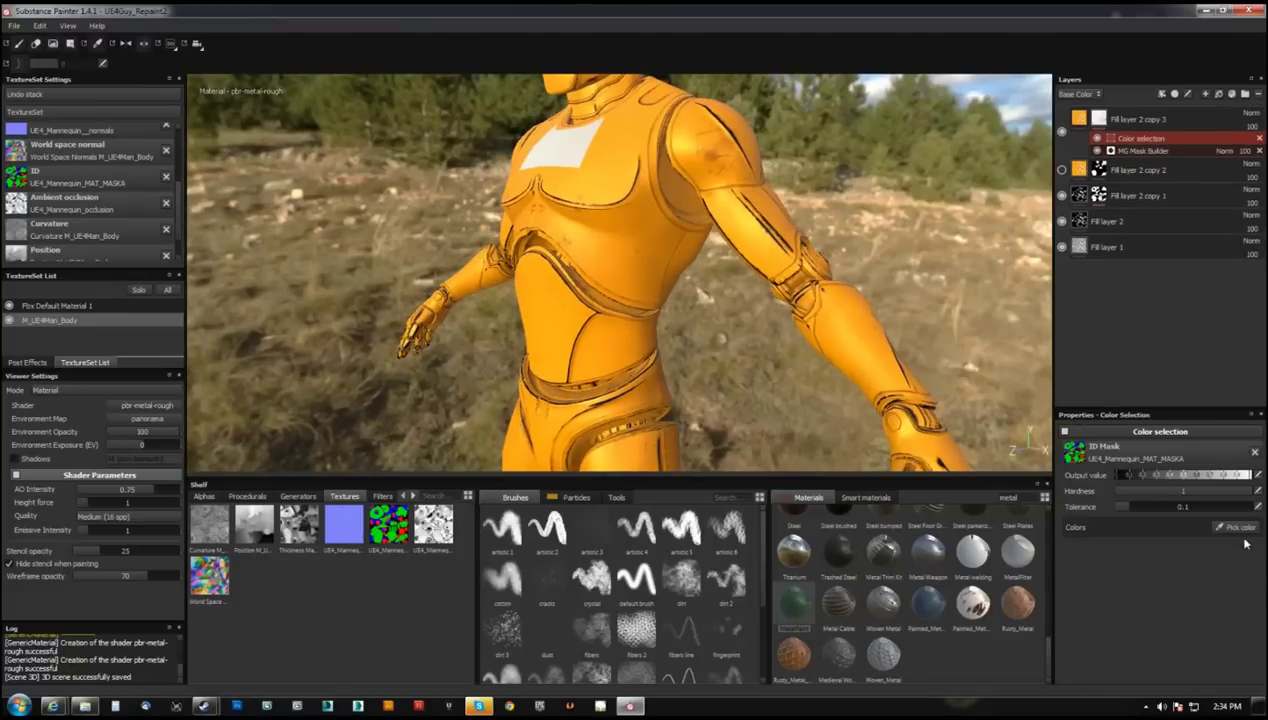
{"action": "left_click", "coordinate": [1140, 151]}
{"action": "left_click", "coordinate": [1220, 152]}
{"action": "left_click", "coordinate": [1200, 254]}
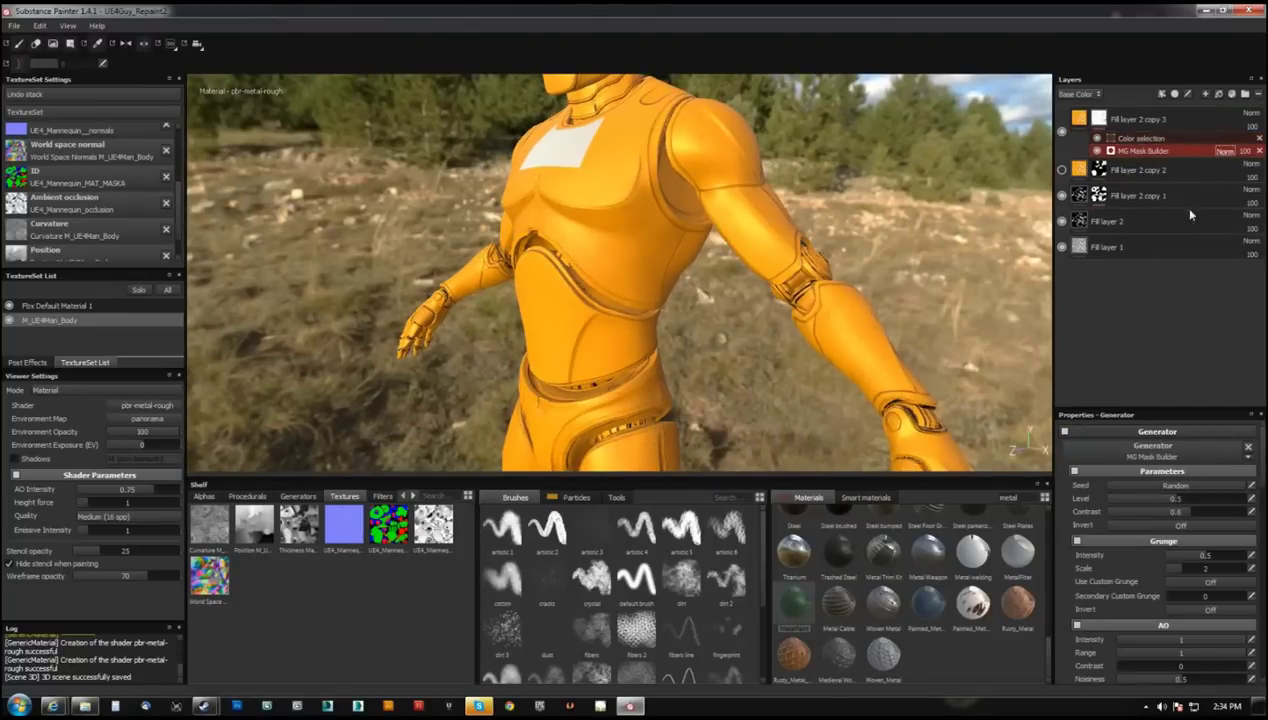
{"action": "left_click", "coordinate": [1220, 152]}
{"action": "left_click", "coordinate": [1200, 254]}
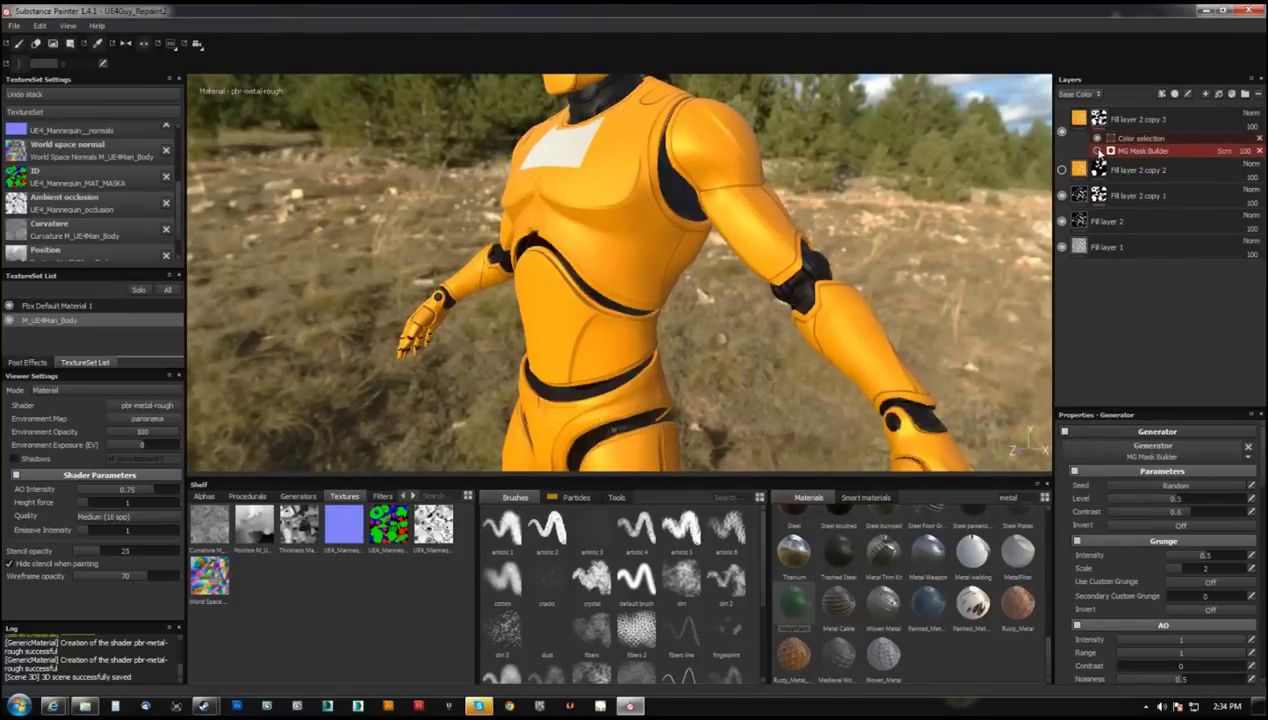
{"action": "left_click", "coordinate": [1220, 152]}
{"action": "left_click", "coordinate": [1188, 206]}
{"action": "left_click", "coordinate": [1222, 152]}
- Group the fill layer into Folder 1 and move the colour selection mask onto it
{"action": "left_click", "coordinate": [1186, 184]}
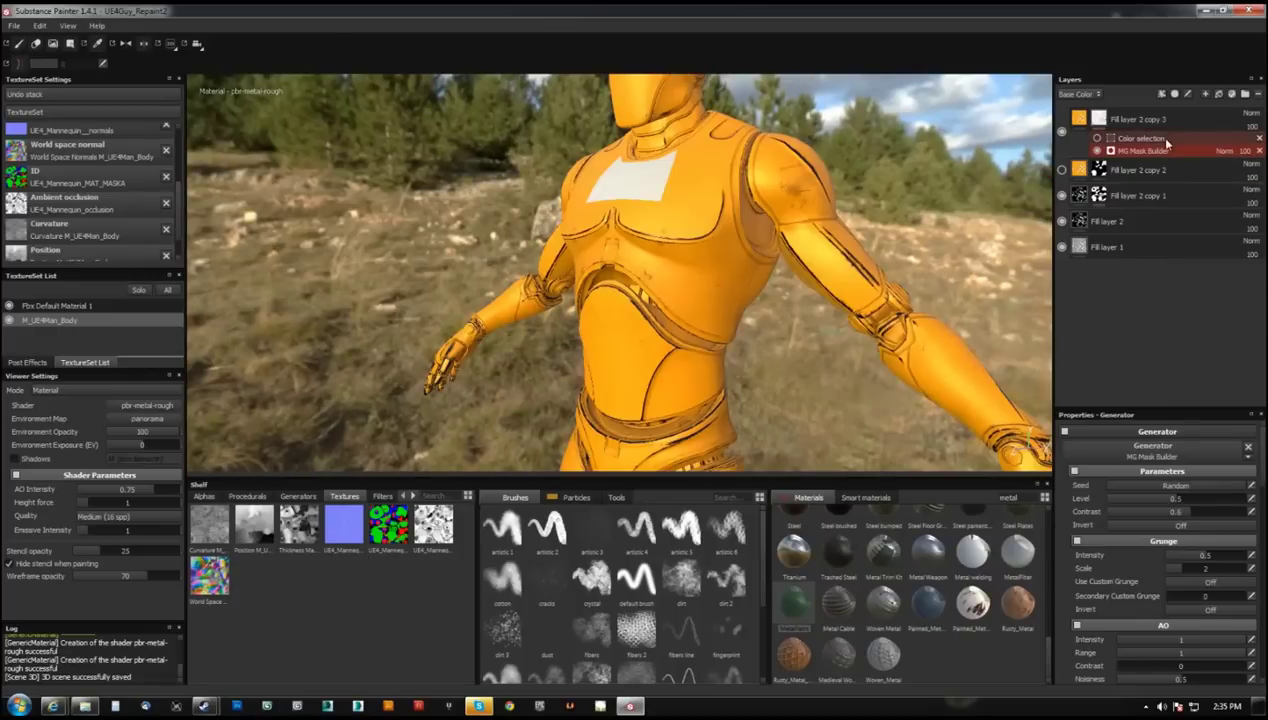
{"action": "left_click", "coordinate": [1140, 119]}
{"action": "left_click", "coordinate": [1231, 93]}
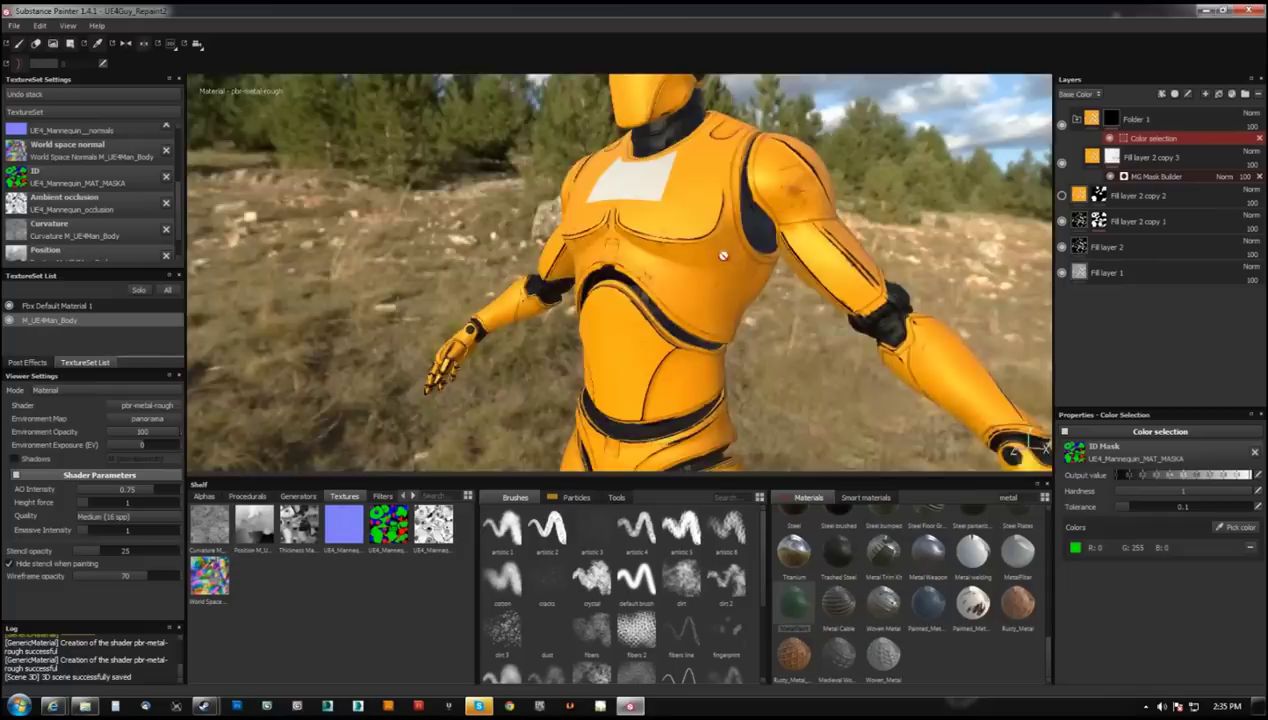
{"action": "left_click_drag", "start_coordinate": [600, 250], "coordinate": [419, 204], "text": "alt"}
- Add an MG Mask Builder generator to Fill layer 2 with Multiply blending
{"action": "left_click", "coordinate": [1107, 247]}
{"action": "left_click", "coordinate": [1181, 94]}
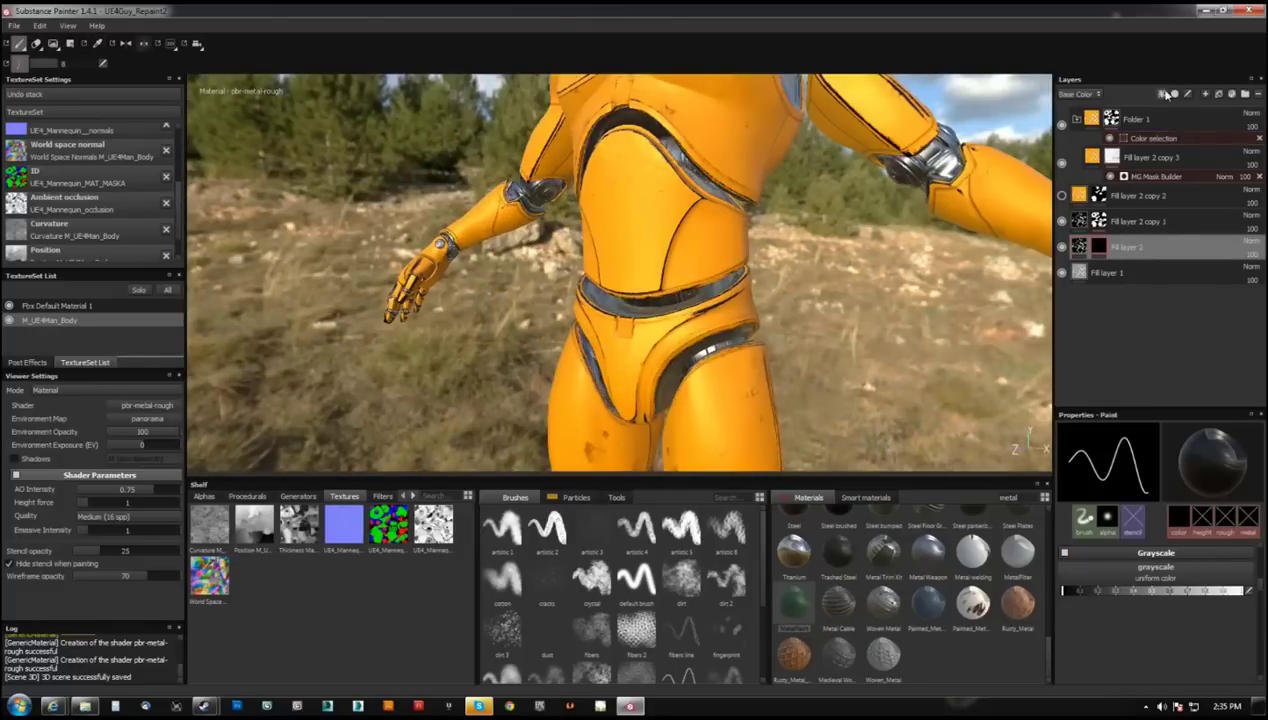
{"action": "mouse_move", "coordinate": [760, 280]}
{"action": "left_mouse_down", "text": "alt"}
{"action": "mouse_move", "coordinate": [887, 295]}
{"action": "mouse_move", "coordinate": [1000, 280]}
{"action": "left_mouse_up", "text": "alt"}
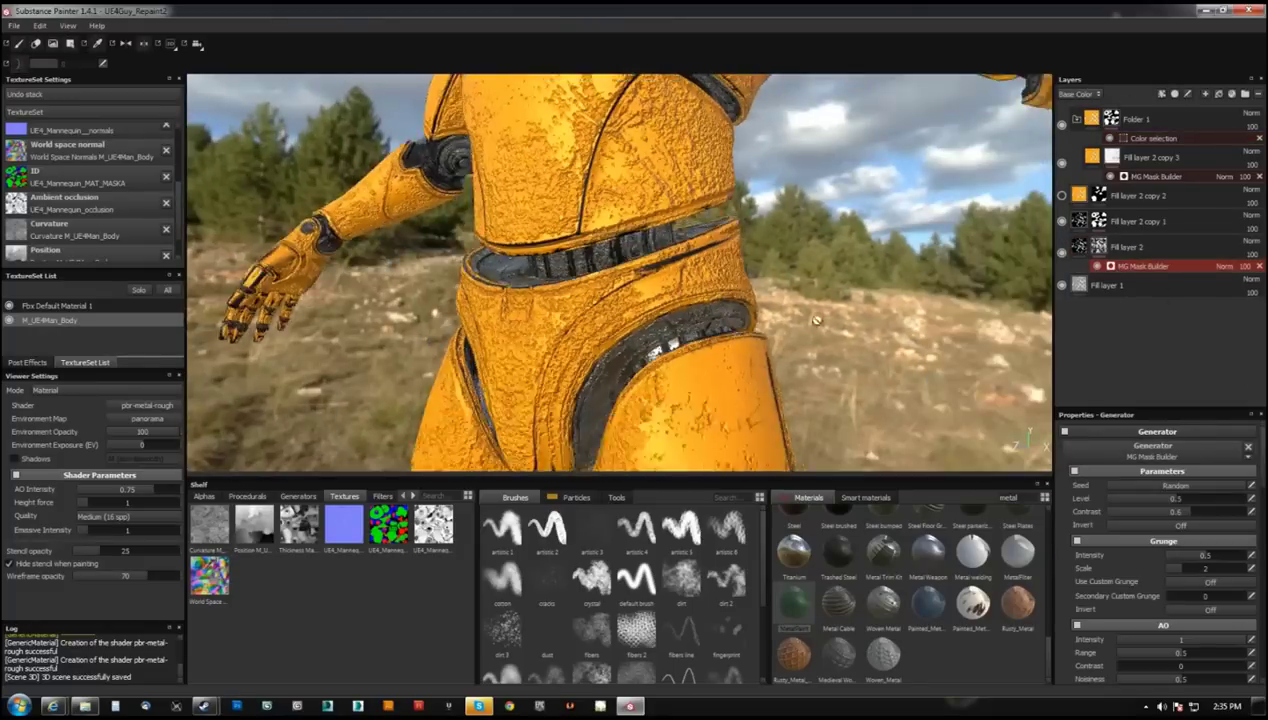
{"action": "left_click", "coordinate": [1224, 266]}
{"action": "left_click", "coordinate": [1200, 400]}
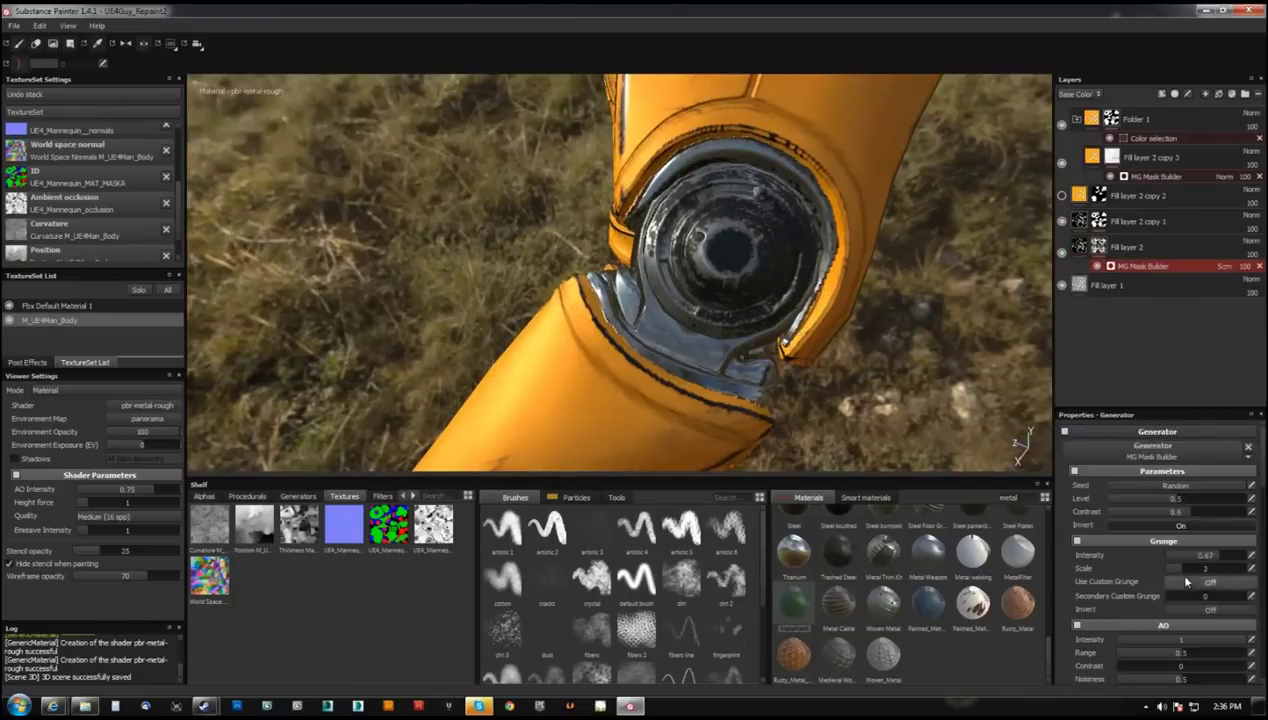
{"action": "scroll", "coordinate": [1200, 562], "scroll_direction": "down", "scroll_amount": 2}
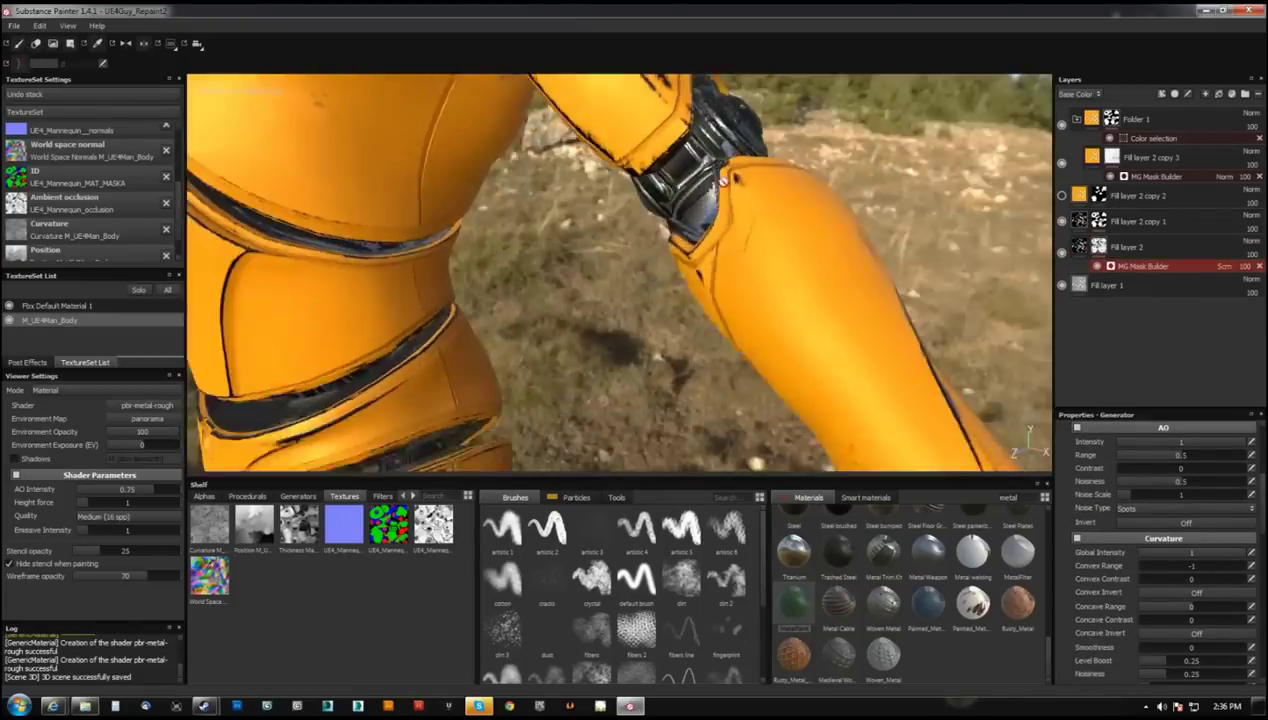
{"action": "scroll", "coordinate": [1150, 592], "scroll_direction": "down", "scroll_amount": 3}
{"action": "scroll", "coordinate": [1150, 592], "scroll_direction": "up", "scroll_amount": 2}
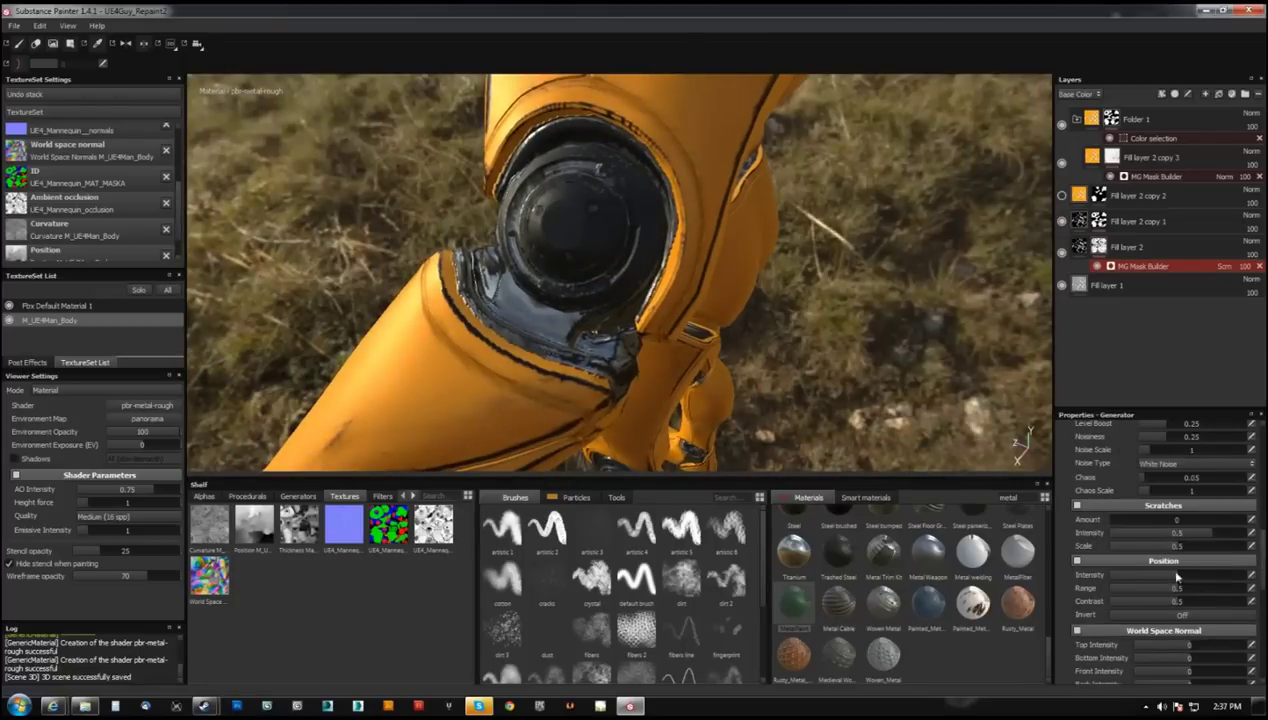
{"action": "scroll", "coordinate": [1160, 570], "scroll_direction": "up", "scroll_amount": 2}
{"action": "scroll", "coordinate": [1170, 545], "scroll_direction": "up", "scroll_amount": 2}
{"action": "scroll", "coordinate": [1181, 520], "scroll_direction": "up", "scroll_amount": 2}
- Set AO Intensity -1, Convex Range 0.77 inverted, Concave Range -1 and Concave Contrast 1
{"action": "left_click", "coordinate": [1182, 521]}
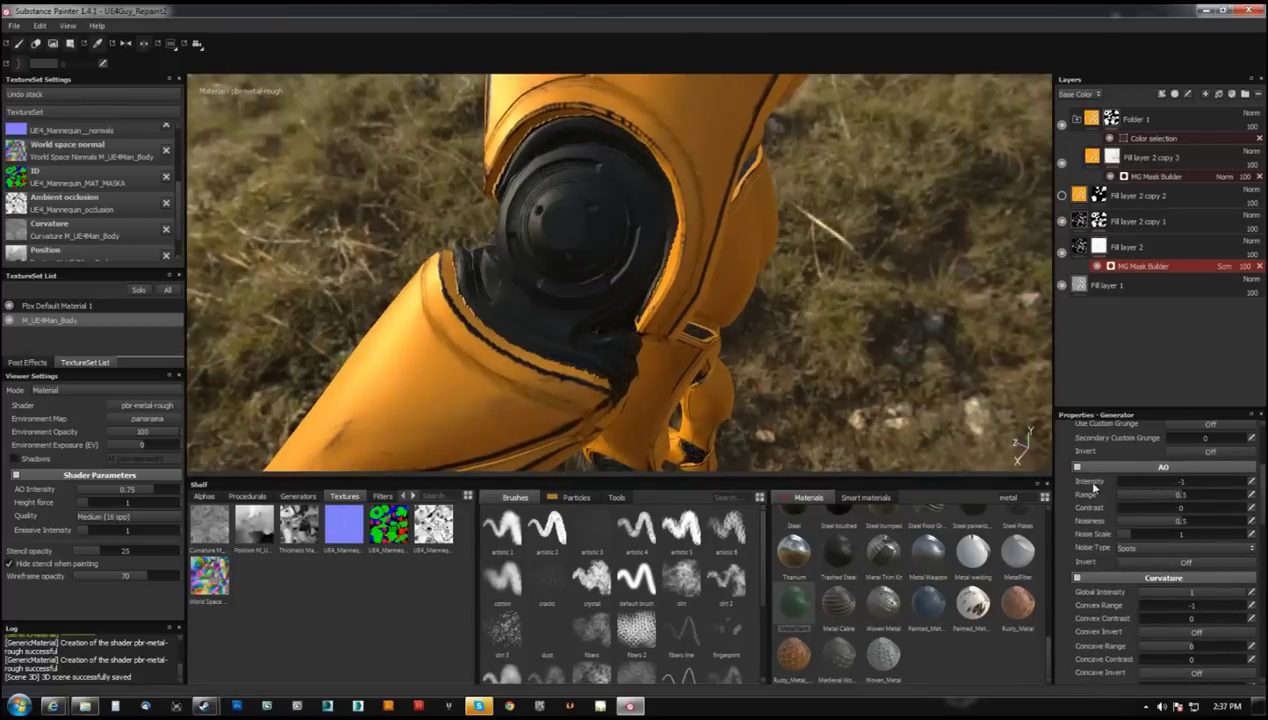
{"action": "left_click_drag", "start_coordinate": [1232, 610], "coordinate": [1236, 610]}
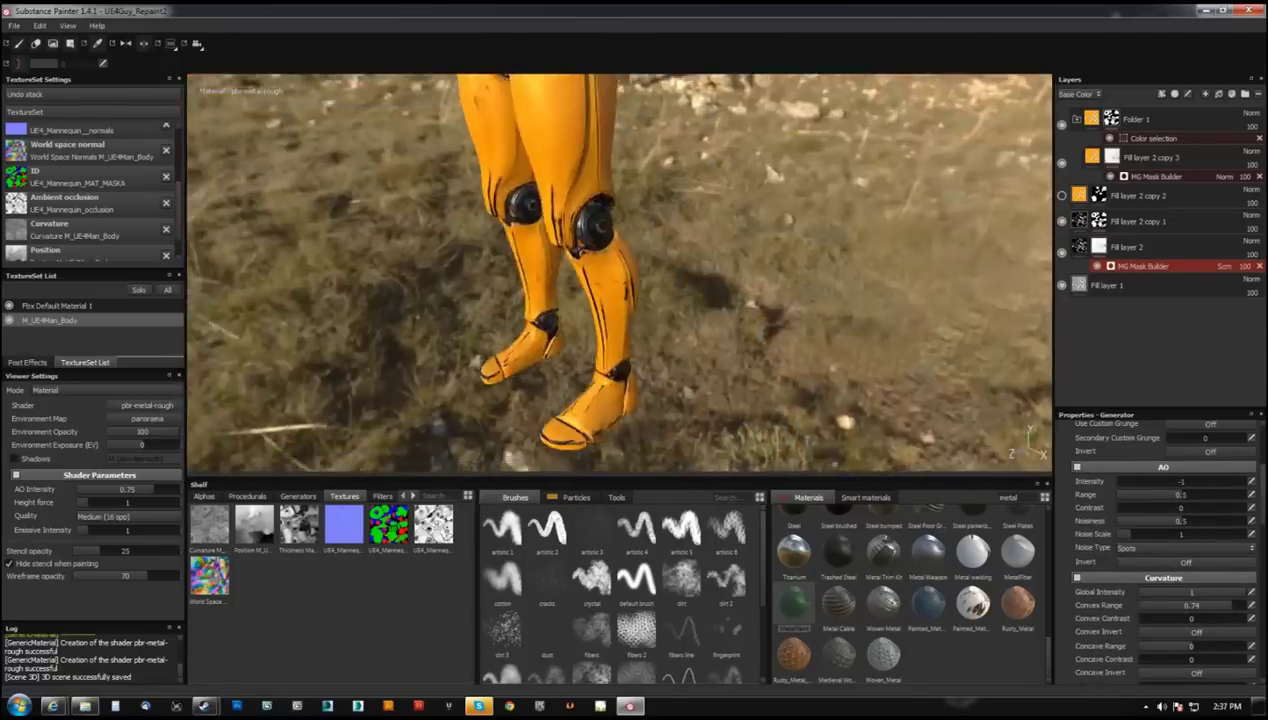
{"action": "scroll", "coordinate": [1174, 614], "scroll_direction": "down", "scroll_amount": 1}
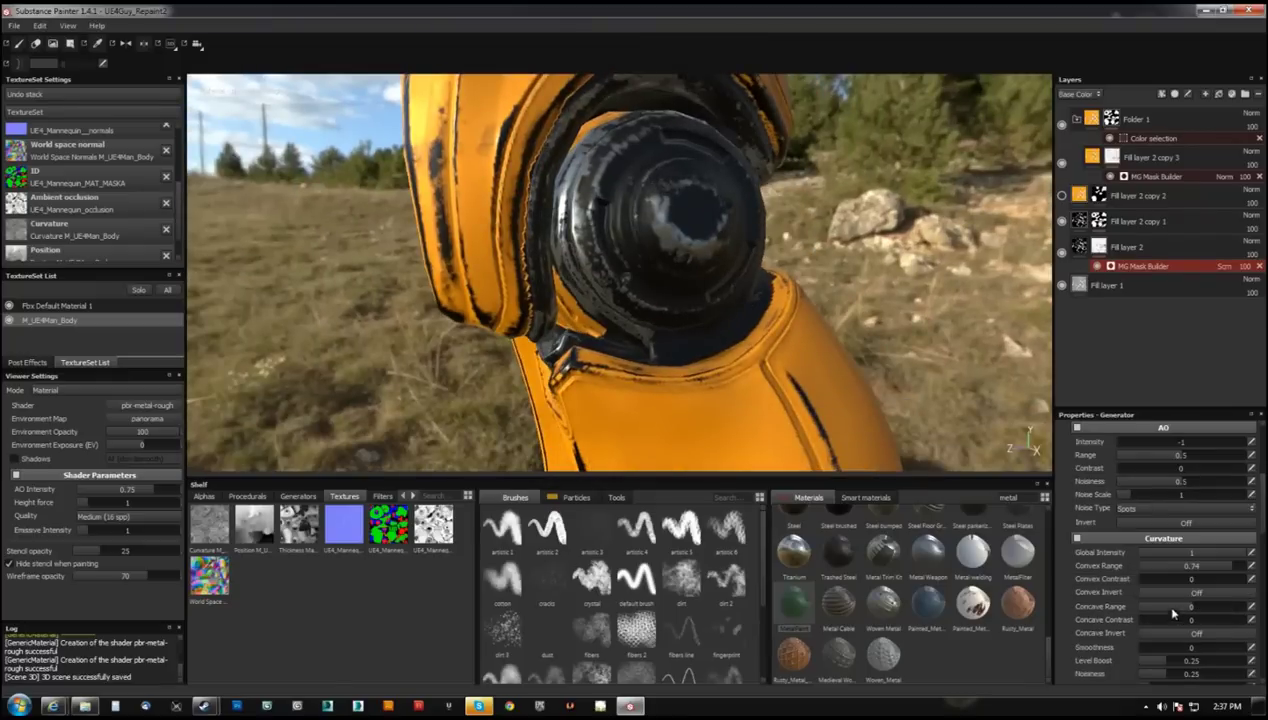
{"action": "left_click_drag", "start_coordinate": [1154, 609], "coordinate": [1140, 609]}
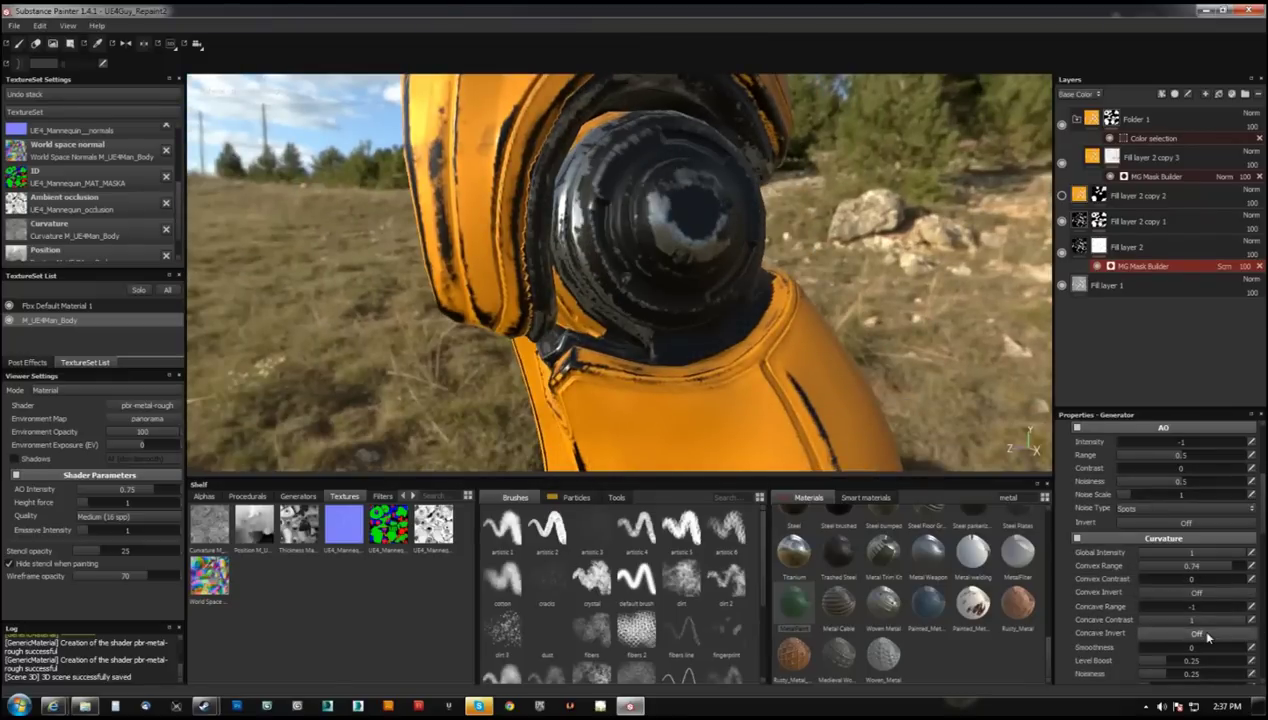
{"action": "left_click", "coordinate": [1196, 592]}
{"action": "left_click", "coordinate": [1203, 566]}
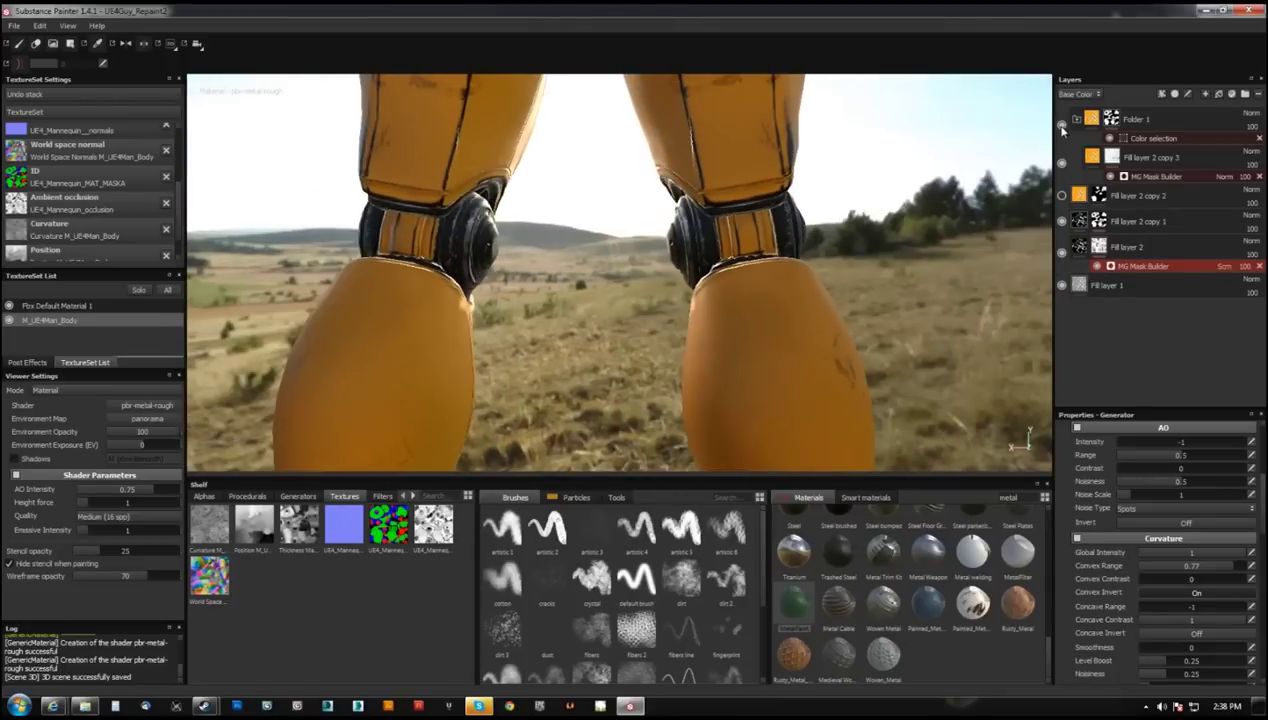
{"action": "left_click", "coordinate": [1063, 130]}
{"action": "mouse_move", "coordinate": [509, 706]}
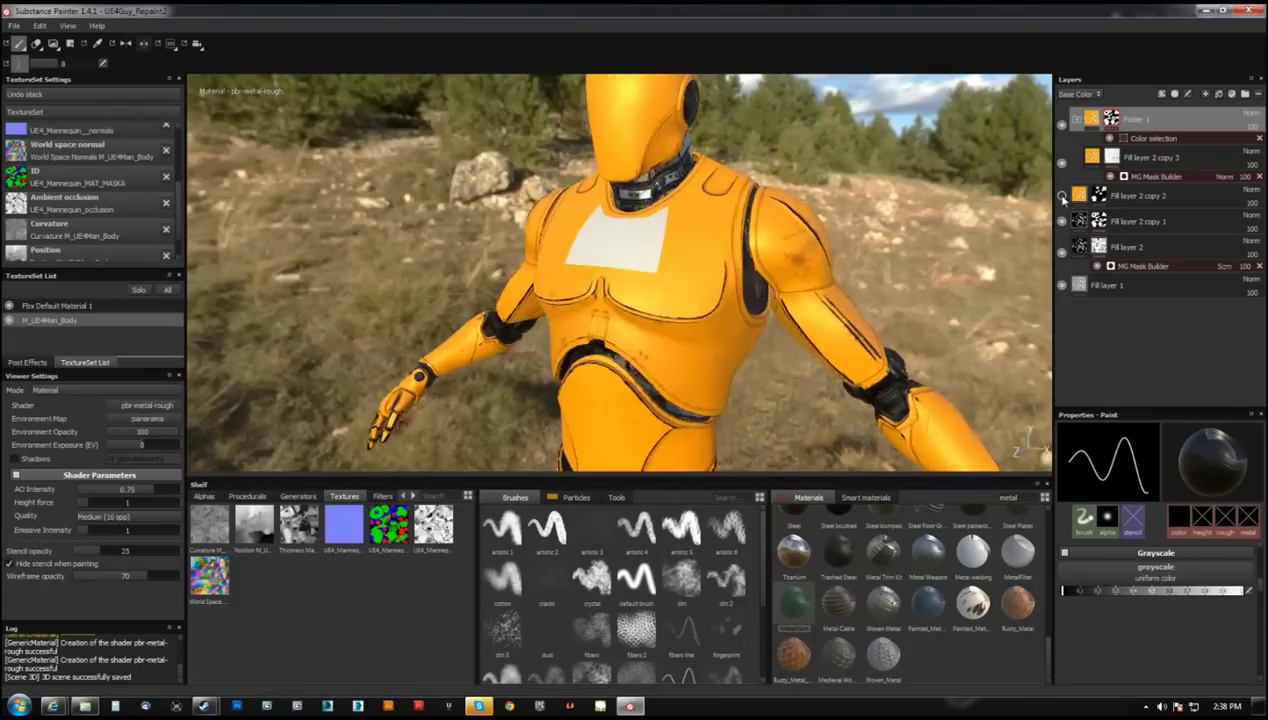
- Disable colour, roughness and metallic on Fill layer 2 copy 2 and preview Height solo
{"action": "left_click", "coordinate": [1064, 196]}
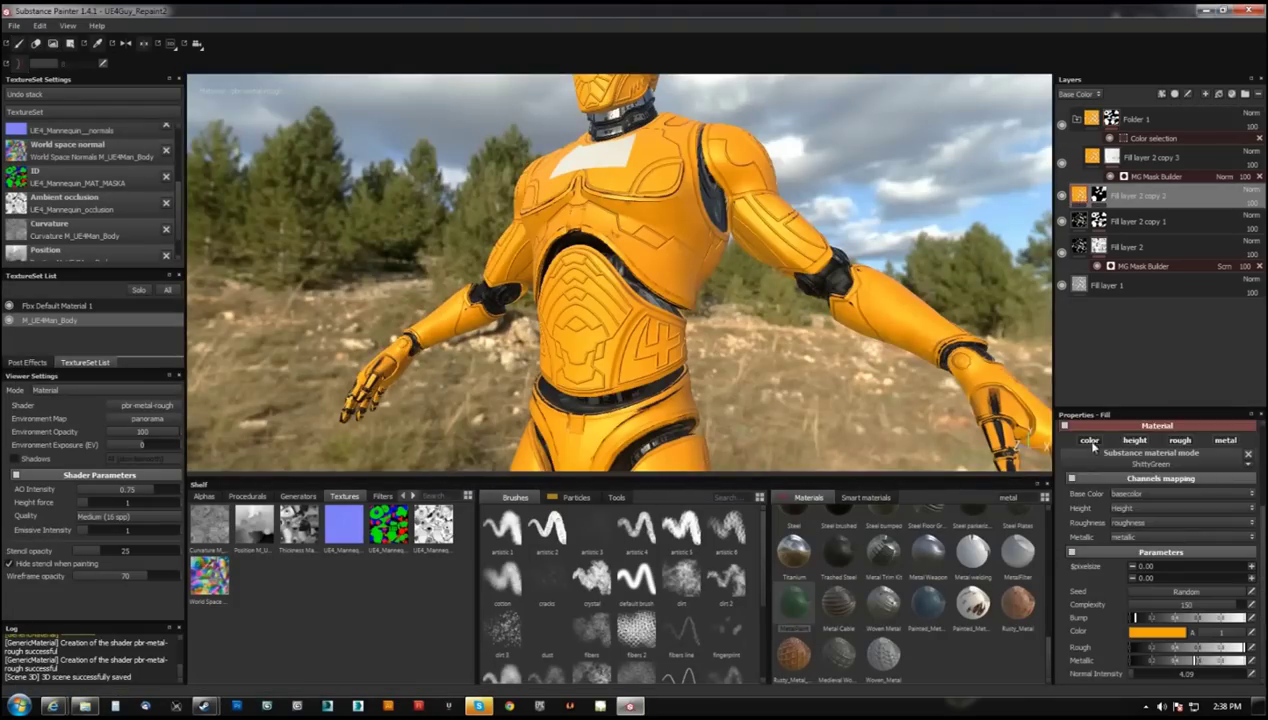
{"action": "left_click", "coordinate": [1091, 442]}
{"action": "left_click", "coordinate": [1180, 483]}
{"action": "left_click", "coordinate": [1228, 483]}
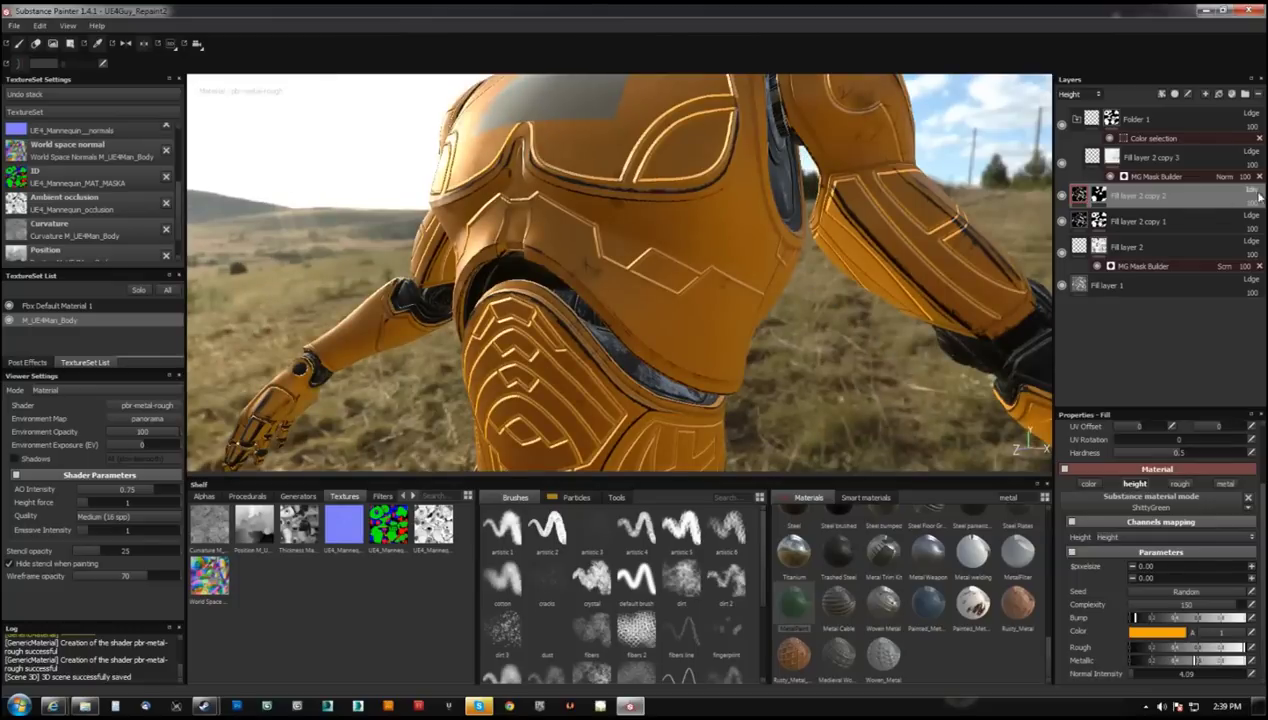
{"action": "left_click", "coordinate": [1256, 192]}
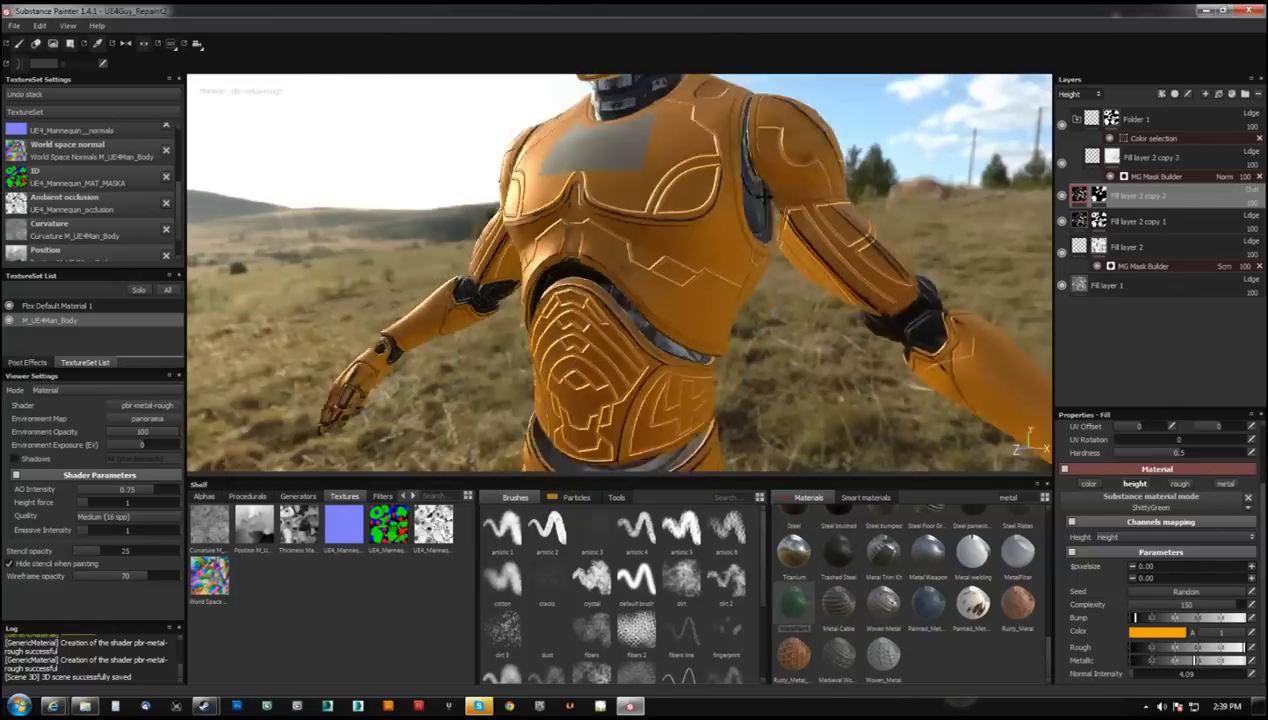
{"action": "key", "text": "c"}
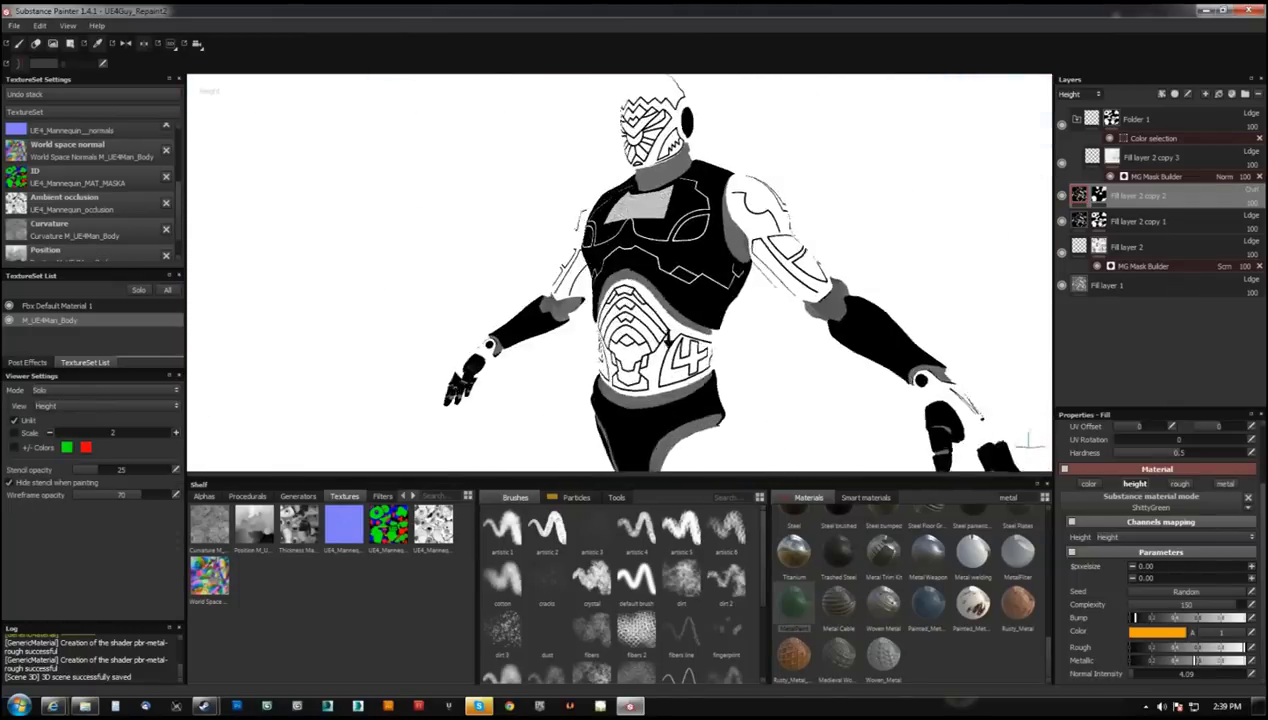
{"action": "key", "text": "m"}
- Create Folder 2 with a black mask and move Fill layer 2 copy 2 into it
{"action": "scroll", "coordinate": [668, 220], "scroll_direction": "up", "scroll_amount": 5}
{"action": "left_click", "coordinate": [1244, 93]}
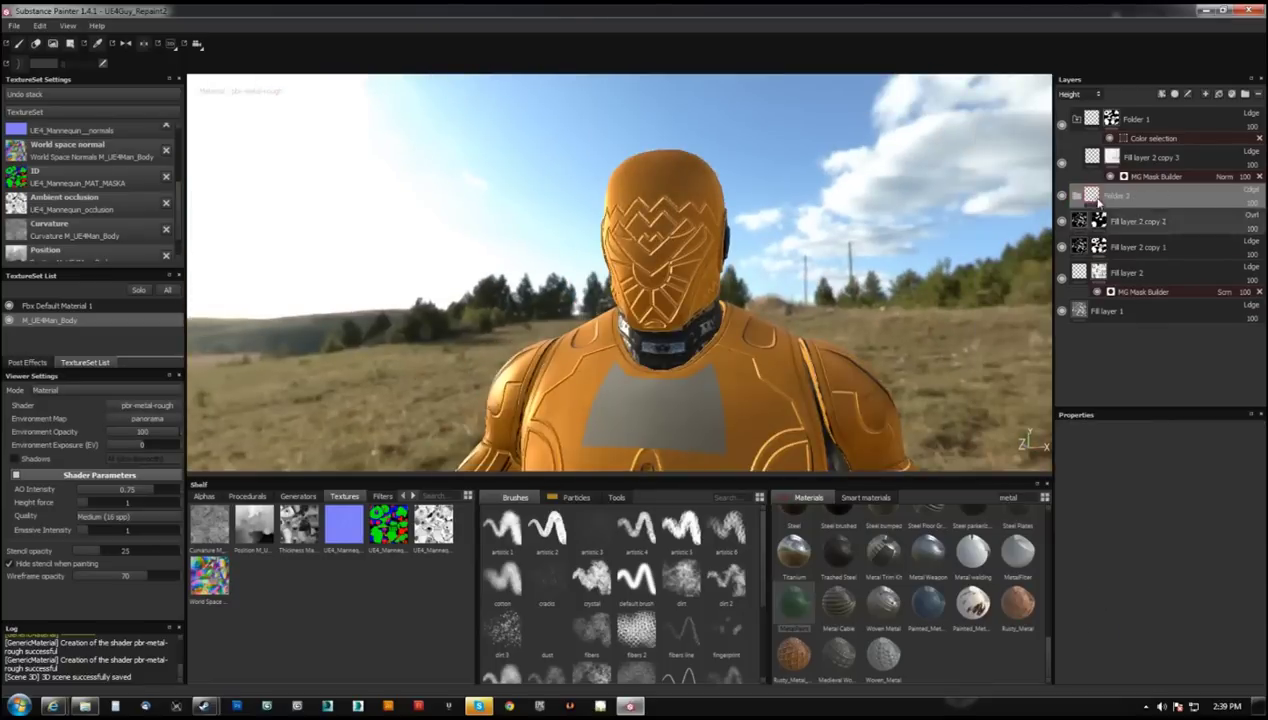
{"action": "left_click", "coordinate": [1219, 93]}
{"action": "left_click", "coordinate": [1180, 110]}
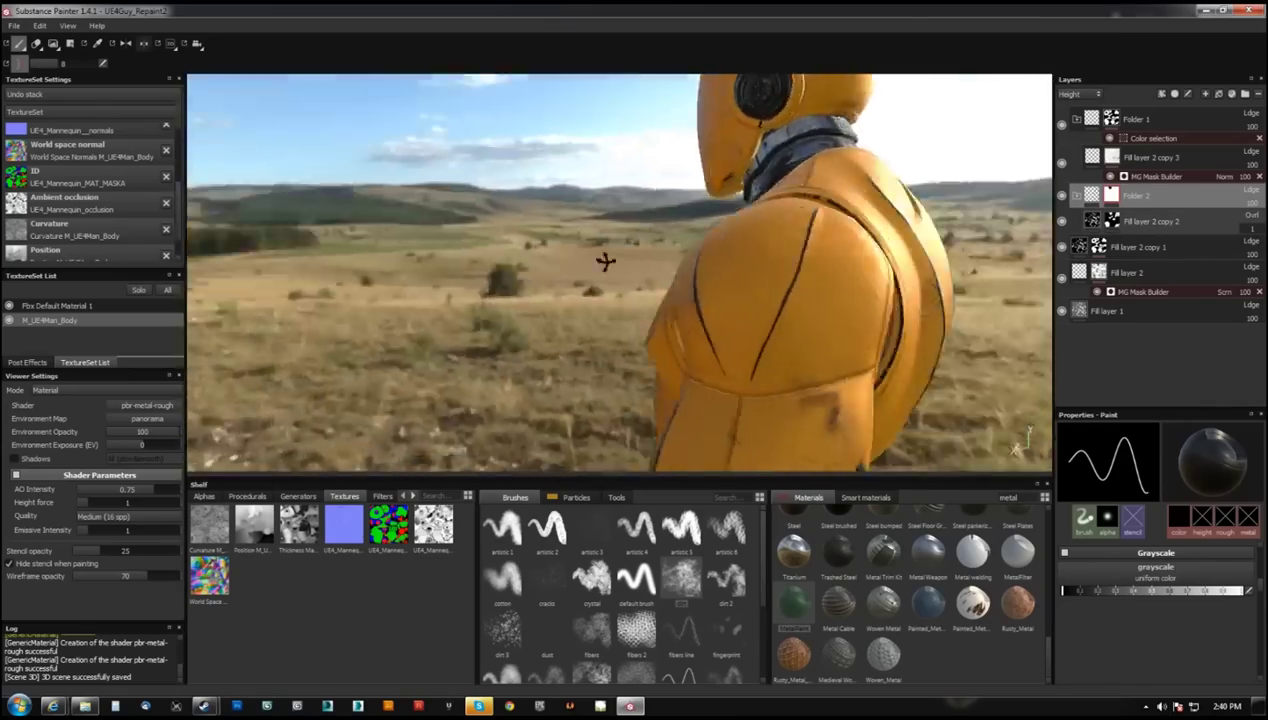
- Set the Grunge Map 003 balance to 0.33 and lower the roughness fill layer's opacity
{"action": "left_click_drag", "start_coordinate": [603, 258], "coordinate": [702, 147], "text": "alt"}
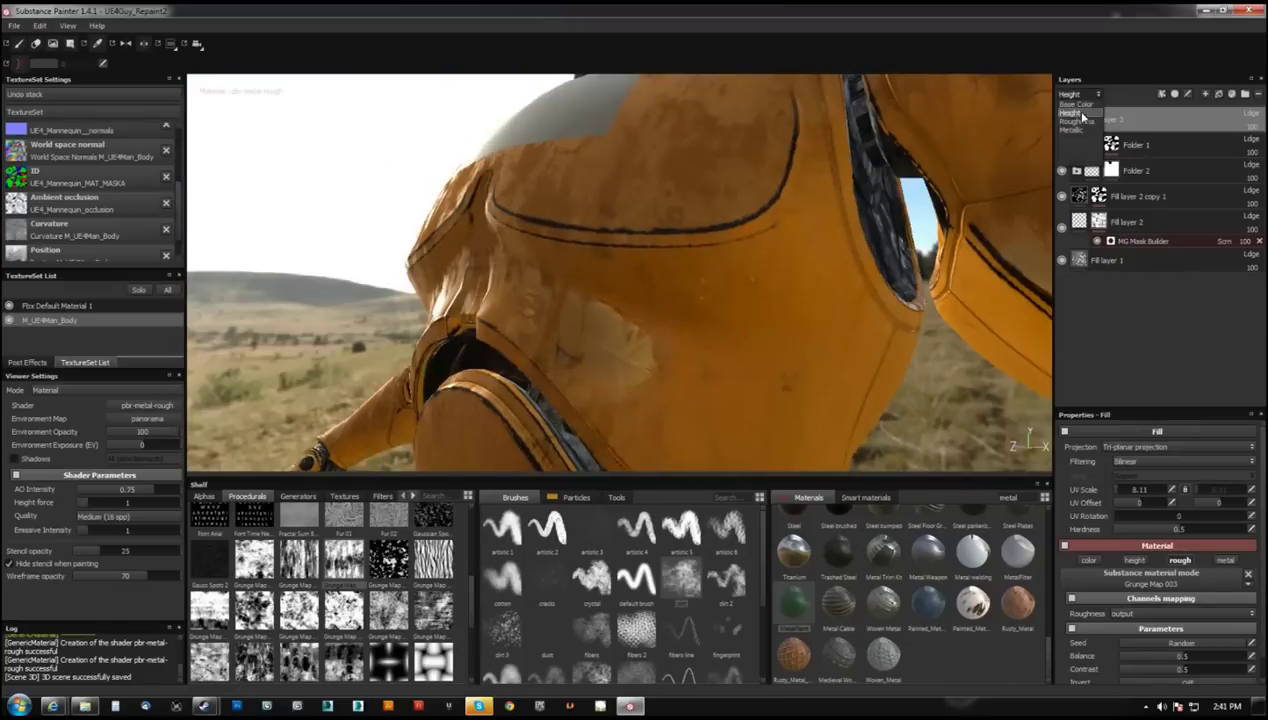
{"action": "left_click_drag", "start_coordinate": [1247, 638], "coordinate": [1110, 646]}
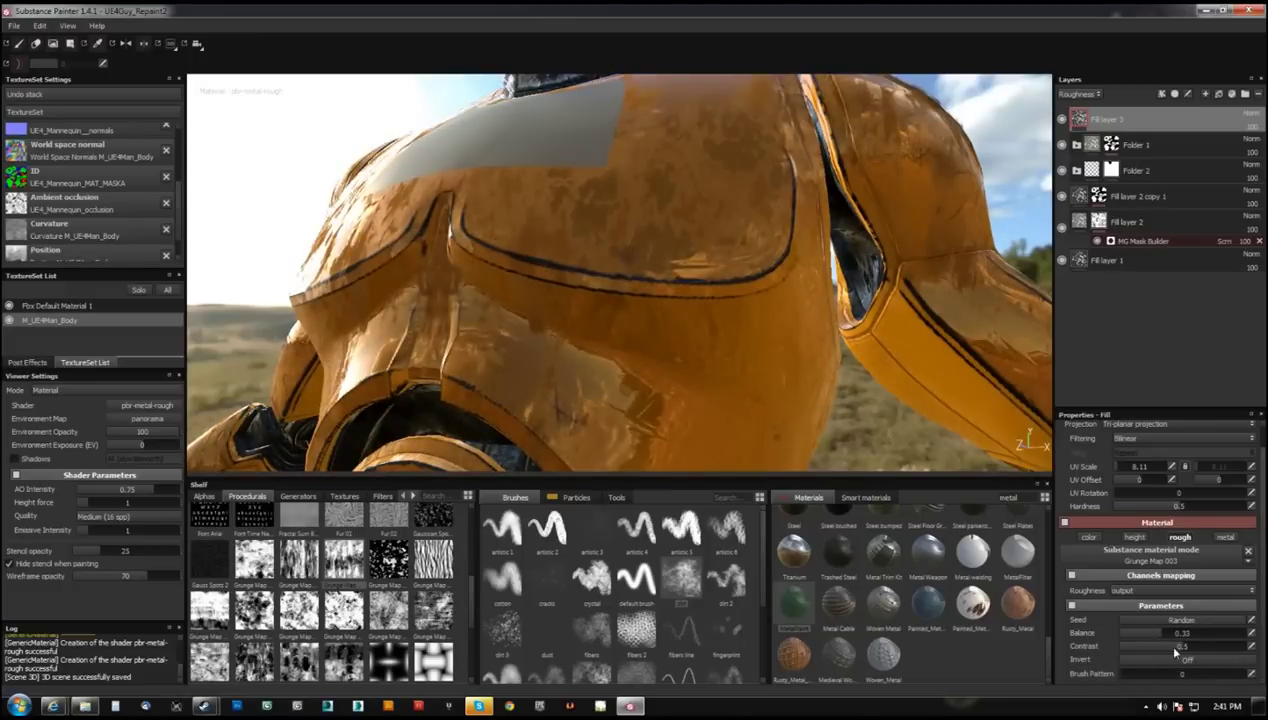
{"action": "left_click_drag", "start_coordinate": [1245, 141], "coordinate": [1223, 138]}
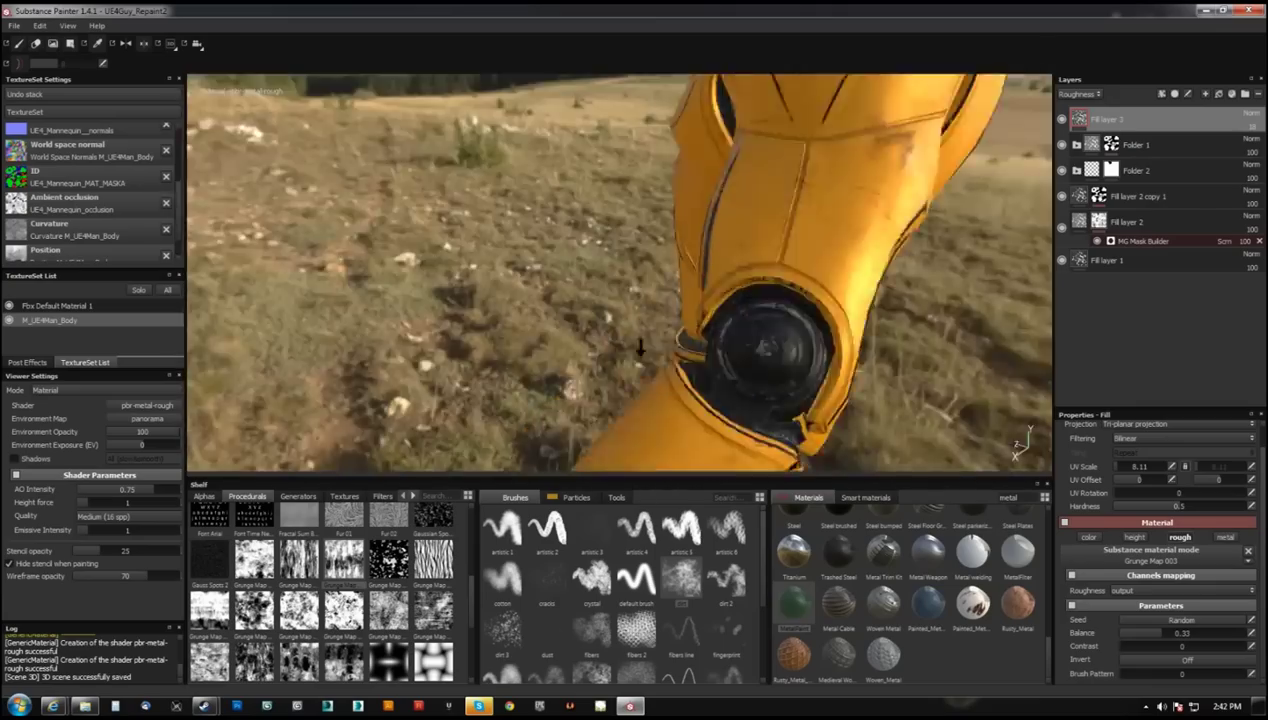
{"action": "scroll", "coordinate": [150, 184], "scroll_direction": "down", "scroll_amount": 1}
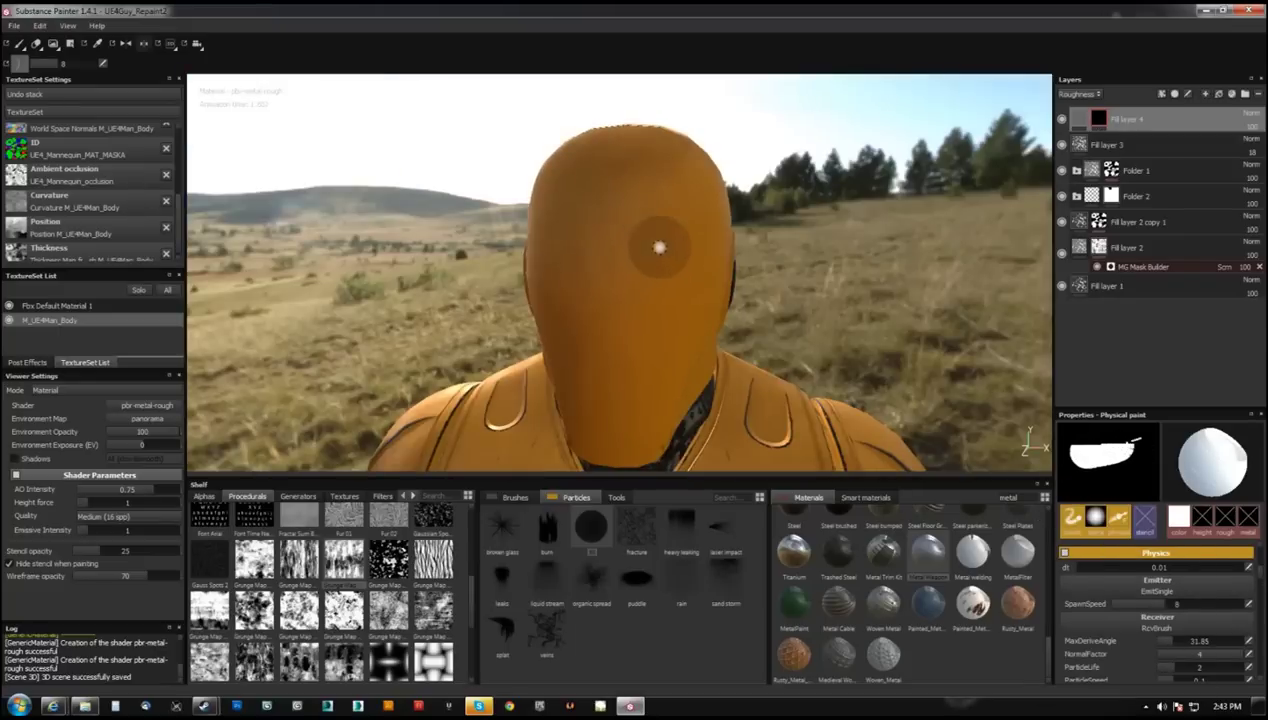
- Give Fill layer 4 a white mask so the body turns grey metal
{"action": "scroll", "coordinate": [1177, 610], "scroll_direction": "down", "scroll_amount": 2}
{"action": "left_click", "coordinate": [599, 545]}
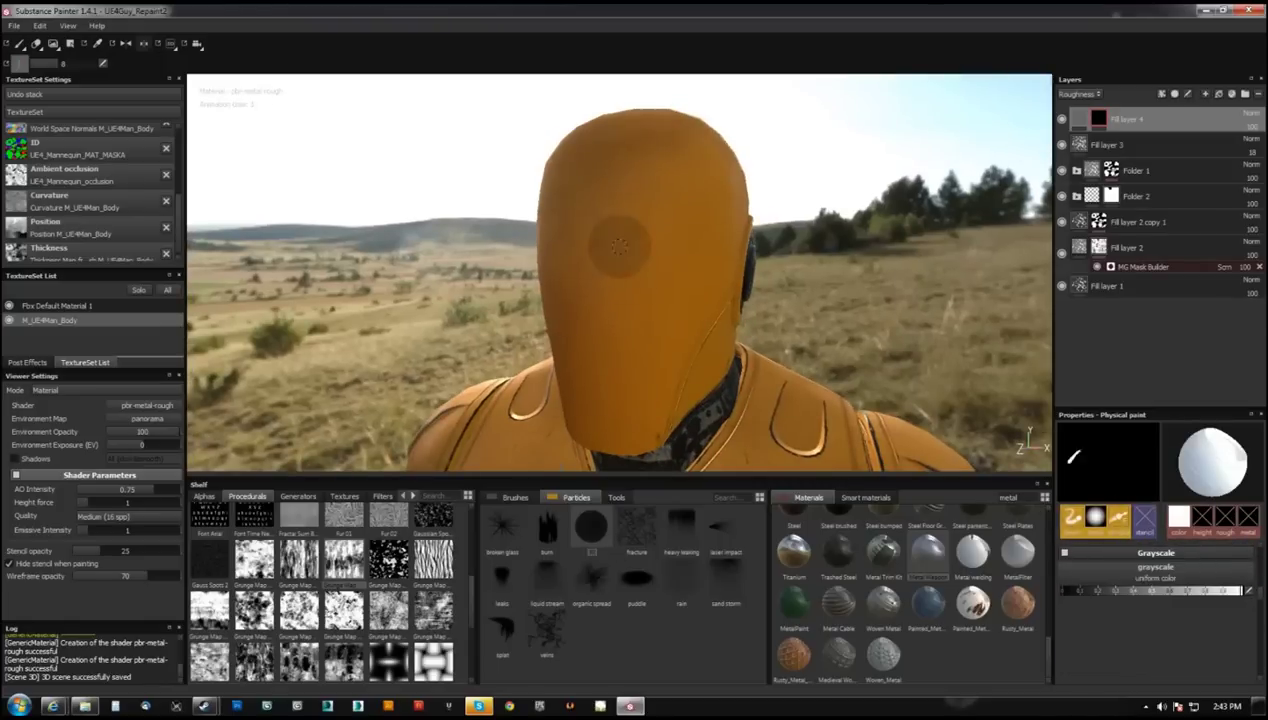
{"action": "left_click_drag", "start_coordinate": [619, 245], "coordinate": [630, 300], "text": "alt"}
{"action": "right_click_drag", "start_coordinate": [630, 300], "coordinate": [628, 385], "text": "alt"}
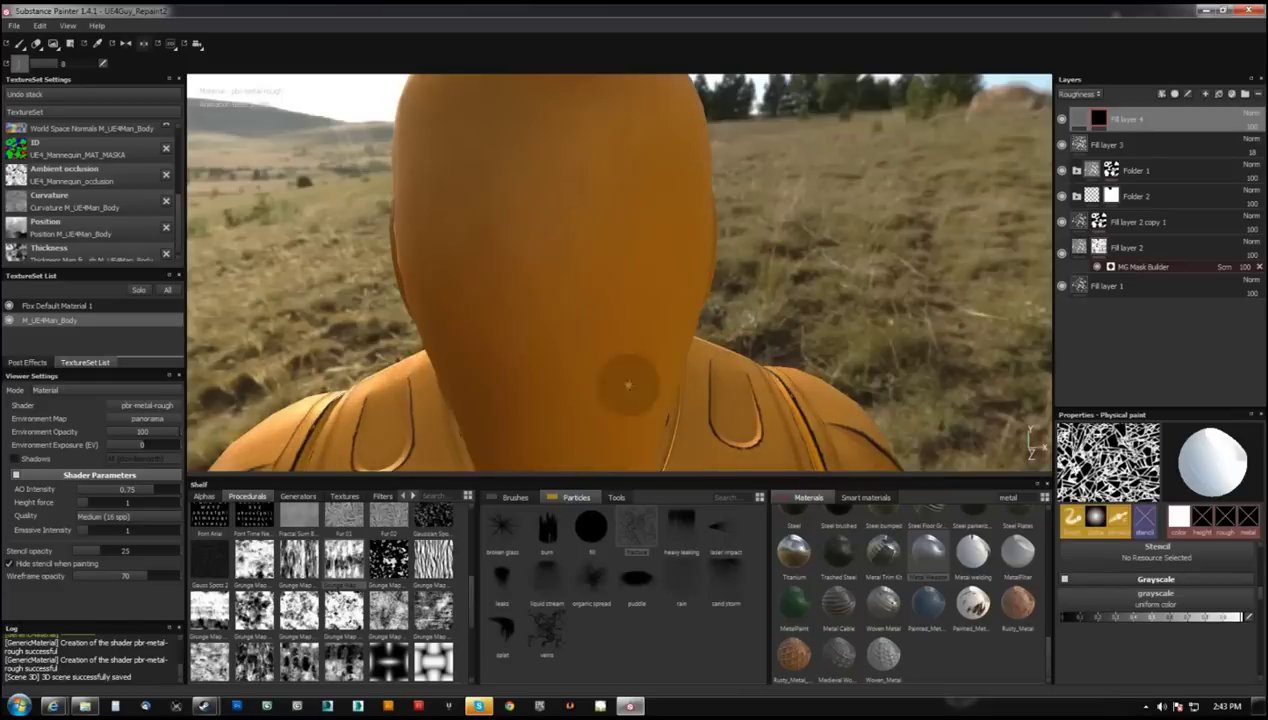
{"action": "key", "text": "f"}
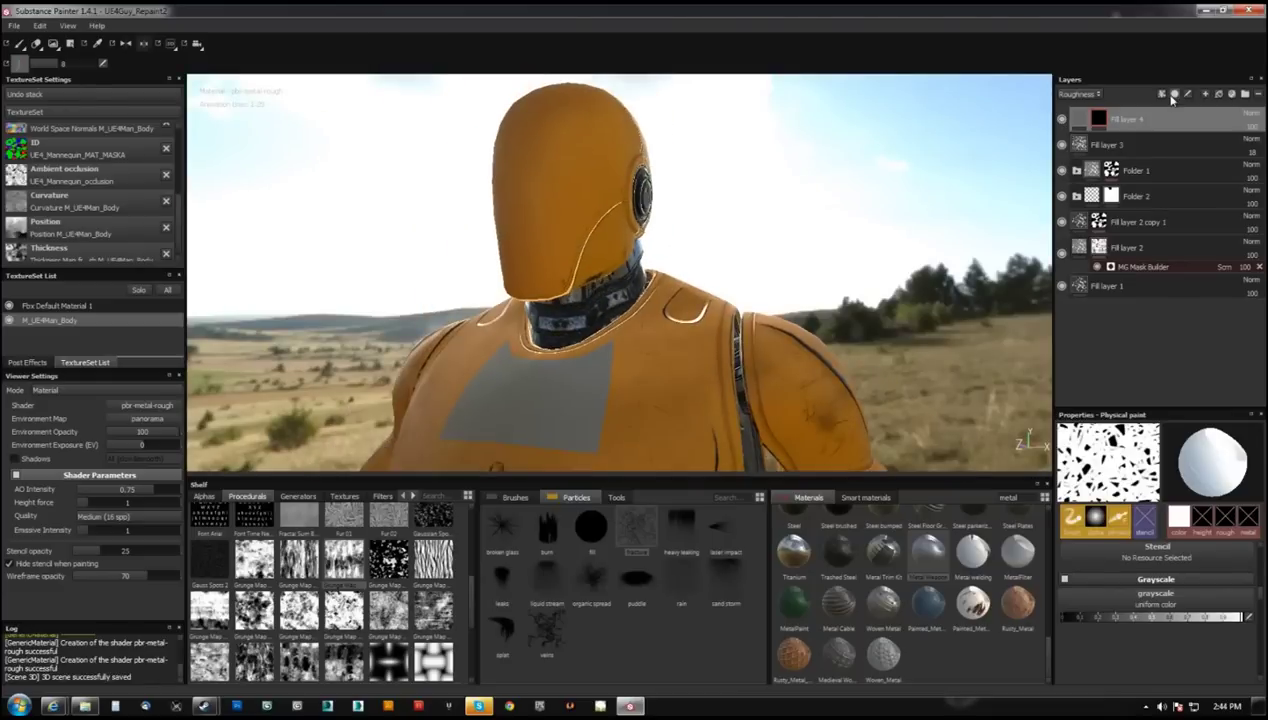
{"action": "left_click", "coordinate": [1173, 94]}
{"action": "left_click", "coordinate": [1180, 113]}
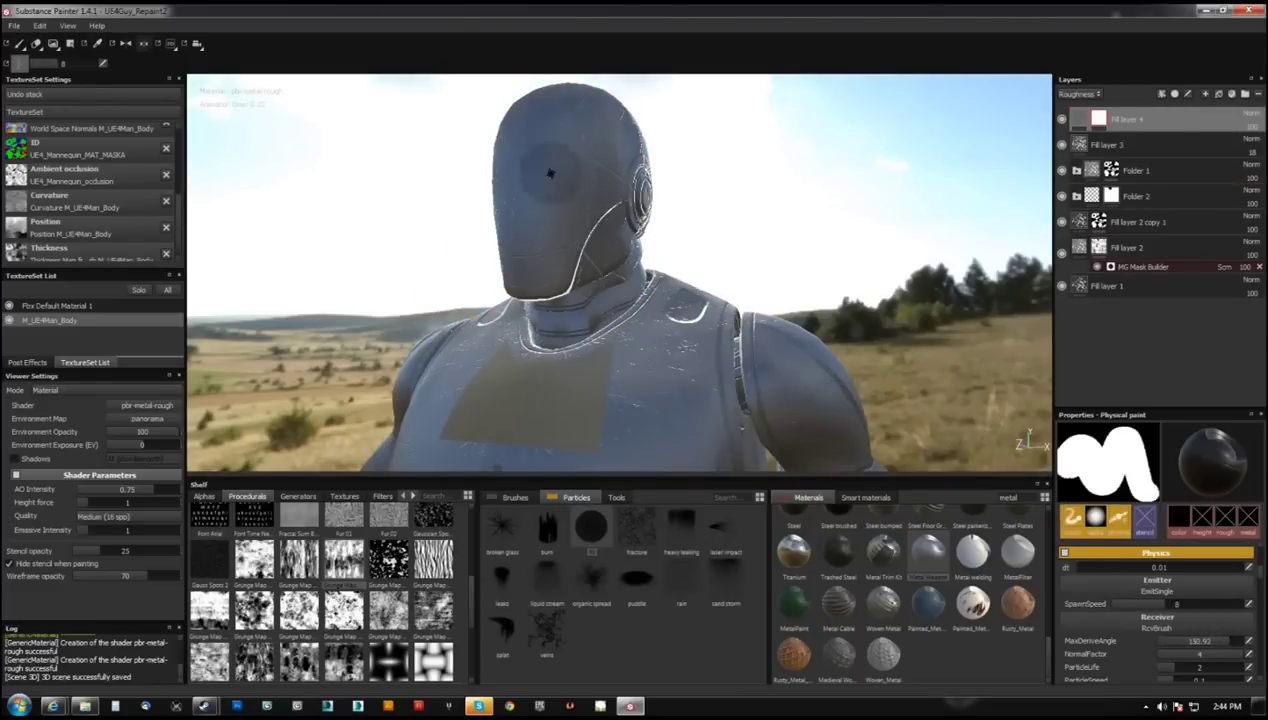
- Paint orange strokes across the face with a standard brush
{"action": "left_click_drag", "start_coordinate": [549, 173], "coordinate": [600, 190], "text": "alt"}
{"action": "scroll", "coordinate": [1155, 564], "scroll_direction": "down", "scroll_amount": 2}
{"action": "scroll", "coordinate": [1155, 564], "scroll_direction": "down", "scroll_amount": 2}
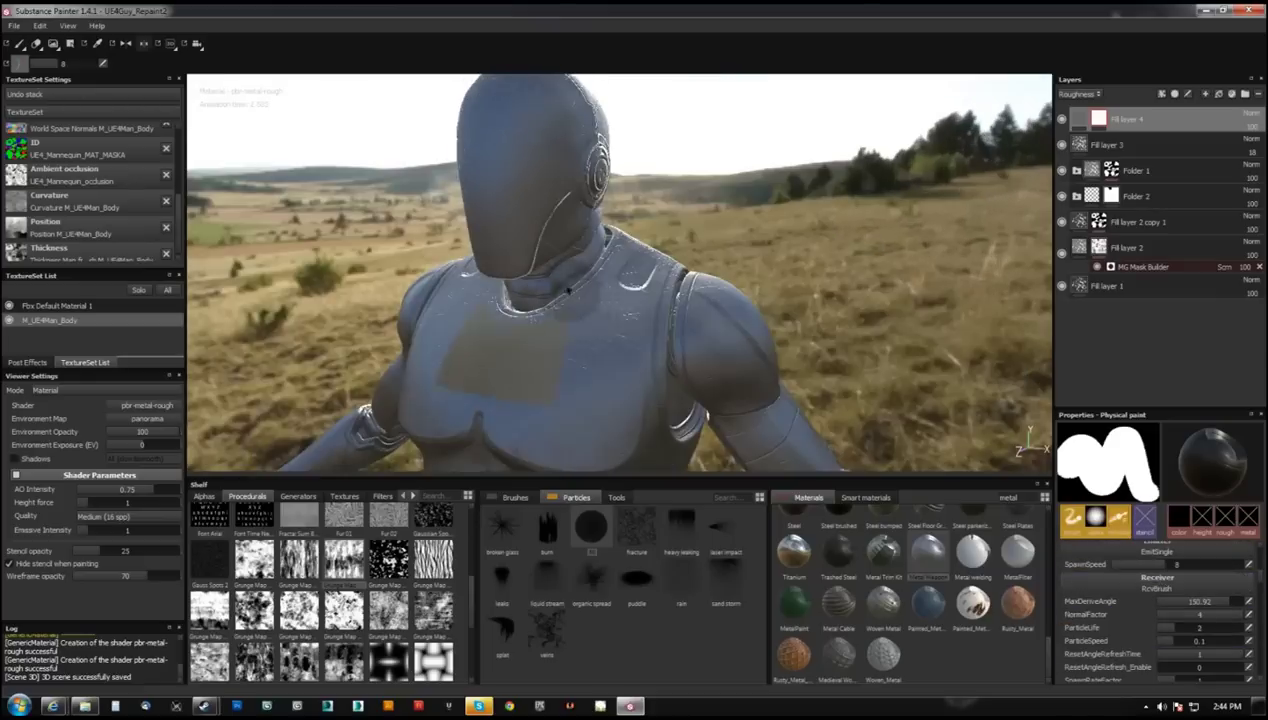
{"action": "key", "text": "1"}
{"action": "left_click_drag", "start_coordinate": [611, 319], "coordinate": [604, 392], "text": "alt"}
{"action": "left_click_drag", "start_coordinate": [502, 170], "coordinate": [585, 410], "text": "alt"}
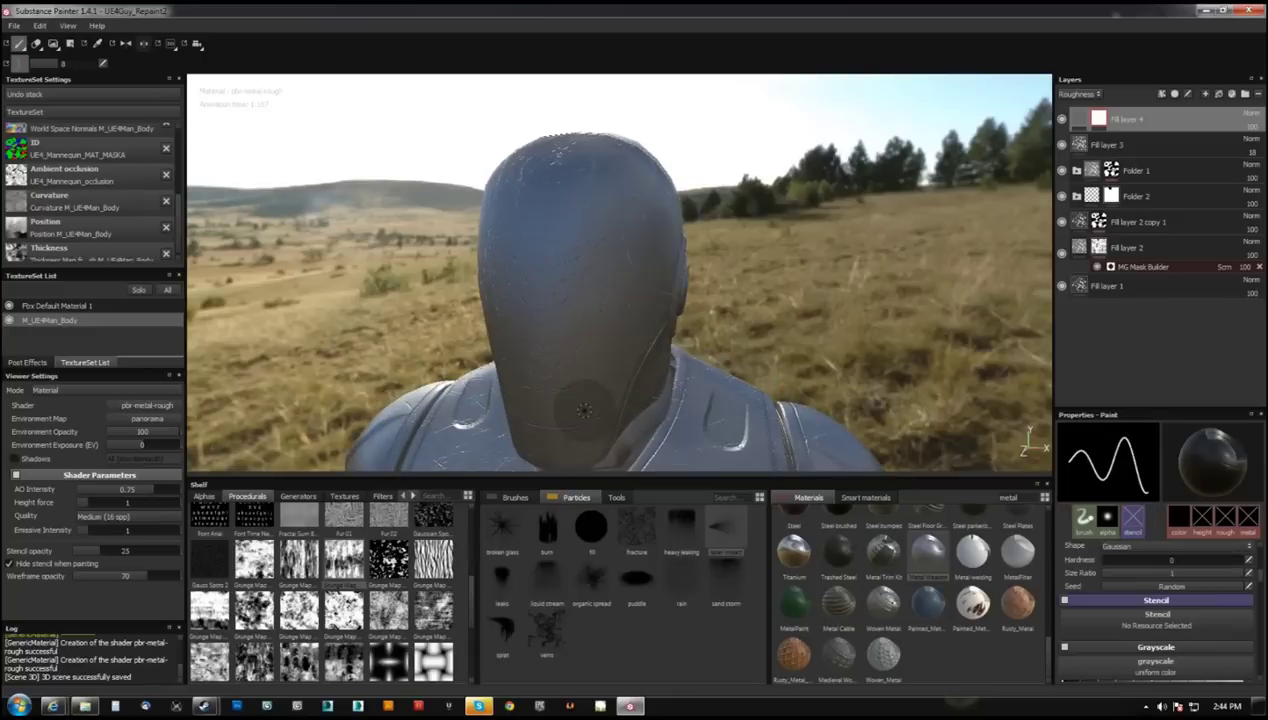
{"action": "left_click", "coordinate": [515, 497]}
{"action": "left_click_drag", "start_coordinate": [594, 249], "coordinate": [585, 262], "text": "alt"}
{"action": "left_click", "coordinate": [585, 262]}
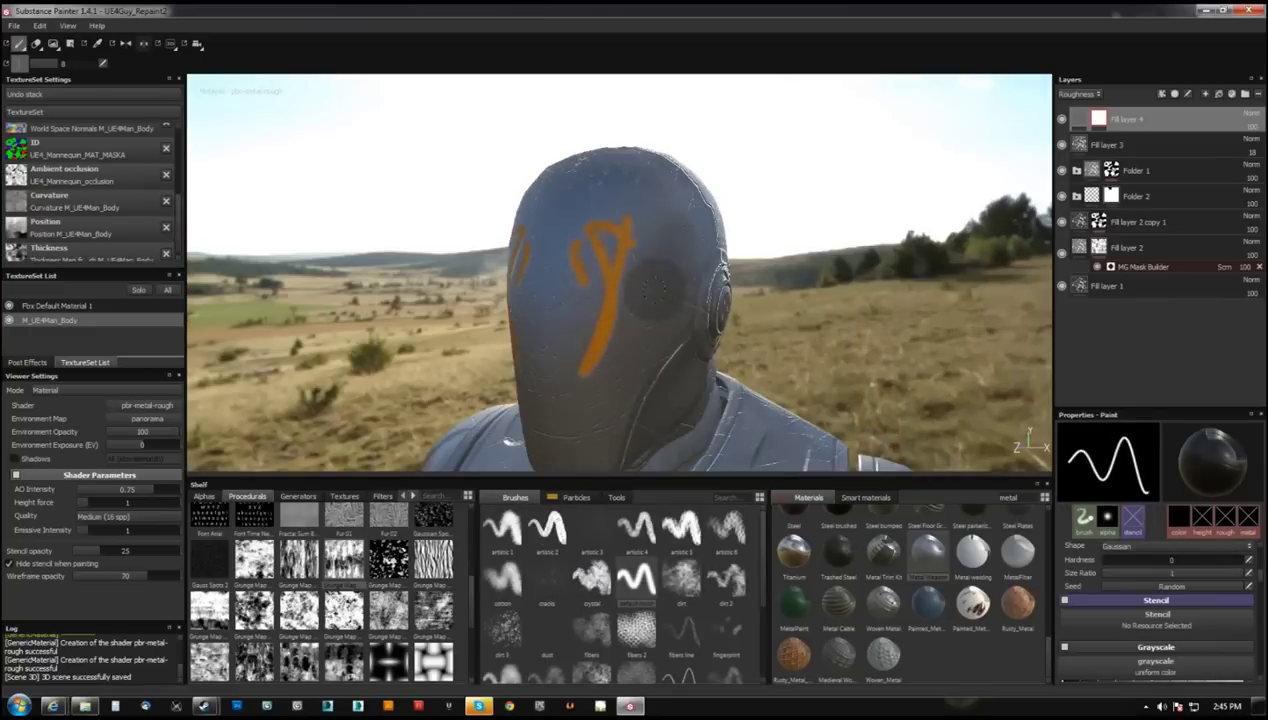
- Spray orange particle paint over the front of the head and check it from the front
{"action": "left_click", "coordinate": [576, 497]}
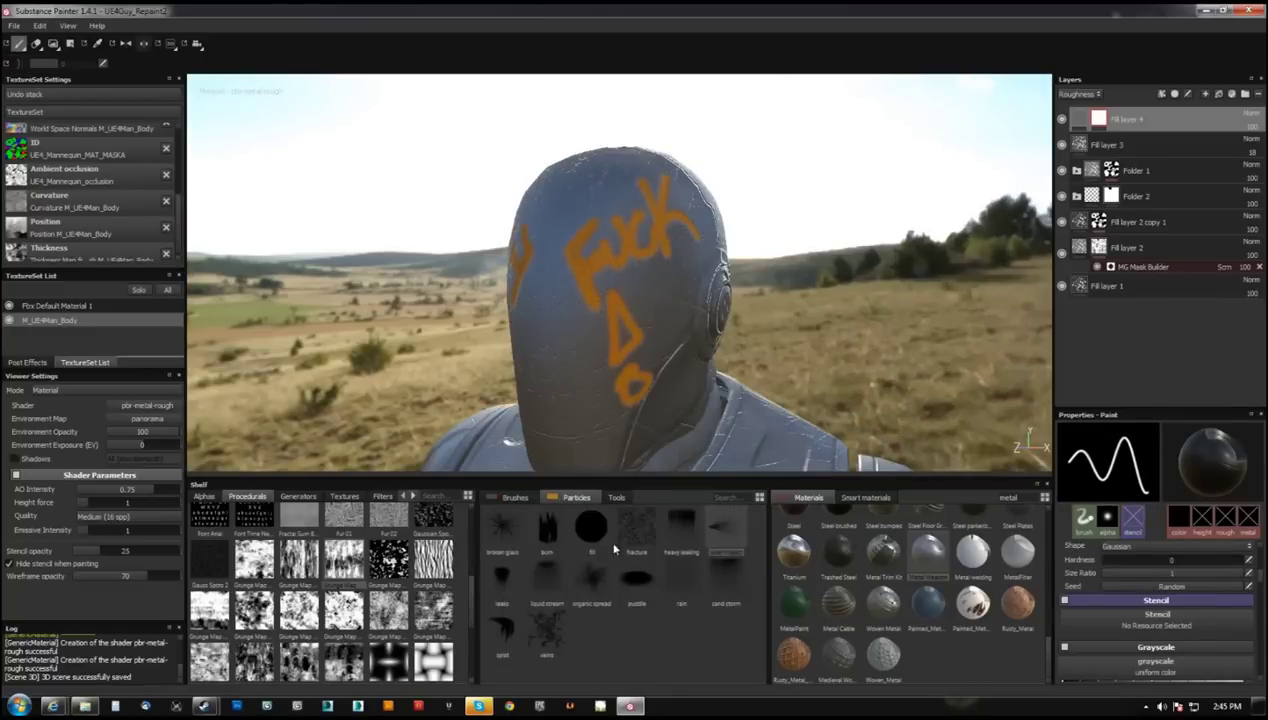
{"action": "left_click", "coordinate": [591, 527]}
{"action": "left_click", "coordinate": [617, 270]}
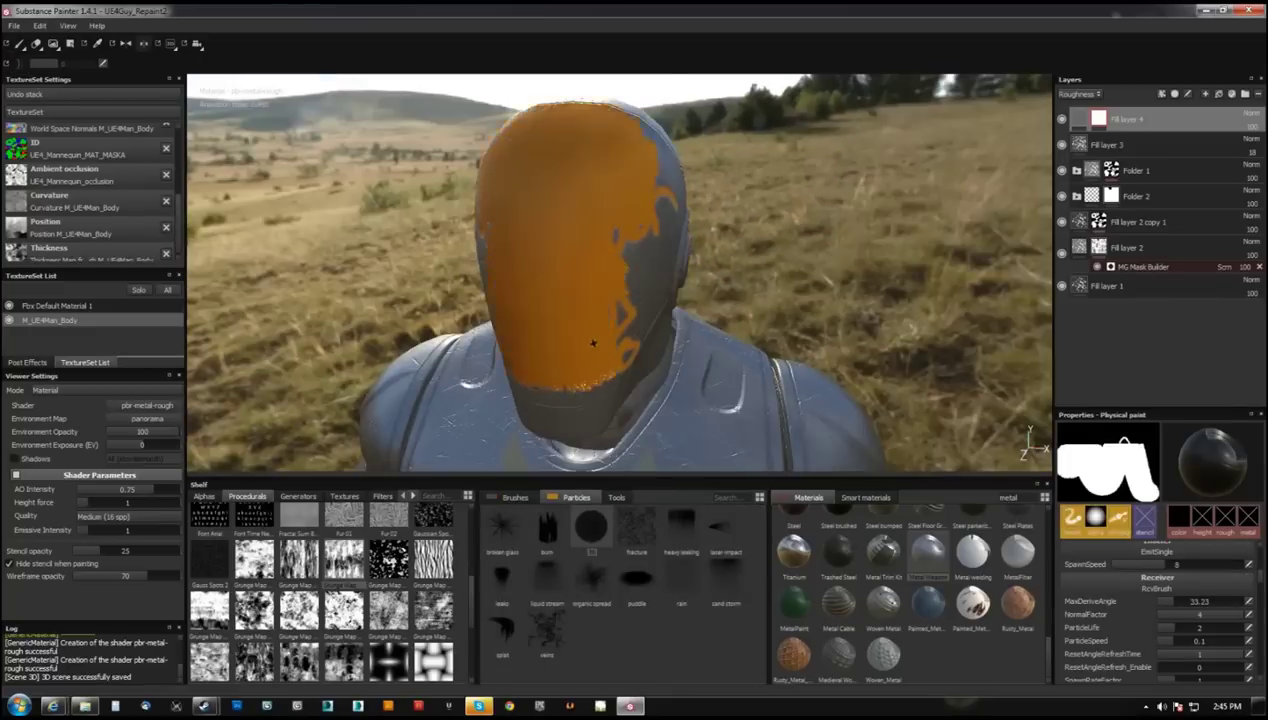
{"action": "left_click_drag", "start_coordinate": [617, 270], "coordinate": [579, 212], "text": "alt"}
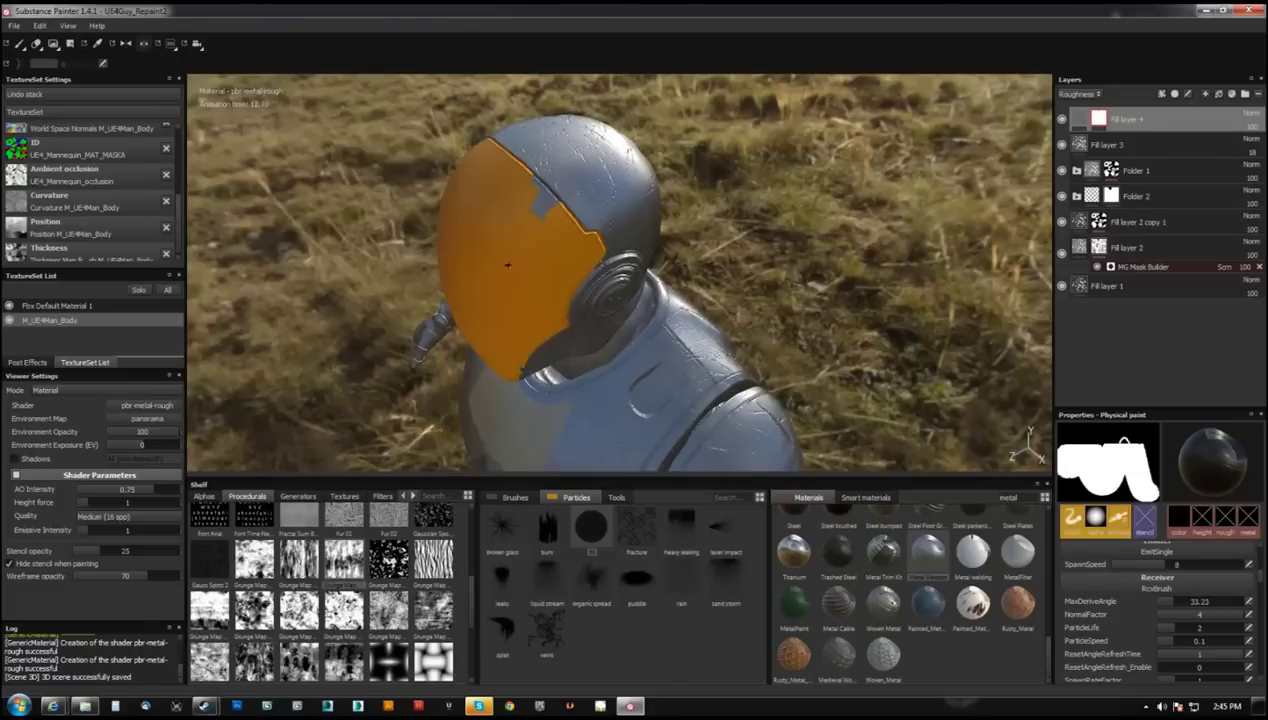
{"action": "mouse_move", "coordinate": [515, 305]}
{"action": "left_mouse_down", "text": "alt"}
{"action": "mouse_move", "coordinate": [668, 187]}
{"action": "mouse_move", "coordinate": [613, 470]}
{"action": "left_mouse_up", "text": "alt"}
{"action": "left_click", "coordinate": [515, 497]}
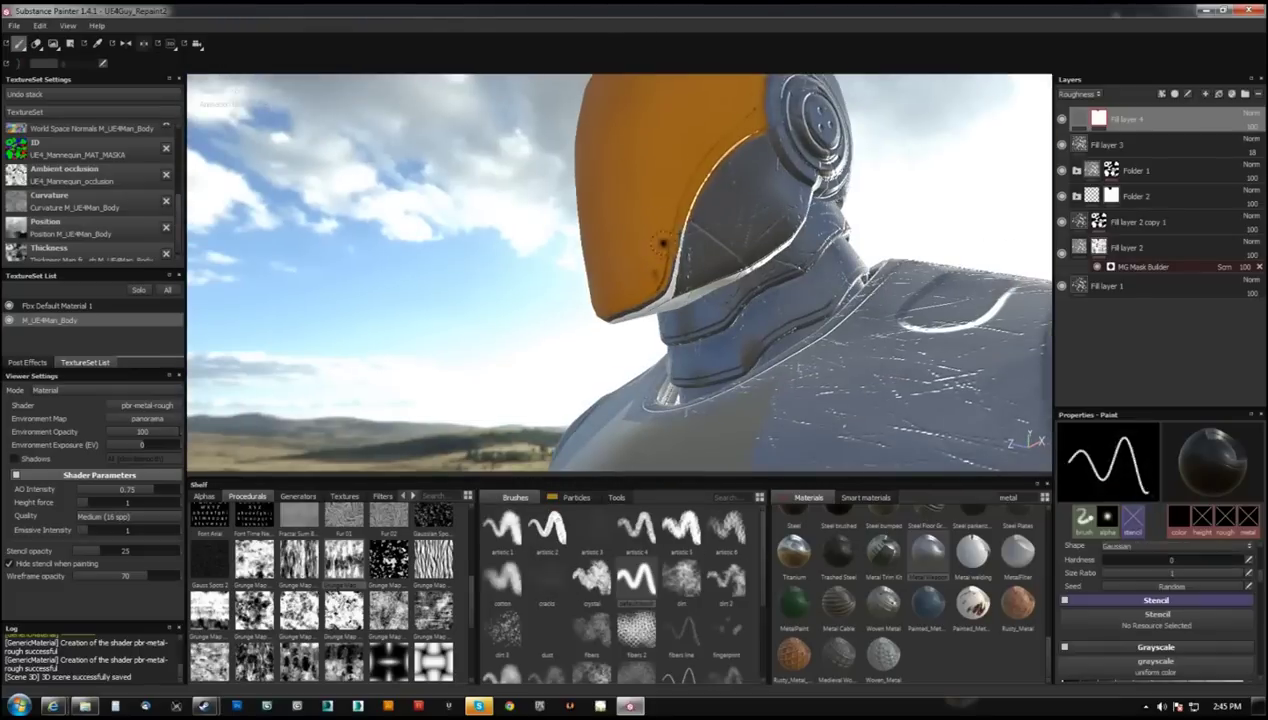
{"action": "left_click_drag", "start_coordinate": [650, 280], "coordinate": [660, 260], "text": "alt"}
{"action": "mouse_move", "coordinate": [634, 306]}
{"action": "left_mouse_down", "text": "alt"}
{"action": "mouse_move", "coordinate": [673, 250]}
{"action": "mouse_move", "coordinate": [657, 218]}
{"action": "mouse_move", "coordinate": [586, 269]}
{"action": "left_mouse_up", "text": "alt"}
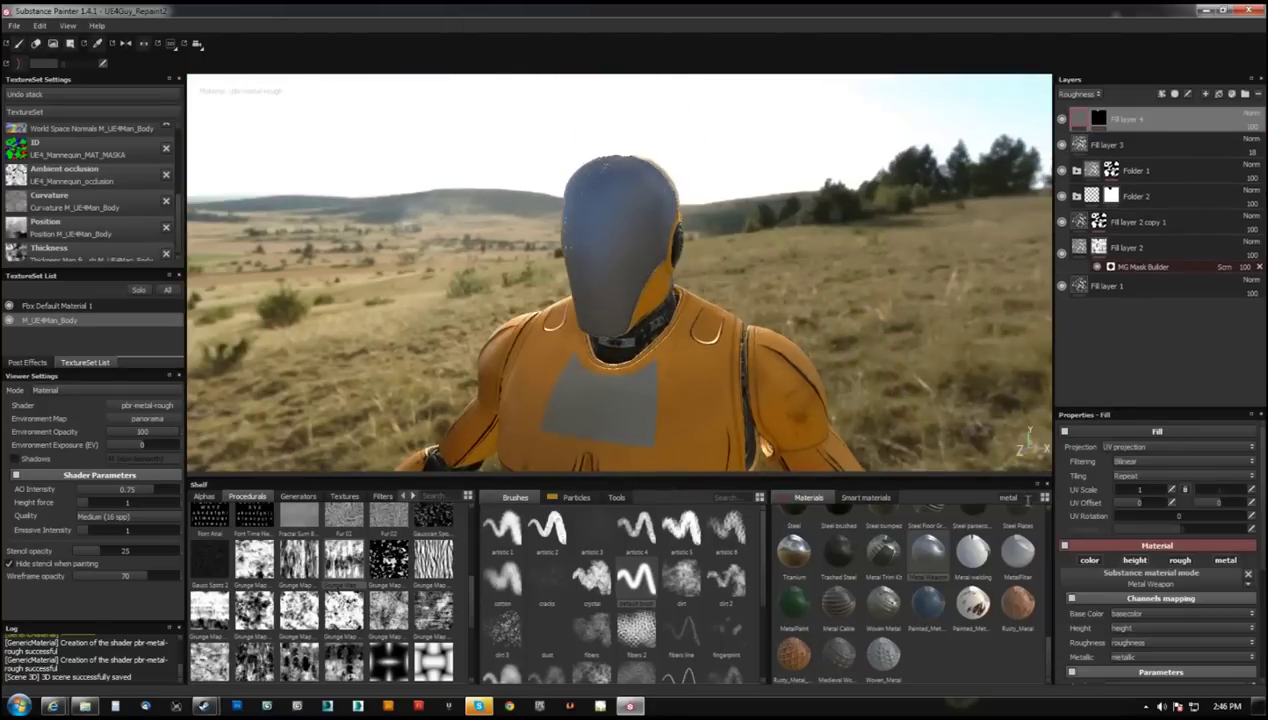
- Apply the Plastic material to Fill layer 4 with a black colour
{"action": "type", "text": "plast"}
{"action": "left_click", "coordinate": [883, 527]}
{"action": "left_click", "coordinate": [1238, 658]}
{"action": "left_click", "coordinate": [1045, 645]}
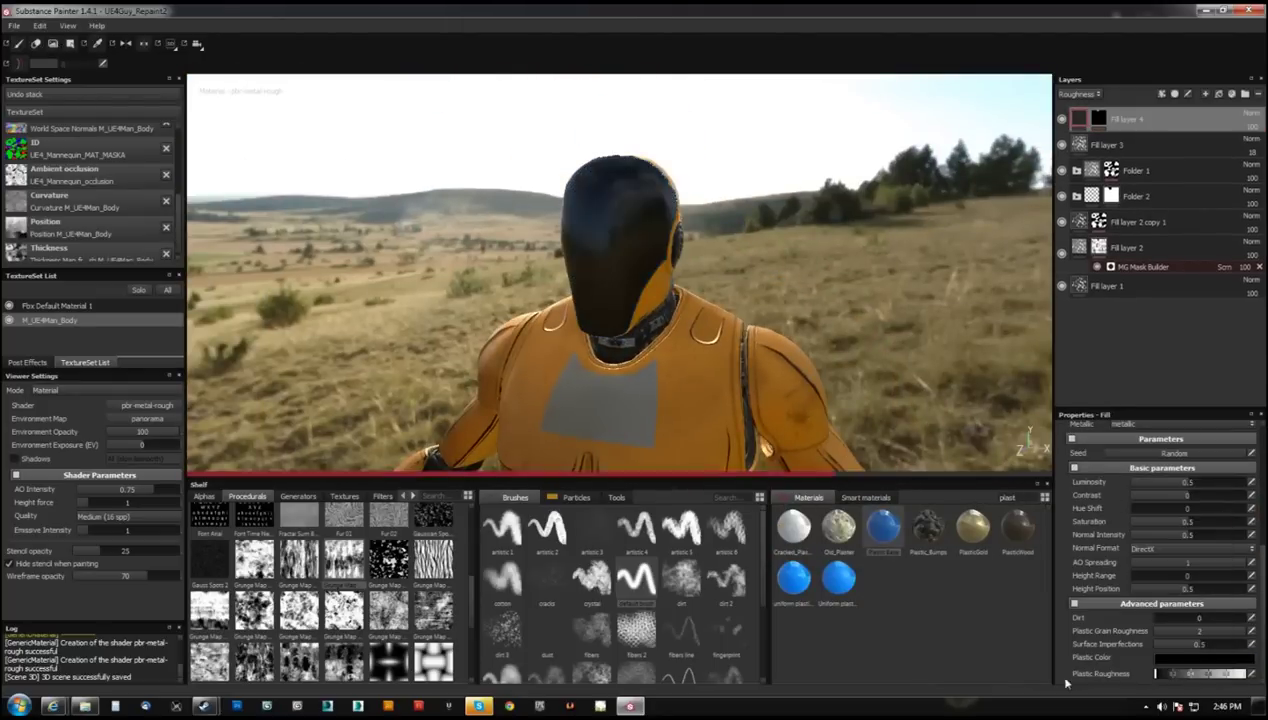
{"action": "left_click_drag", "start_coordinate": [640, 300], "coordinate": [700, 280], "text": "alt"}
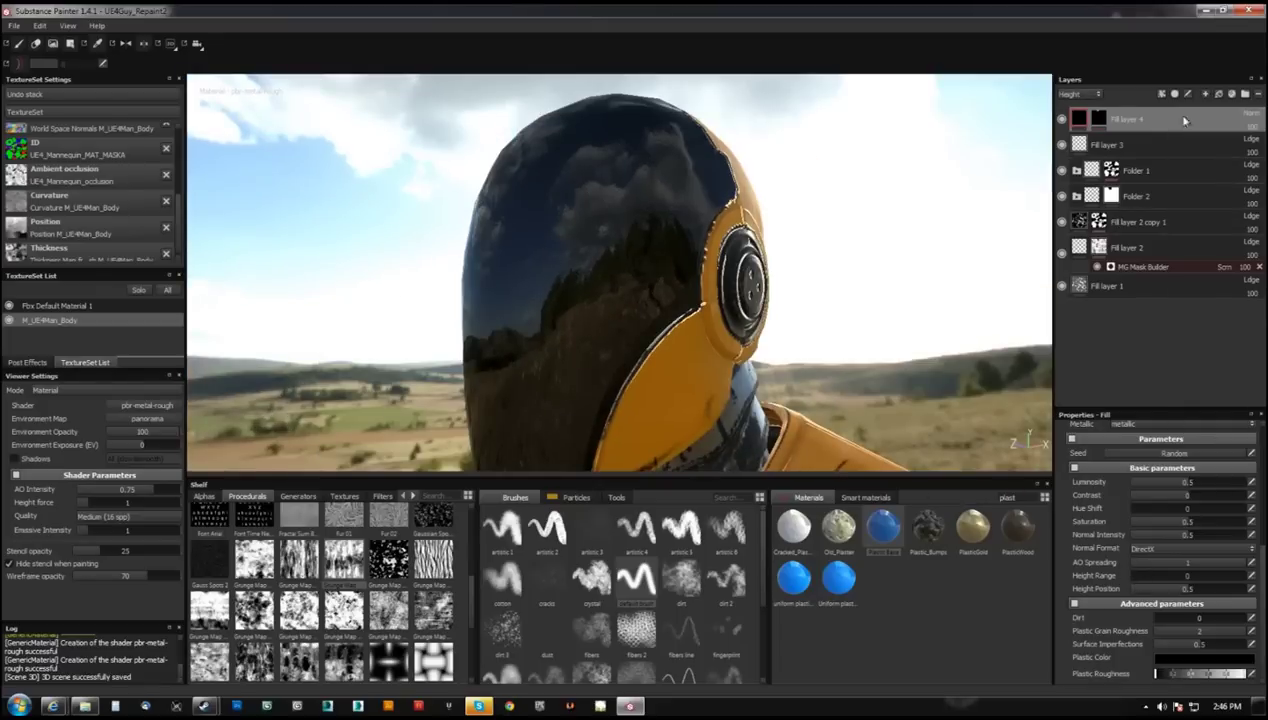
- Create a Visor folder holding Fill layer 4 and give it a black mask
{"action": "left_click", "coordinate": [1174, 92]}
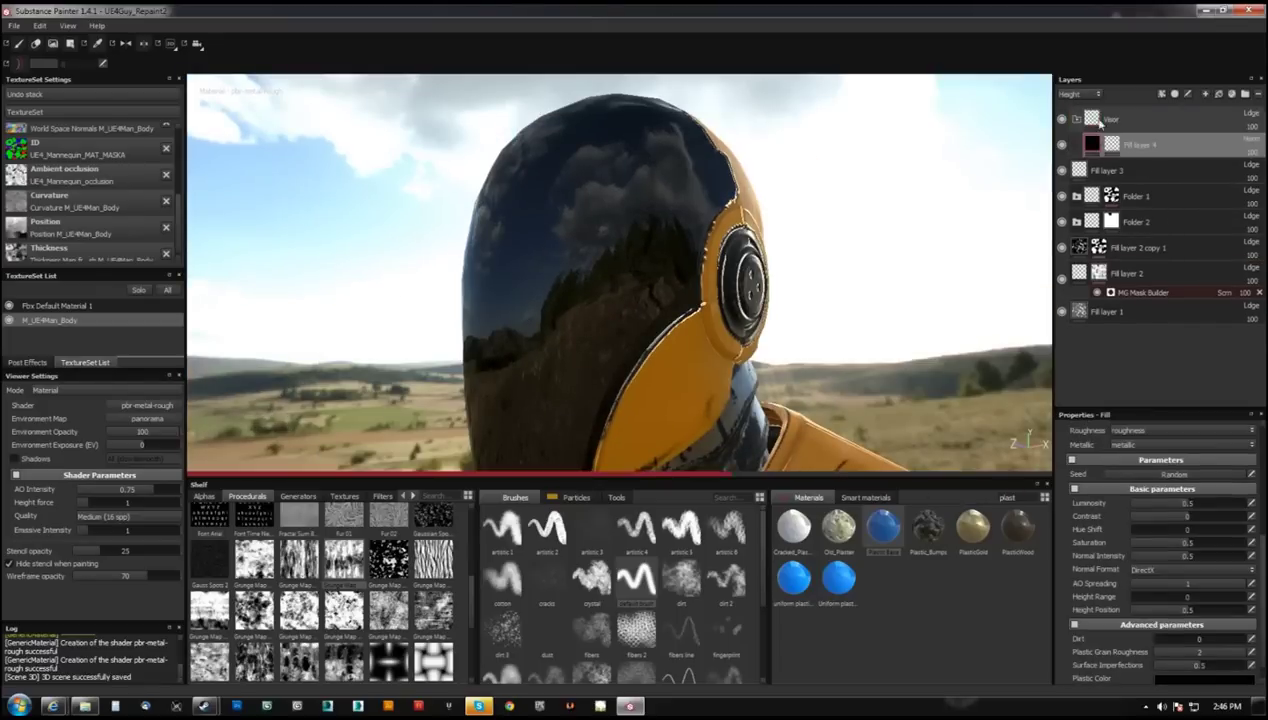
{"action": "left_click", "coordinate": [1174, 93]}
{"action": "left_click", "coordinate": [1174, 96]}
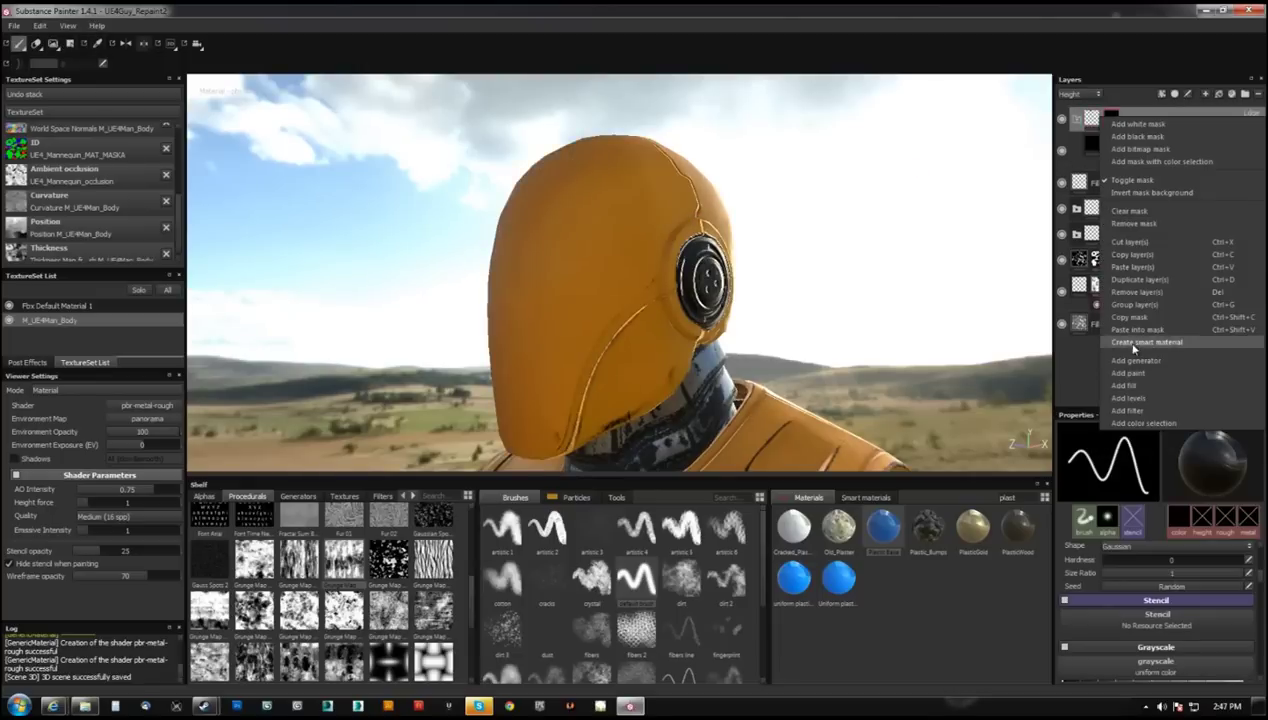
{"action": "left_click", "coordinate": [1124, 324]}
{"action": "right_click", "coordinate": [1120, 134]}
{"action": "left_click", "coordinate": [1090, 249]}
{"action": "left_click", "coordinate": [1120, 134]}
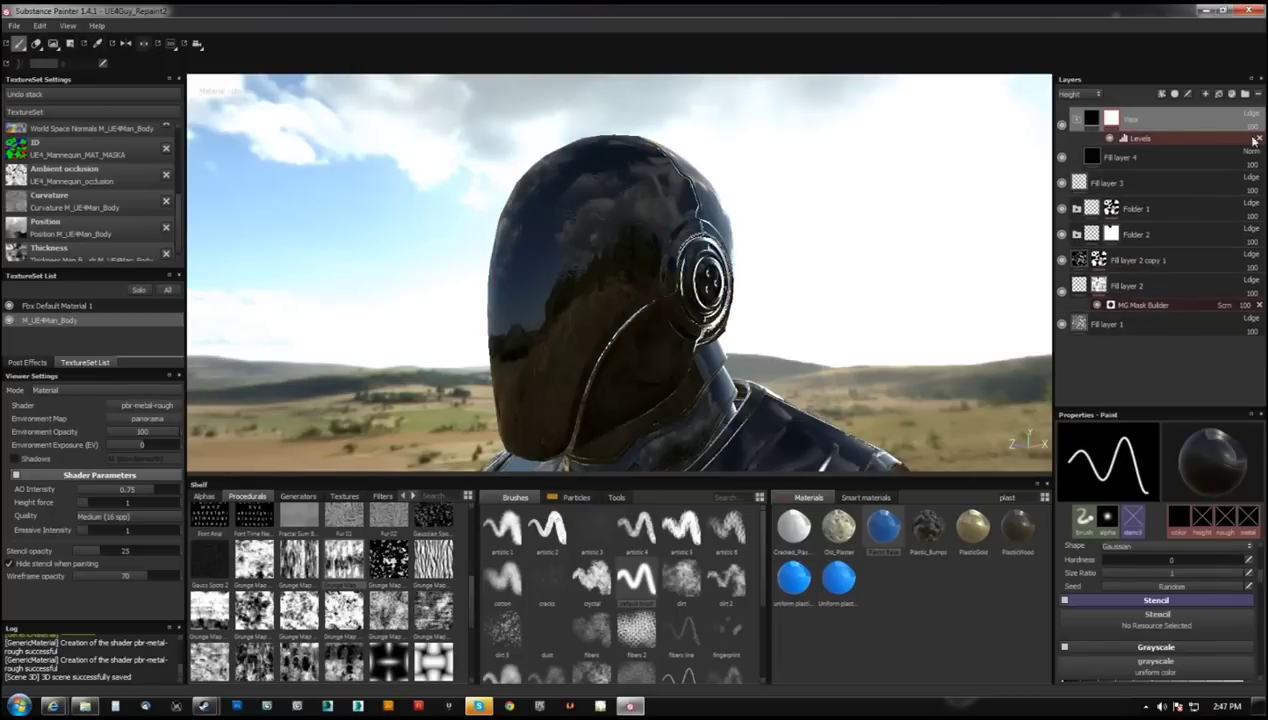
- Paint the visor area into the Visor folder's mask with a particle brush
{"action": "key", "text": "Delete"}
{"action": "left_click", "coordinate": [577, 497]}
{"action": "left_click", "coordinate": [591, 527]}
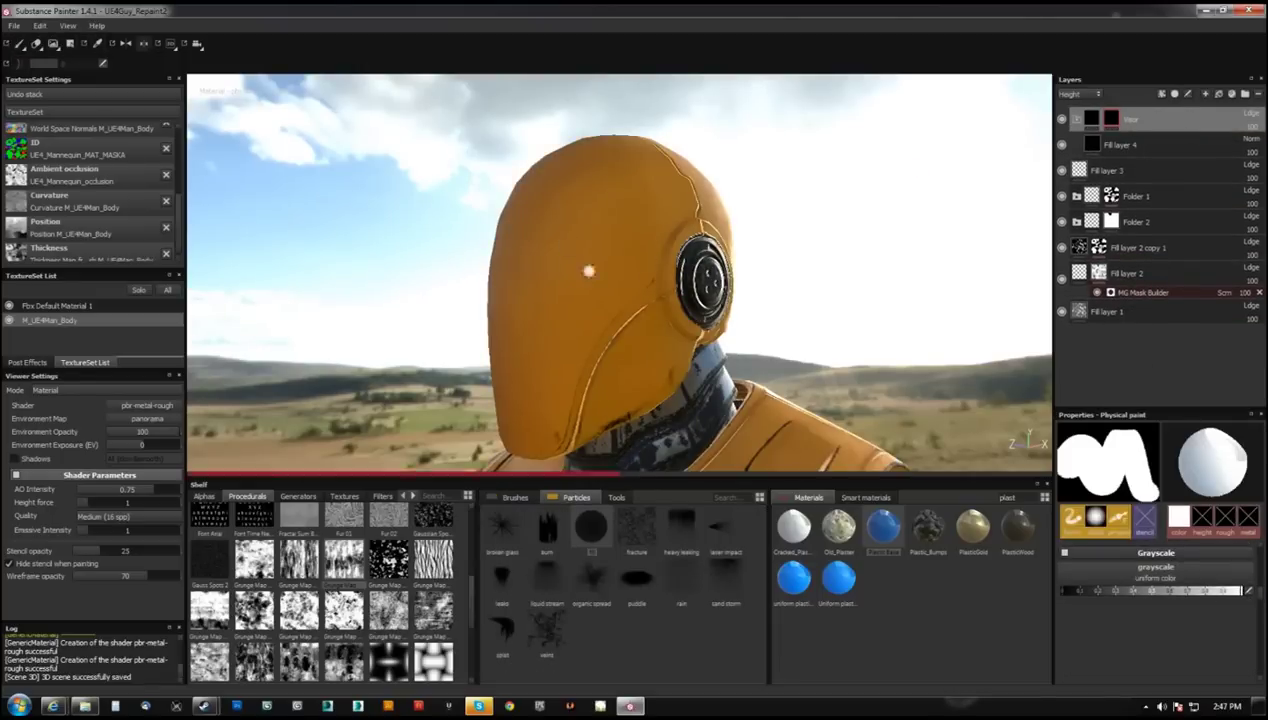
{"action": "left_click_drag", "start_coordinate": [640, 300], "coordinate": [600, 310]}
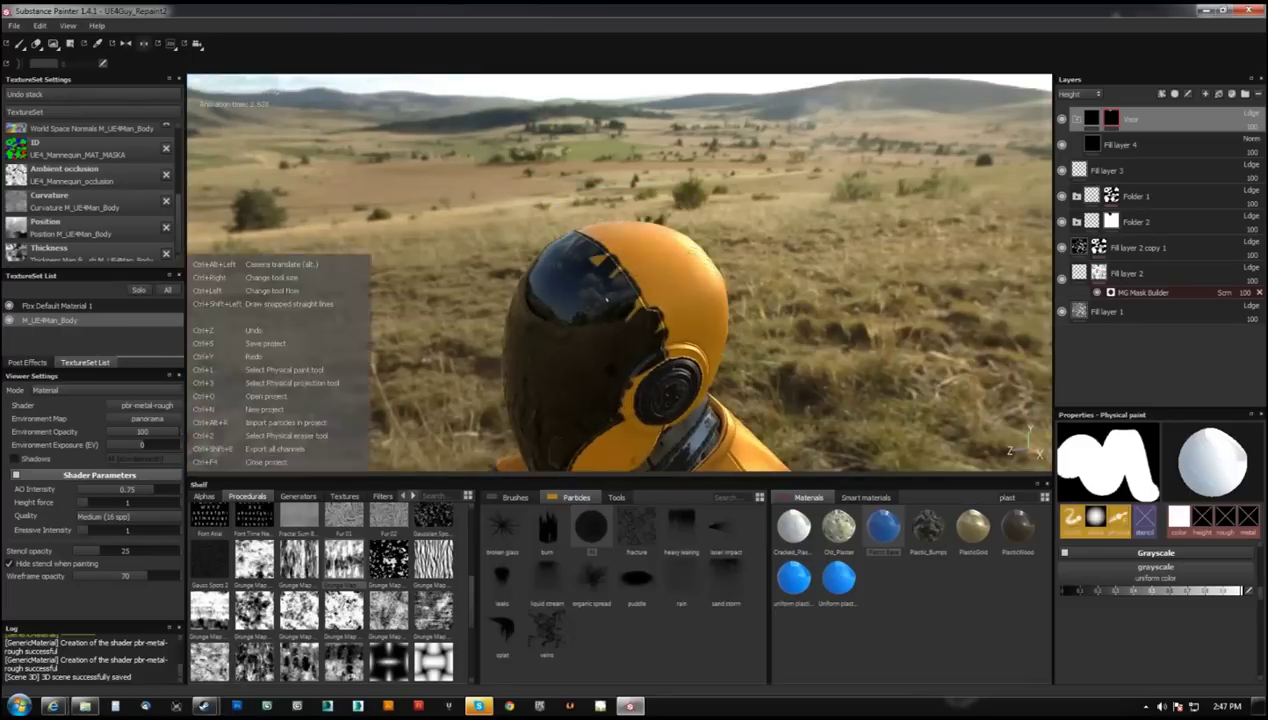
- Add Fill layer 5 with a tri-planar projected weave height pattern on the visor
{"action": "left_click_drag", "start_coordinate": [584, 240], "coordinate": [1193, 632], "text": "alt"}
{"action": "mouse_move", "coordinate": [600, 300]}
{"action": "left_mouse_down", "text": "alt"}
{"action": "mouse_move", "coordinate": [640, 300]}
{"action": "mouse_move", "coordinate": [640, 380]}
{"action": "left_mouse_up", "text": "alt"}
{"action": "mouse_move", "coordinate": [620, 270]}
{"action": "left_mouse_down", "text": "alt"}
{"action": "mouse_move", "coordinate": [600, 250]}
{"action": "mouse_move", "coordinate": [600, 330]}
{"action": "mouse_move", "coordinate": [600, 200]}
{"action": "mouse_move", "coordinate": [660, 260]}
{"action": "mouse_move", "coordinate": [673, 231]}
{"action": "mouse_move", "coordinate": [620, 280]}
{"action": "mouse_move", "coordinate": [660, 260]}
{"action": "mouse_move", "coordinate": [880, 300]}
{"action": "left_mouse_up", "text": "alt"}
{"action": "scroll", "coordinate": [673, 231], "scroll_direction": "up", "scroll_amount": 3}
{"action": "left_click", "coordinate": [1218, 93]}
{"action": "left_click", "coordinate": [1148, 478]}
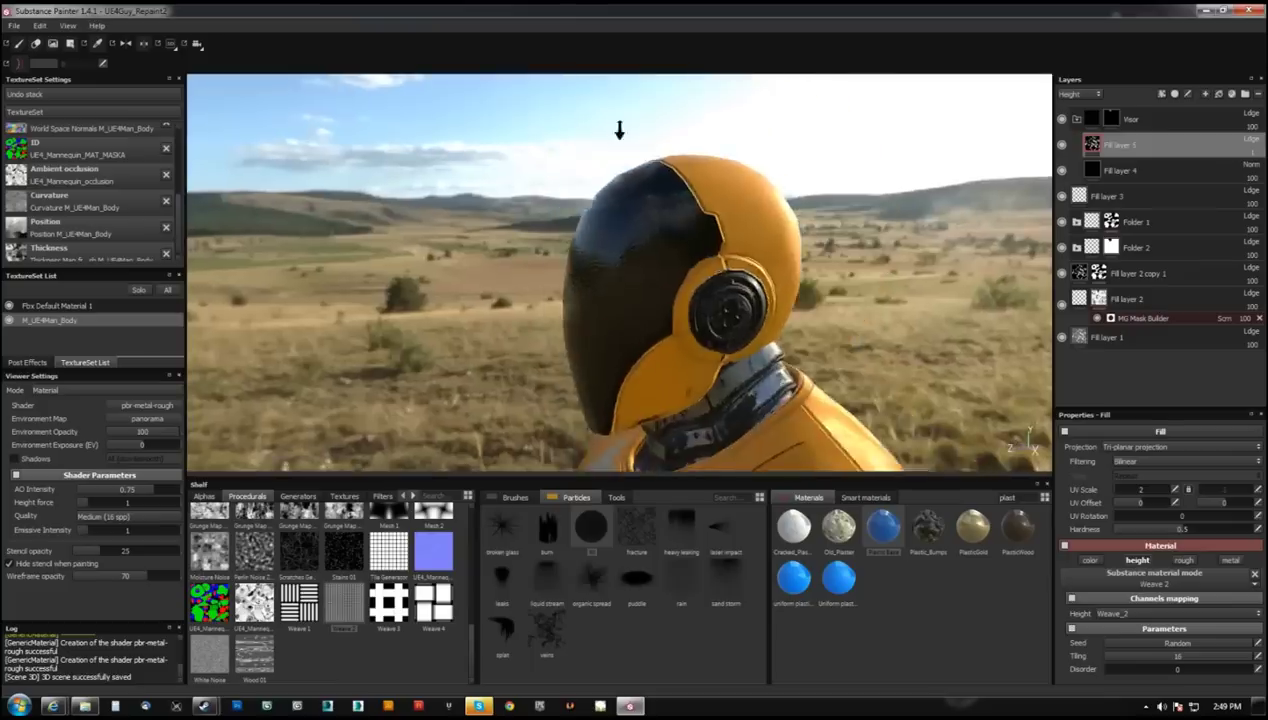
{"action": "left_click_drag", "start_coordinate": [623, 127], "coordinate": [640, 200], "text": "alt"}
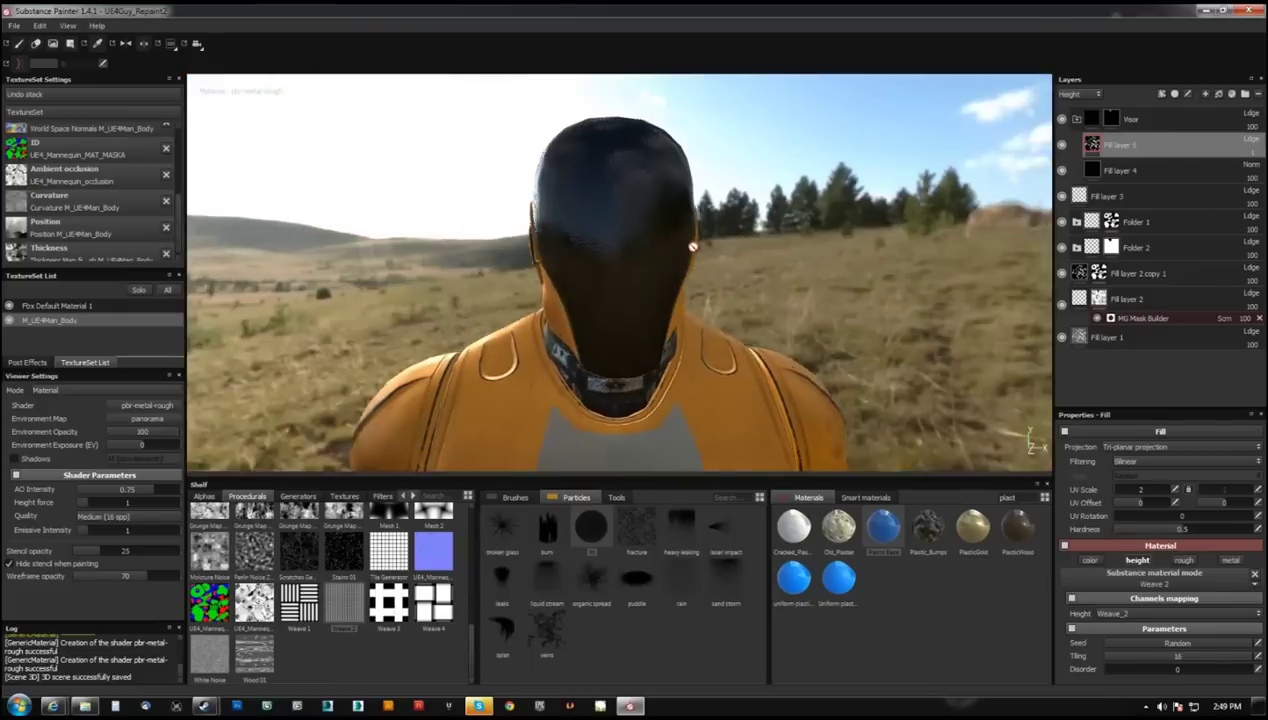
- Search Google in the web browser for 'skullg' skull drawing references
{"action": "mouse_move", "coordinate": [53, 706]}
{"action": "left_click", "coordinate": [80, 640]}
{"action": "key", "text": "Return"}
{"action": "type", "text": "skull"}
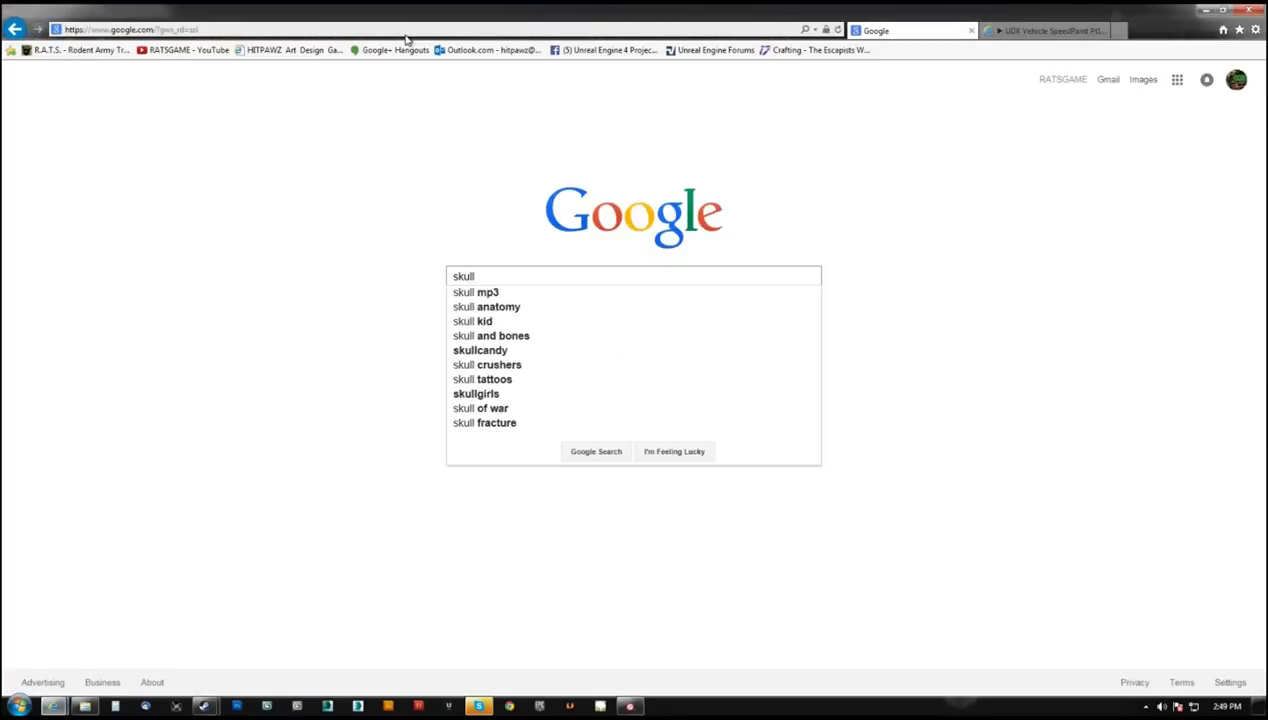
{"action": "type", "text": "g"}
{"action": "key", "text": "Return"}
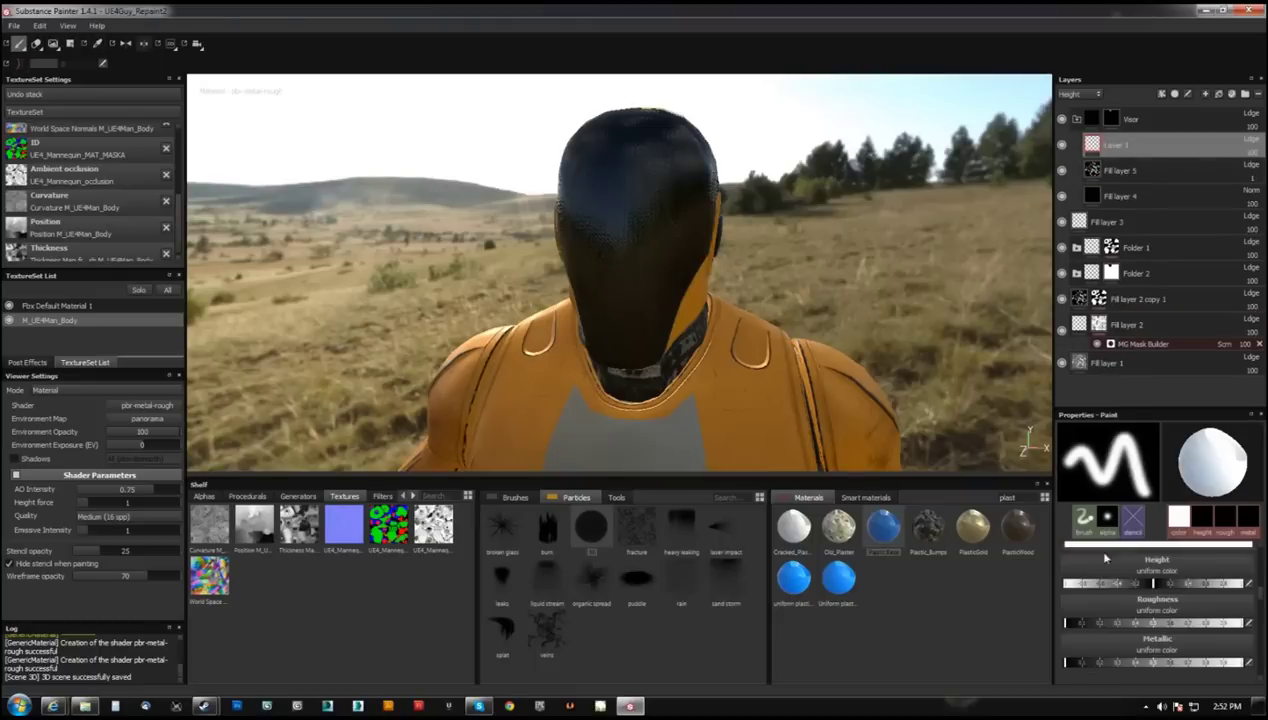
{"action": "left_click", "coordinate": [515, 497]}
{"action": "scroll", "coordinate": [1250, 560], "scroll_direction": "up", "scroll_amount": 5}
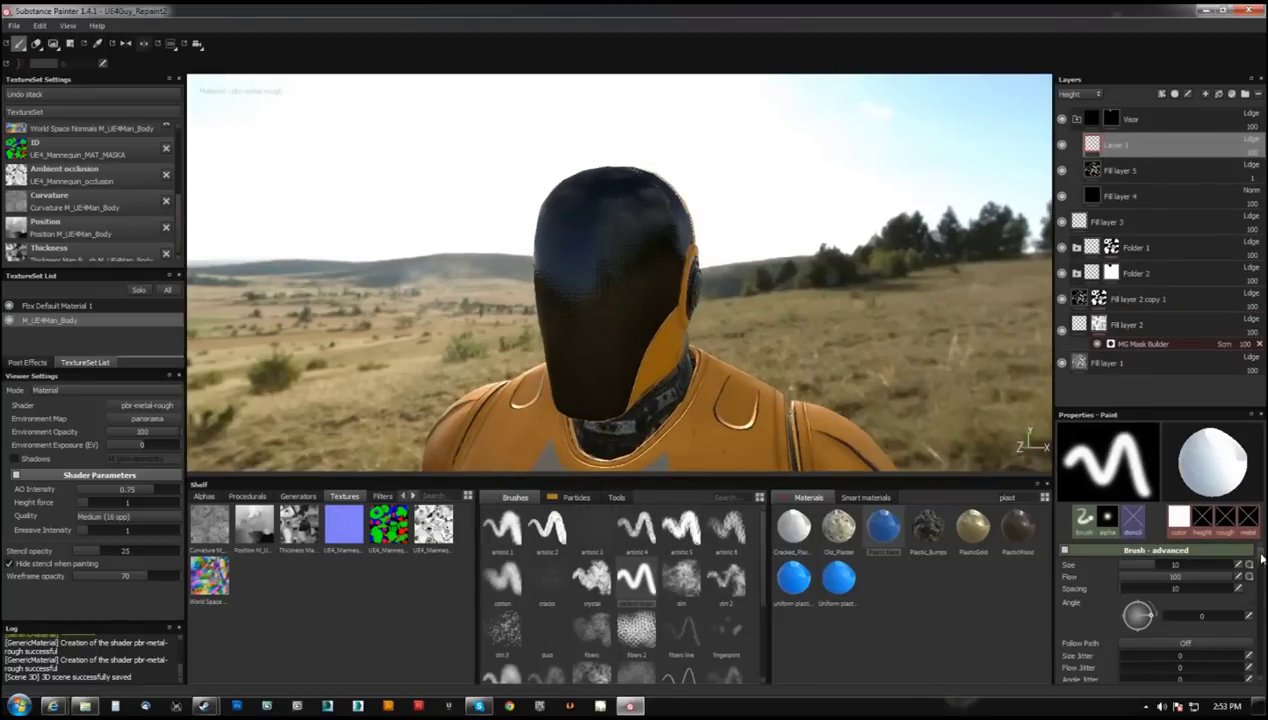
{"action": "scroll", "coordinate": [1250, 580], "scroll_direction": "down", "scroll_amount": 5}
{"action": "scroll", "coordinate": [580, 300], "scroll_direction": "up", "scroll_amount": 3}
{"action": "scroll", "coordinate": [580, 290], "scroll_direction": "up", "scroll_amount": 2}
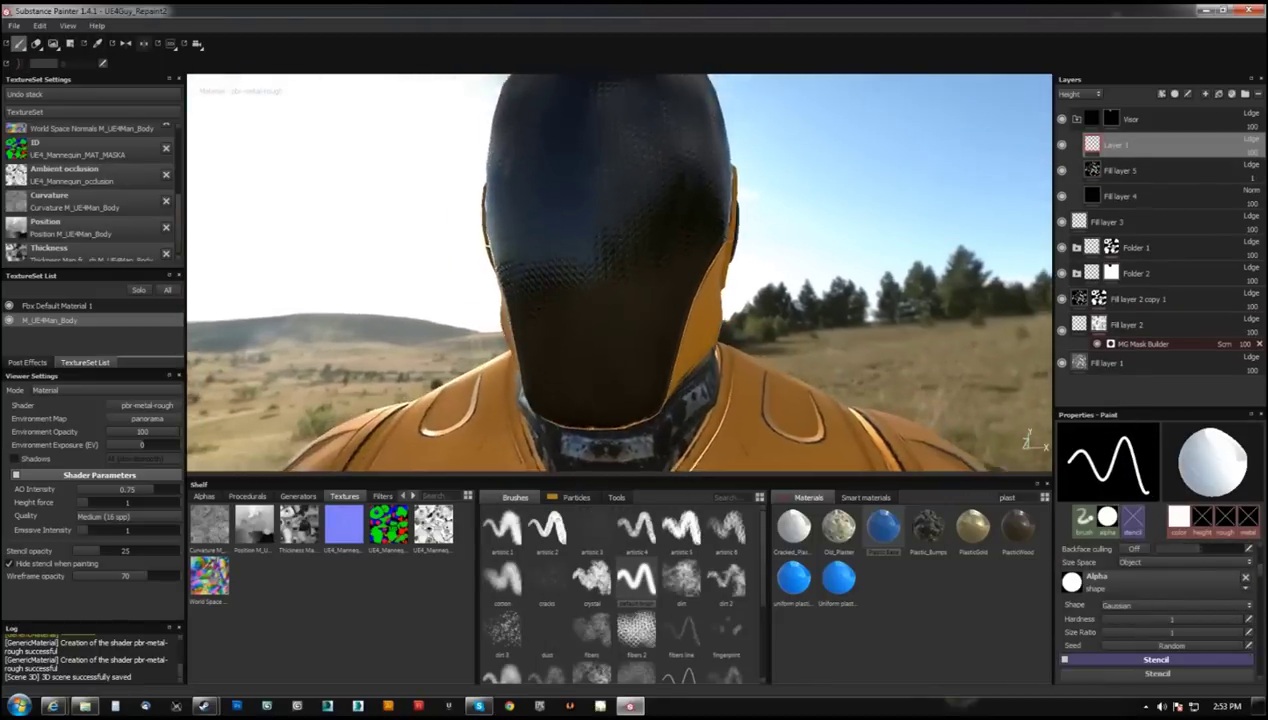
{"action": "left_click_drag", "start_coordinate": [497, 276], "coordinate": [658, 276]}
{"action": "left_click_drag", "start_coordinate": [546, 276], "coordinate": [570, 140]}
{"action": "left_click_drag", "start_coordinate": [570, 140], "coordinate": [660, 270], "text": "alt"}
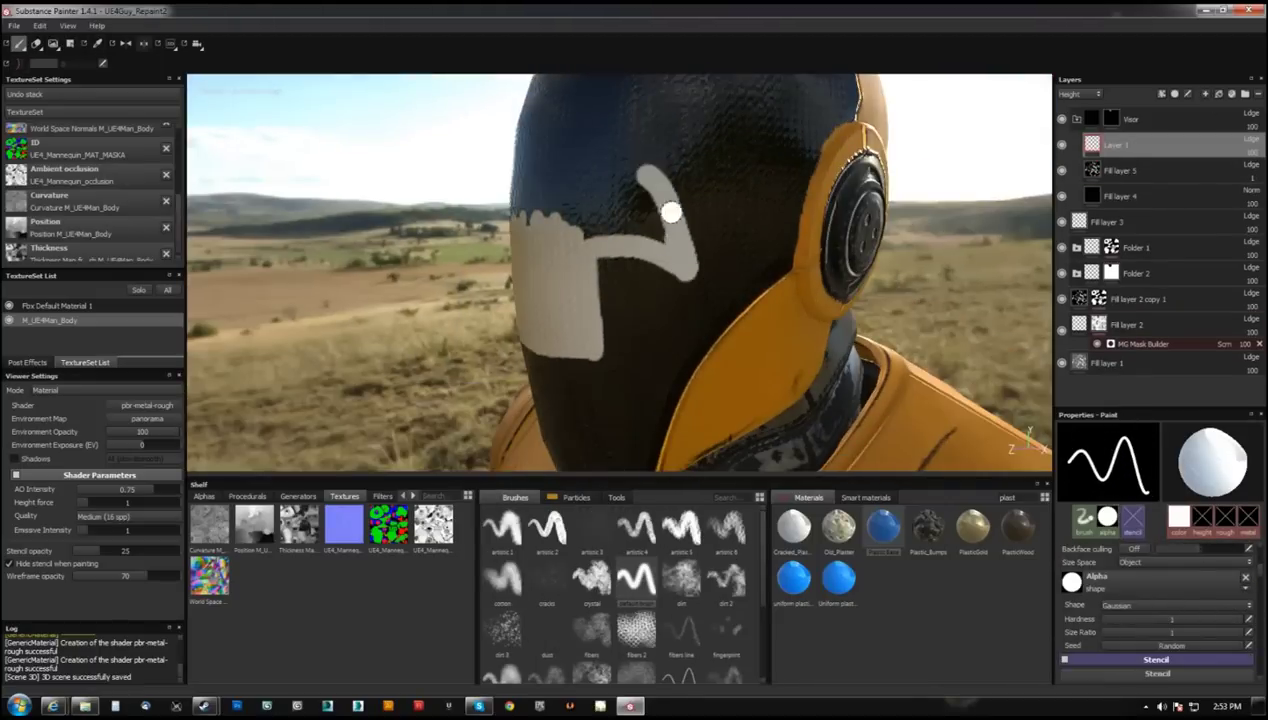
{"action": "mouse_move", "coordinate": [670, 212]}
{"action": "left_mouse_down", "text": "alt"}
{"action": "mouse_move", "coordinate": [800, 220]}
{"action": "mouse_move", "coordinate": [780, 330]}
{"action": "left_mouse_up", "text": "alt"}
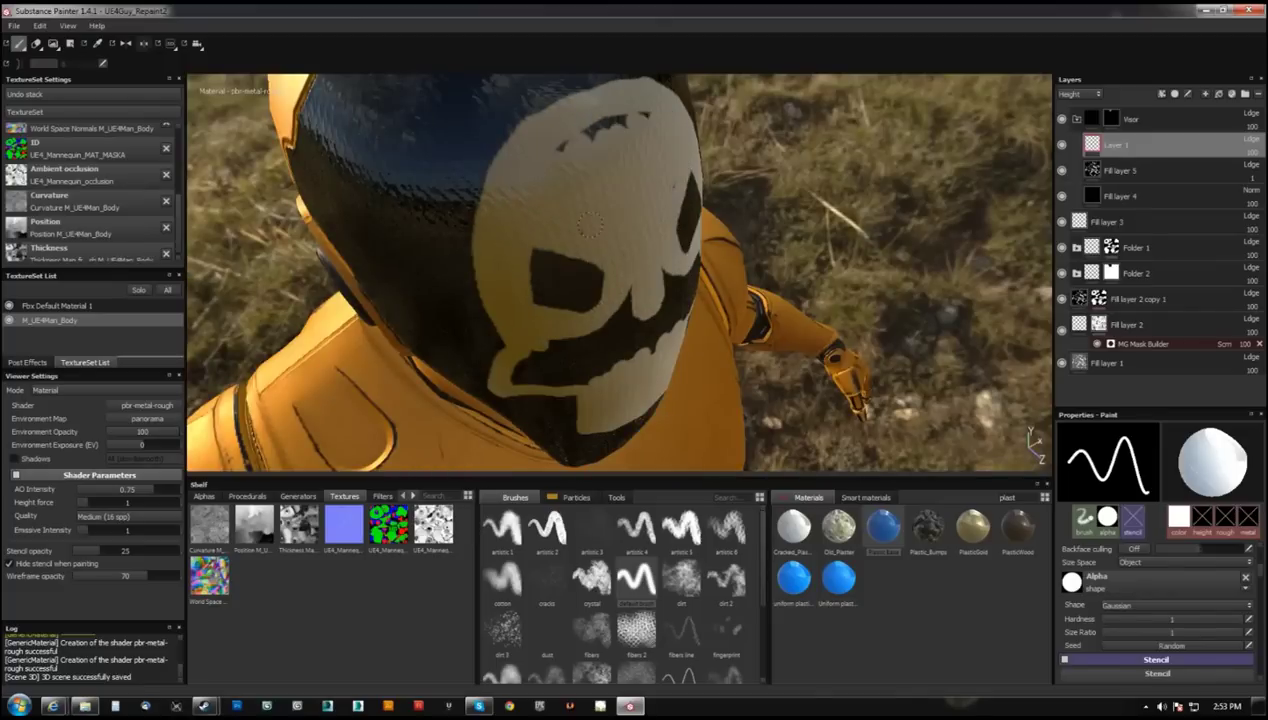
{"action": "left_click_drag", "start_coordinate": [590, 226], "coordinate": [598, 300], "text": "alt"}
{"action": "mouse_move", "coordinate": [520, 180]}
{"action": "left_mouse_down", "text": "alt"}
{"action": "mouse_move", "coordinate": [474, 163]}
{"action": "mouse_move", "coordinate": [546, 158]}
{"action": "mouse_move", "coordinate": [538, 221]}
{"action": "mouse_move", "coordinate": [560, 300]}
{"action": "left_mouse_up", "text": "alt"}
{"action": "scroll", "coordinate": [1157, 600], "scroll_direction": "down", "scroll_amount": 3}
{"action": "left_click", "coordinate": [1157, 636]}
{"action": "left_click_drag", "start_coordinate": [455, 290], "coordinate": [455, 245]}
{"action": "left_click_drag", "start_coordinate": [550, 335], "coordinate": [550, 285]}
{"action": "left_click_drag", "start_coordinate": [476, 330], "coordinate": [476, 238]}
{"action": "left_click_drag", "start_coordinate": [510, 355], "coordinate": [522, 308]}
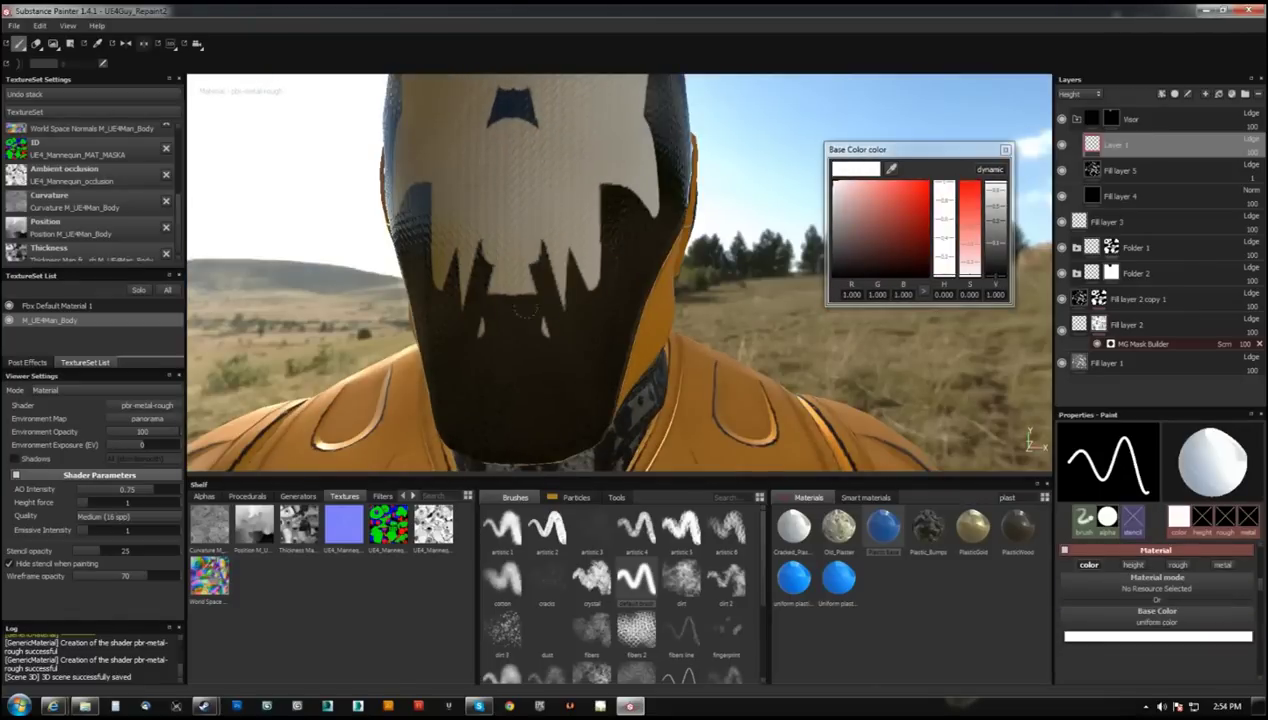
{"action": "key", "text": "x"}
{"action": "mouse_move", "coordinate": [622, 297]}
{"action": "left_mouse_down", "text": "alt"}
{"action": "mouse_move", "coordinate": [540, 250]}
{"action": "mouse_move", "coordinate": [527, 330]}
{"action": "mouse_move", "coordinate": [533, 265]}
{"action": "left_mouse_up", "text": "alt"}
{"action": "key", "text": "x"}
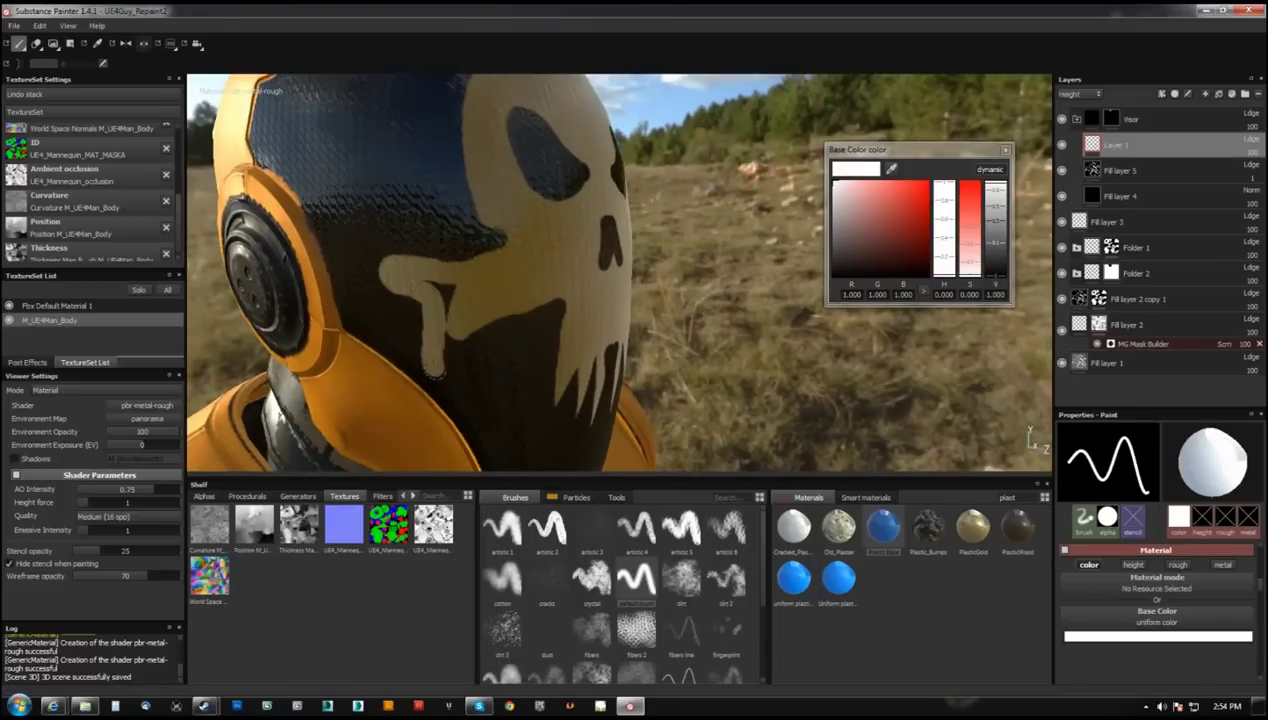
{"action": "left_click_drag", "start_coordinate": [430, 372], "coordinate": [597, 298], "text": "alt"}
{"action": "key", "text": "x"}
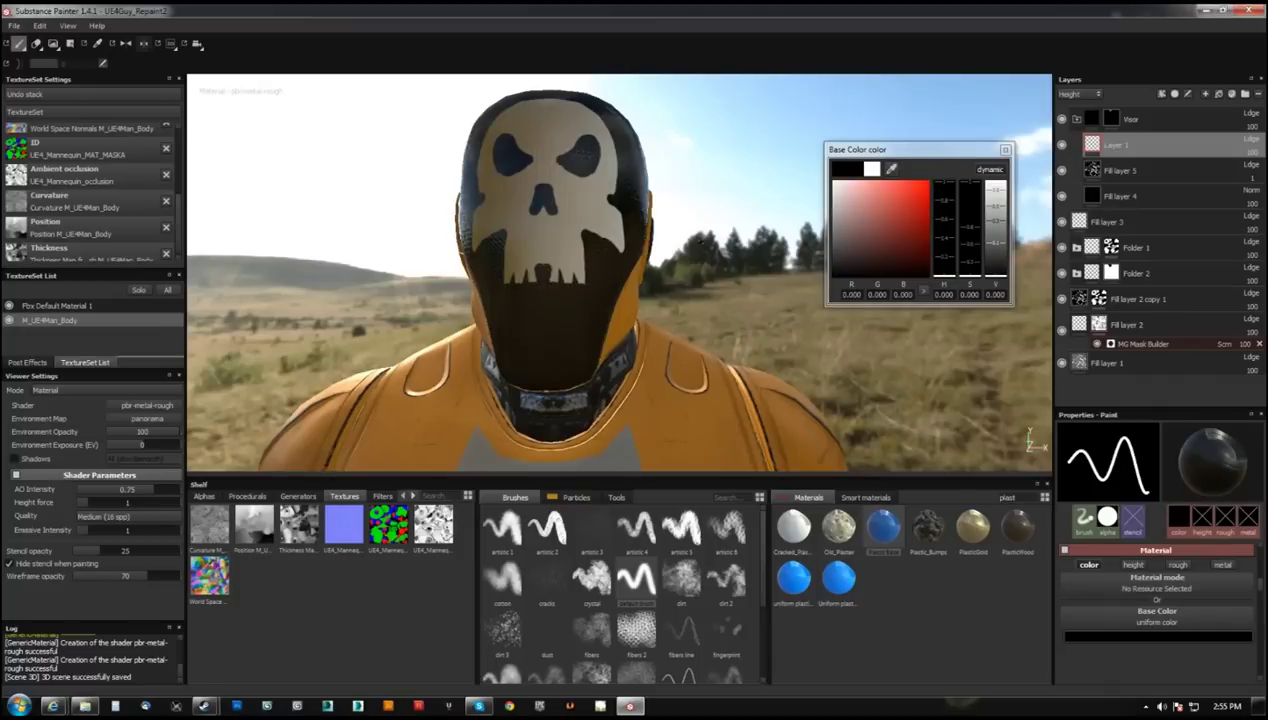
{"action": "key", "text": "x"}
{"action": "mouse_move", "coordinate": [556, 221]}
{"action": "left_mouse_down", "text": "alt"}
{"action": "mouse_move", "coordinate": [598, 272]}
{"action": "mouse_move", "coordinate": [228, 685]}
{"action": "mouse_move", "coordinate": [577, 273]}
{"action": "left_mouse_up", "text": "alt"}
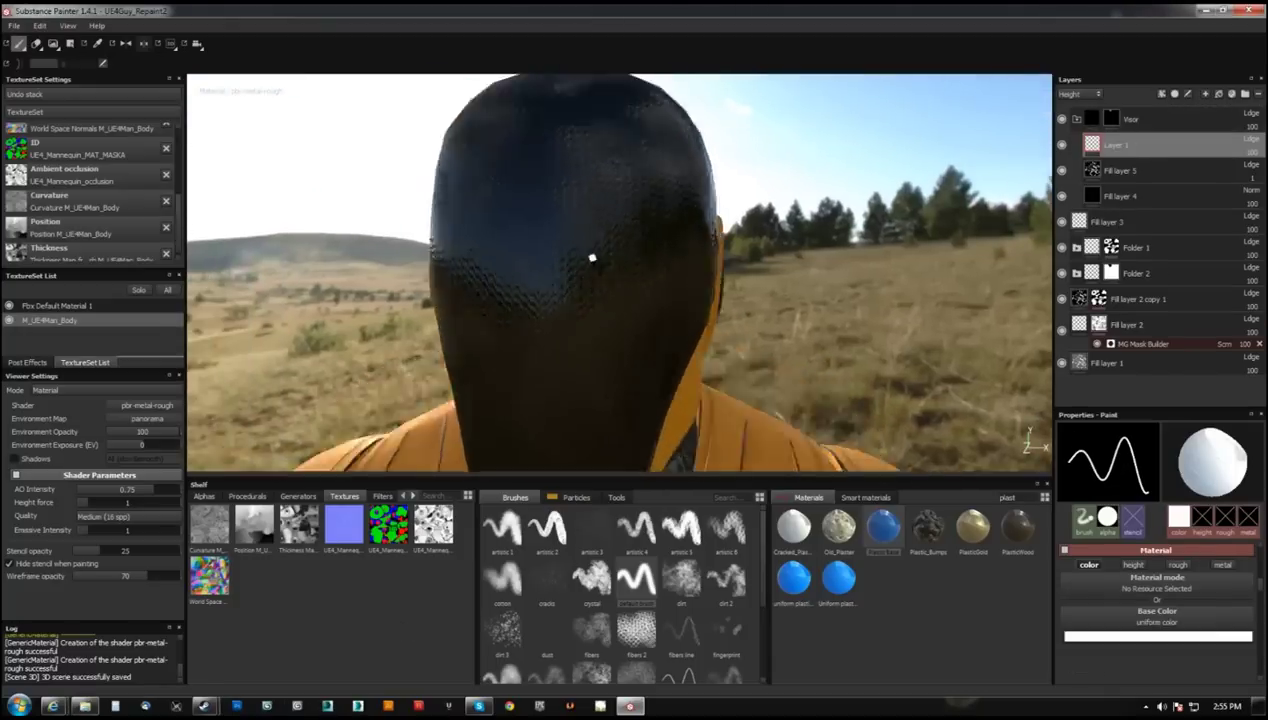
{"action": "scroll", "coordinate": [1200, 560], "scroll_direction": "up", "scroll_amount": 3}
{"action": "left_click", "coordinate": [1238, 565]}
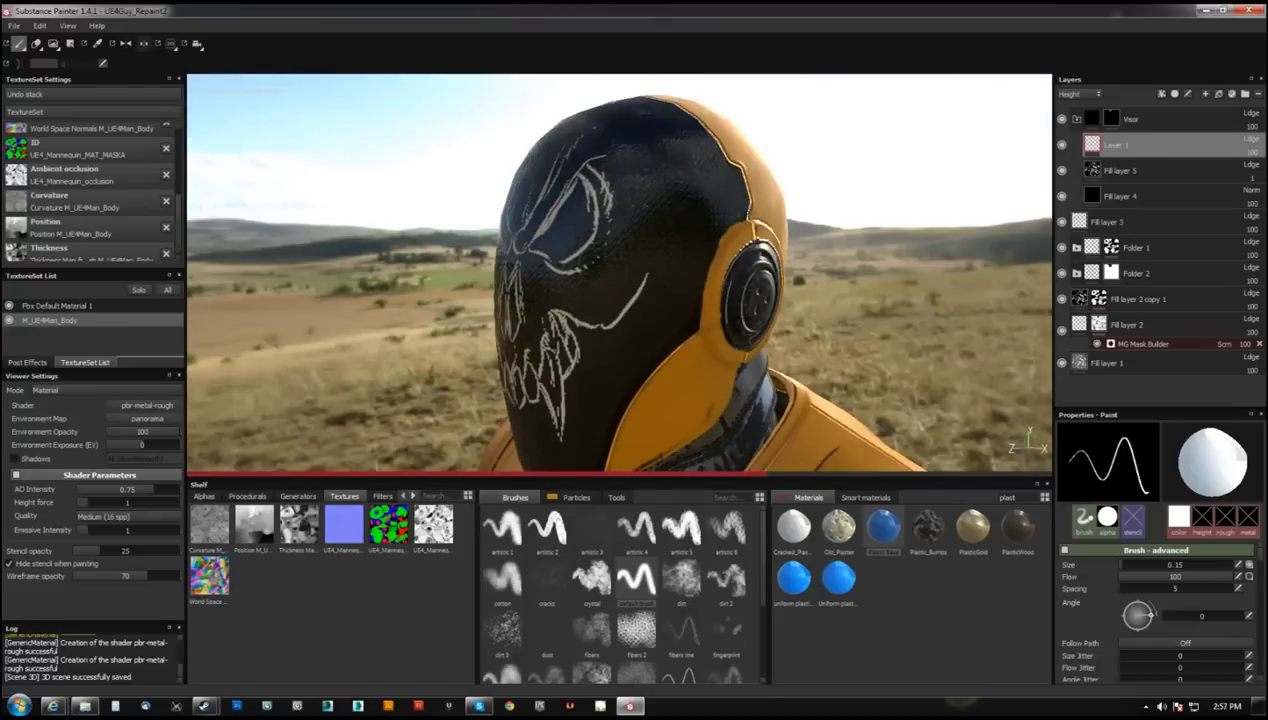
- Orbit to a three-quarter front view of the helmet and select Fill layer 5
{"action": "left_click_drag", "start_coordinate": [668, 243], "coordinate": [566, 221], "text": "alt"}
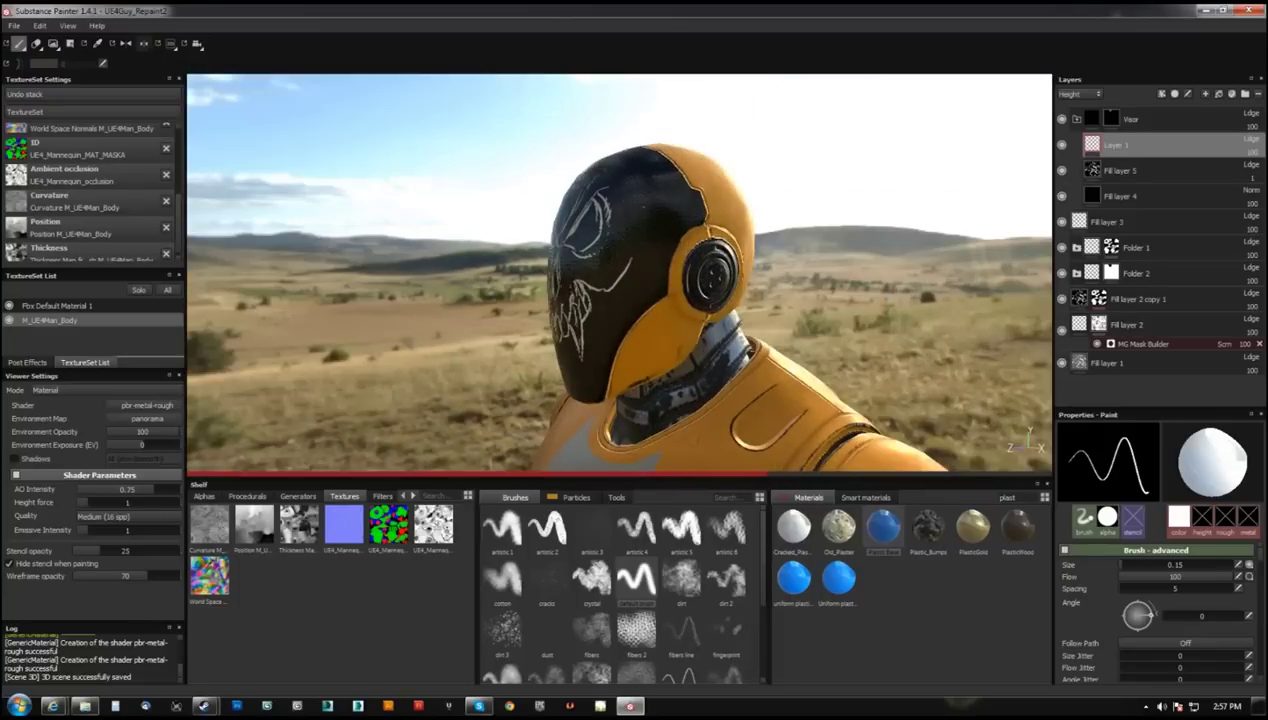
{"action": "left_click", "coordinate": [1115, 170]}
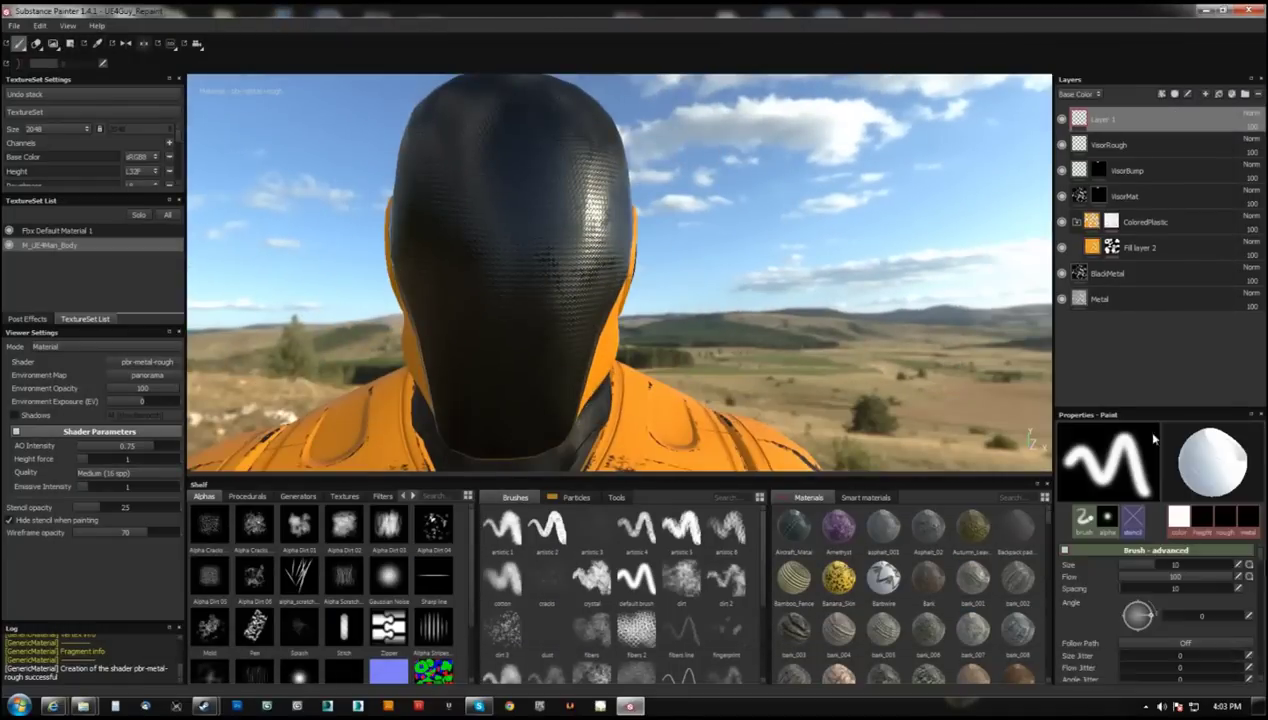
- Set the brush size pressure behaviour and paint white skull eye lines on the visor
{"action": "left_click", "coordinate": [1238, 591]}
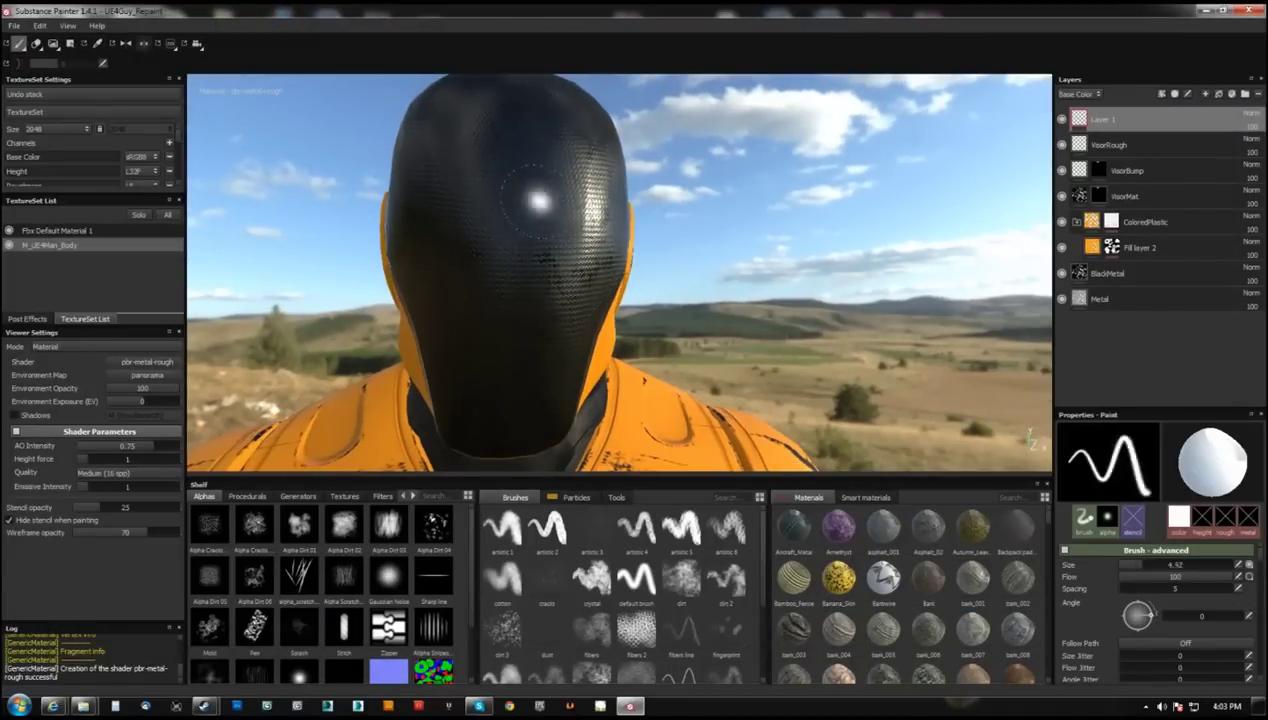
{"action": "left_click_drag", "start_coordinate": [510, 269], "coordinate": [609, 226]}
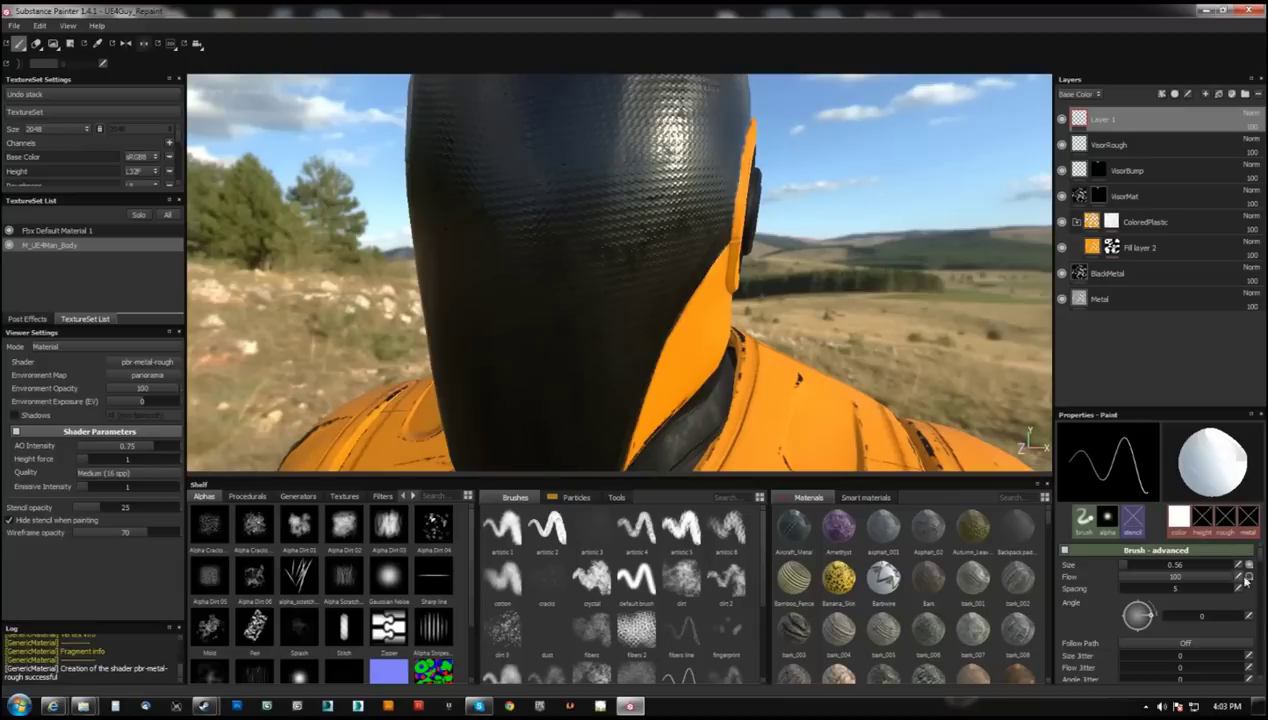
{"action": "mouse_move", "coordinate": [533, 218]}
{"action": "left_mouse_down", "text": "alt"}
{"action": "mouse_move", "coordinate": [528, 199]}
{"action": "mouse_move", "coordinate": [548, 230]}
{"action": "left_mouse_up", "text": "alt"}
{"action": "mouse_move", "coordinate": [640, 128]}
{"action": "left_mouse_down"}
{"action": "mouse_move", "coordinate": [602, 240]}
{"action": "mouse_move", "coordinate": [590, 235]}
{"action": "left_mouse_up"}
{"action": "left_click_drag", "start_coordinate": [570, 168], "coordinate": [525, 240]}
{"action": "mouse_move", "coordinate": [525, 240]}
{"action": "left_mouse_down", "text": "alt"}
{"action": "mouse_move", "coordinate": [596, 289]}
{"action": "mouse_move", "coordinate": [571, 250]}
{"action": "left_mouse_up", "text": "alt"}
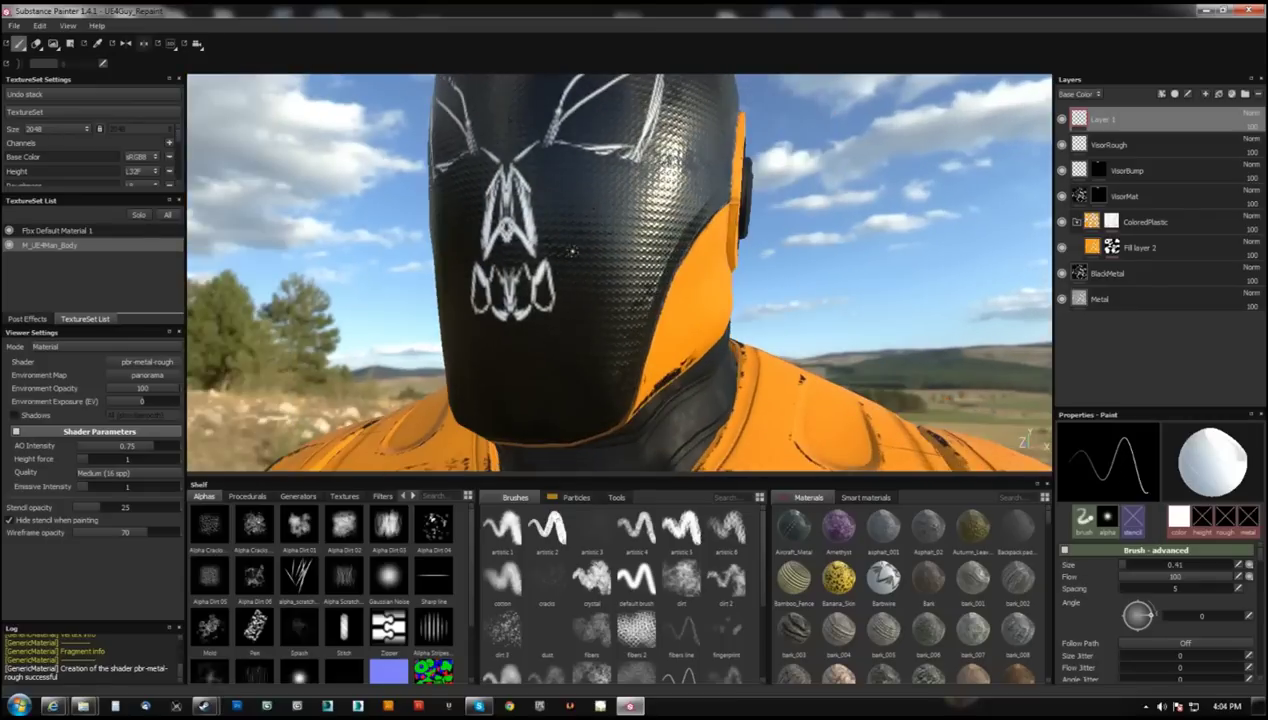
- Orbit around the helmet and rotate the lighting to check the skull line-art
{"action": "mouse_move", "coordinate": [515, 325]}
{"action": "left_mouse_down", "text": "alt"}
{"action": "mouse_move", "coordinate": [490, 290]}
{"action": "mouse_move", "coordinate": [500, 282]}
{"action": "mouse_move", "coordinate": [620, 255]}
{"action": "left_mouse_up", "text": "alt"}
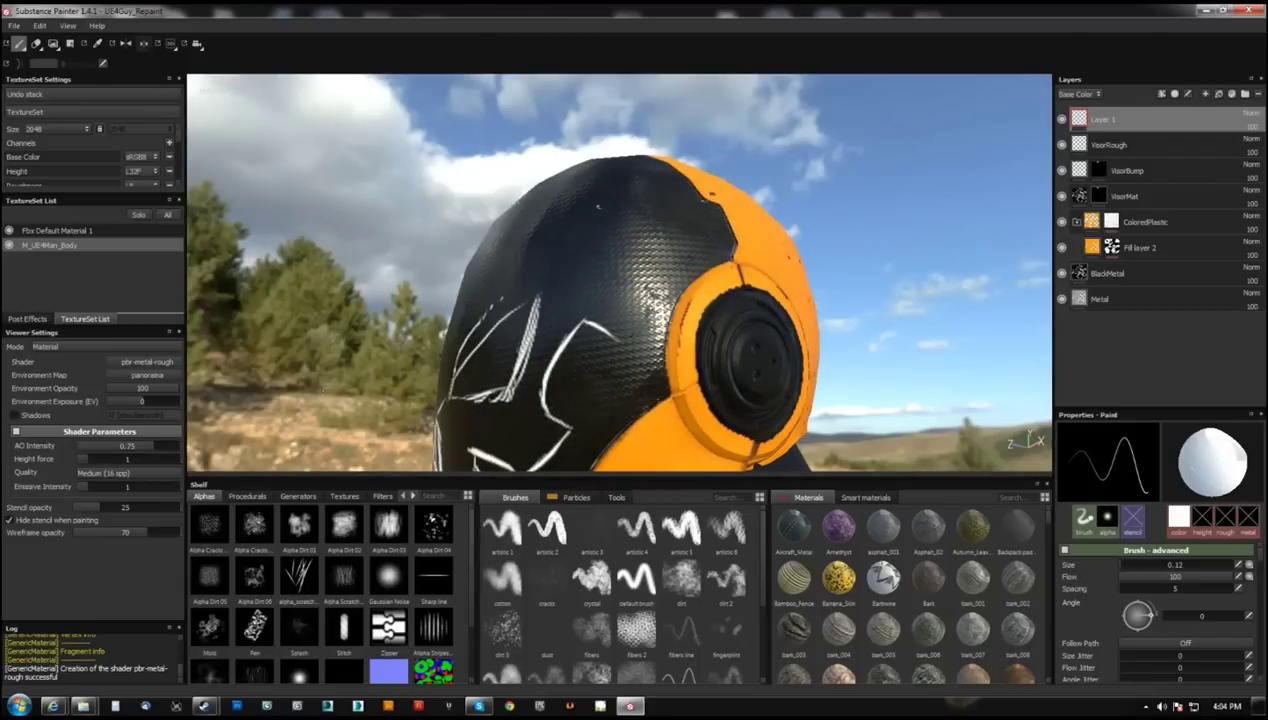
{"action": "left_click_drag", "start_coordinate": [598, 207], "coordinate": [626, 237], "text": "alt"}
{"action": "right_click_drag", "start_coordinate": [626, 237], "coordinate": [586, 265], "text": "shift"}
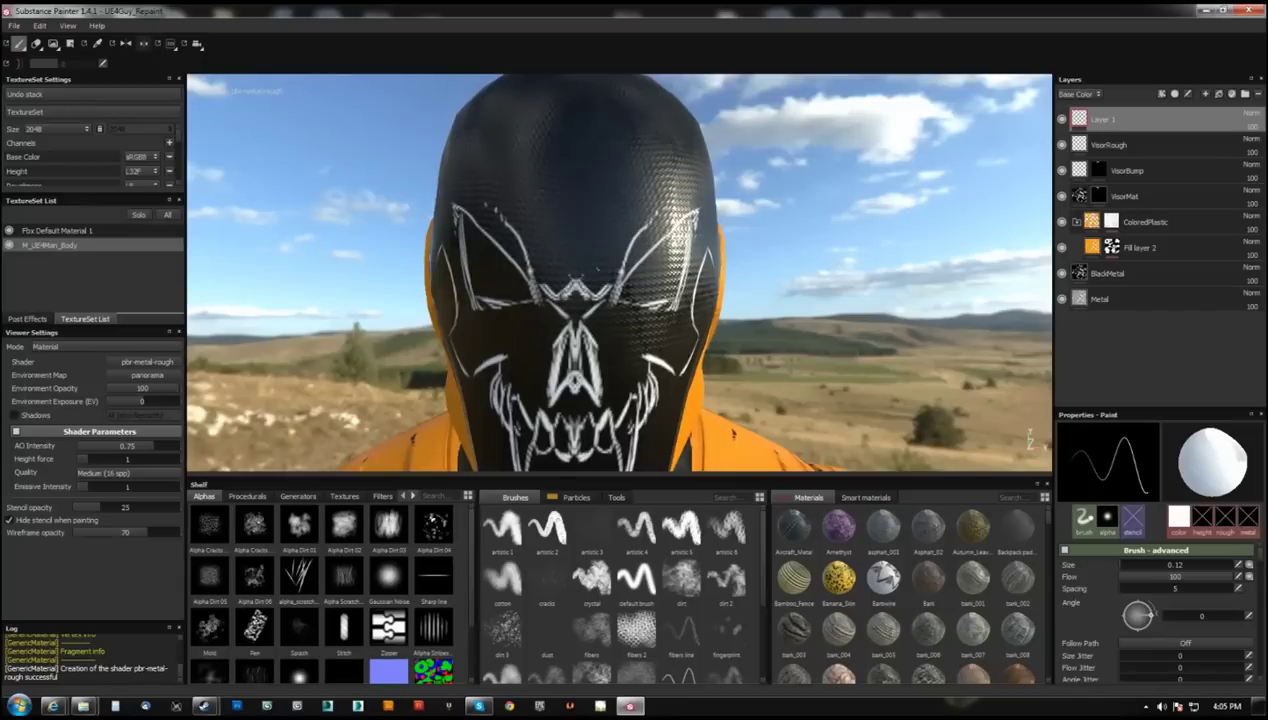
{"action": "mouse_move", "coordinate": [586, 265]}
{"action": "left_mouse_down", "text": "alt"}
{"action": "mouse_move", "coordinate": [560, 262]}
{"action": "mouse_move", "coordinate": [605, 265]}
{"action": "left_mouse_up", "text": "alt"}
{"action": "left_click_drag", "start_coordinate": [672, 237], "coordinate": [620, 259], "text": "alt"}
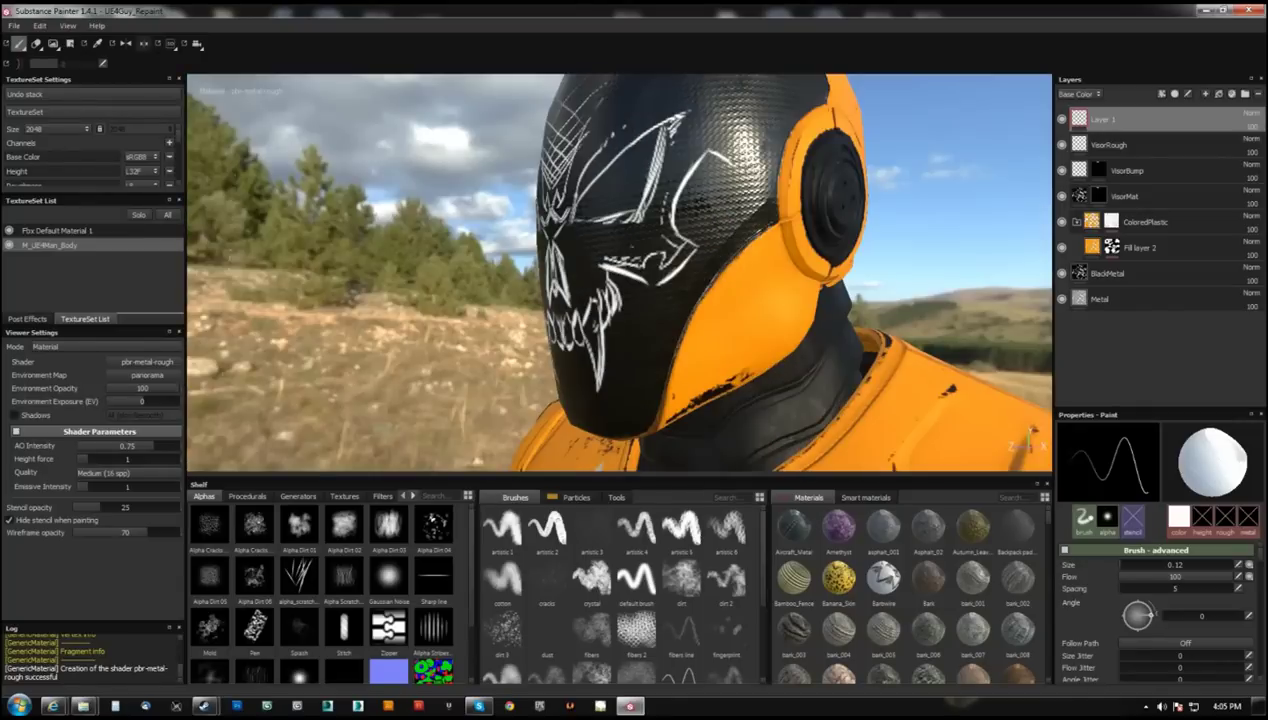
{"action": "mouse_move", "coordinate": [652, 214]}
{"action": "left_mouse_down", "text": "alt"}
{"action": "mouse_move", "coordinate": [705, 216]}
{"action": "mouse_move", "coordinate": [680, 208]}
{"action": "mouse_move", "coordinate": [690, 200]}
{"action": "mouse_move", "coordinate": [517, 241]}
{"action": "mouse_move", "coordinate": [595, 212]}
{"action": "mouse_move", "coordinate": [698, 230]}
{"action": "mouse_move", "coordinate": [600, 225]}
{"action": "left_mouse_up", "text": "alt"}
{"action": "scroll", "coordinate": [698, 230], "scroll_direction": "down", "scroll_amount": 2}
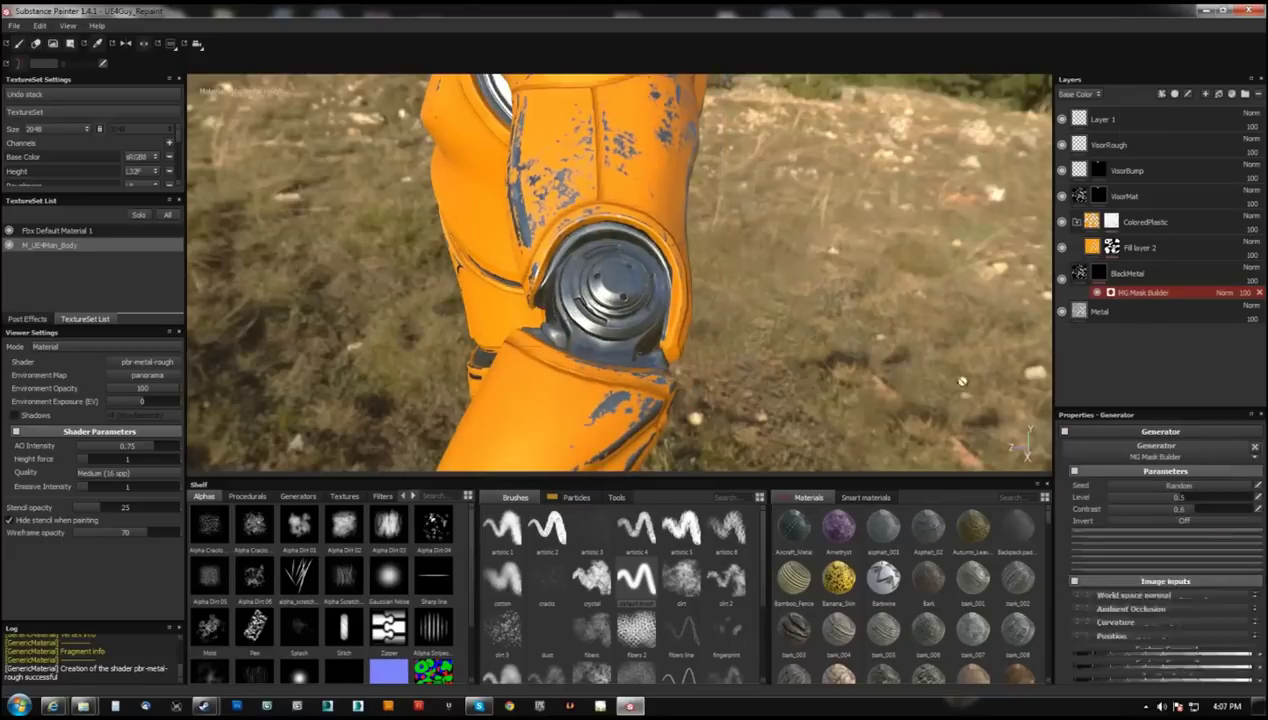
- Open BlackMetal's MG Mask Builder settings and go through its AO and curvature values, checking the knee wear
{"action": "left_click", "coordinate": [1099, 273]}
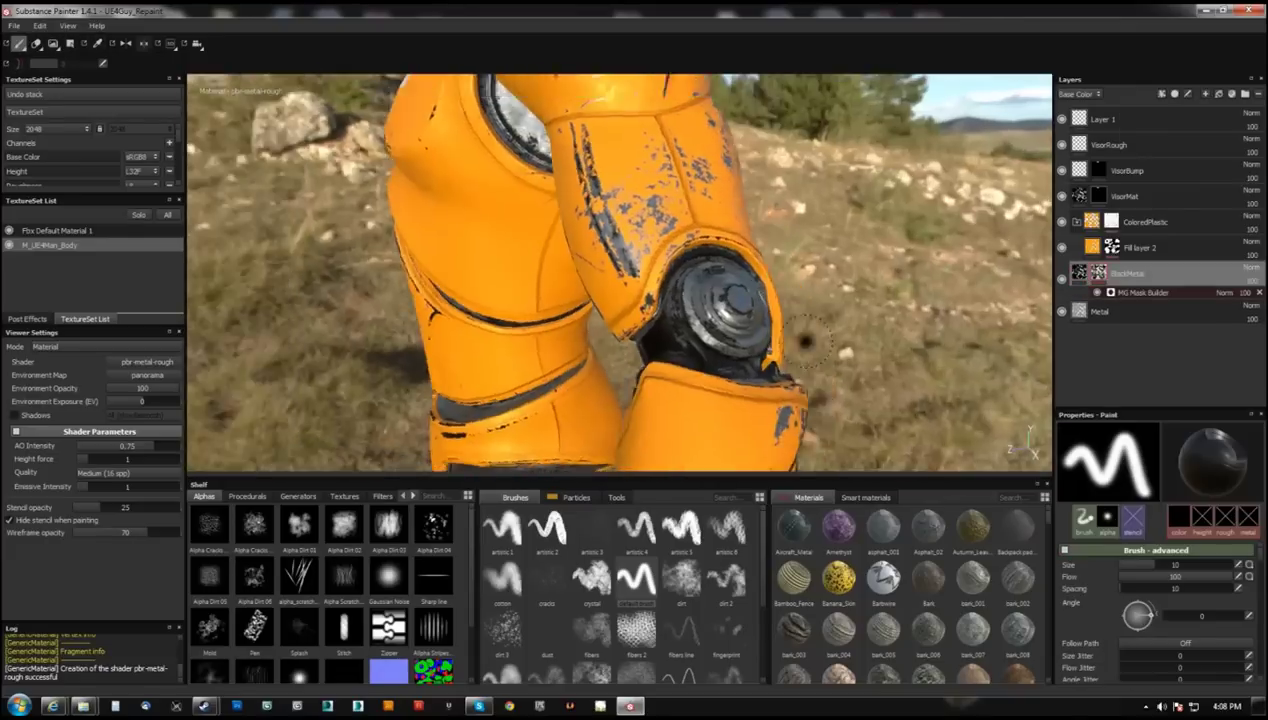
{"action": "left_click", "coordinate": [1140, 292]}
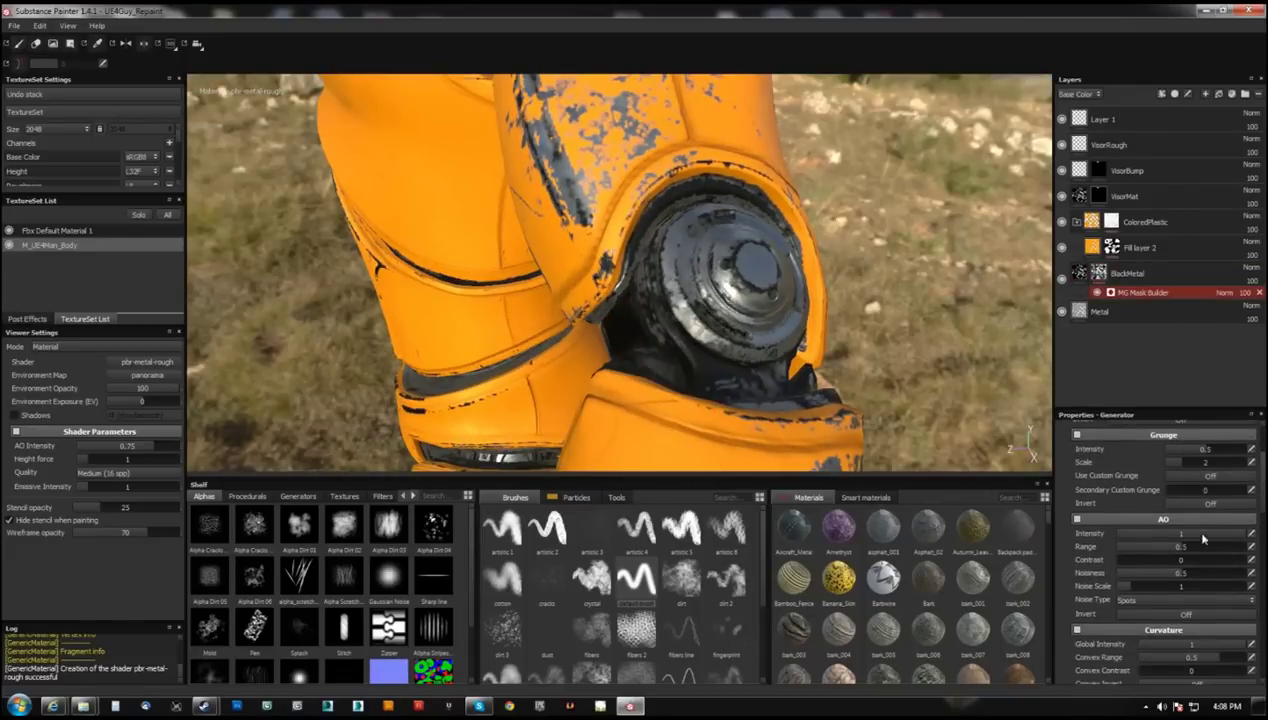
{"action": "scroll", "coordinate": [1165, 540], "scroll_direction": "down", "scroll_amount": 2}
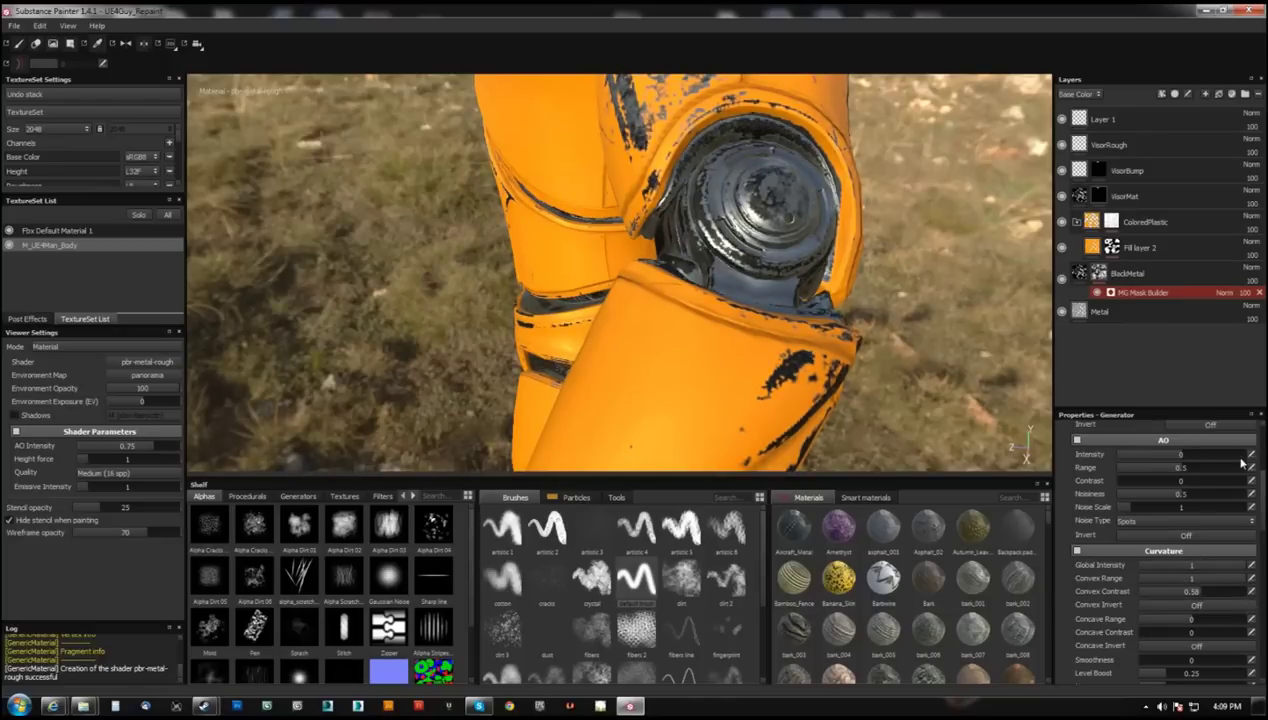
{"action": "left_click_drag", "start_coordinate": [862, 457], "coordinate": [727, 402], "text": "alt"}
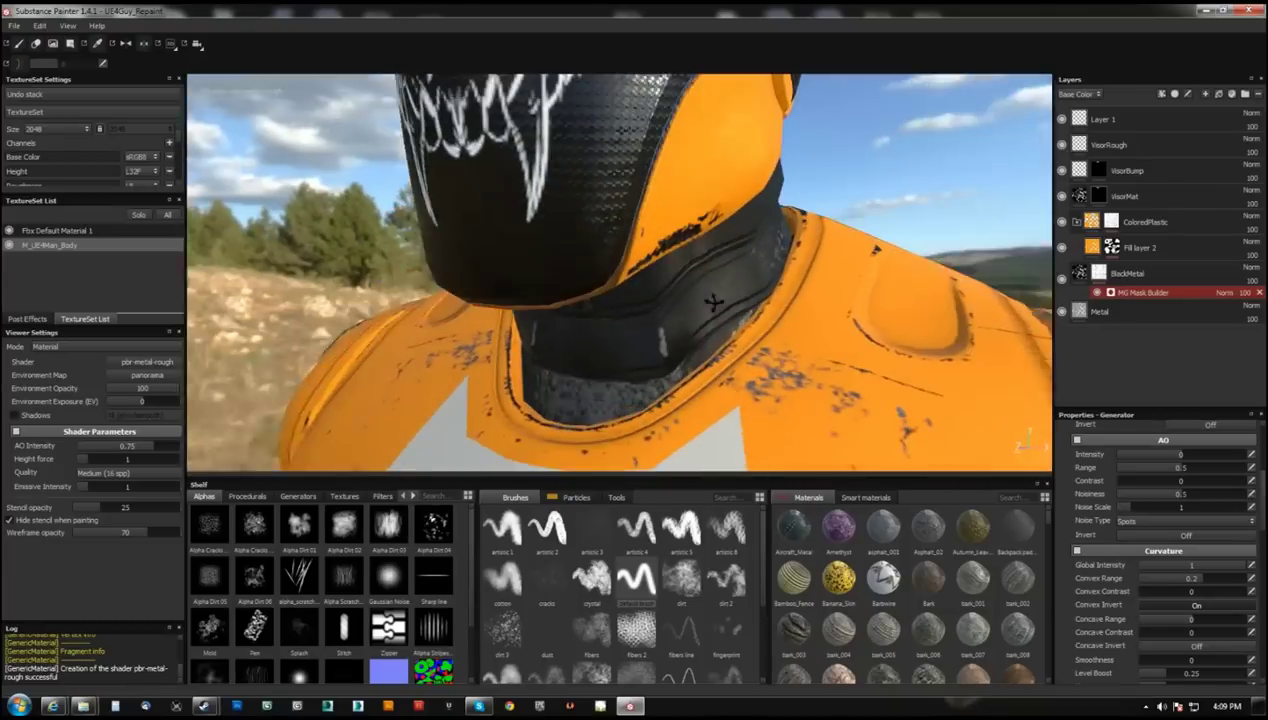
{"action": "scroll", "coordinate": [1181, 600], "scroll_direction": "down", "scroll_amount": 2}
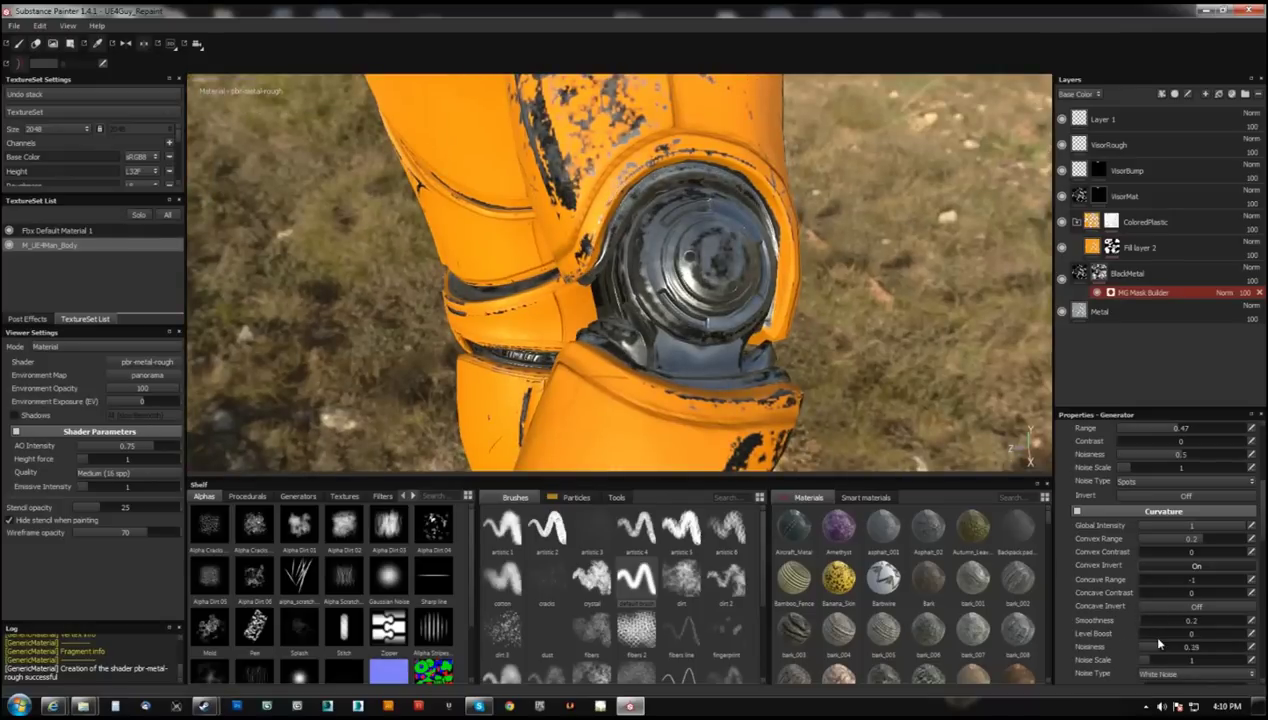
{"action": "scroll", "coordinate": [1159, 645], "scroll_direction": "down", "scroll_amount": 2}
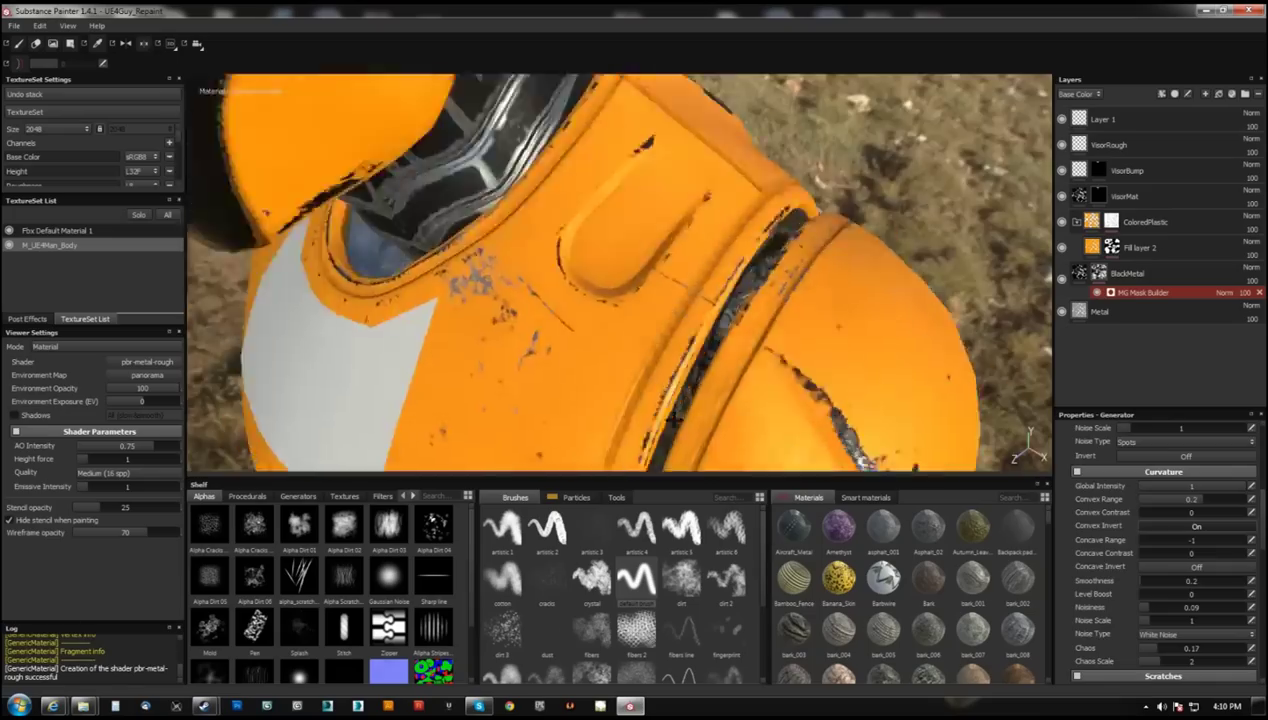
{"action": "scroll", "coordinate": [1175, 590], "scroll_direction": "down", "scroll_amount": 3}
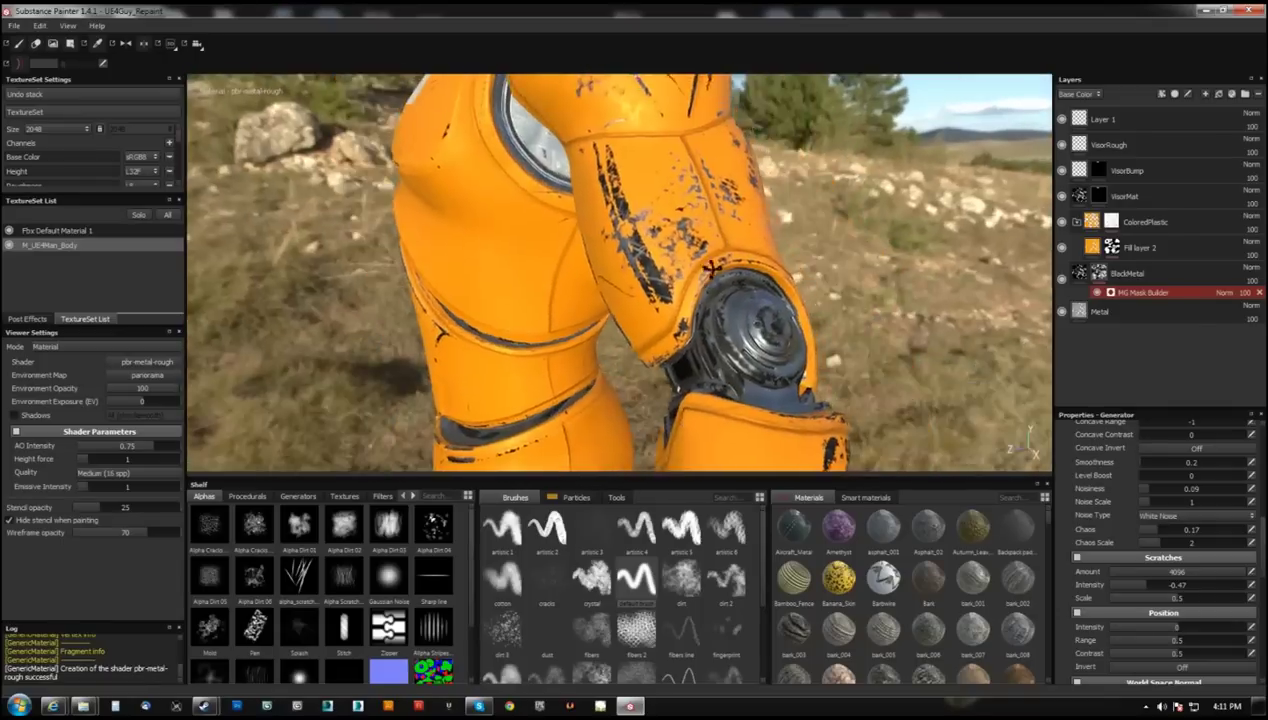
{"action": "scroll", "coordinate": [1170, 597], "scroll_direction": "up", "scroll_amount": 3}
{"action": "scroll", "coordinate": [1170, 597], "scroll_direction": "up", "scroll_amount": 3}
{"action": "scroll", "coordinate": [1170, 597], "scroll_direction": "up", "scroll_amount": 3}
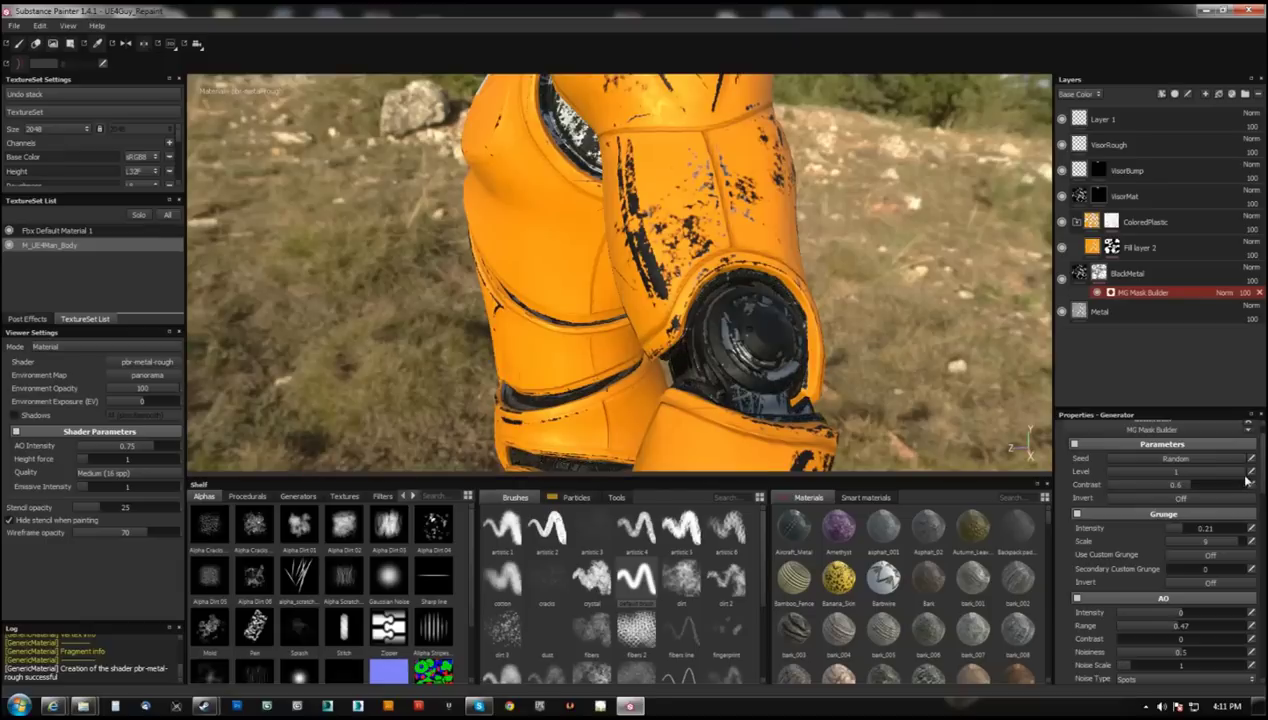
{"action": "scroll", "coordinate": [1150, 540], "scroll_direction": "down", "scroll_amount": 2}
{"action": "scroll", "coordinate": [1158, 596], "scroll_direction": "down", "scroll_amount": 3}
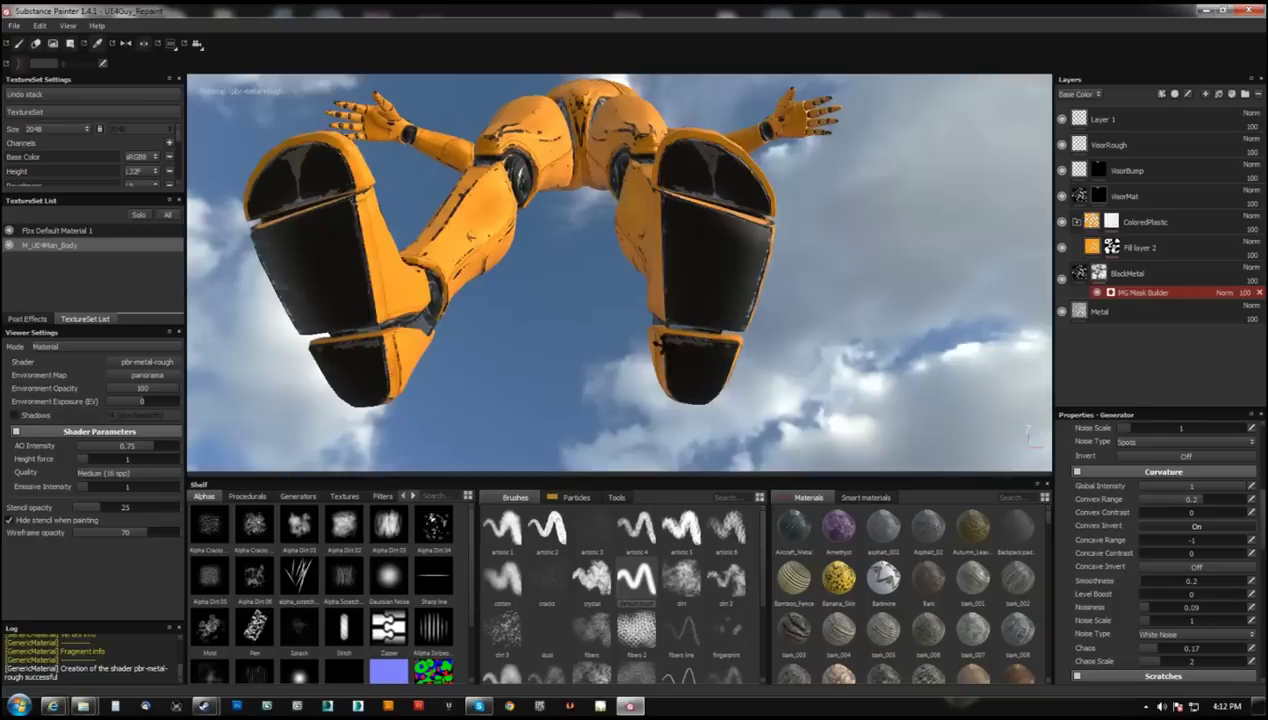
- Add a fill layer named Treads with its colour, roughness and metal channels turned off
{"action": "left_click", "coordinate": [1093, 120]}
{"action": "left_click", "coordinate": [1236, 94]}
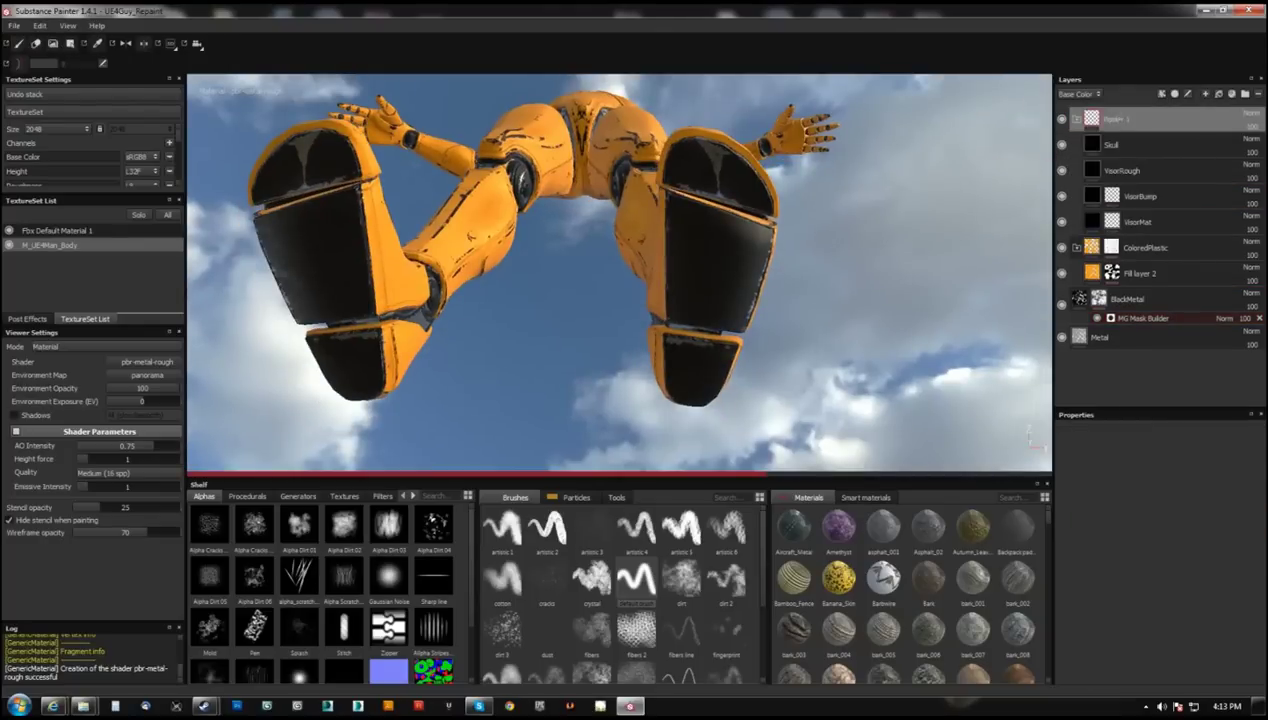
{"action": "left_click", "coordinate": [1208, 94]}
{"action": "type", "text": "Treads"}
{"action": "key", "text": "Return"}
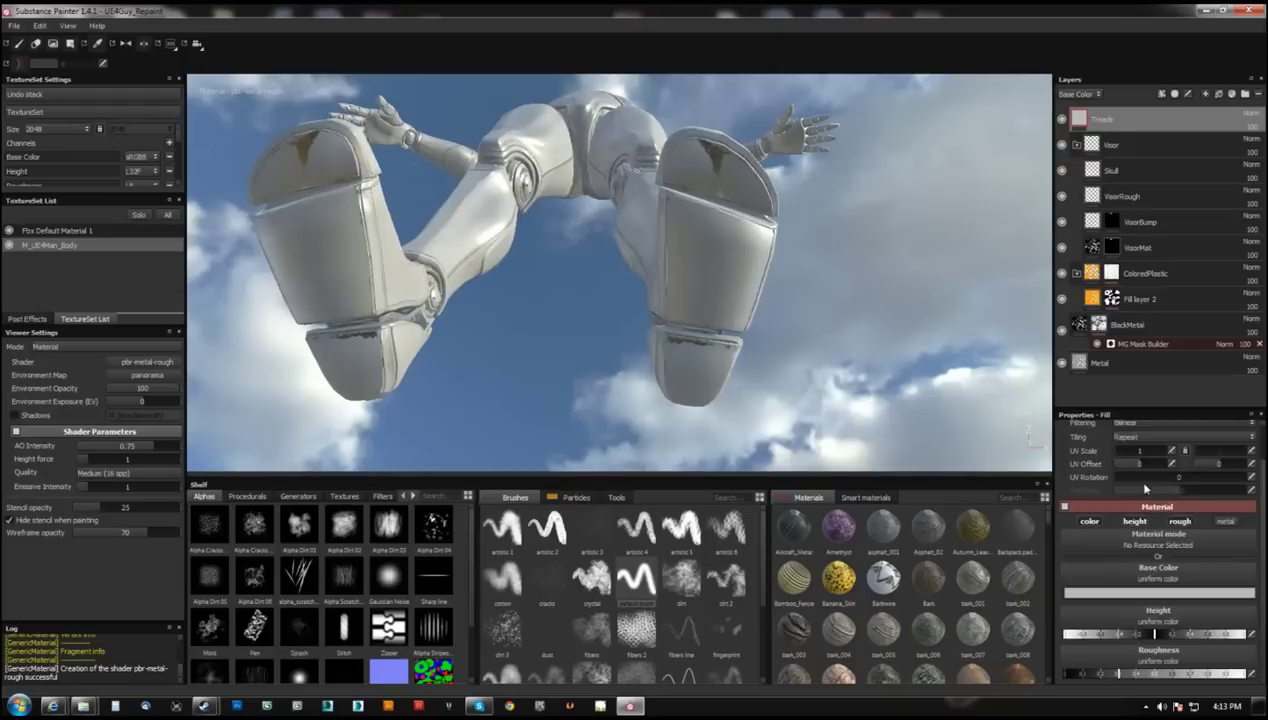
{"action": "left_click", "coordinate": [1089, 481]}
{"action": "left_click", "coordinate": [1183, 560]}
{"action": "left_click", "coordinate": [1230, 560]}
- Load Weave 1 into the Treads height and mask it to the foot soles with Geometry Decal
{"action": "left_click", "coordinate": [247, 496]}
{"action": "scroll", "coordinate": [270, 640], "scroll_direction": "down", "scroll_amount": 10}
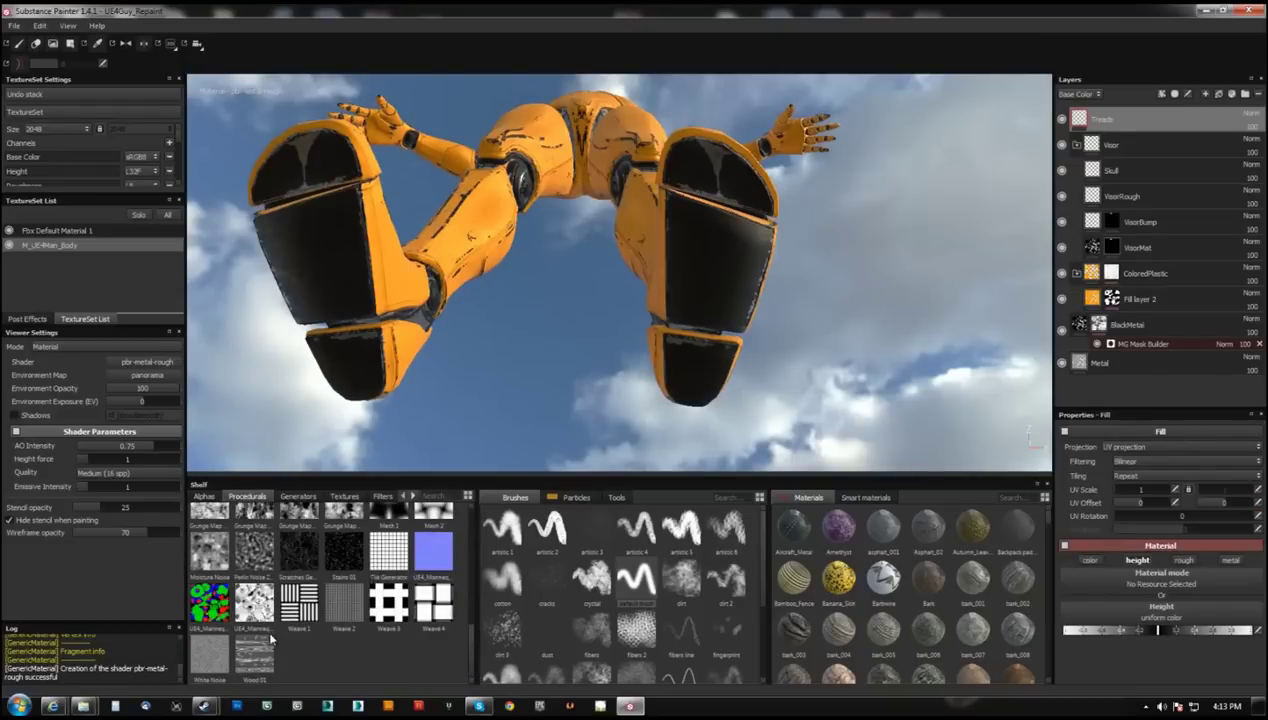
{"action": "left_click_drag", "start_coordinate": [1163, 615], "coordinate": [1160, 612]}
{"action": "left_click_drag", "start_coordinate": [650, 230], "coordinate": [742, 227], "text": "alt"}
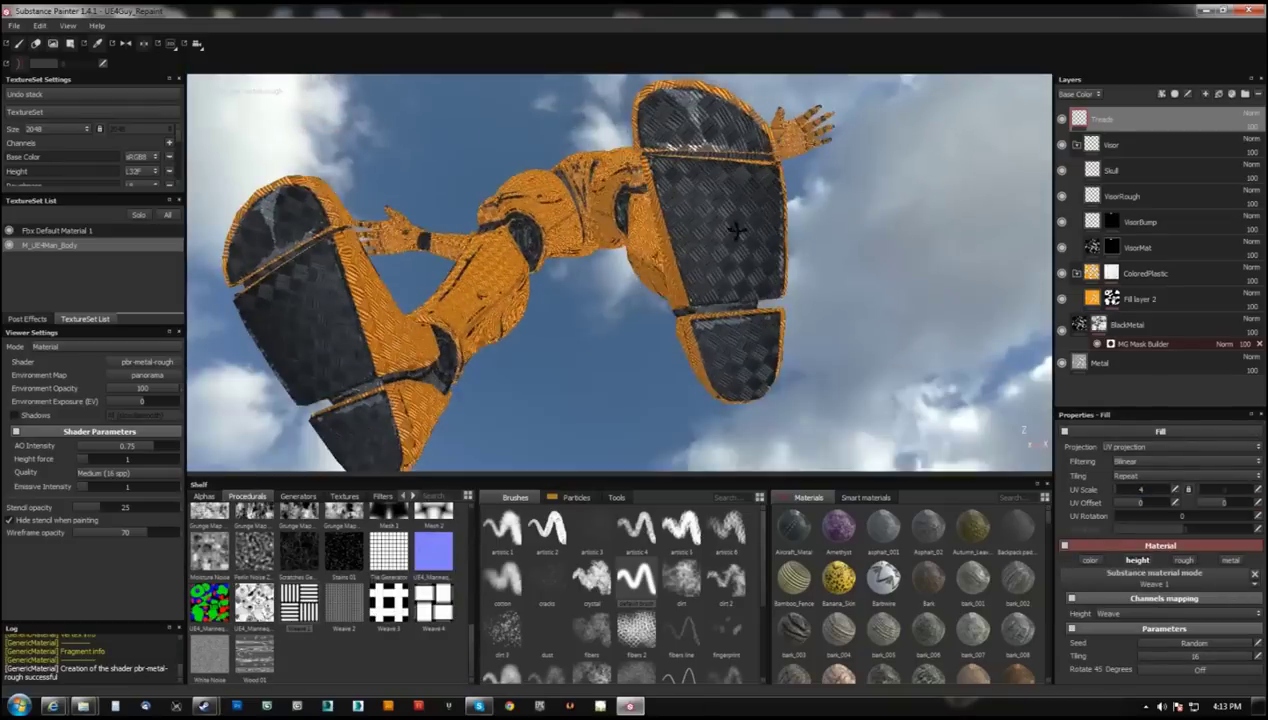
{"action": "key", "text": "4"}
{"action": "left_click_drag", "start_coordinate": [650, 250], "coordinate": [736, 343], "text": "alt"}
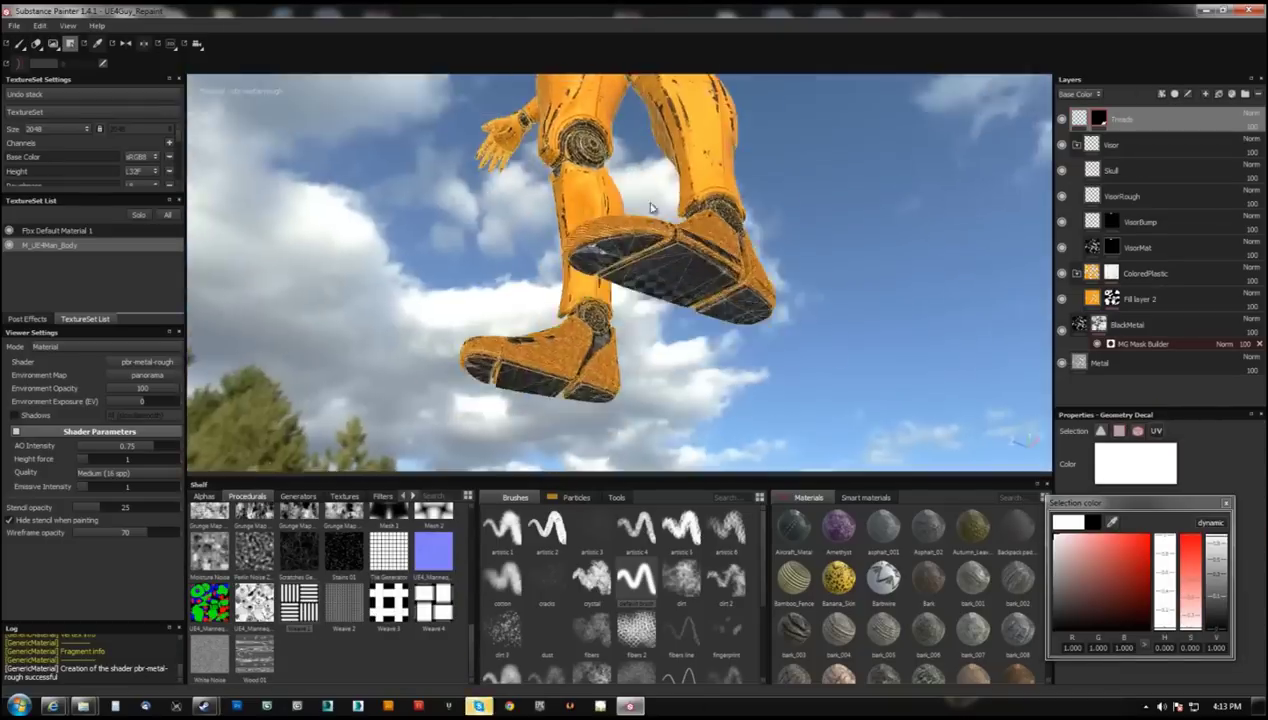
{"action": "scroll", "coordinate": [736, 343], "scroll_direction": "up", "scroll_amount": 3}
{"action": "mouse_move", "coordinate": [670, 253]}
{"action": "left_mouse_down", "text": "alt"}
{"action": "mouse_move", "coordinate": [500, 313]}
{"action": "mouse_move", "coordinate": [512, 354]}
{"action": "mouse_move", "coordinate": [620, 292]}
{"action": "mouse_move", "coordinate": [583, 374]}
{"action": "mouse_move", "coordinate": [706, 185]}
{"action": "mouse_move", "coordinate": [562, 284]}
{"action": "left_mouse_up", "text": "alt"}
{"action": "mouse_move", "coordinate": [682, 297]}
{"action": "left_mouse_down", "text": "alt"}
{"action": "mouse_move", "coordinate": [600, 320]}
{"action": "mouse_move", "coordinate": [560, 300]}
{"action": "left_mouse_up", "text": "alt"}
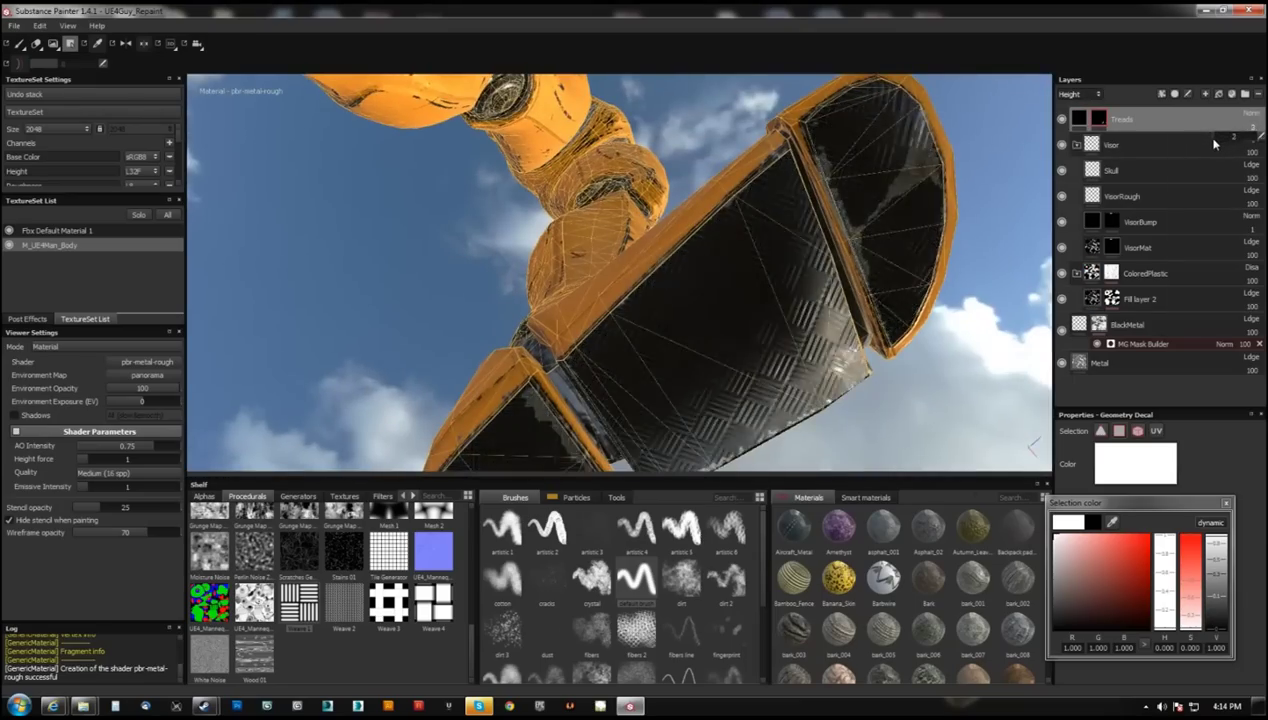
{"action": "mouse_move", "coordinate": [800, 300]}
{"action": "left_mouse_down", "text": "alt"}
{"action": "mouse_move", "coordinate": [676, 346]}
{"action": "mouse_move", "coordinate": [674, 241]}
{"action": "mouse_move", "coordinate": [640, 260]}
{"action": "left_mouse_up", "text": "alt"}
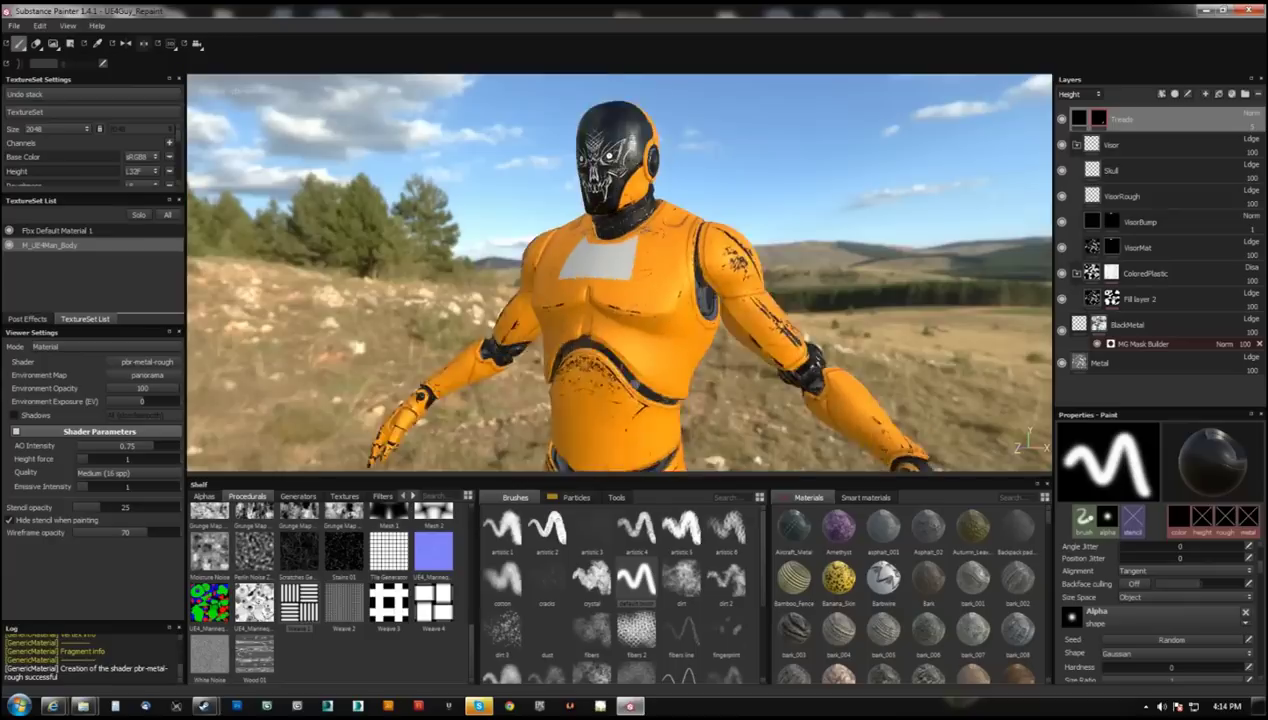
- Add a Dirt fill layer of Mortar wall with an MG Dirt generator, blended as Value
{"action": "left_click", "coordinate": [1205, 93]}
{"action": "left_click_drag", "start_coordinate": [815, 540], "coordinate": [900, 450]}
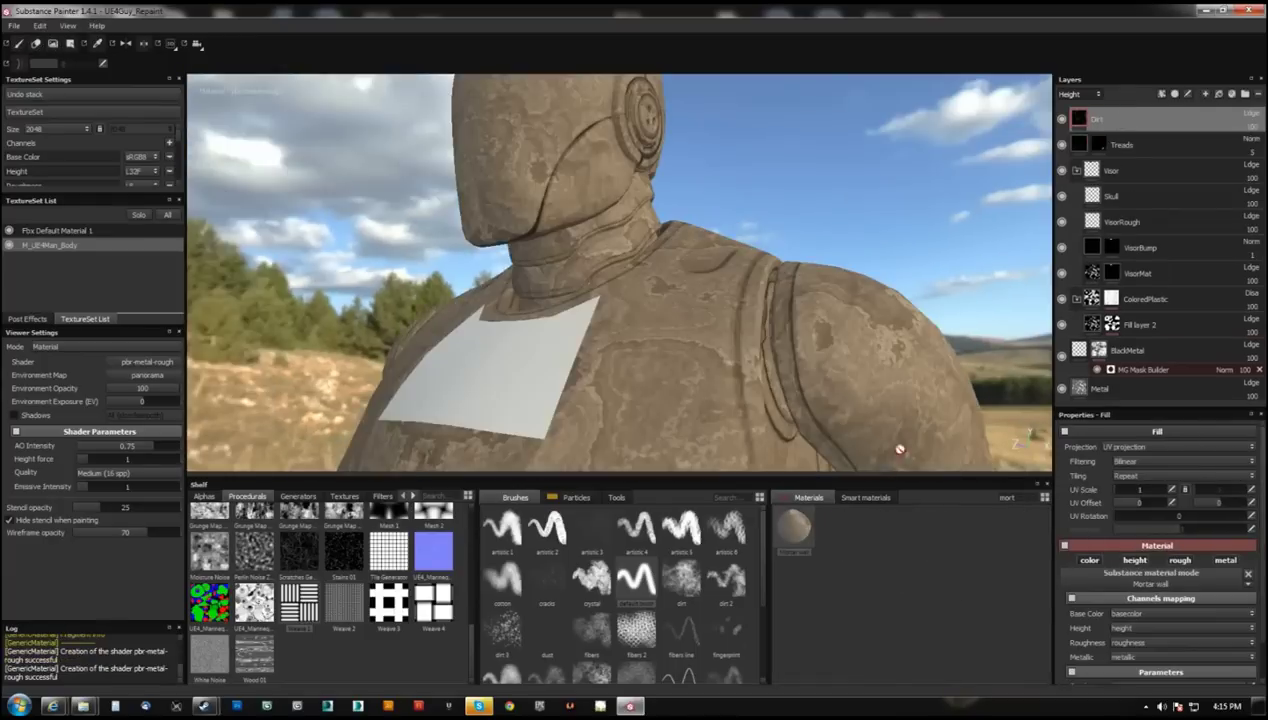
{"action": "left_click", "coordinate": [1130, 447]}
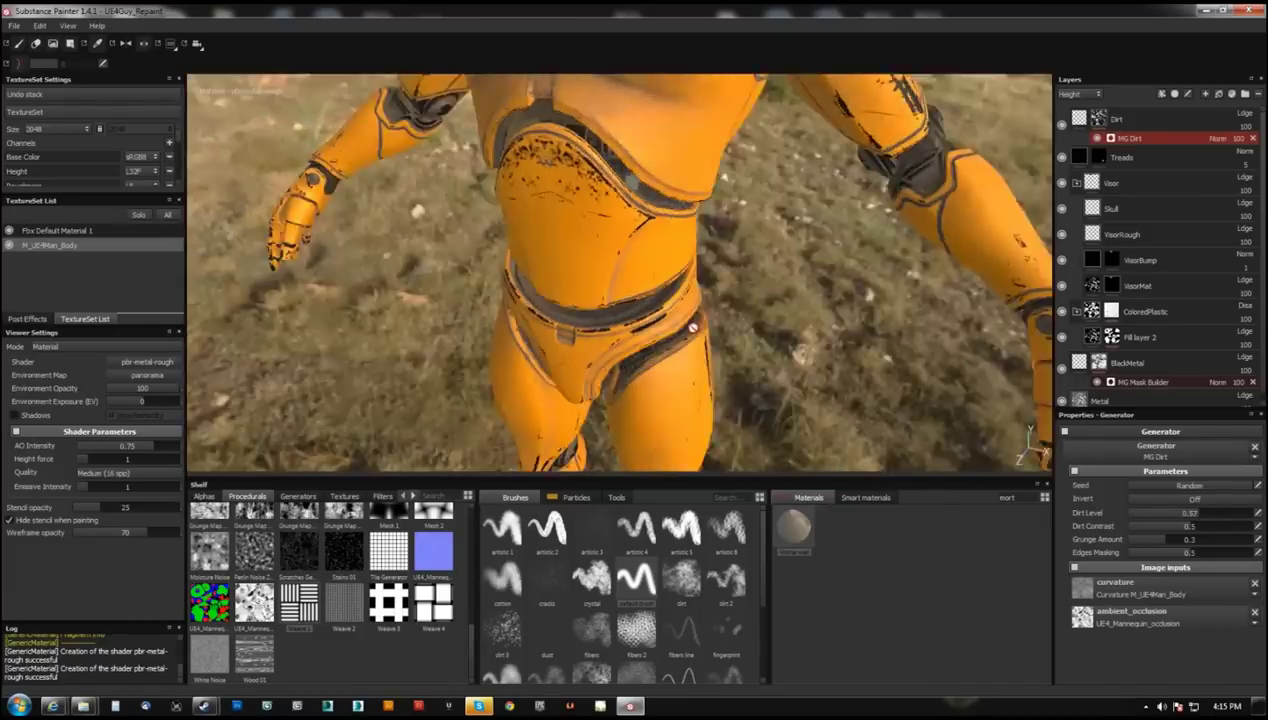
{"action": "left_click_drag", "start_coordinate": [1178, 541], "coordinate": [1183, 542]}
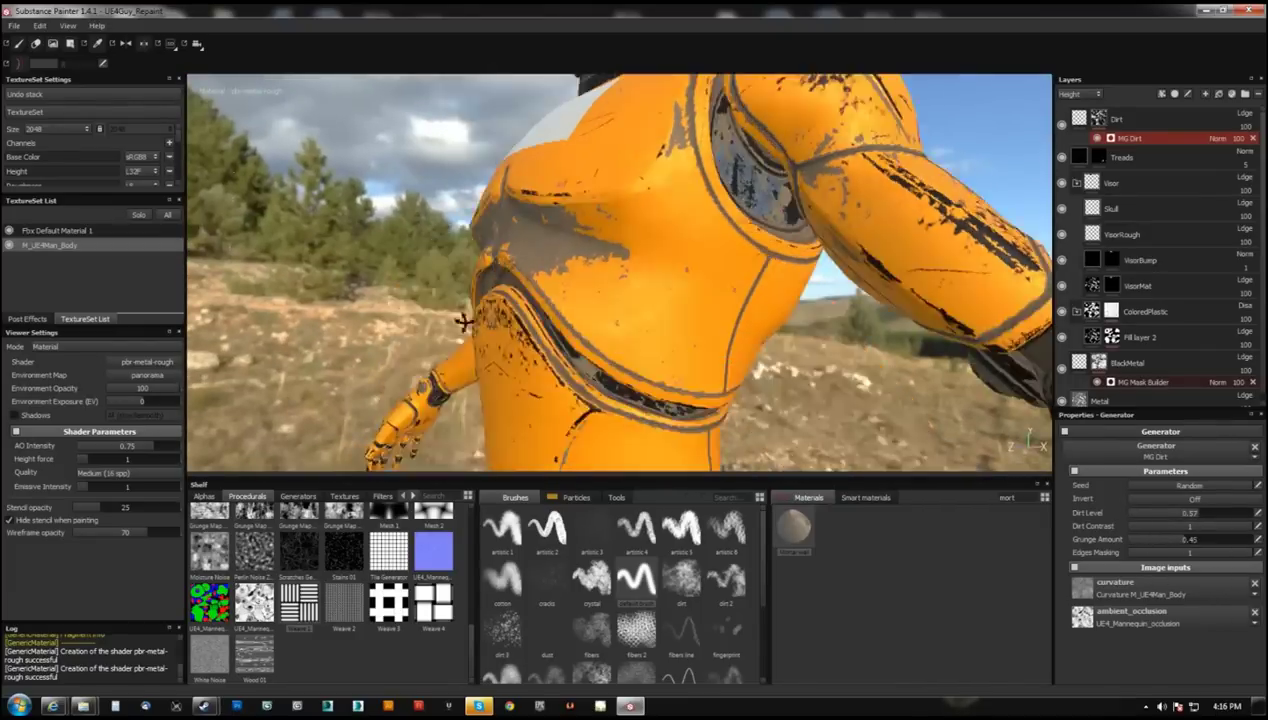
{"action": "left_click", "coordinate": [1252, 118]}
{"action": "left_click", "coordinate": [1230, 366]}
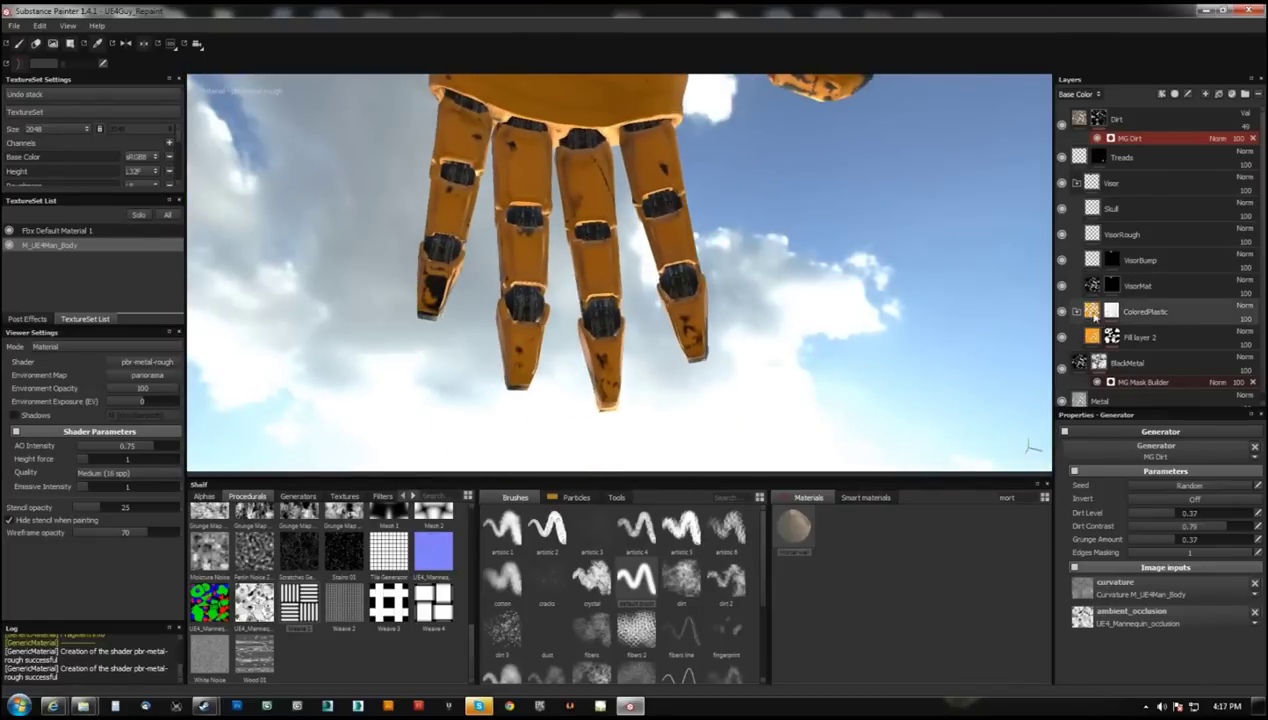
- Add a paint effect to ColoredPlastic's mask and pick mesh parts around the fingers
{"action": "left_click", "coordinate": [1115, 316]}
{"action": "left_click", "coordinate": [1174, 93]}
{"action": "left_click", "coordinate": [1170, 180]}
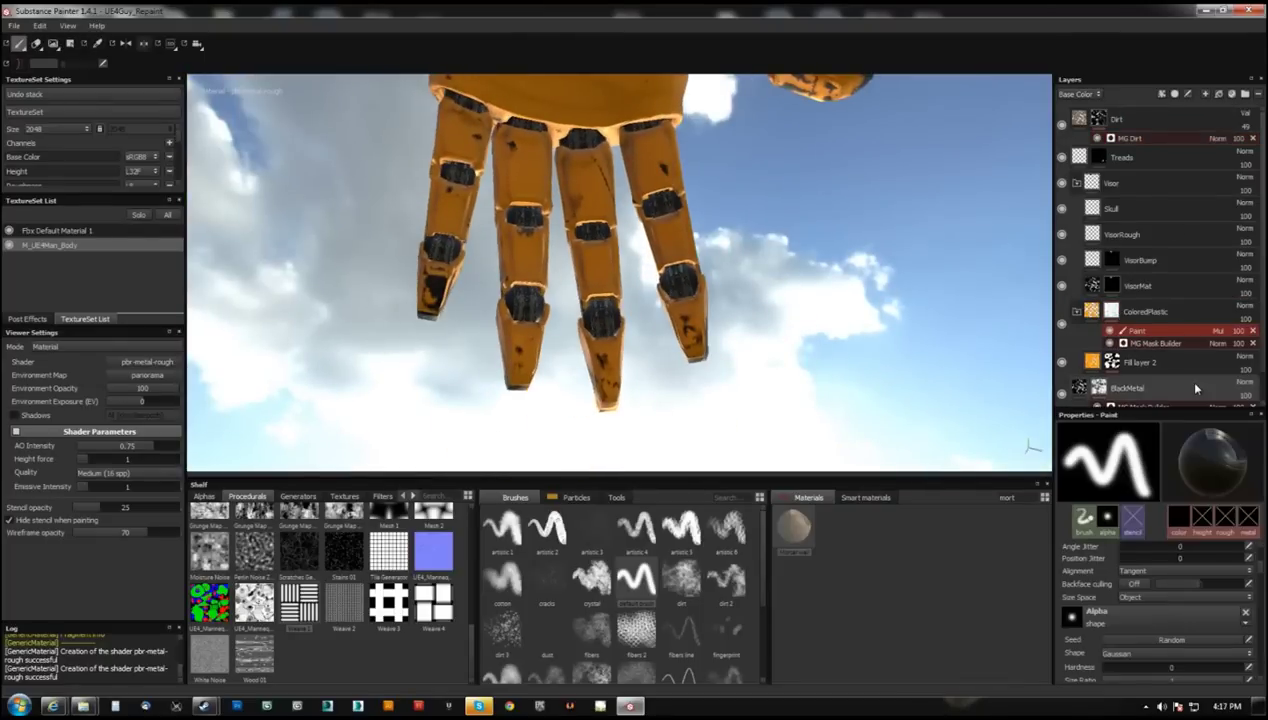
{"action": "key", "text": "4"}
{"action": "left_click", "coordinate": [1110, 462]}
{"action": "mouse_move", "coordinate": [503, 410]}
{"action": "left_mouse_down", "text": "alt"}
{"action": "mouse_move", "coordinate": [652, 268]}
{"action": "mouse_move", "coordinate": [617, 183]}
{"action": "mouse_move", "coordinate": [529, 328]}
{"action": "mouse_move", "coordinate": [580, 453]}
{"action": "mouse_move", "coordinate": [702, 368]}
{"action": "mouse_move", "coordinate": [516, 363]}
{"action": "mouse_move", "coordinate": [600, 330]}
{"action": "left_mouse_up", "text": "alt"}
{"action": "key", "text": "1"}
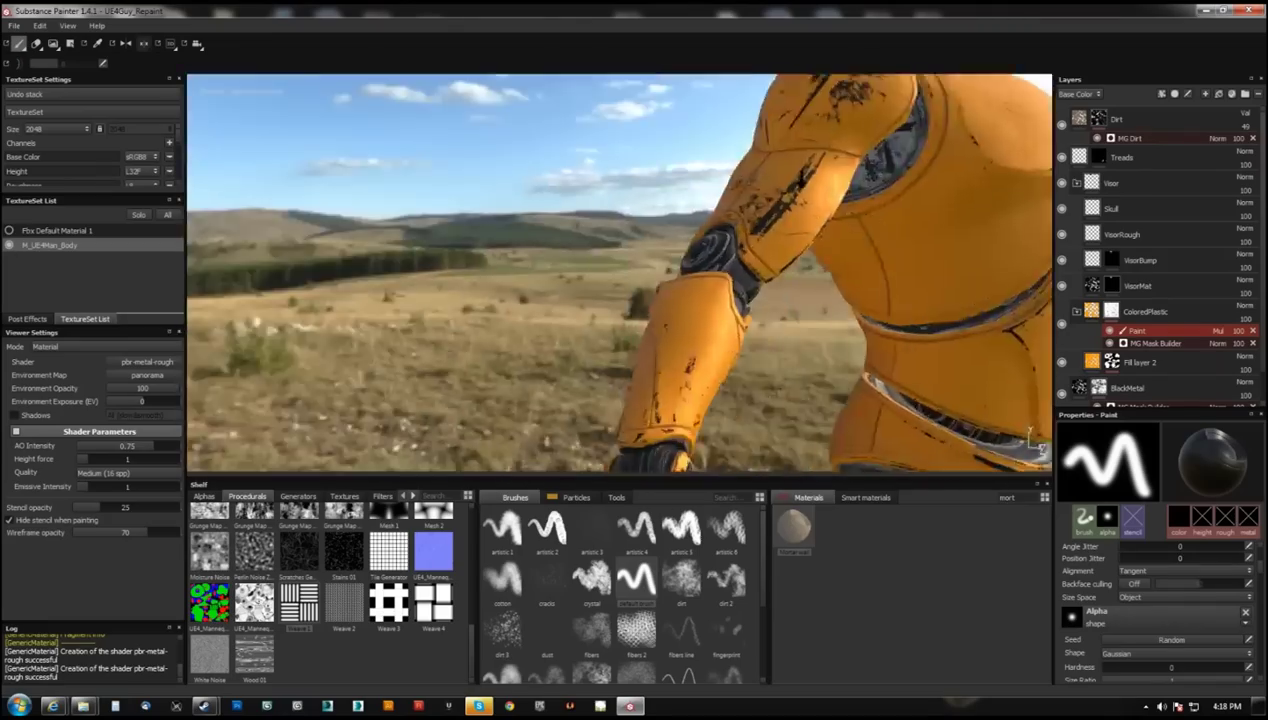
{"action": "left_click_drag", "start_coordinate": [469, 512], "coordinate": [494, 585]}
- Add a colourless fill layer with Mesh 1 in its height channel over the orange armour
{"action": "scroll", "coordinate": [330, 590], "scroll_direction": "down", "scroll_amount": 2}
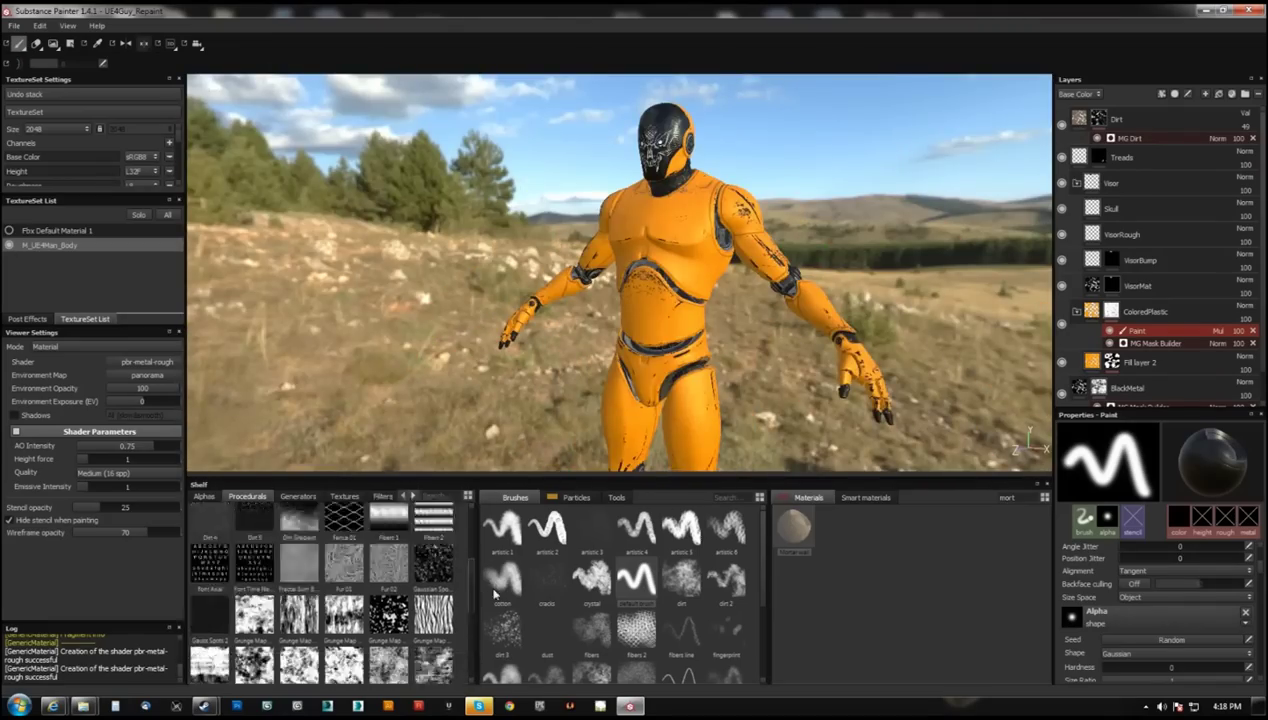
{"action": "scroll", "coordinate": [620, 270], "scroll_direction": "up", "scroll_amount": 3}
{"action": "left_click", "coordinate": [1204, 93]}
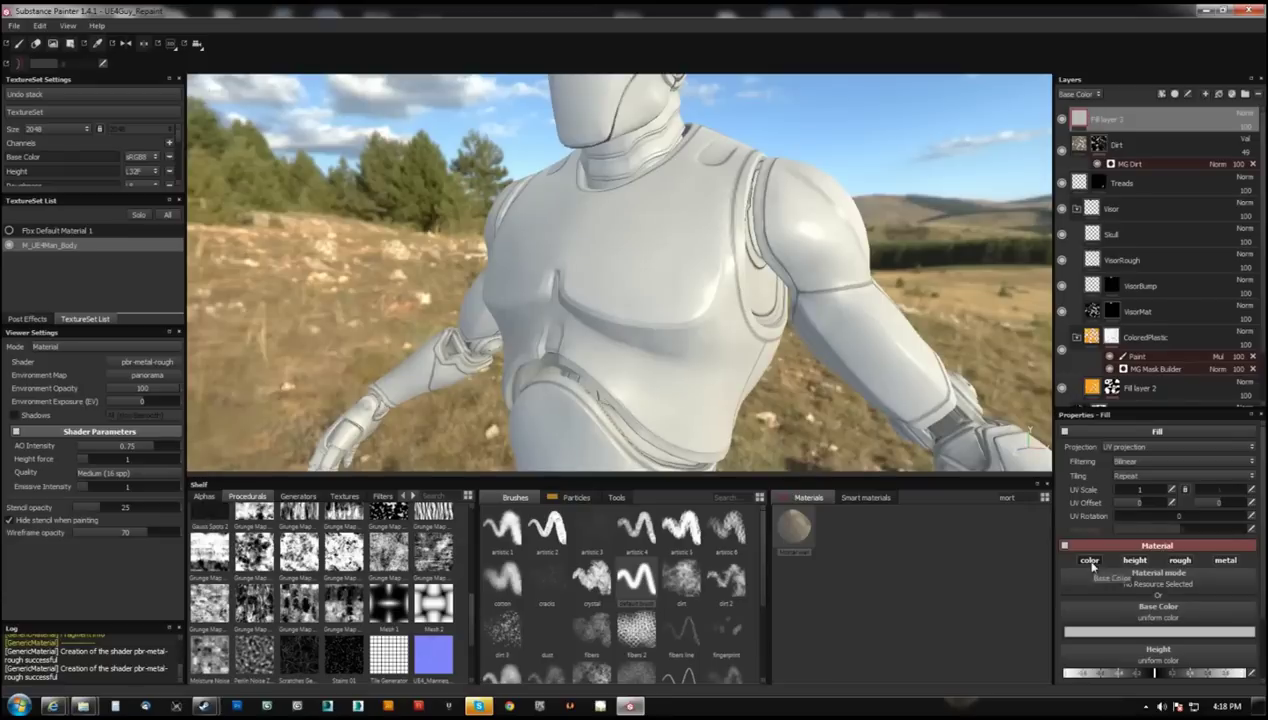
{"action": "left_click", "coordinate": [1090, 560]}
{"action": "left_click_drag", "start_coordinate": [388, 603], "coordinate": [1162, 624]}
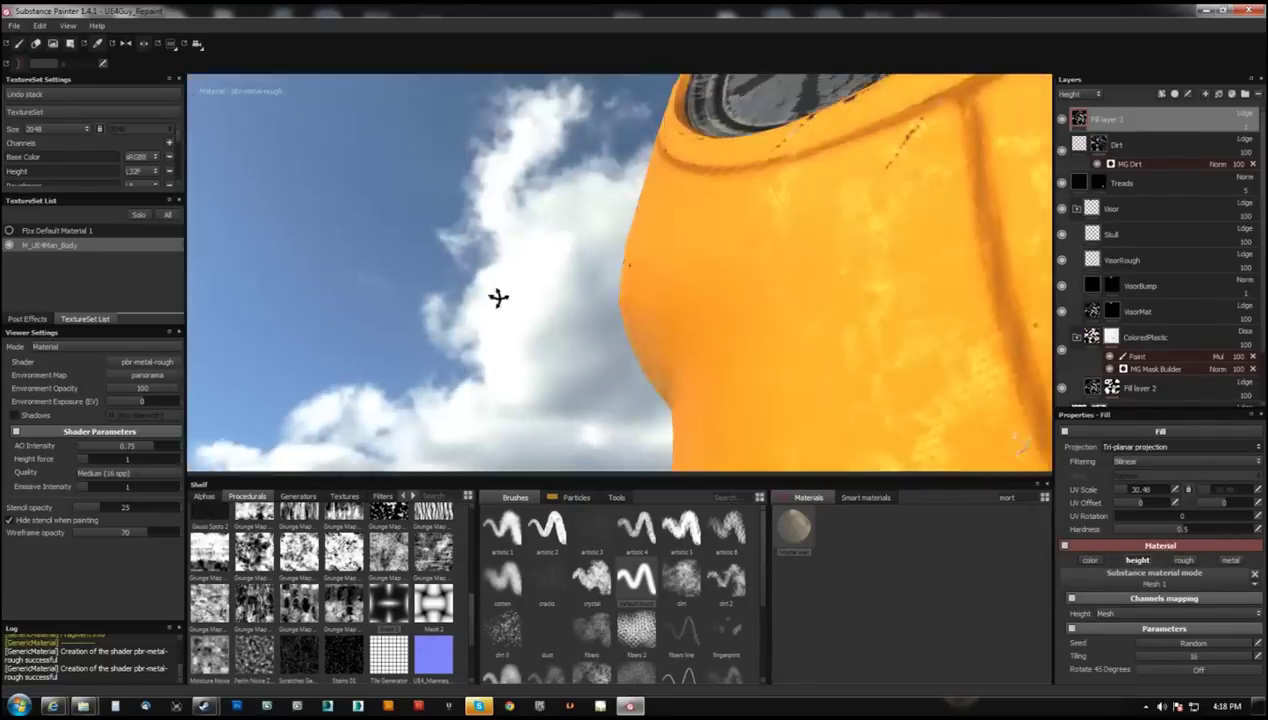
{"action": "mouse_move", "coordinate": [495, 294]}
{"action": "left_mouse_down", "text": "alt"}
{"action": "mouse_move", "coordinate": [816, 353]}
{"action": "mouse_move", "coordinate": [1050, 470]}
{"action": "left_mouse_up", "text": "alt"}
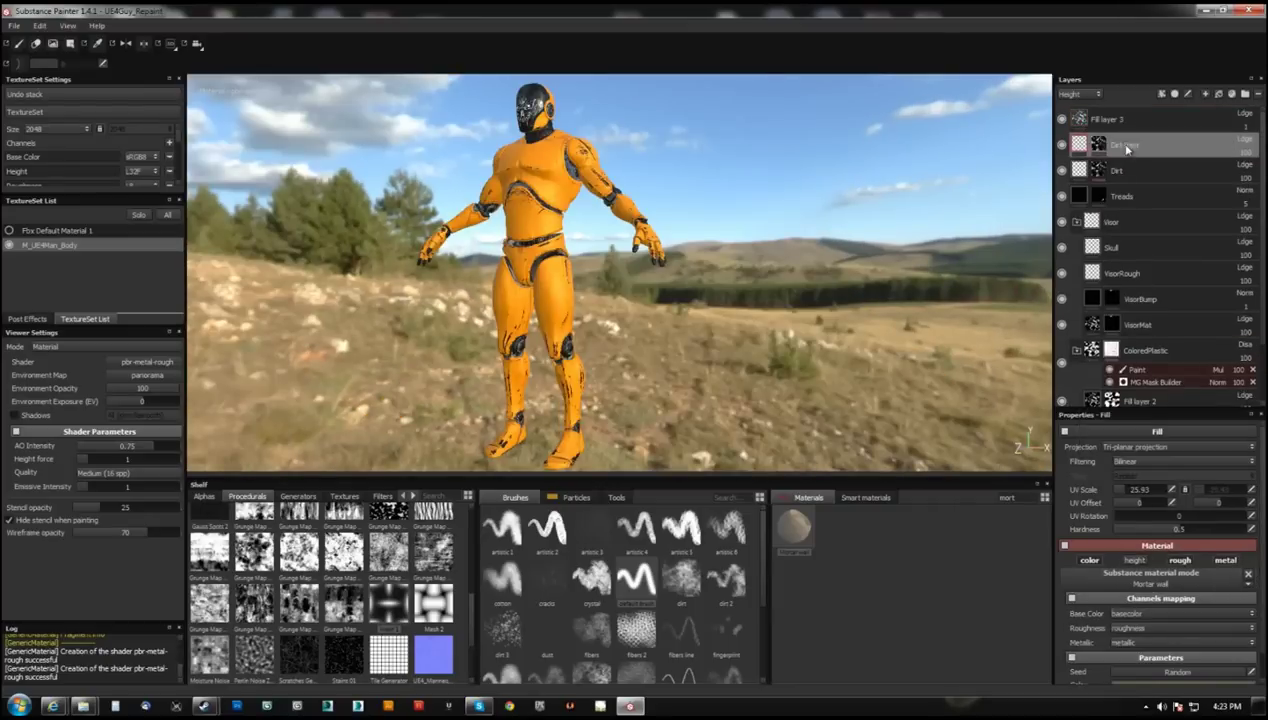
- Add an MG Ground Dirt generator to the Dirt Feet mask and move the layer above Fill layer 3
{"action": "right_click", "coordinate": [1127, 148]}
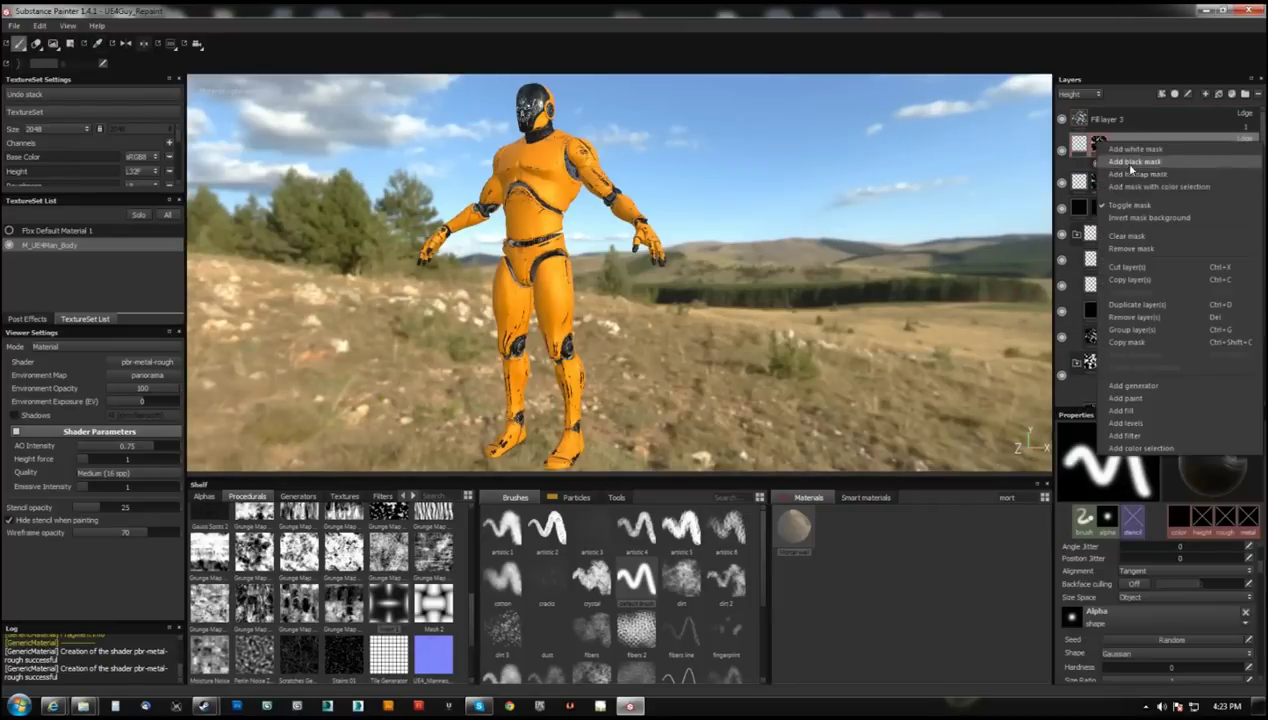
{"action": "left_click", "coordinate": [1175, 211]}
{"action": "left_click", "coordinate": [1173, 539]}
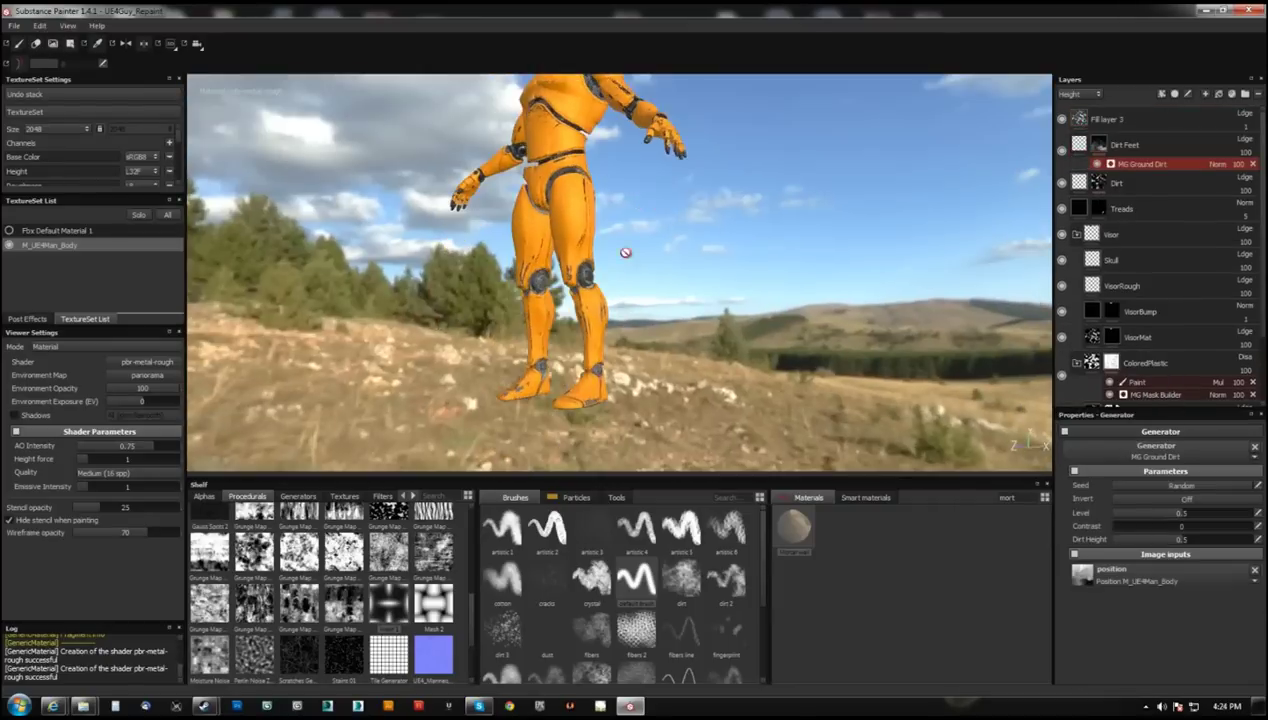
{"action": "scroll", "coordinate": [954, 292], "scroll_direction": "up", "scroll_amount": 3}
{"action": "left_click_drag", "start_coordinate": [954, 292], "coordinate": [645, 335], "text": "alt"}
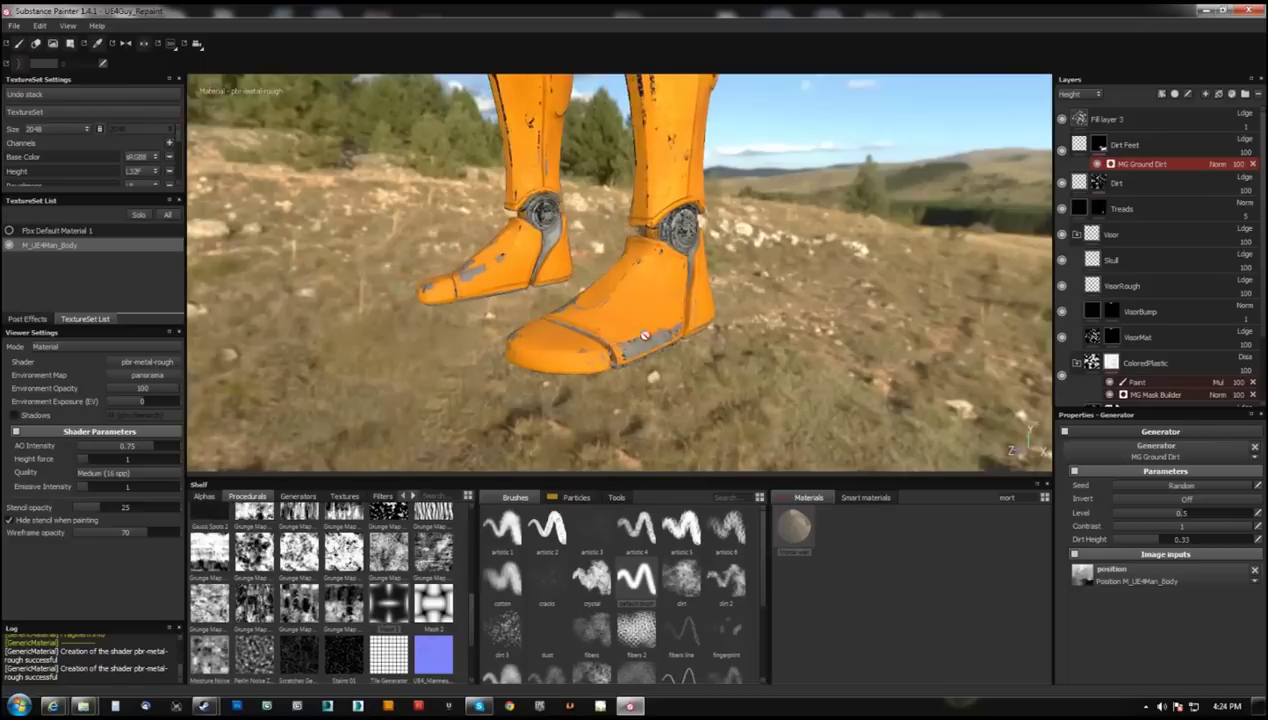
{"action": "left_click", "coordinate": [1080, 145]}
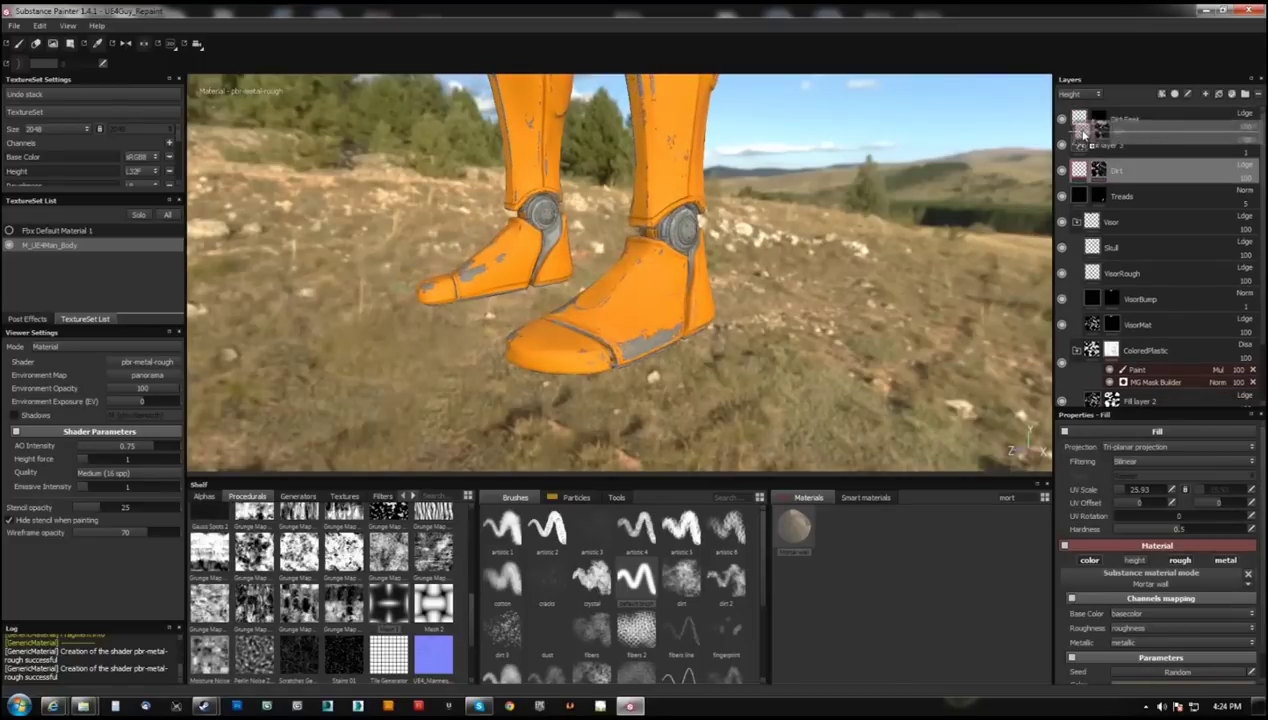
{"action": "left_click_drag", "start_coordinate": [1083, 133], "coordinate": [1080, 145]}
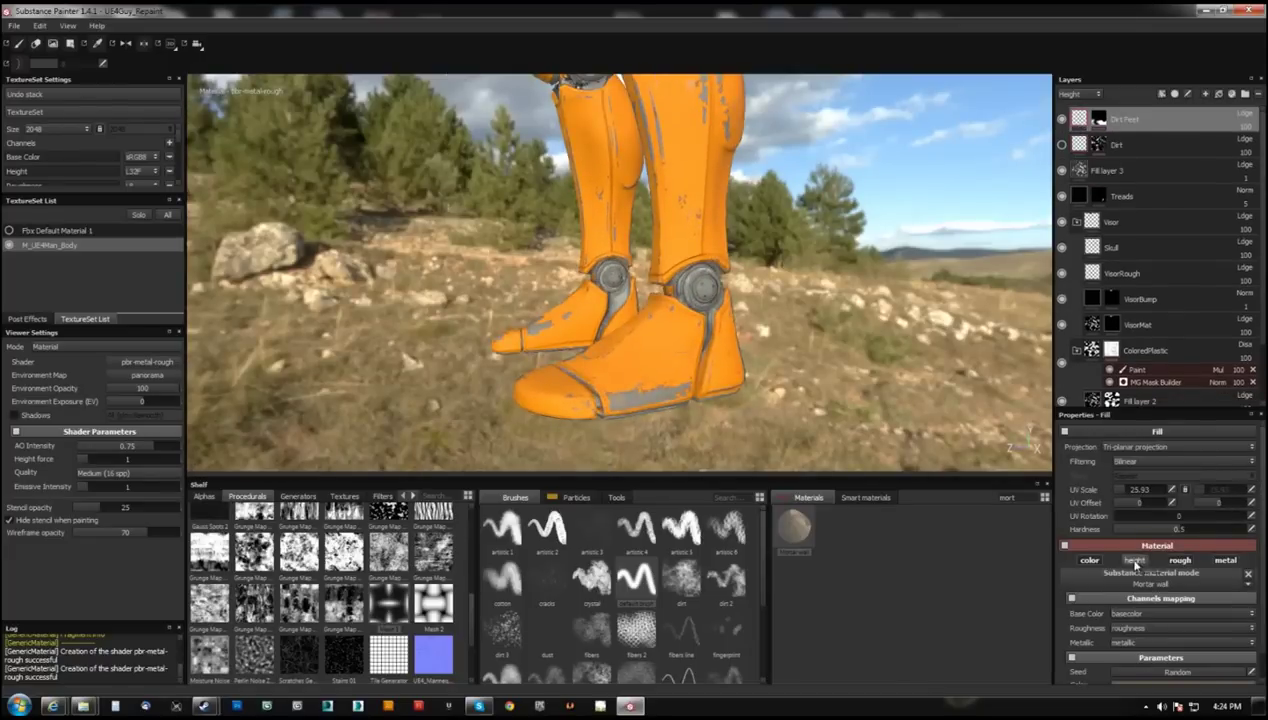
- Switch the ground dirt to Overlay blending and check the grime on the boots and calves
{"action": "left_click_drag", "start_coordinate": [758, 130], "coordinate": [640, 200], "text": "alt"}
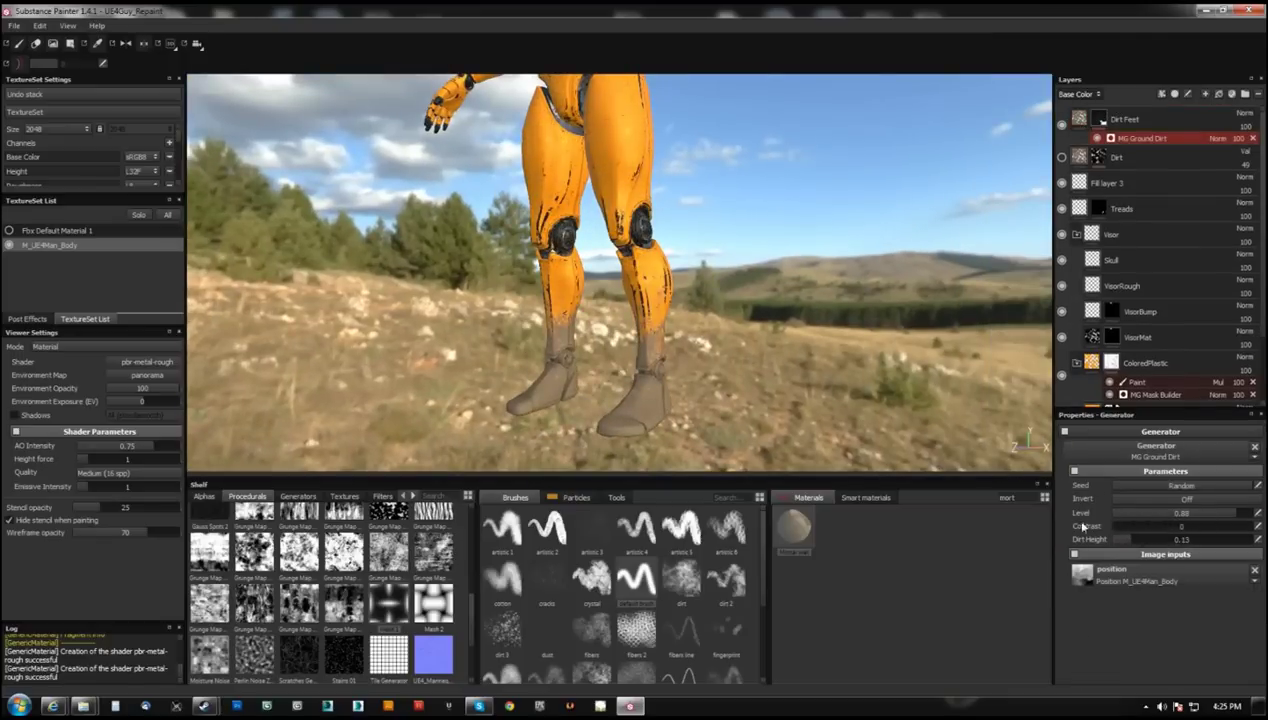
{"action": "left_click_drag", "start_coordinate": [807, 298], "coordinate": [760, 320], "text": "alt"}
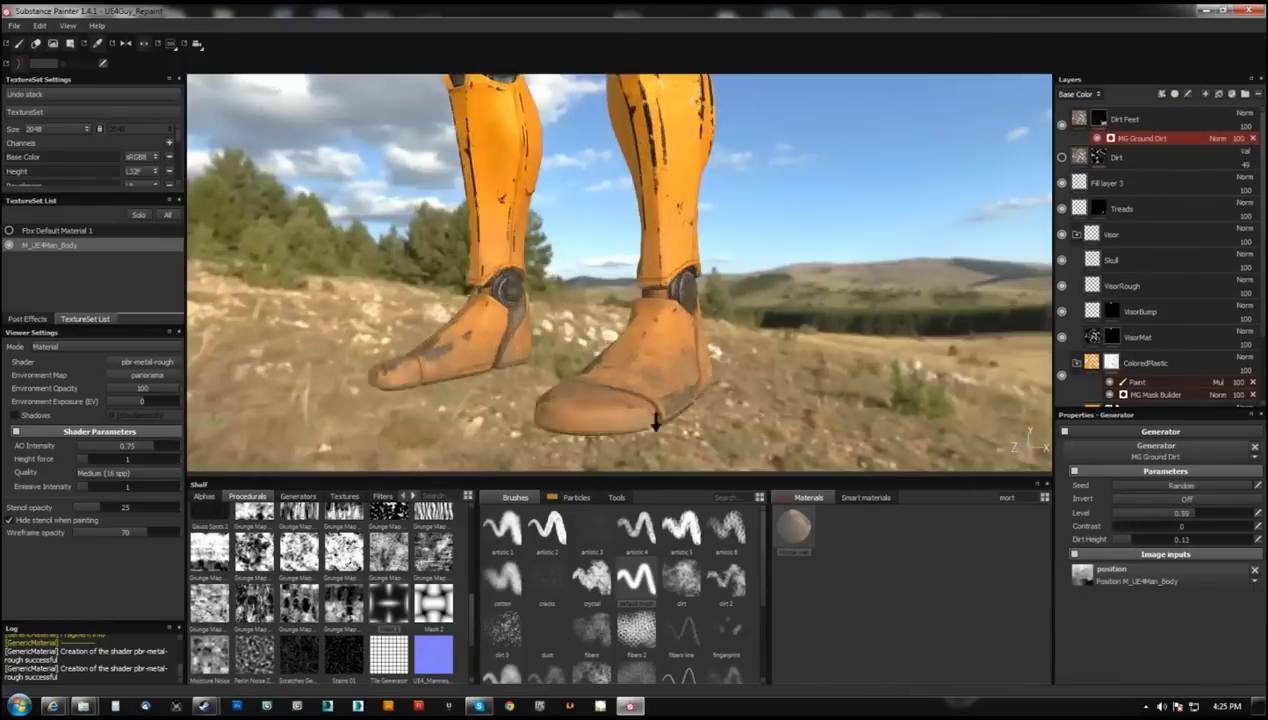
{"action": "left_click", "coordinate": [1212, 137]}
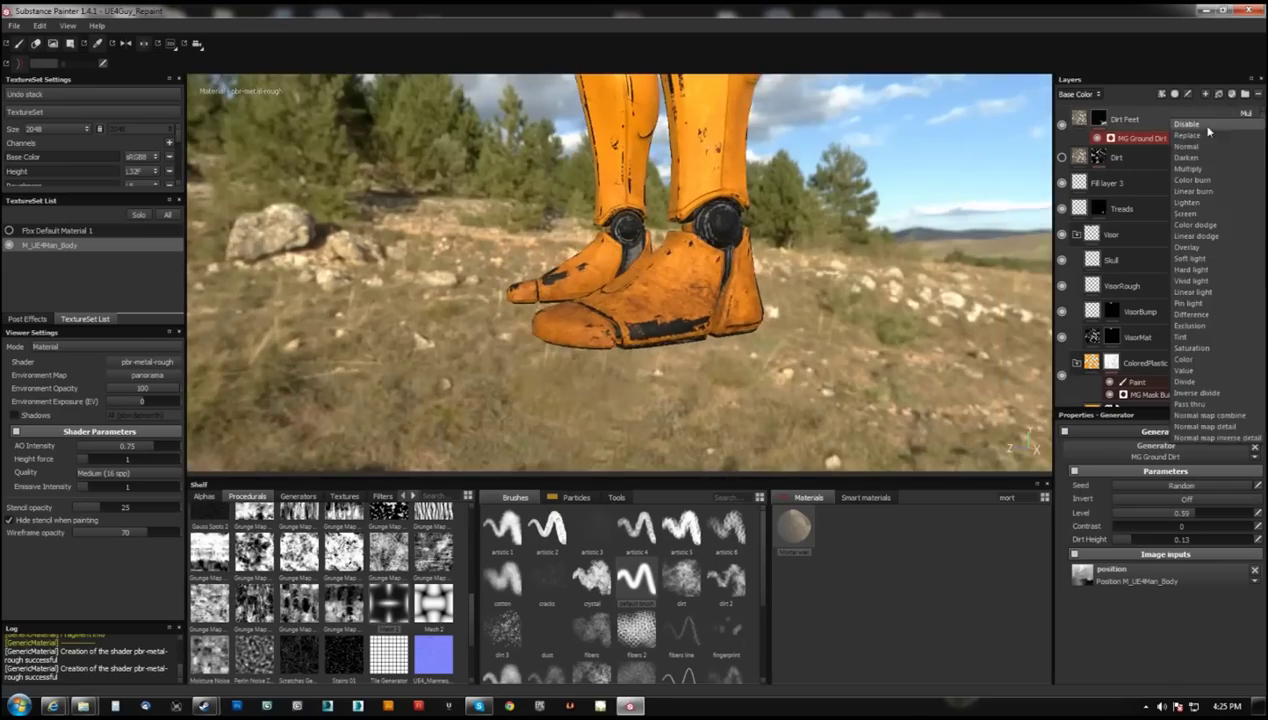
{"action": "left_click", "coordinate": [1190, 247]}
{"action": "mouse_move", "coordinate": [900, 250]}
{"action": "left_mouse_down", "text": "alt"}
{"action": "mouse_move", "coordinate": [732, 165]}
{"action": "mouse_move", "coordinate": [749, 337]}
{"action": "left_mouse_up", "text": "alt"}
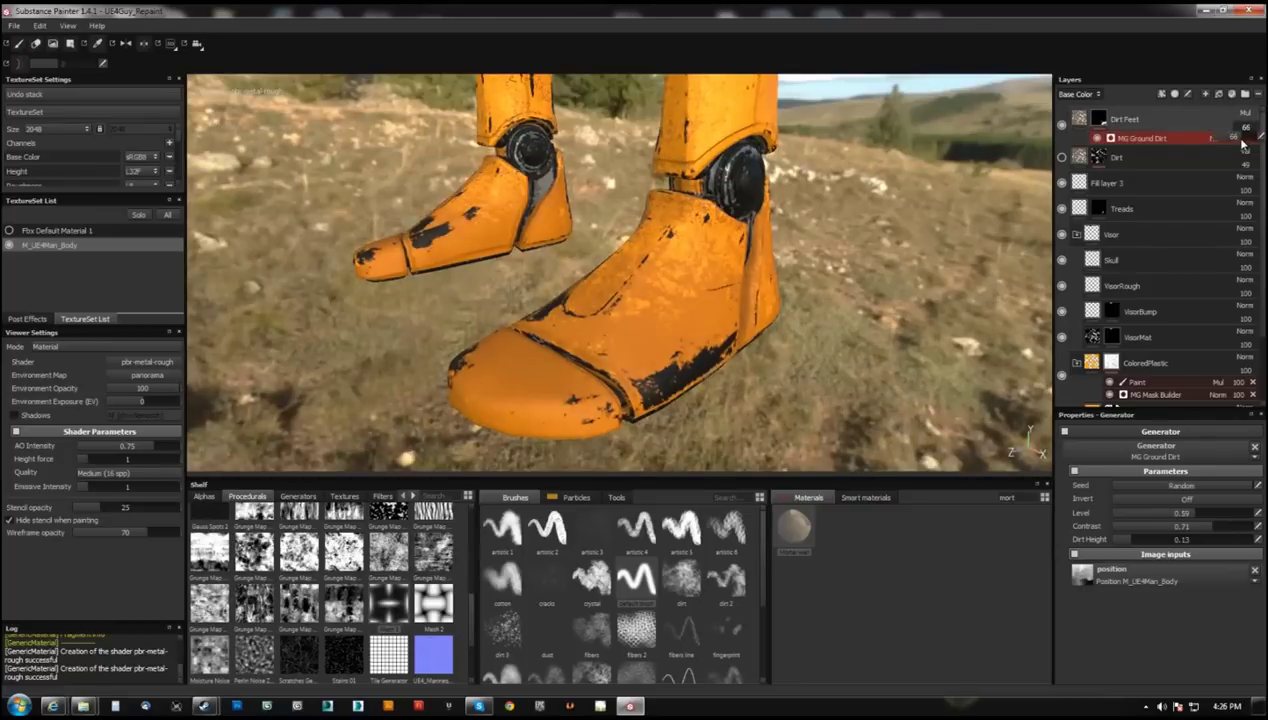
{"action": "left_click", "coordinate": [1140, 119]}
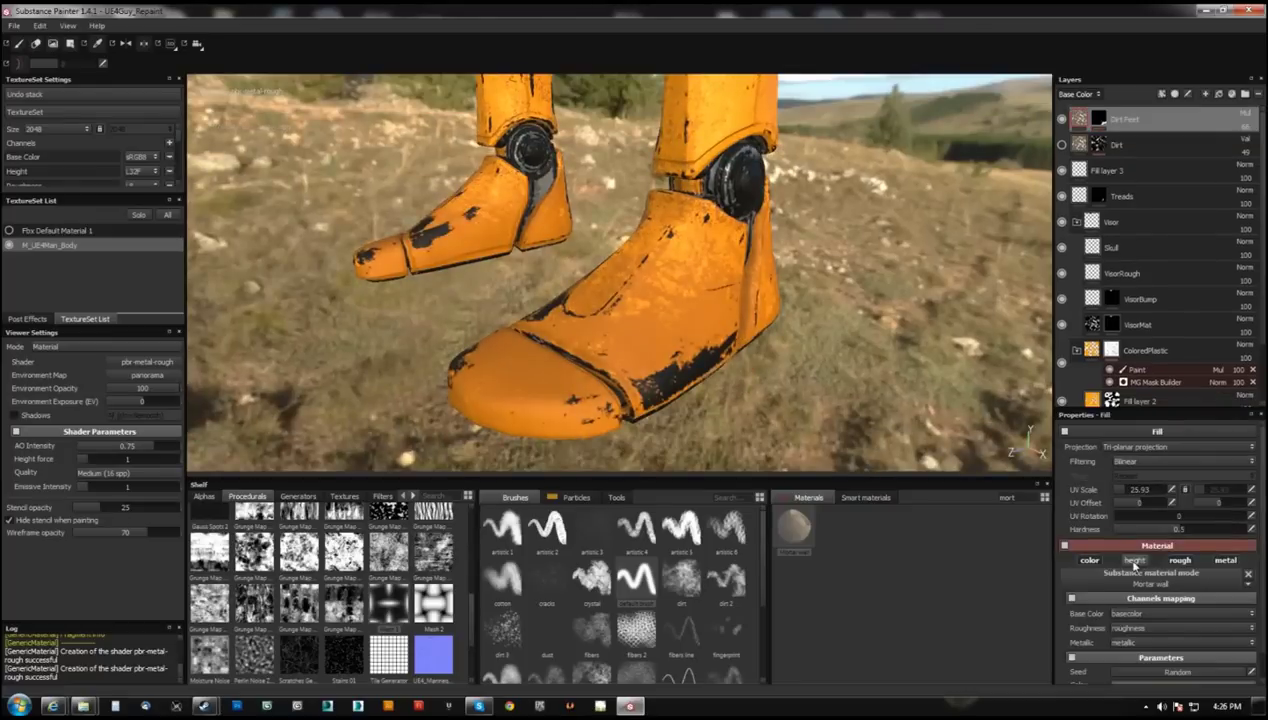
{"action": "left_click", "coordinate": [1243, 113]}
{"action": "key", "text": "Escape"}
{"action": "left_click_drag", "start_coordinate": [620, 270], "coordinate": [700, 300], "text": "alt"}
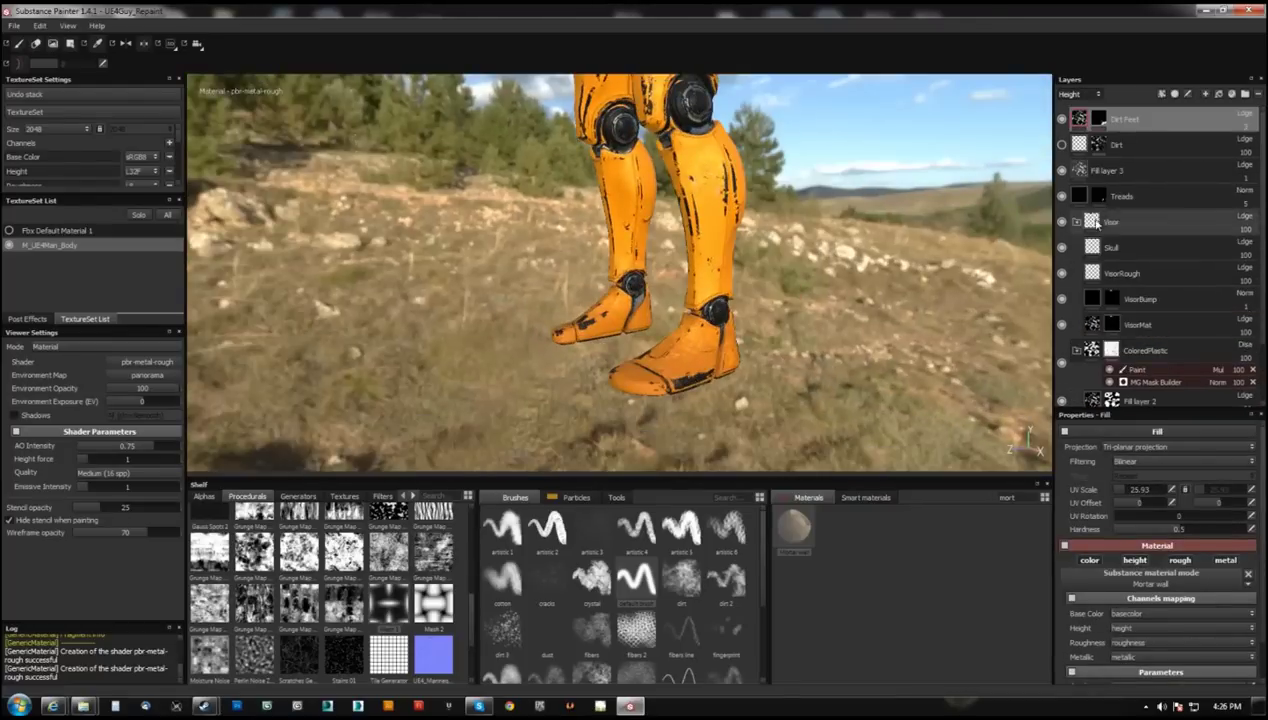
- Revisit ColoredPlastic's Paint effect with mesh-part picking on the legs, then add a new paint layer
{"action": "left_click", "coordinate": [1137, 369]}
{"action": "key", "text": "4"}
{"action": "mouse_move", "coordinate": [745, 271]}
{"action": "left_mouse_down", "text": "alt"}
{"action": "mouse_move", "coordinate": [894, 268]}
{"action": "mouse_move", "coordinate": [594, 320]}
{"action": "mouse_move", "coordinate": [660, 420]}
{"action": "mouse_move", "coordinate": [675, 292]}
{"action": "mouse_move", "coordinate": [684, 396]}
{"action": "mouse_move", "coordinate": [632, 358]}
{"action": "left_mouse_up", "text": "alt"}
{"action": "key", "text": "1"}
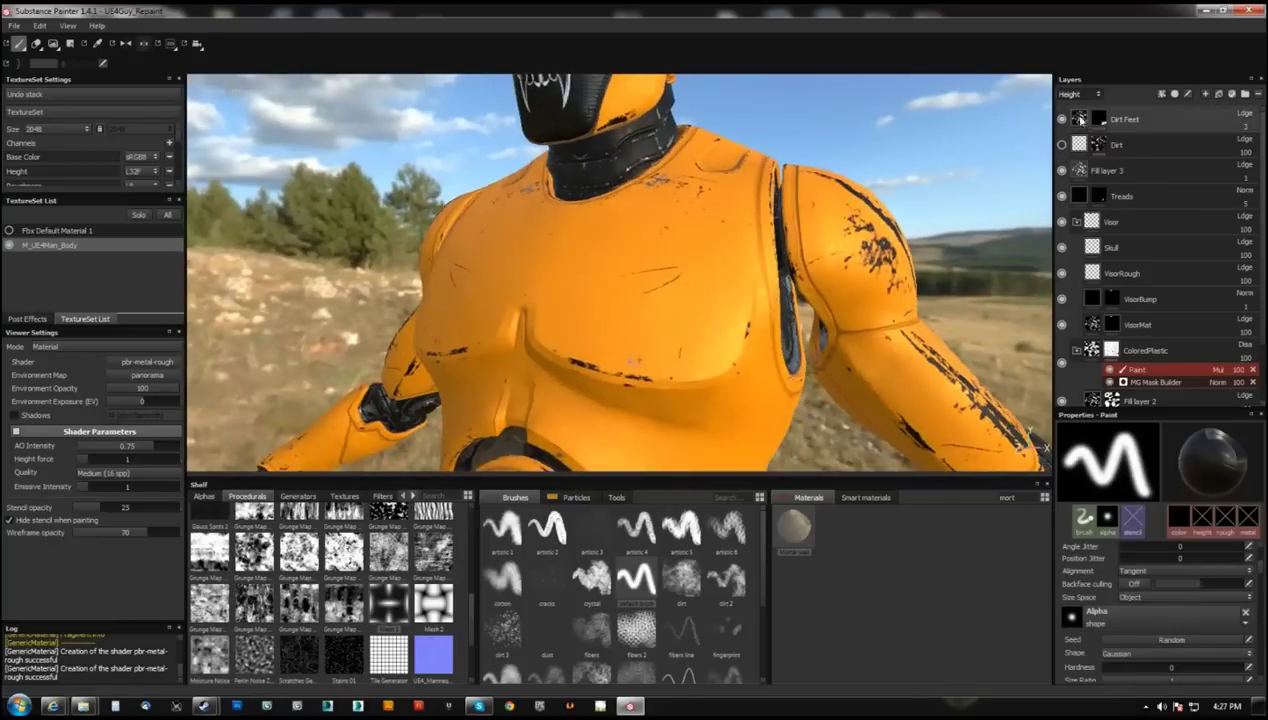
{"action": "key", "text": "ctrl+shift+l"}
{"action": "type", "text": "Grease"}
- Give the grease paint a near-black colour and spray dripping streaks over the torso
{"action": "left_click", "coordinate": [1176, 515]}
{"action": "left_click", "coordinate": [1155, 597]}
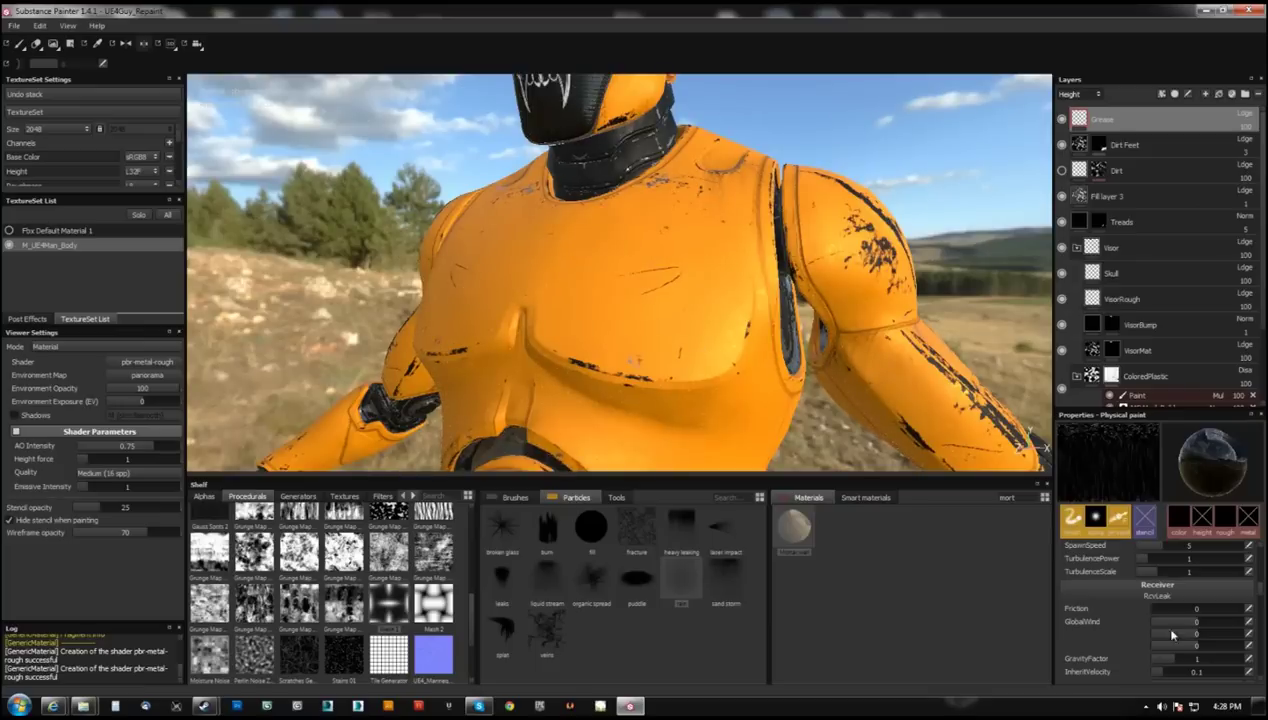
{"action": "scroll", "coordinate": [1156, 625], "scroll_direction": "down", "scroll_amount": 3}
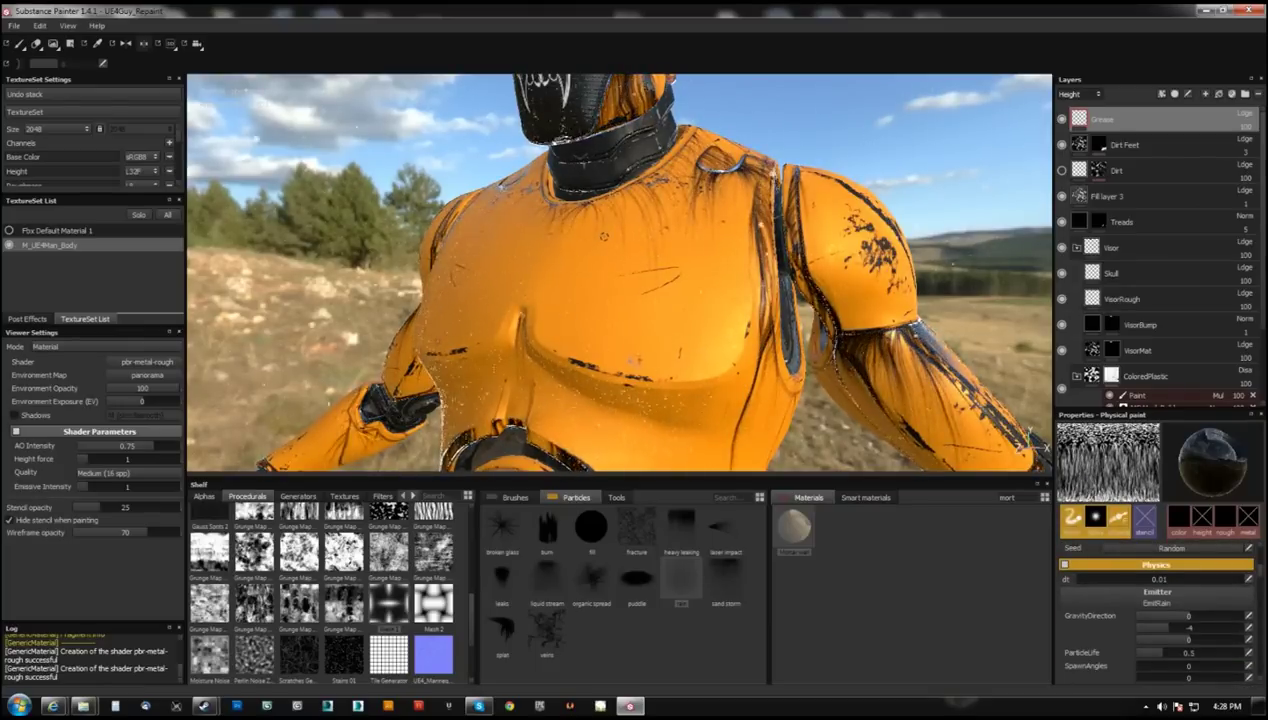
{"action": "left_click_drag", "start_coordinate": [442, 400], "coordinate": [700, 400], "text": "alt"}
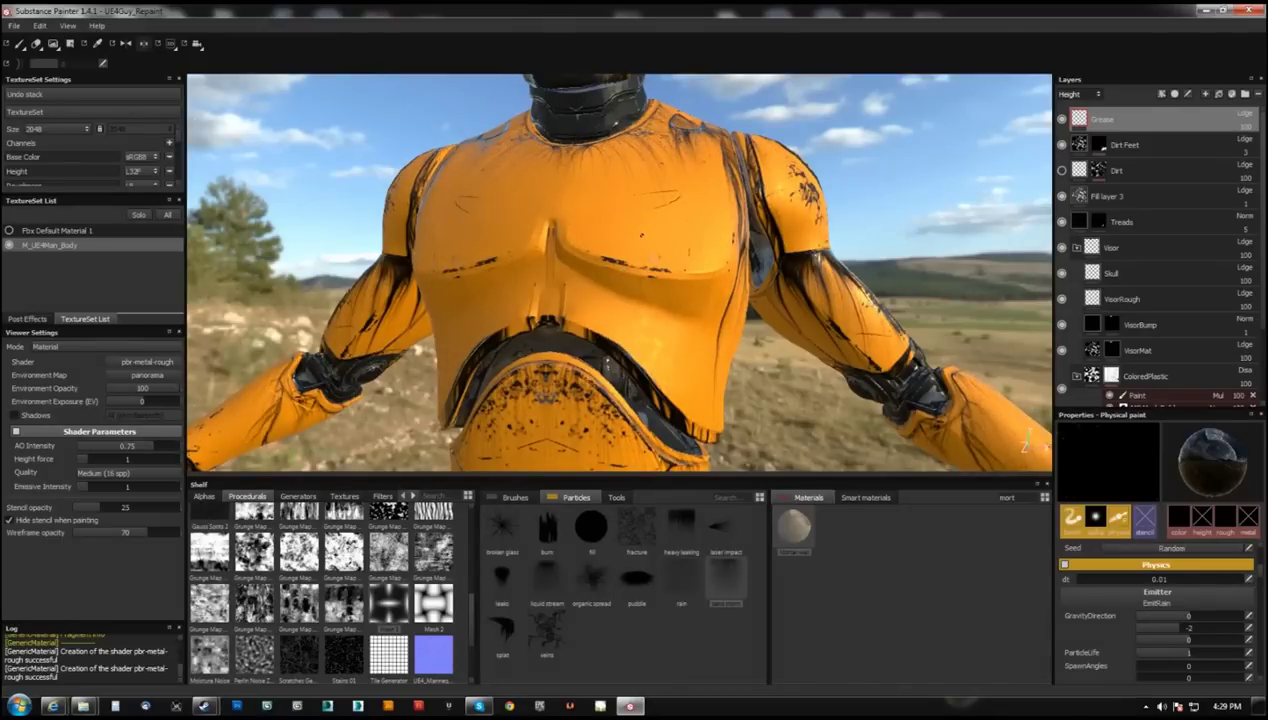
{"action": "left_click_drag", "start_coordinate": [607, 365], "coordinate": [558, 272], "text": "alt"}
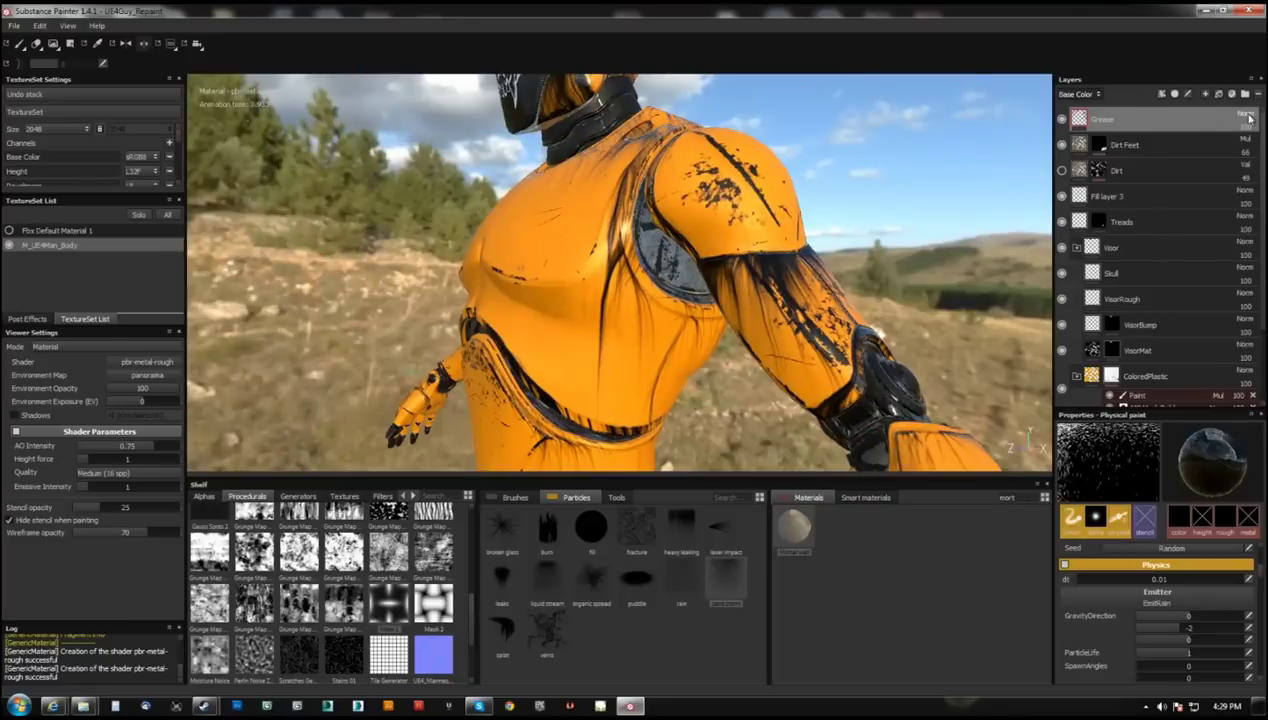
- Try several blend modes on the Grease layer, settle on Exclusion, and review it from all sides
{"action": "left_click", "coordinate": [1240, 118]}
{"action": "left_click", "coordinate": [1184, 364]}
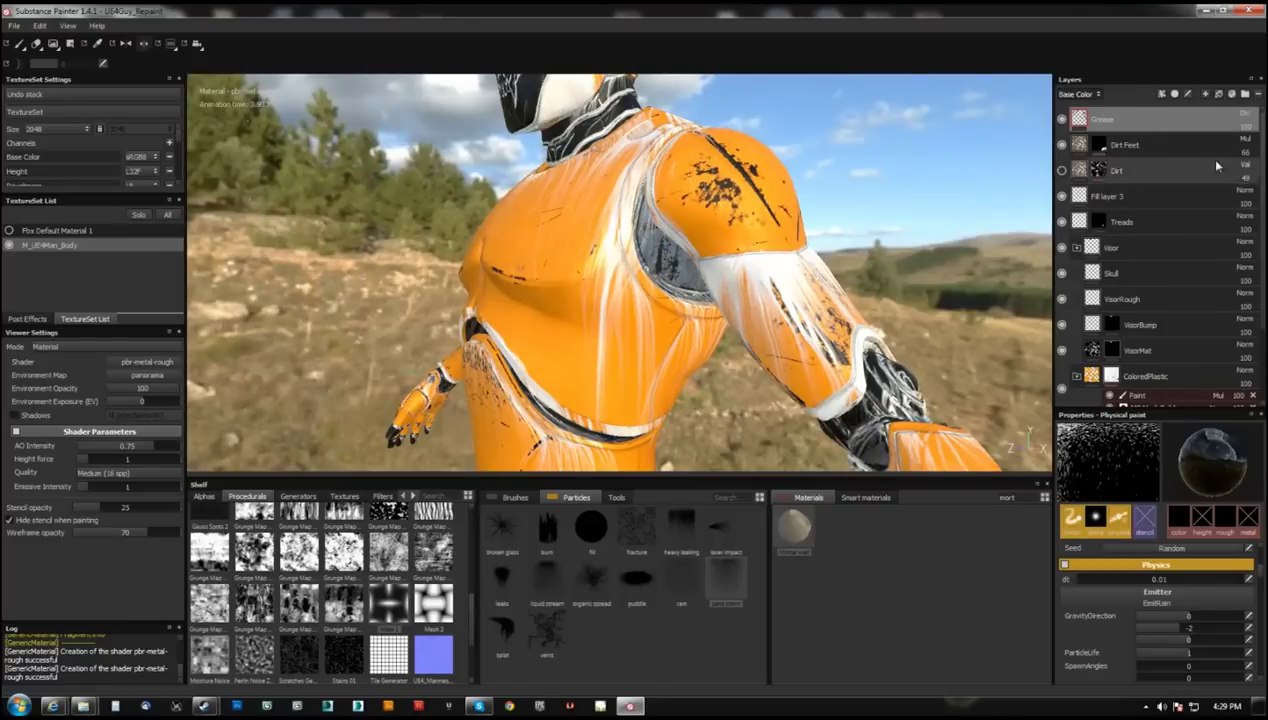
{"action": "left_click", "coordinate": [1240, 118]}
{"action": "left_click", "coordinate": [1192, 395]}
{"action": "left_click", "coordinate": [1244, 117]}
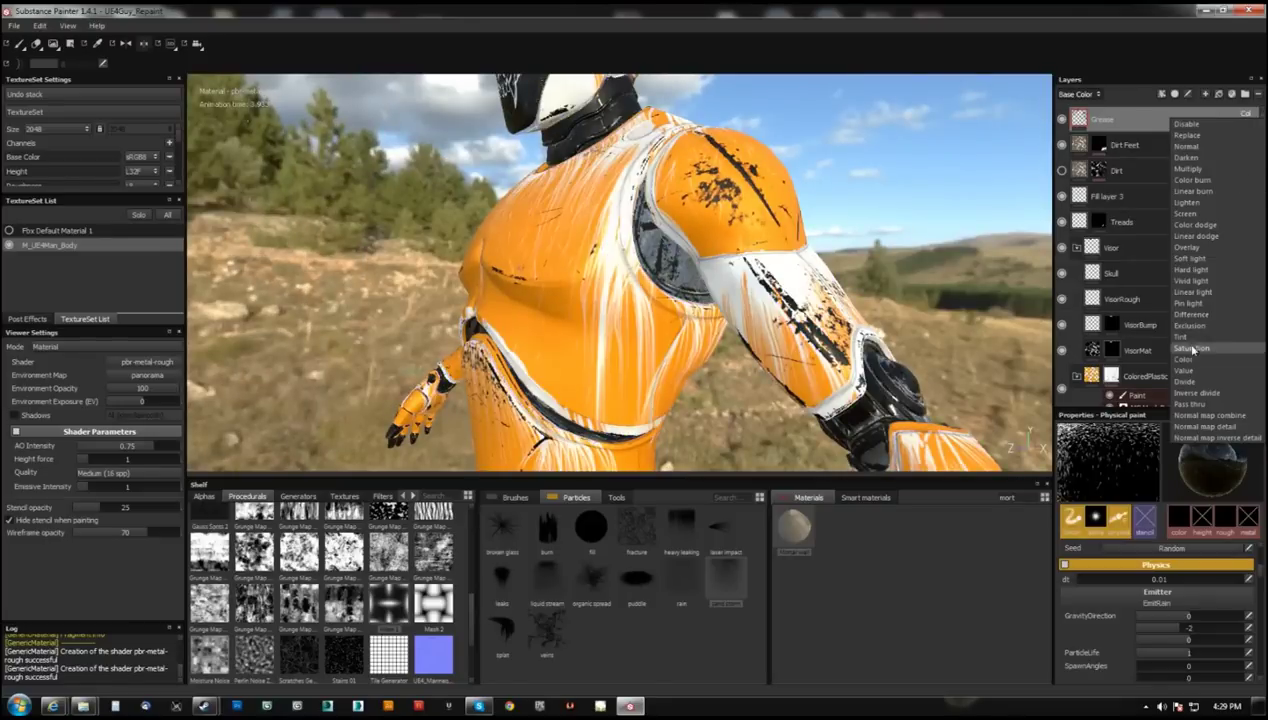
{"action": "left_click", "coordinate": [1188, 370]}
{"action": "mouse_move", "coordinate": [760, 260]}
{"action": "left_mouse_down", "text": "alt"}
{"action": "mouse_move", "coordinate": [916, 220]}
{"action": "mouse_move", "coordinate": [900, 300]}
{"action": "left_mouse_up", "text": "alt"}
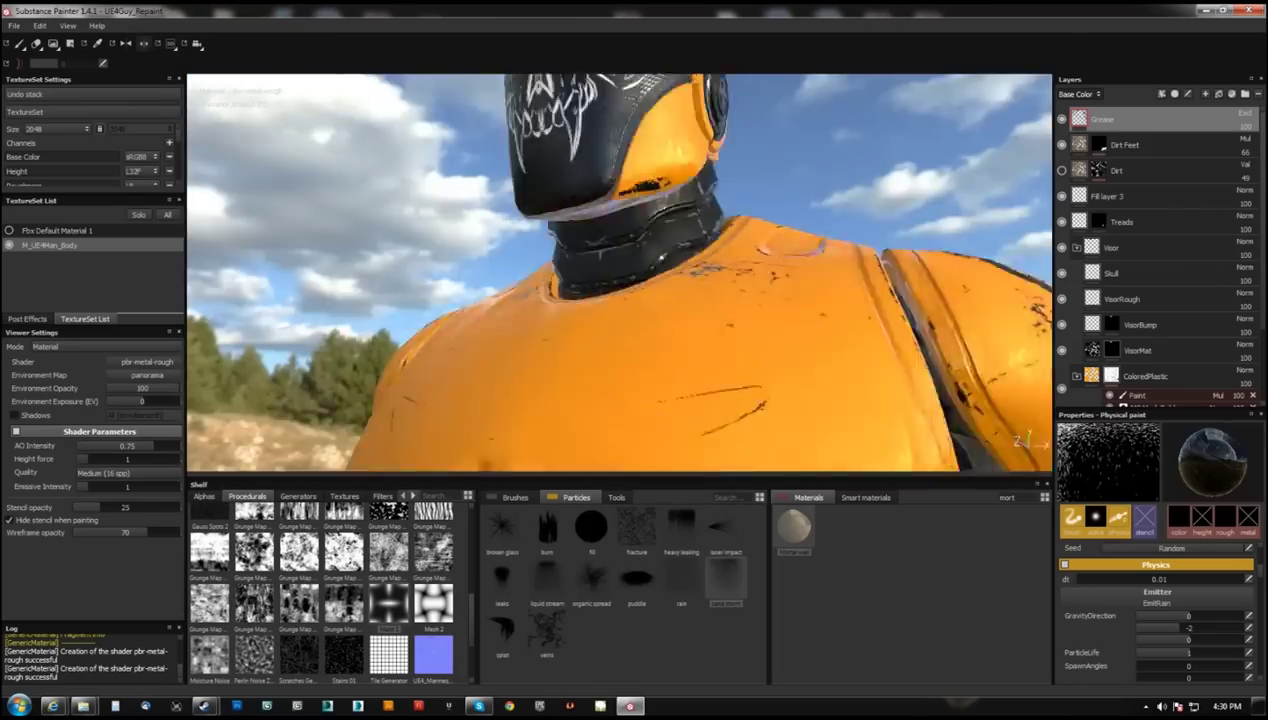
{"action": "mouse_move", "coordinate": [659, 251]}
{"action": "left_mouse_down", "text": "alt"}
{"action": "mouse_move", "coordinate": [594, 356]}
{"action": "mouse_move", "coordinate": [640, 300]}
{"action": "mouse_move", "coordinate": [514, 448]}
{"action": "left_mouse_up", "text": "alt"}
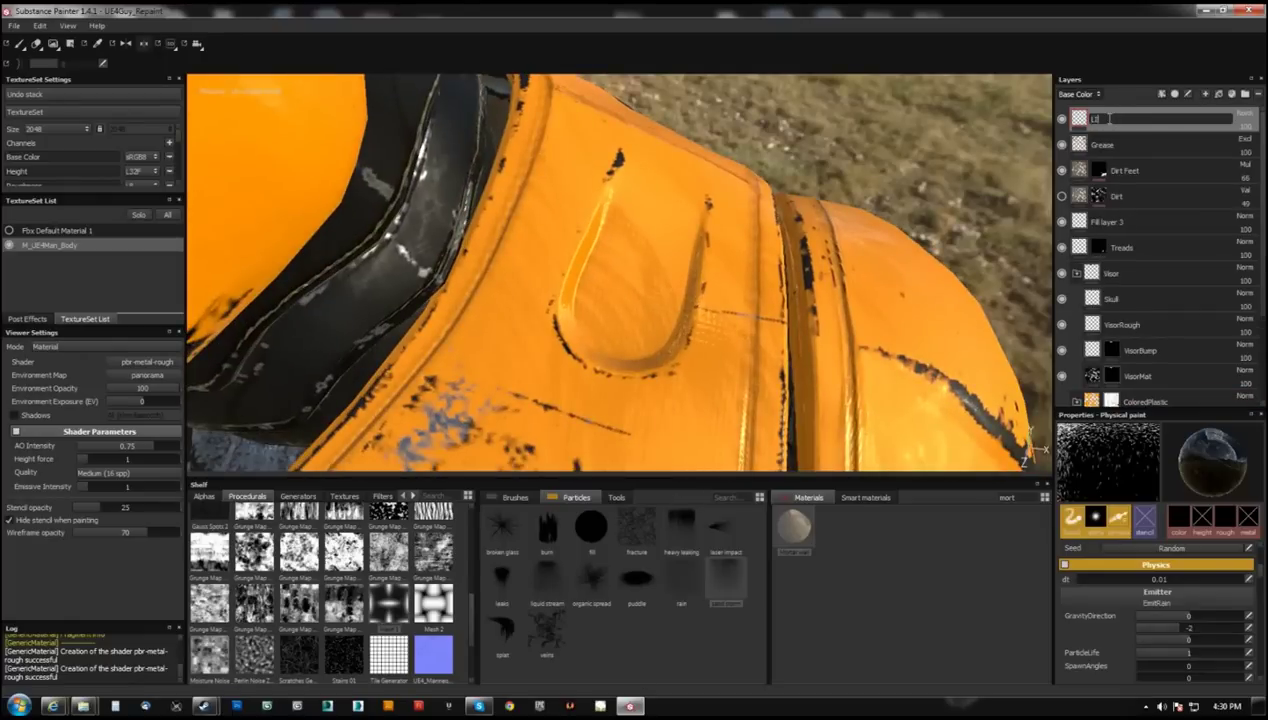
- Make the paint emit red light and choose a round brush shape for the shoulder lamps
{"action": "left_click", "coordinate": [1178, 510]}
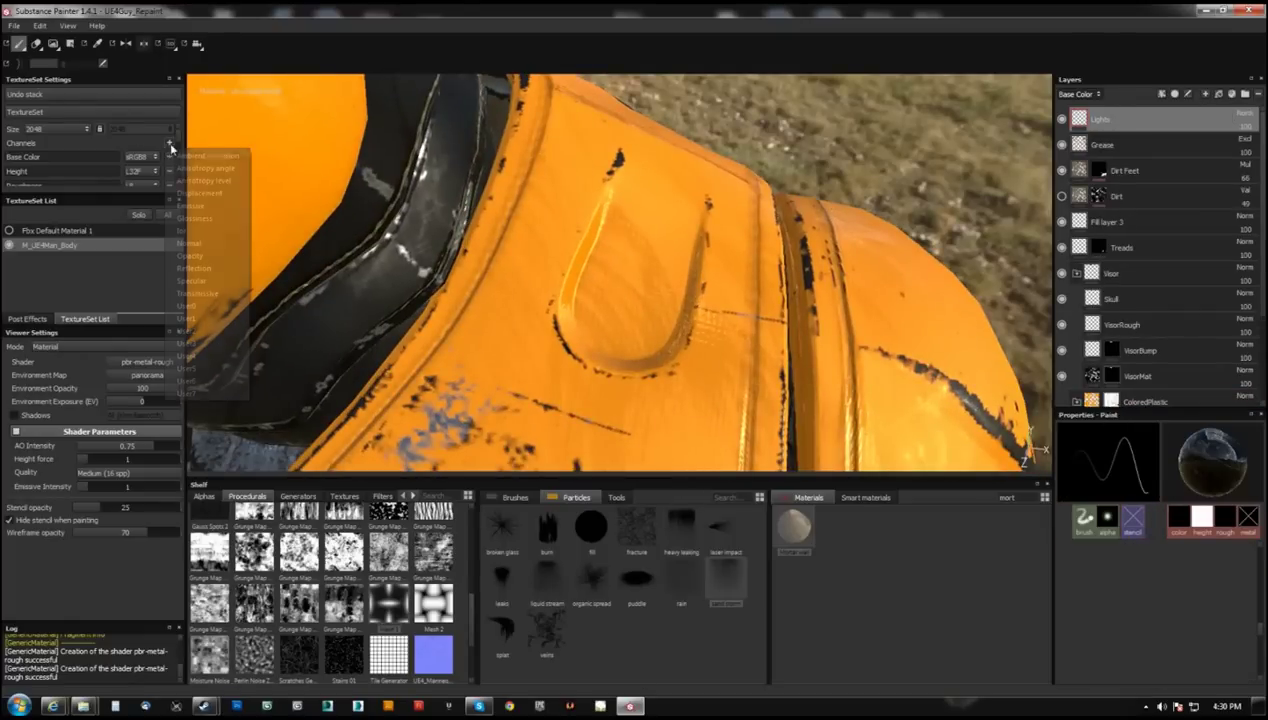
{"action": "left_click", "coordinate": [1157, 639]}
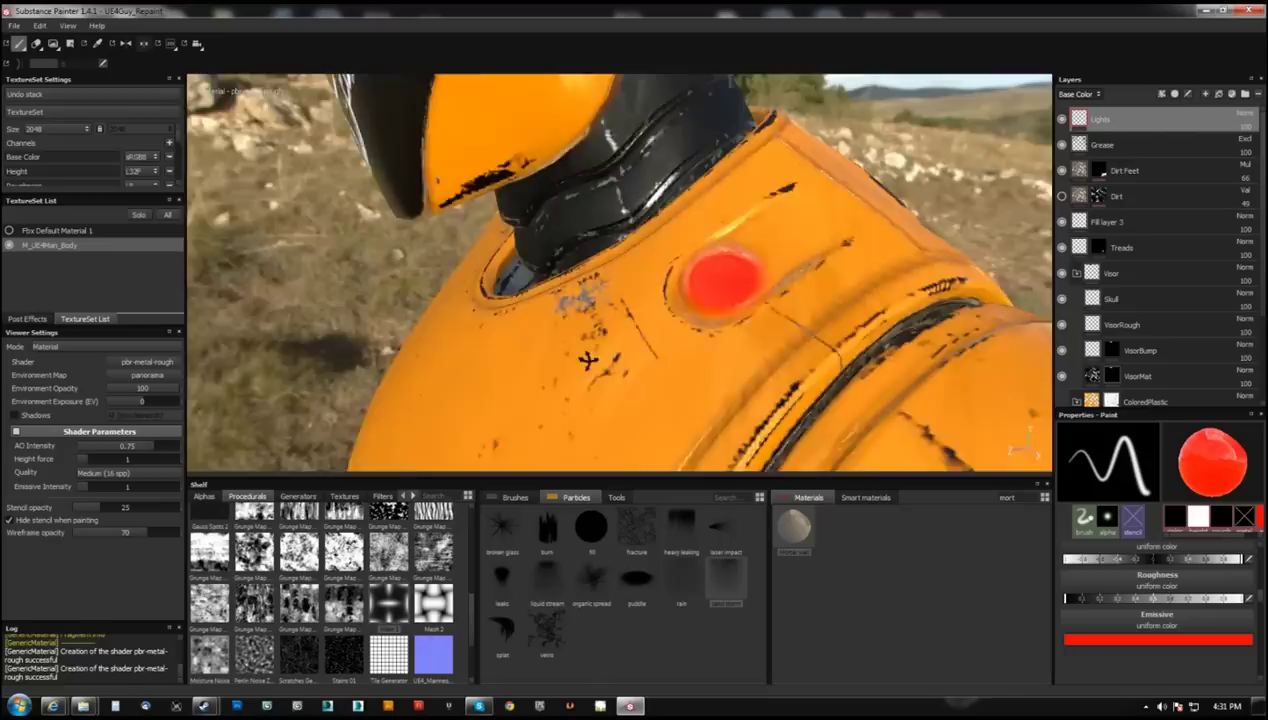
{"action": "left_click_drag", "start_coordinate": [630, 300], "coordinate": [679, 319], "text": "alt"}
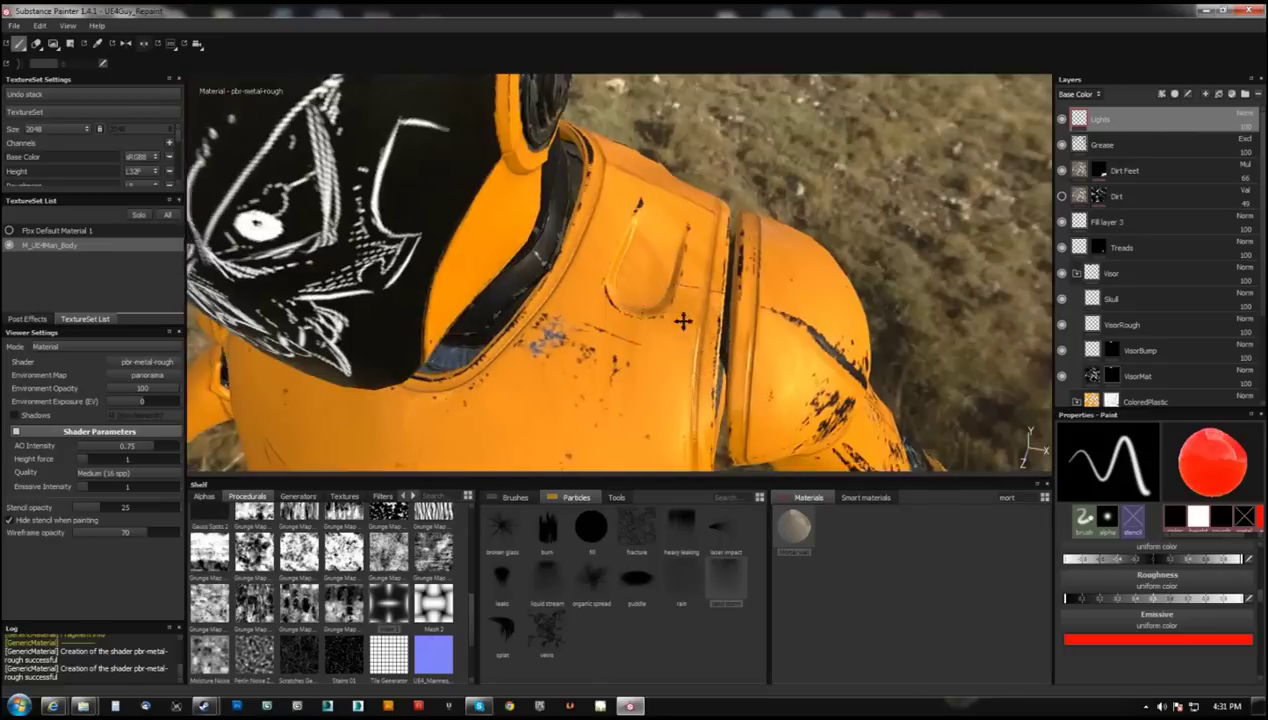
{"action": "left_click", "coordinate": [1127, 630]}
{"action": "scroll", "coordinate": [1262, 618], "scroll_direction": "down", "scroll_amount": 1}
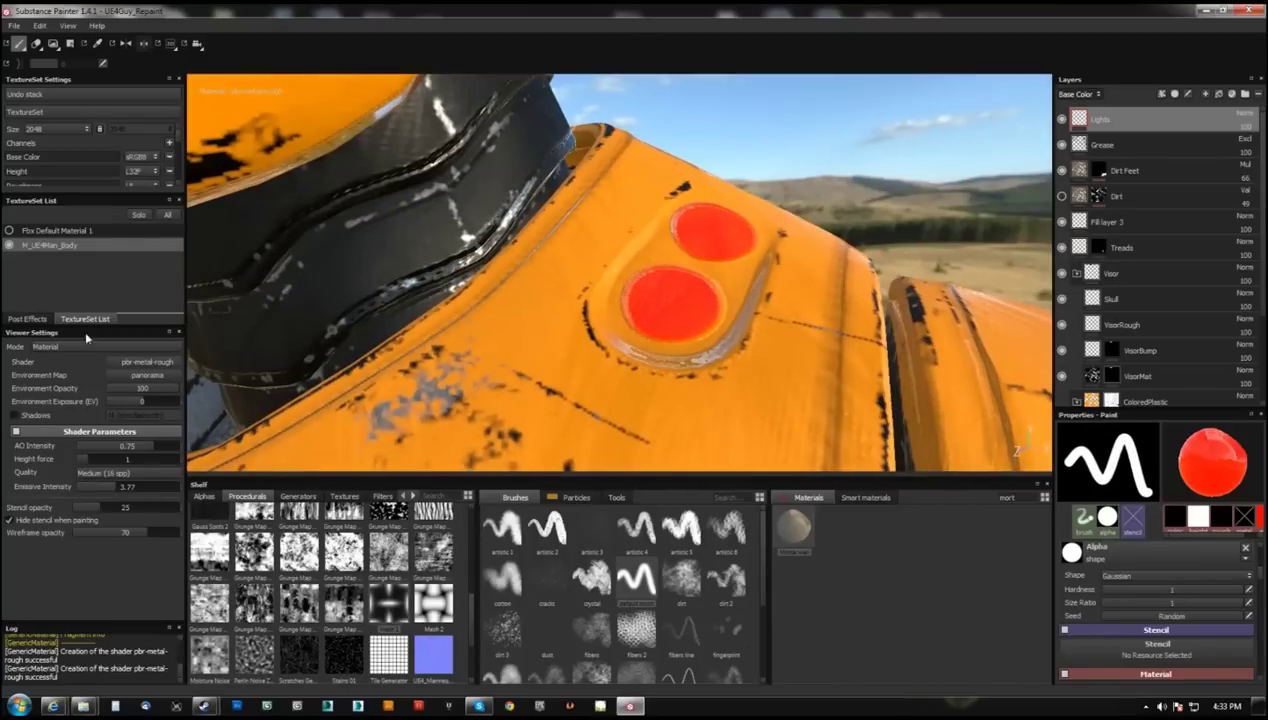
- Set Environment Opacity to 0 in Post Effects to hide the backdrop
{"action": "left_click", "coordinate": [27, 318]}
{"action": "left_click_drag", "start_coordinate": [142, 388], "coordinate": [100, 388]}
{"action": "left_click_drag", "start_coordinate": [534, 376], "coordinate": [620, 380], "text": "alt"}
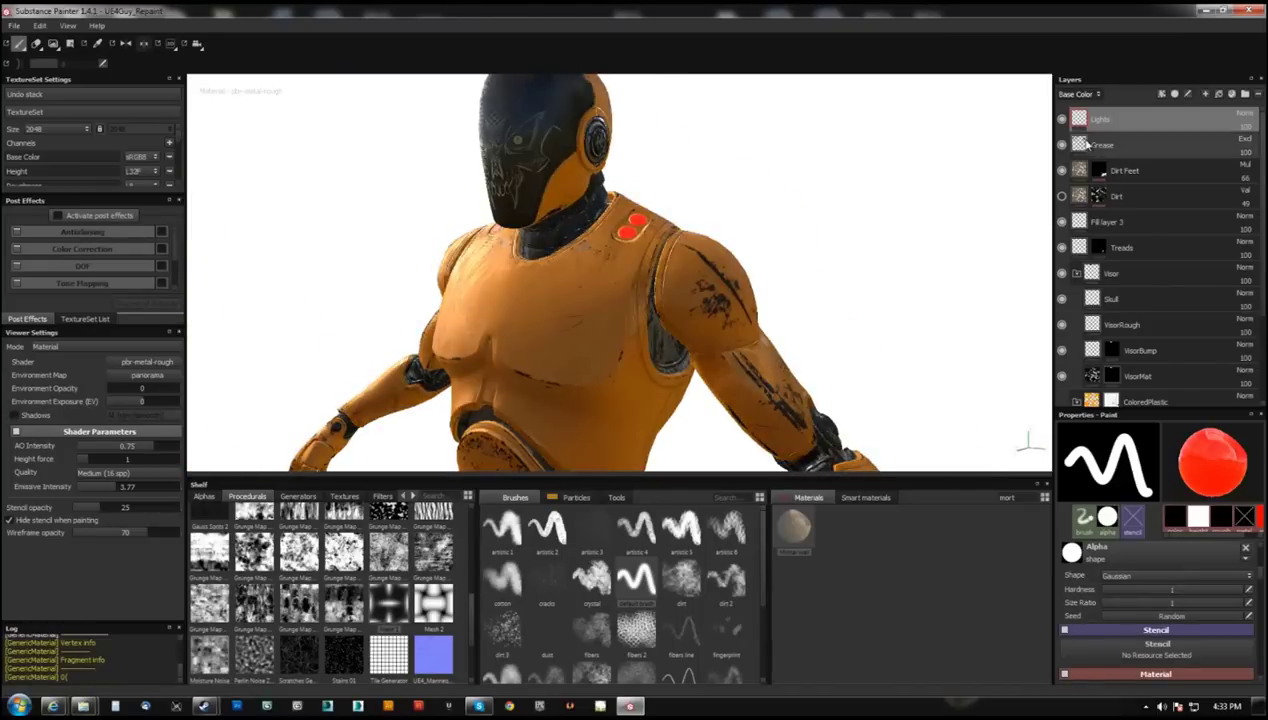
- Add a new paint layer above Dirt Feet for rivets and pick the Screw Bolts stamp tool
{"action": "mouse_move", "coordinate": [668, 394]}
{"action": "left_mouse_down", "text": "alt"}
{"action": "mouse_move", "coordinate": [645, 334]}
{"action": "mouse_move", "coordinate": [439, 334]}
{"action": "mouse_move", "coordinate": [805, 313]}
{"action": "mouse_move", "coordinate": [600, 359]}
{"action": "left_mouse_up", "text": "alt"}
{"action": "right_click_drag", "start_coordinate": [600, 359], "coordinate": [640, 300], "text": "alt"}
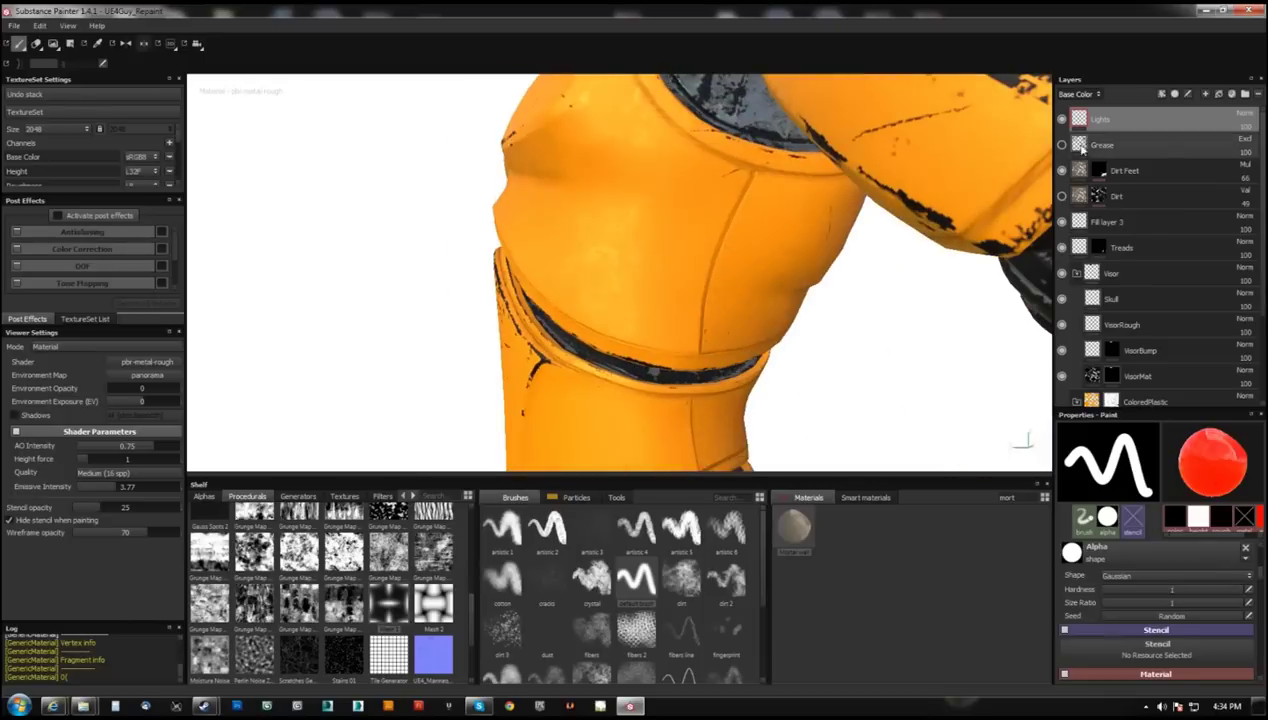
{"action": "left_click", "coordinate": [1110, 145]}
{"action": "key", "text": "ctrl+shift+l"}
{"action": "left_click", "coordinate": [616, 497]}
{"action": "left_click", "coordinate": [591, 578]}
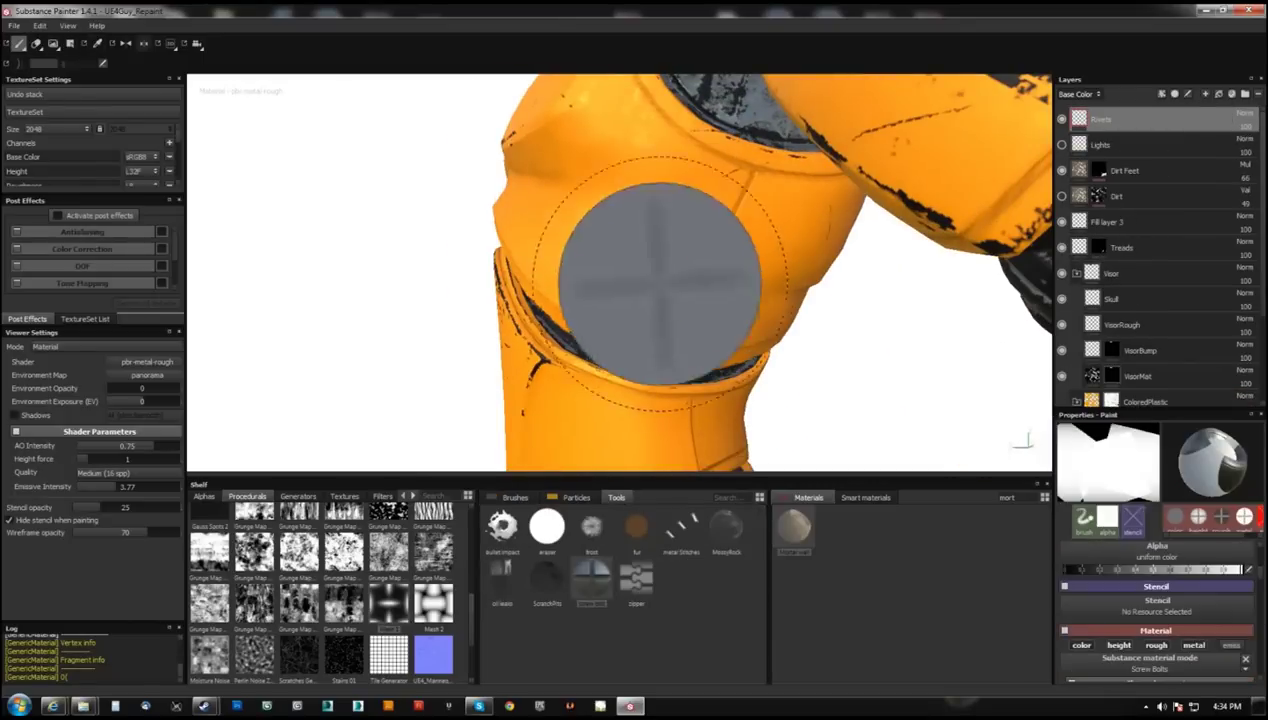
- Orbit over the shoulder, torso, arms and legs to inspect the bolt placement
{"action": "left_click_drag", "start_coordinate": [690, 343], "coordinate": [635, 264], "text": "alt"}
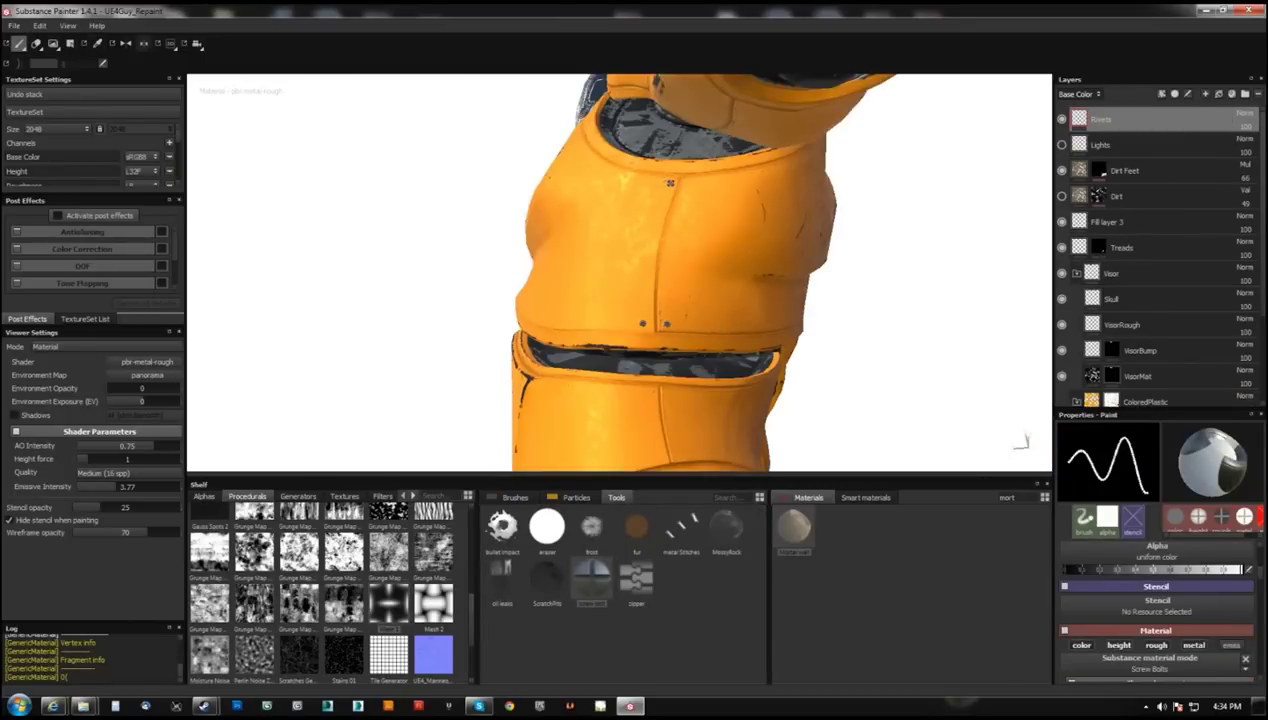
{"action": "mouse_move", "coordinate": [670, 183]}
{"action": "left_mouse_down", "text": "alt"}
{"action": "mouse_move", "coordinate": [558, 357]}
{"action": "mouse_move", "coordinate": [591, 306]}
{"action": "left_mouse_up", "text": "alt"}
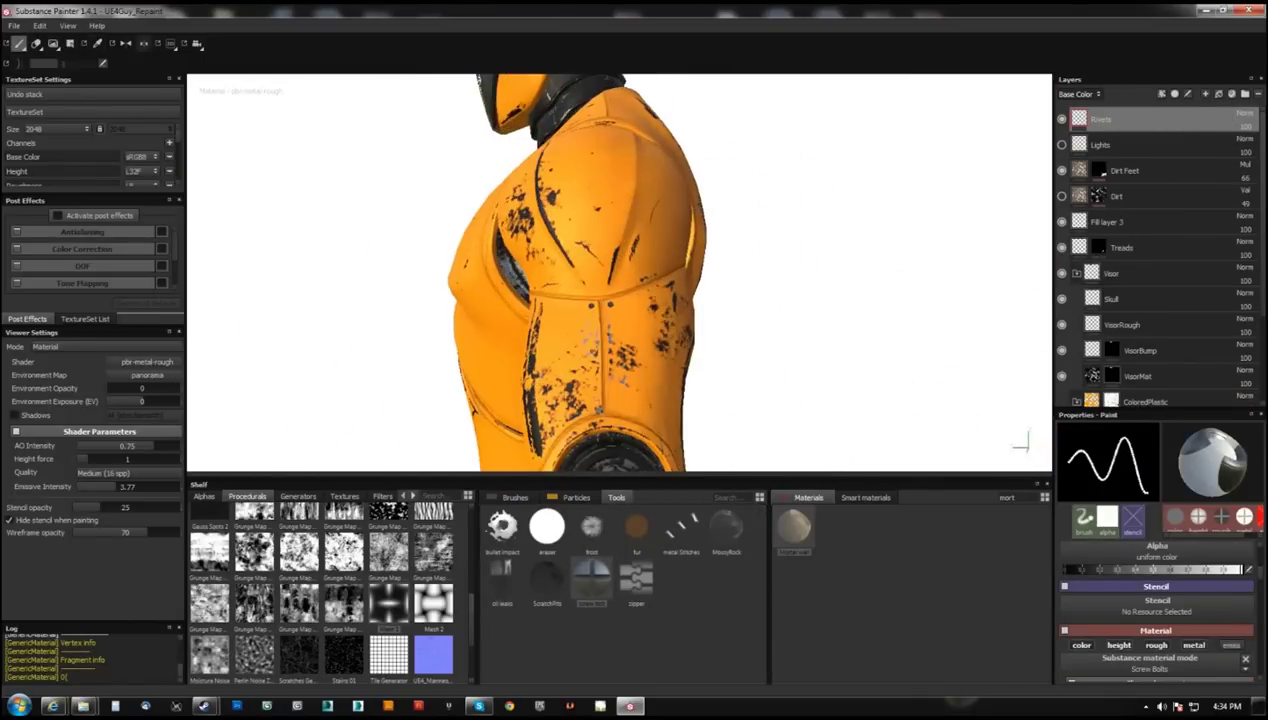
{"action": "mouse_move", "coordinate": [720, 237]}
{"action": "left_mouse_down", "text": "alt"}
{"action": "mouse_move", "coordinate": [801, 278]}
{"action": "mouse_move", "coordinate": [665, 236]}
{"action": "mouse_move", "coordinate": [580, 320]}
{"action": "mouse_move", "coordinate": [560, 330]}
{"action": "mouse_move", "coordinate": [540, 300]}
{"action": "left_mouse_up", "text": "alt"}
{"action": "mouse_move", "coordinate": [628, 288]}
{"action": "left_mouse_down", "text": "alt"}
{"action": "mouse_move", "coordinate": [671, 283]}
{"action": "mouse_move", "coordinate": [640, 300]}
{"action": "mouse_move", "coordinate": [764, 306]}
{"action": "mouse_move", "coordinate": [590, 325]}
{"action": "mouse_move", "coordinate": [767, 421]}
{"action": "mouse_move", "coordinate": [923, 414]}
{"action": "mouse_move", "coordinate": [850, 360]}
{"action": "mouse_move", "coordinate": [578, 267]}
{"action": "mouse_move", "coordinate": [623, 297]}
{"action": "mouse_move", "coordinate": [708, 320]}
{"action": "mouse_move", "coordinate": [447, 249]}
{"action": "mouse_move", "coordinate": [604, 287]}
{"action": "mouse_move", "coordinate": [457, 325]}
{"action": "mouse_move", "coordinate": [415, 252]}
{"action": "mouse_move", "coordinate": [603, 278]}
{"action": "mouse_move", "coordinate": [748, 260]}
{"action": "mouse_move", "coordinate": [545, 286]}
{"action": "left_mouse_up", "text": "alt"}
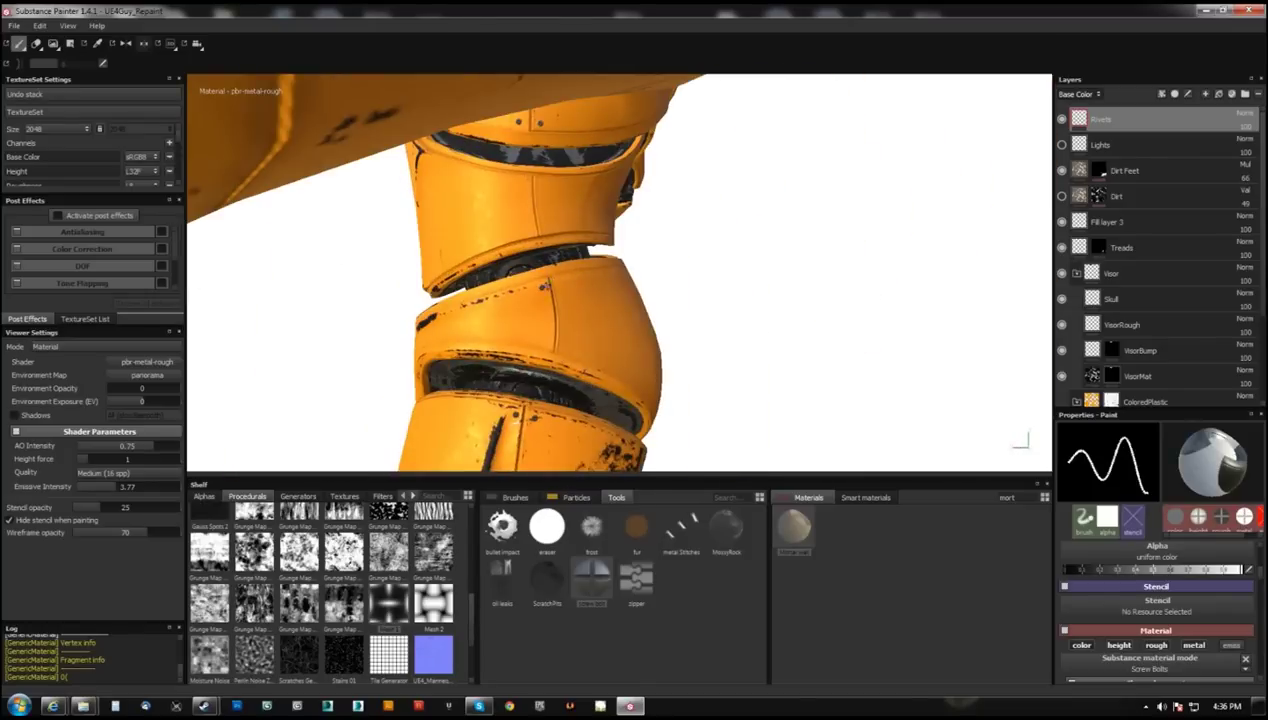
{"action": "mouse_move", "coordinate": [540, 181]}
{"action": "left_mouse_down", "text": "alt"}
{"action": "mouse_move", "coordinate": [645, 181]}
{"action": "mouse_move", "coordinate": [660, 200]}
{"action": "mouse_move", "coordinate": [637, 257]}
{"action": "mouse_move", "coordinate": [416, 286]}
{"action": "mouse_move", "coordinate": [900, 368]}
{"action": "mouse_move", "coordinate": [950, 244]}
{"action": "mouse_move", "coordinate": [598, 268]}
{"action": "mouse_move", "coordinate": [700, 330]}
{"action": "mouse_move", "coordinate": [1022, 442]}
{"action": "left_mouse_up", "text": "alt"}
{"action": "mouse_move", "coordinate": [620, 300]}
{"action": "left_mouse_down", "text": "alt"}
{"action": "mouse_move", "coordinate": [203, 224]}
{"action": "mouse_move", "coordinate": [608, 241]}
{"action": "mouse_move", "coordinate": [620, 265]}
{"action": "mouse_move", "coordinate": [408, 326]}
{"action": "mouse_move", "coordinate": [504, 176]}
{"action": "mouse_move", "coordinate": [648, 286]}
{"action": "mouse_move", "coordinate": [549, 329]}
{"action": "mouse_move", "coordinate": [512, 320]}
{"action": "mouse_move", "coordinate": [474, 148]}
{"action": "left_mouse_up", "text": "alt"}
{"action": "mouse_move", "coordinate": [443, 417]}
{"action": "left_mouse_down", "text": "alt"}
{"action": "mouse_move", "coordinate": [702, 252]}
{"action": "mouse_move", "coordinate": [1000, 120]}
{"action": "left_mouse_up", "text": "alt"}
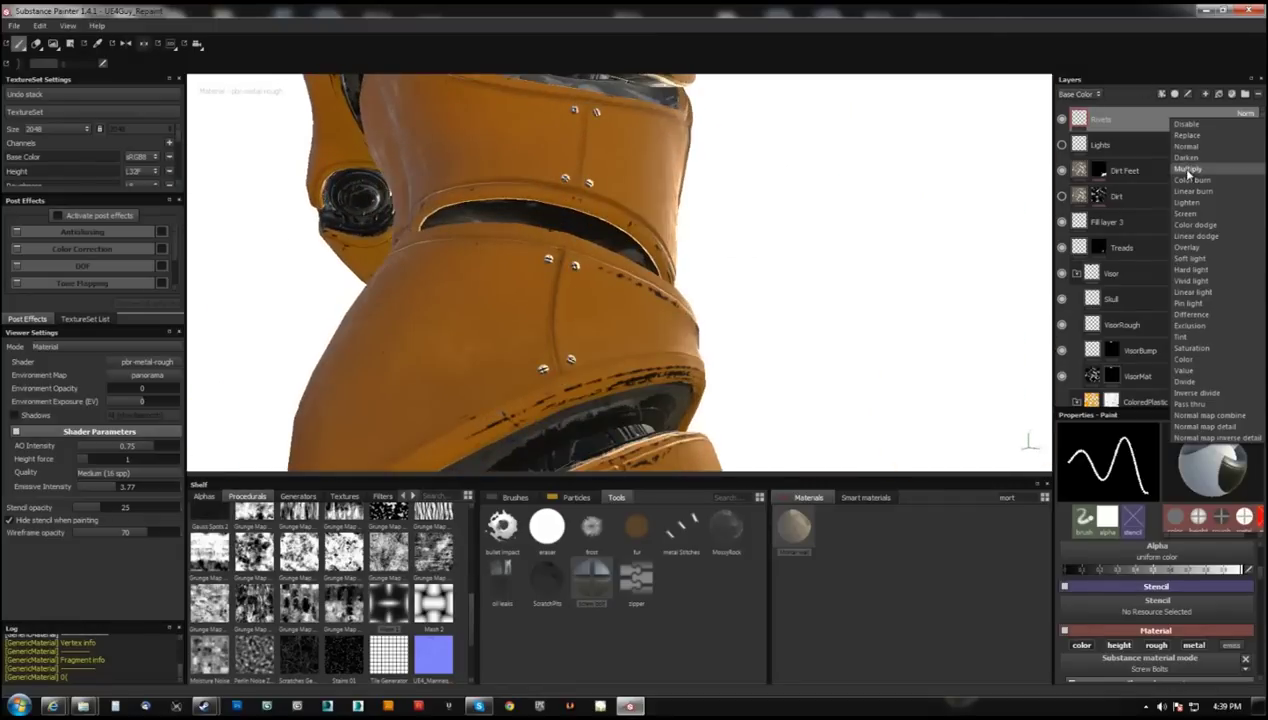
- Check the material channel list, pick the metal stitches stamp, then return to the paint brush
{"action": "left_click", "coordinate": [1082, 94]}
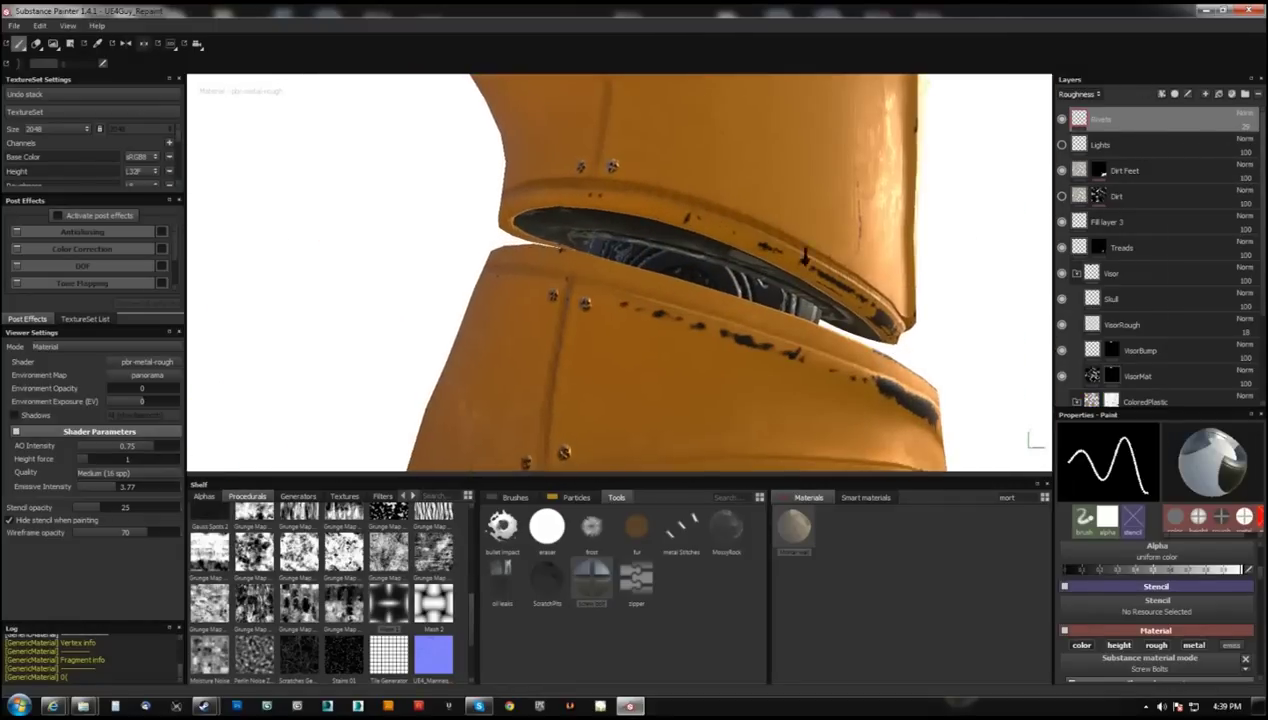
{"action": "scroll", "coordinate": [628, 270], "scroll_direction": "down", "scroll_amount": 3}
{"action": "mouse_move", "coordinate": [628, 221]}
{"action": "left_mouse_down", "text": "alt"}
{"action": "mouse_move", "coordinate": [618, 365]}
{"action": "mouse_move", "coordinate": [700, 300]}
{"action": "left_mouse_up", "text": "alt"}
{"action": "scroll", "coordinate": [618, 365], "scroll_direction": "up", "scroll_amount": 2}
{"action": "left_click", "coordinate": [681, 527]}
{"action": "mouse_move", "coordinate": [693, 447]}
{"action": "left_mouse_down", "text": "alt"}
{"action": "mouse_move", "coordinate": [727, 280]}
{"action": "mouse_move", "coordinate": [667, 296]}
{"action": "mouse_move", "coordinate": [620, 393]}
{"action": "mouse_move", "coordinate": [616, 203]}
{"action": "mouse_move", "coordinate": [352, 339]}
{"action": "left_mouse_up", "text": "alt"}
{"action": "key", "text": "1"}
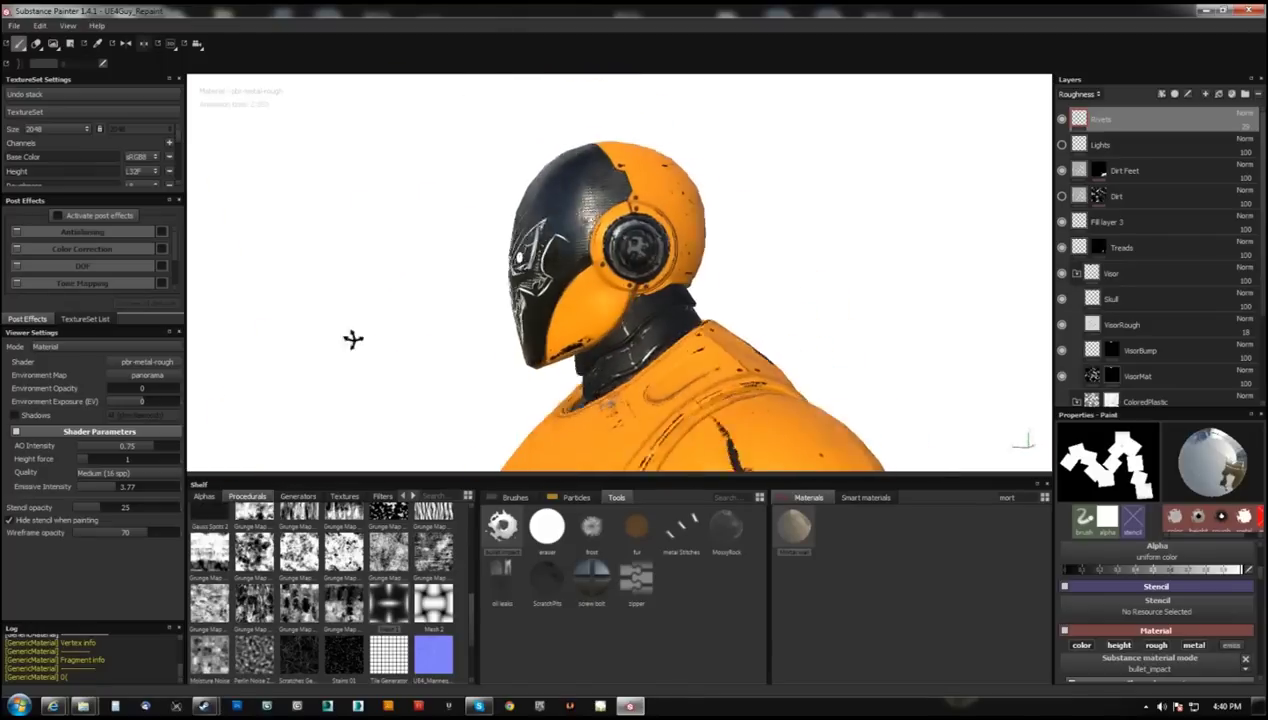
- Frame the whole robot in a frontal view and show Fill layer 2's fill settings
{"action": "left_click_drag", "start_coordinate": [632, 248], "coordinate": [473, 300], "text": "alt"}
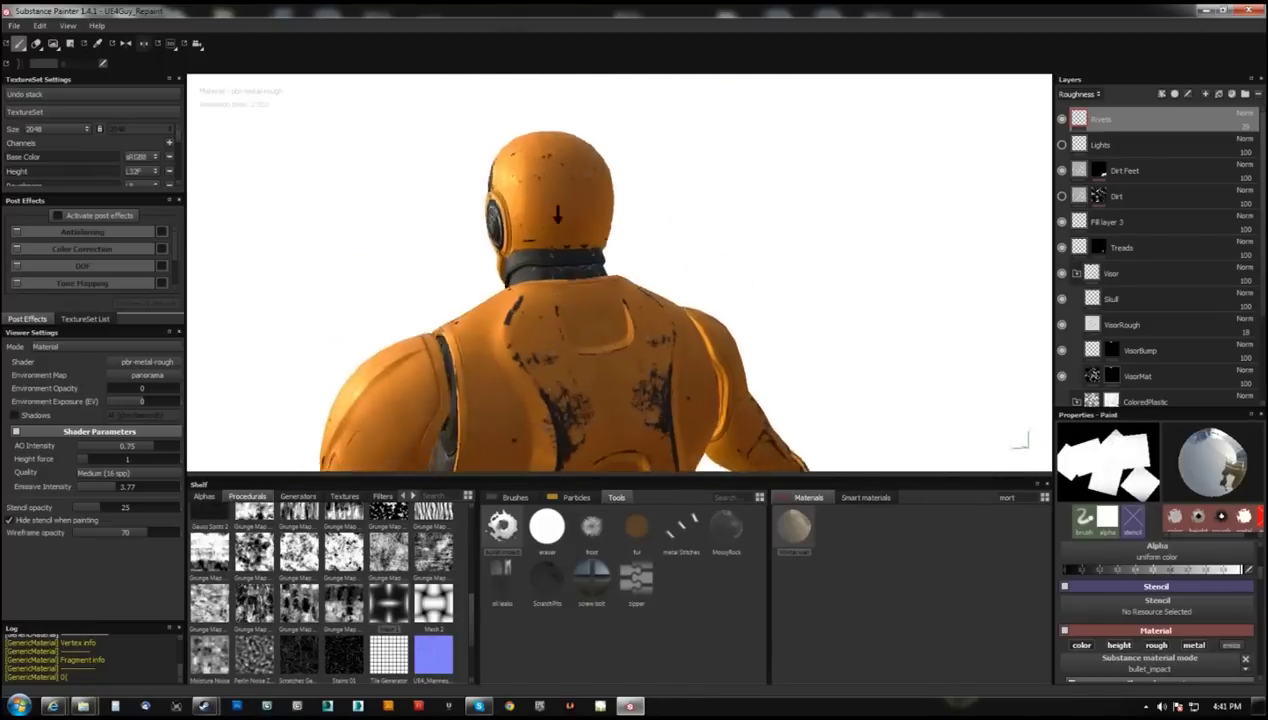
{"action": "left_click_drag", "start_coordinate": [572, 366], "coordinate": [671, 282], "text": "alt"}
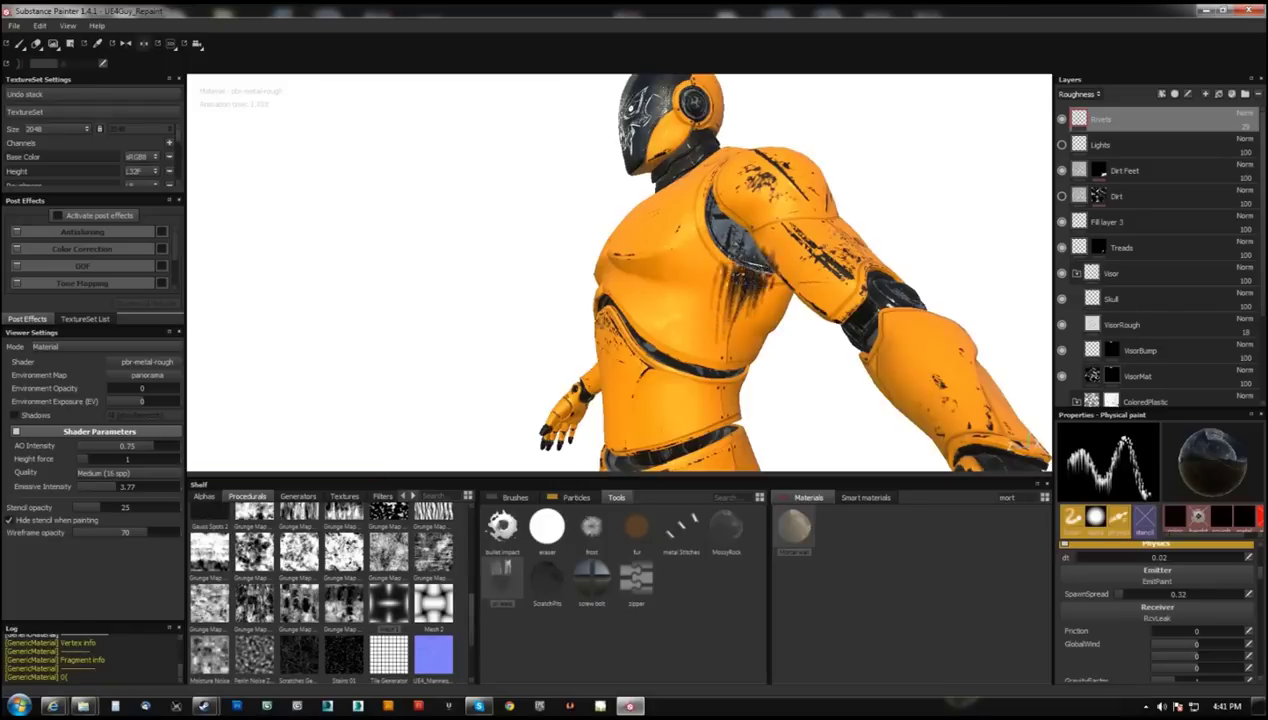
{"action": "left_click_drag", "start_coordinate": [620, 330], "coordinate": [521, 351], "text": "alt"}
{"action": "key", "text": "f"}
{"action": "left_click_drag", "start_coordinate": [691, 343], "coordinate": [705, 340], "text": "alt"}
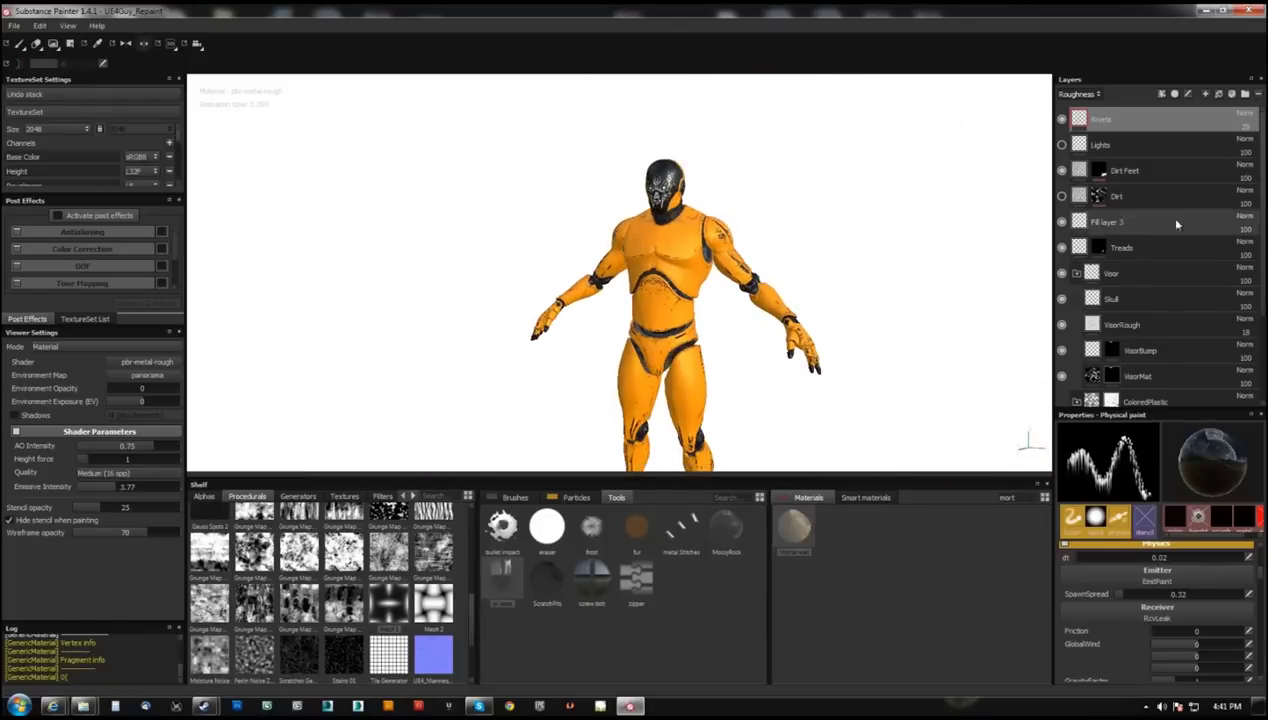
{"action": "scroll", "coordinate": [1176, 224], "scroll_direction": "down", "scroll_amount": 2}
{"action": "left_click", "coordinate": [1140, 330]}
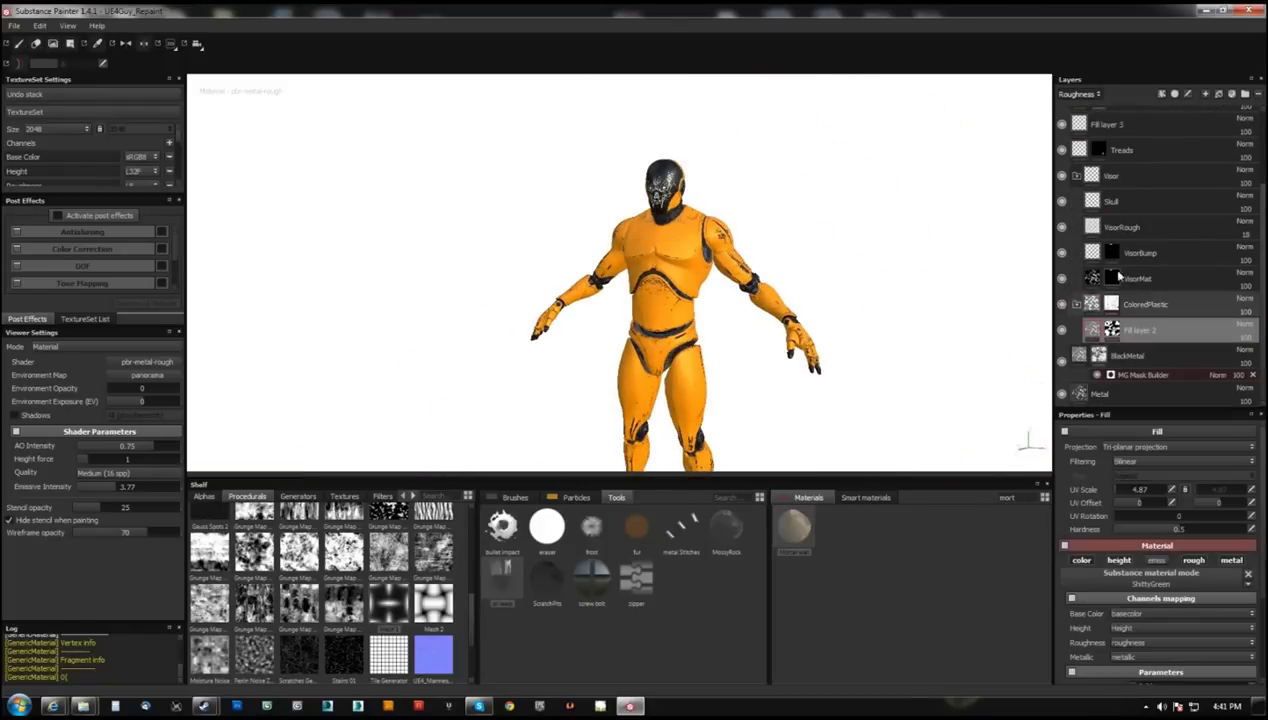
- Add a new fill layer above Fill layer 2 and toggle Fill layer 2 to compare
{"action": "left_click", "coordinate": [1212, 96]}
{"action": "scroll", "coordinate": [637, 317], "scroll_direction": "up", "scroll_amount": 5}
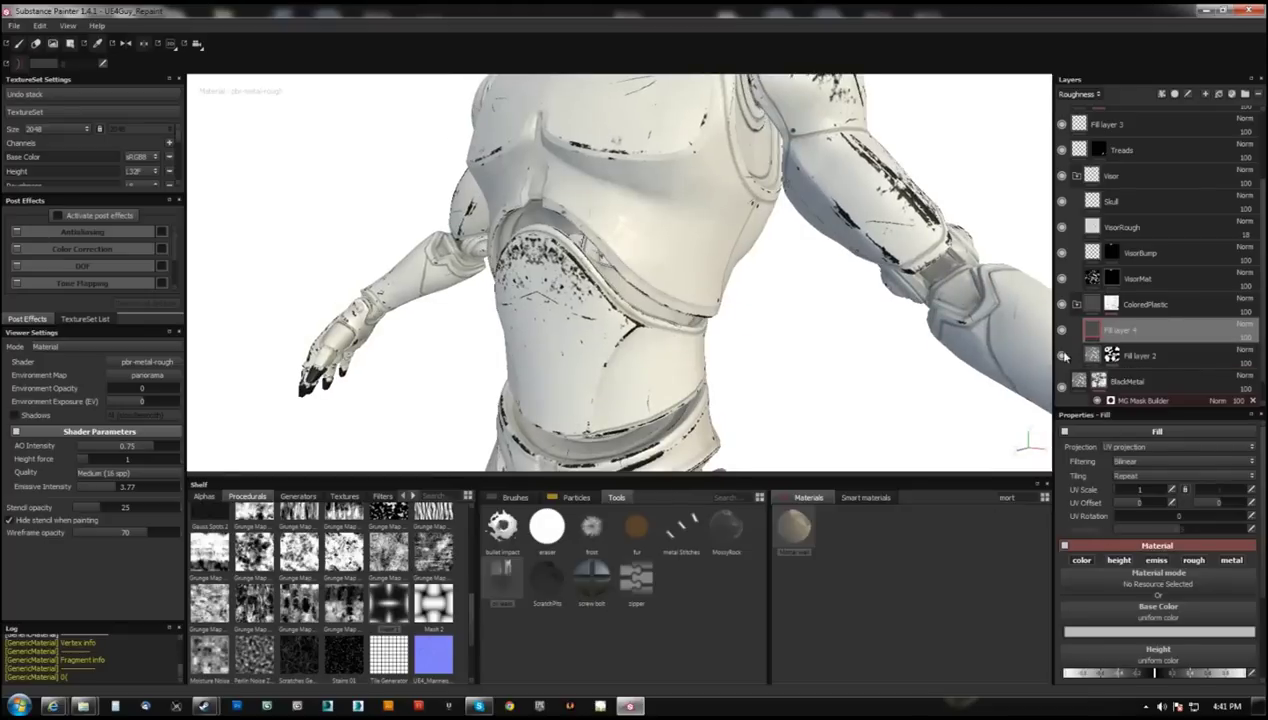
{"action": "left_click", "coordinate": [1063, 357]}
{"action": "mouse_move", "coordinate": [787, 360]}
{"action": "left_mouse_down", "text": "alt"}
{"action": "mouse_move", "coordinate": [441, 263]}
{"action": "mouse_move", "coordinate": [1027, 445]}
{"action": "left_mouse_up", "text": "alt"}
{"action": "left_click", "coordinate": [1063, 357]}
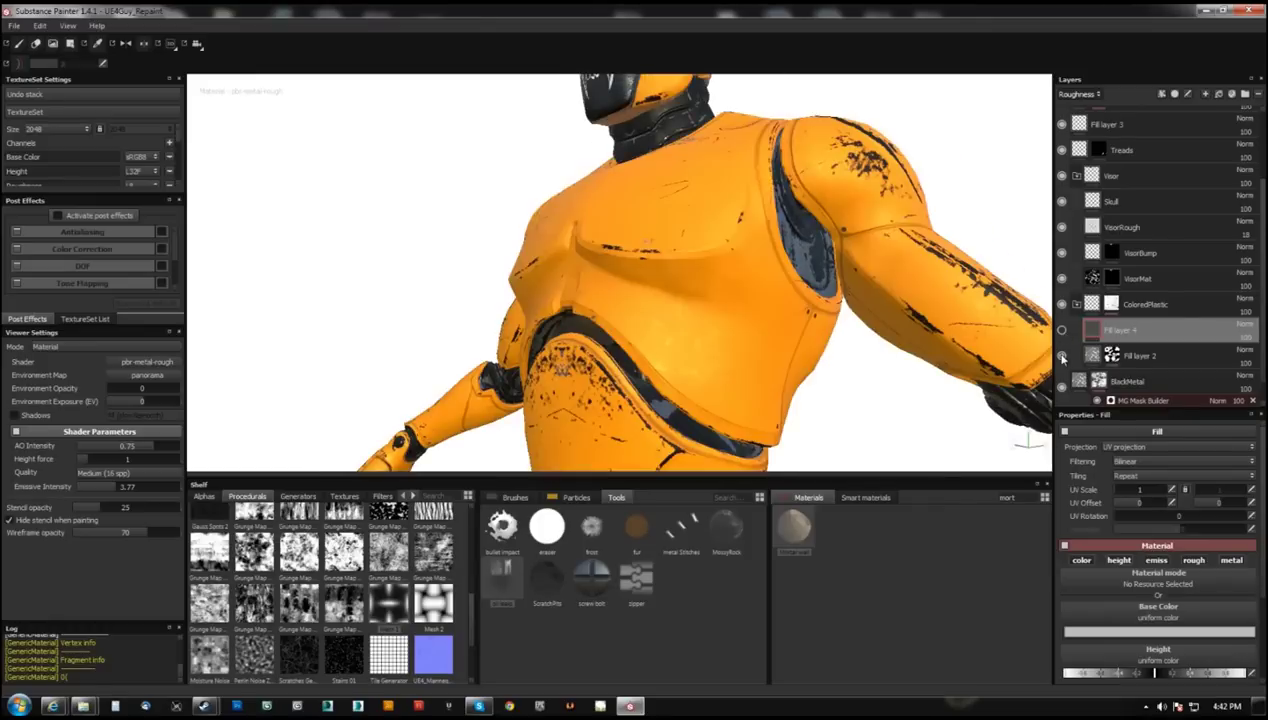
- Duplicate Fill layer 2 and give the copy a dark red base colour
{"action": "left_click", "coordinate": [1100, 482]}
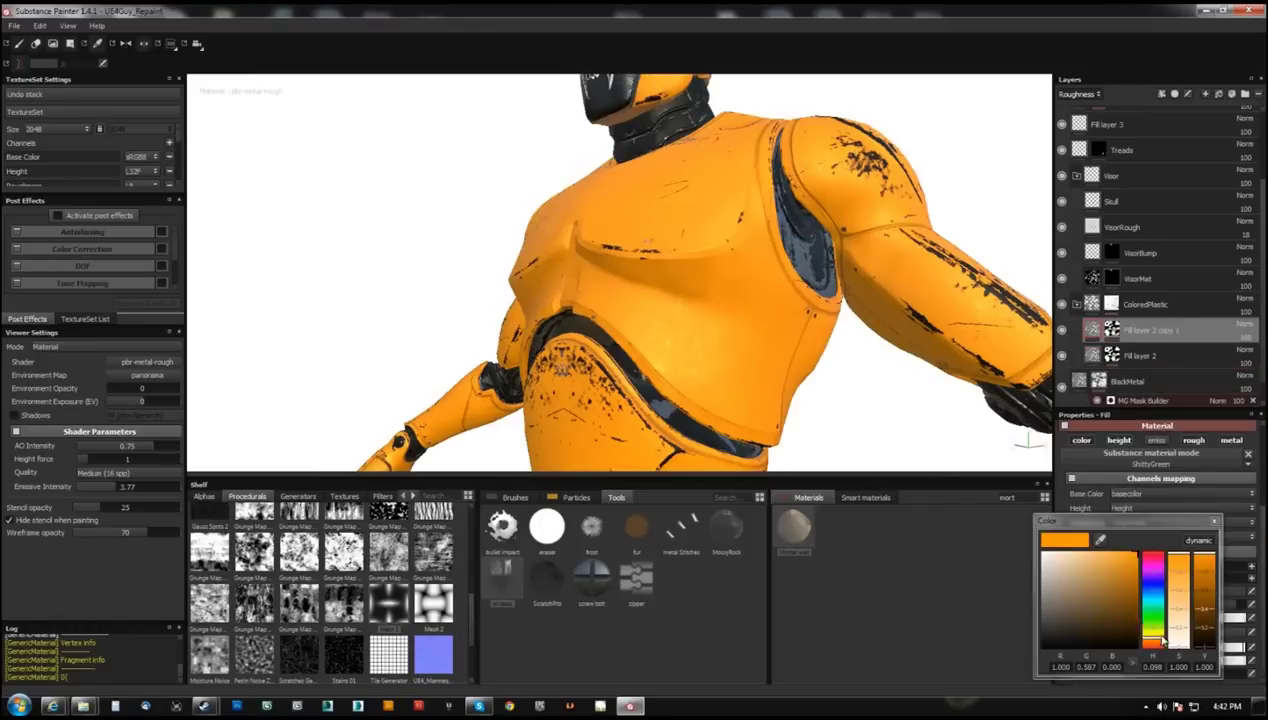
{"action": "left_click", "coordinate": [1205, 570]}
{"action": "left_click", "coordinate": [1215, 524]}
{"action": "left_click_drag", "start_coordinate": [700, 300], "coordinate": [820, 280], "text": "alt"}
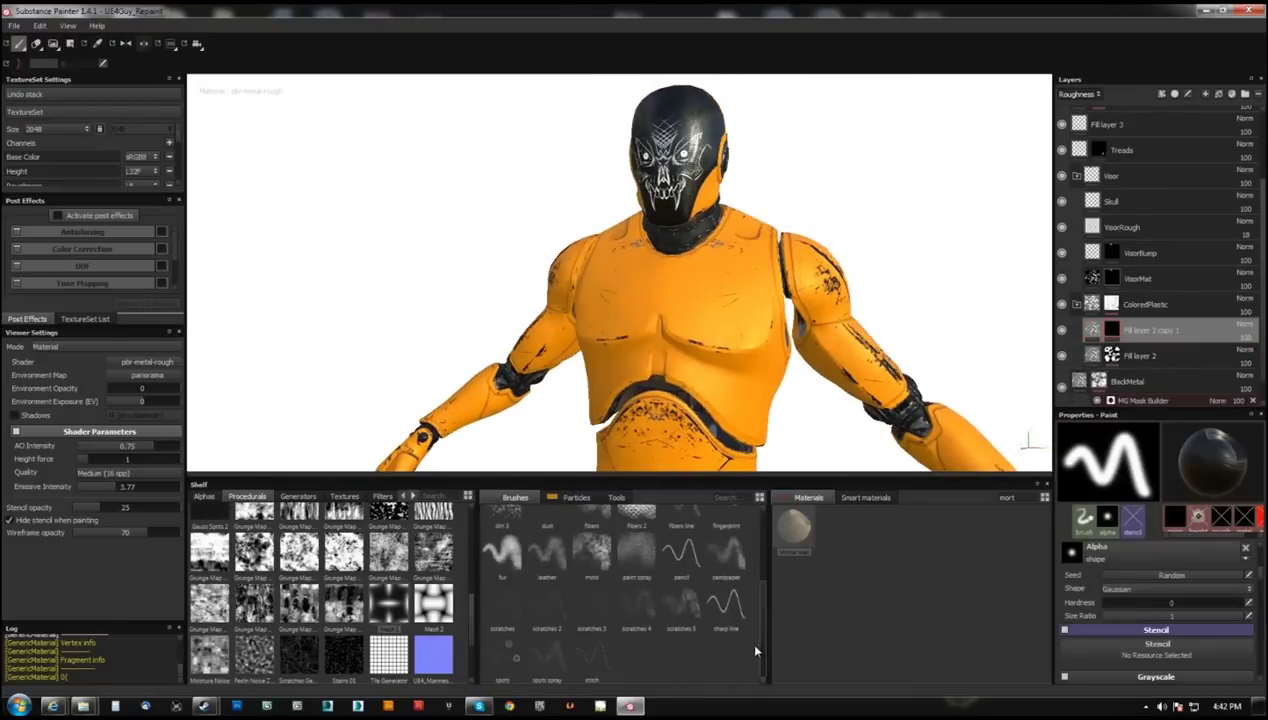
{"action": "scroll", "coordinate": [1158, 560], "scroll_direction": "down", "scroll_amount": 3}
{"action": "left_click_drag", "start_coordinate": [700, 340], "coordinate": [512, 349], "text": "alt"}
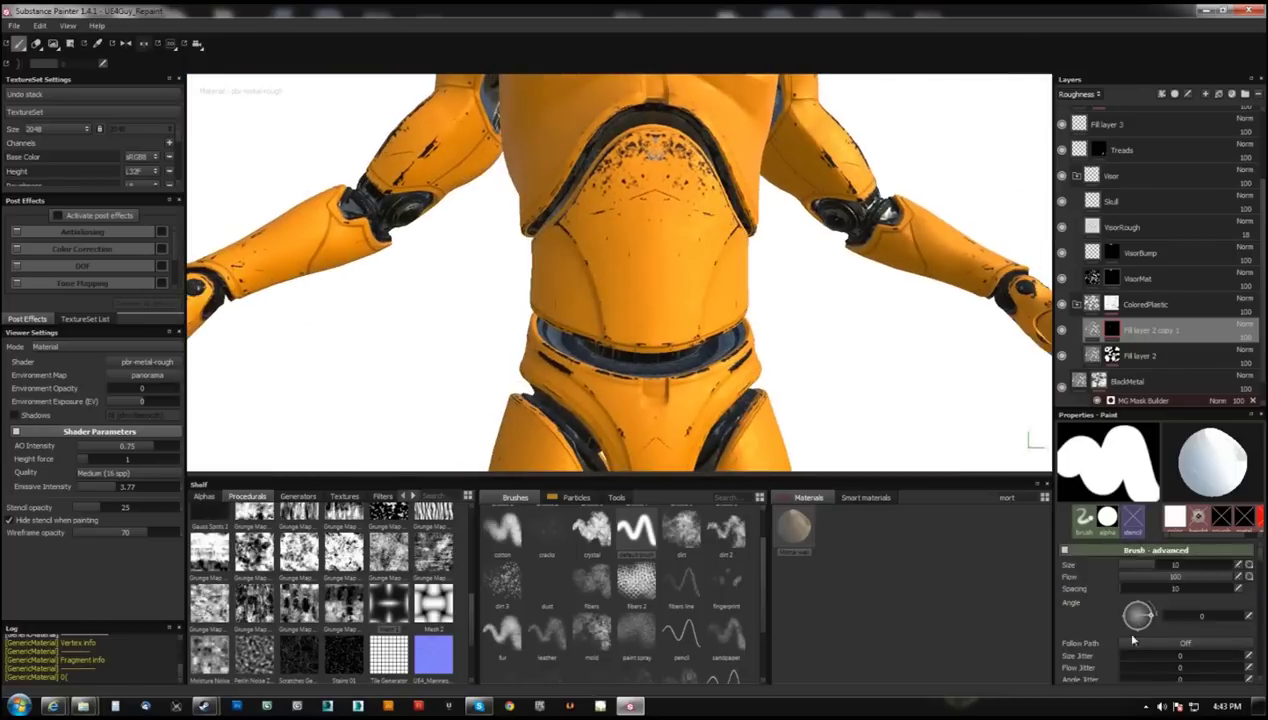
- Adjust brush alignment and backface culling, then paint a straight dark red stripe
{"action": "left_click", "coordinate": [1140, 636]}
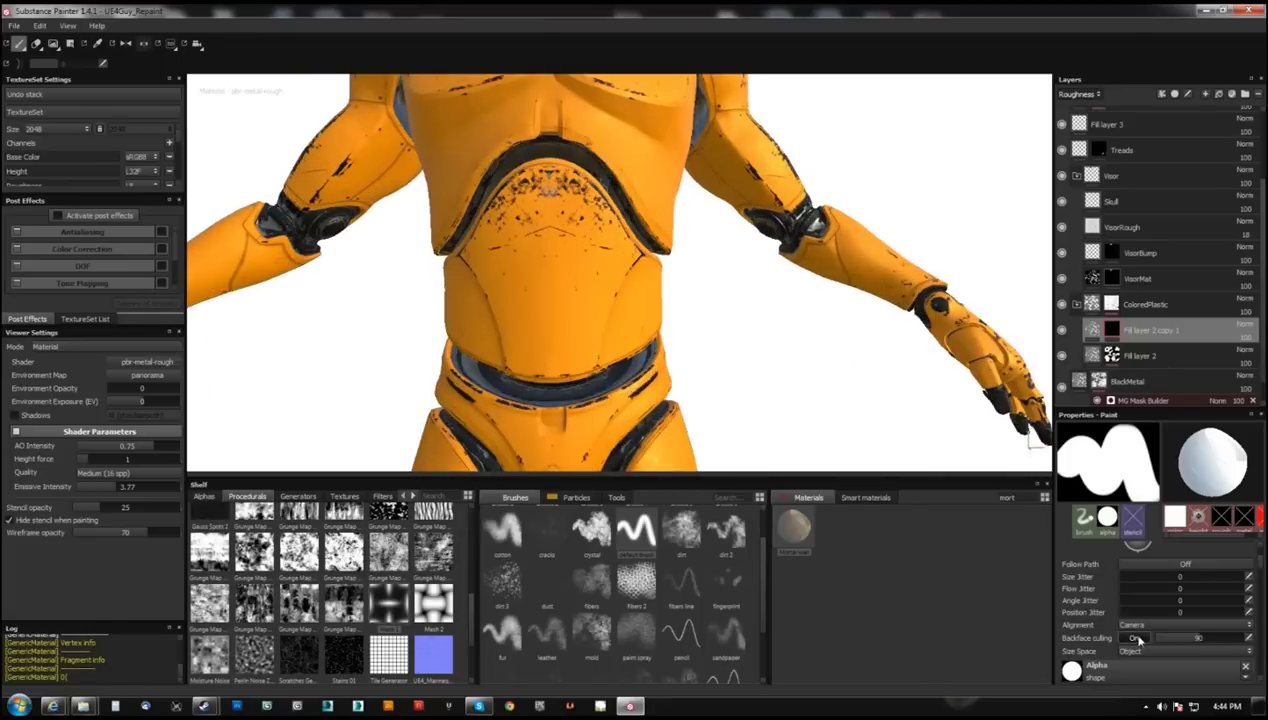
{"action": "left_click_drag", "start_coordinate": [1138, 640], "coordinate": [1214, 638]}
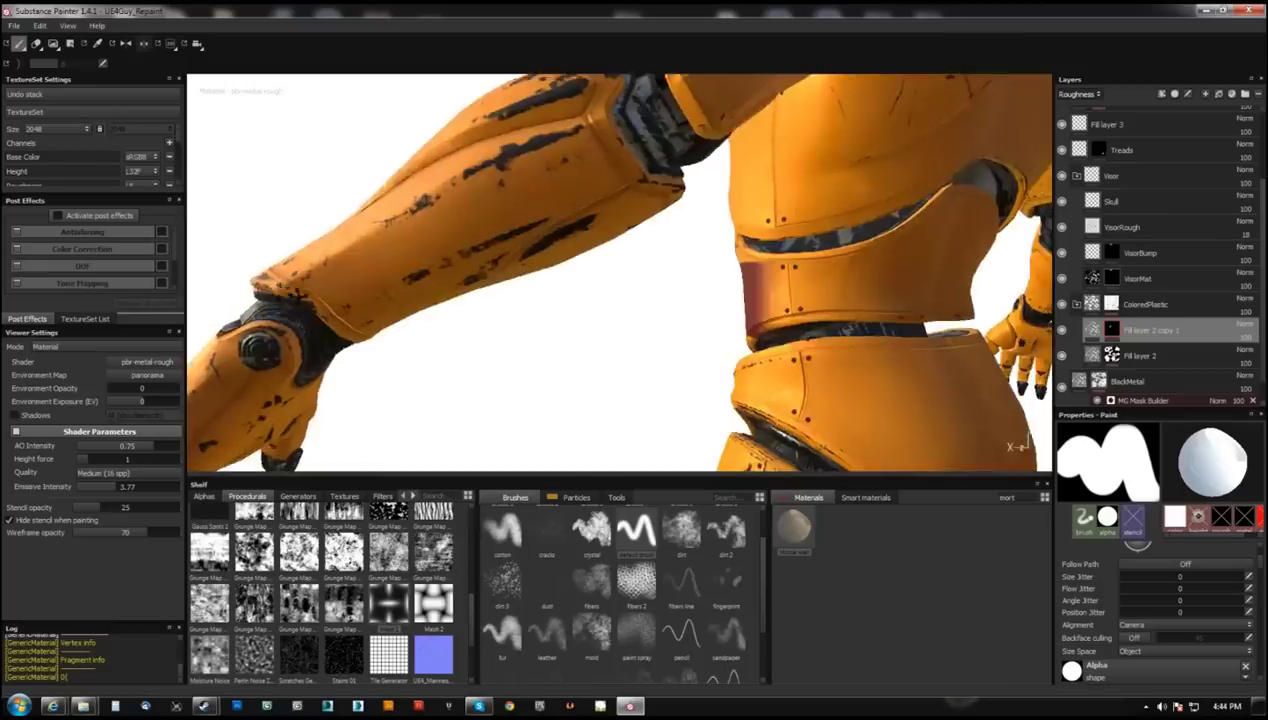
{"action": "scroll", "coordinate": [1162, 626], "scroll_direction": "down", "scroll_amount": 2}
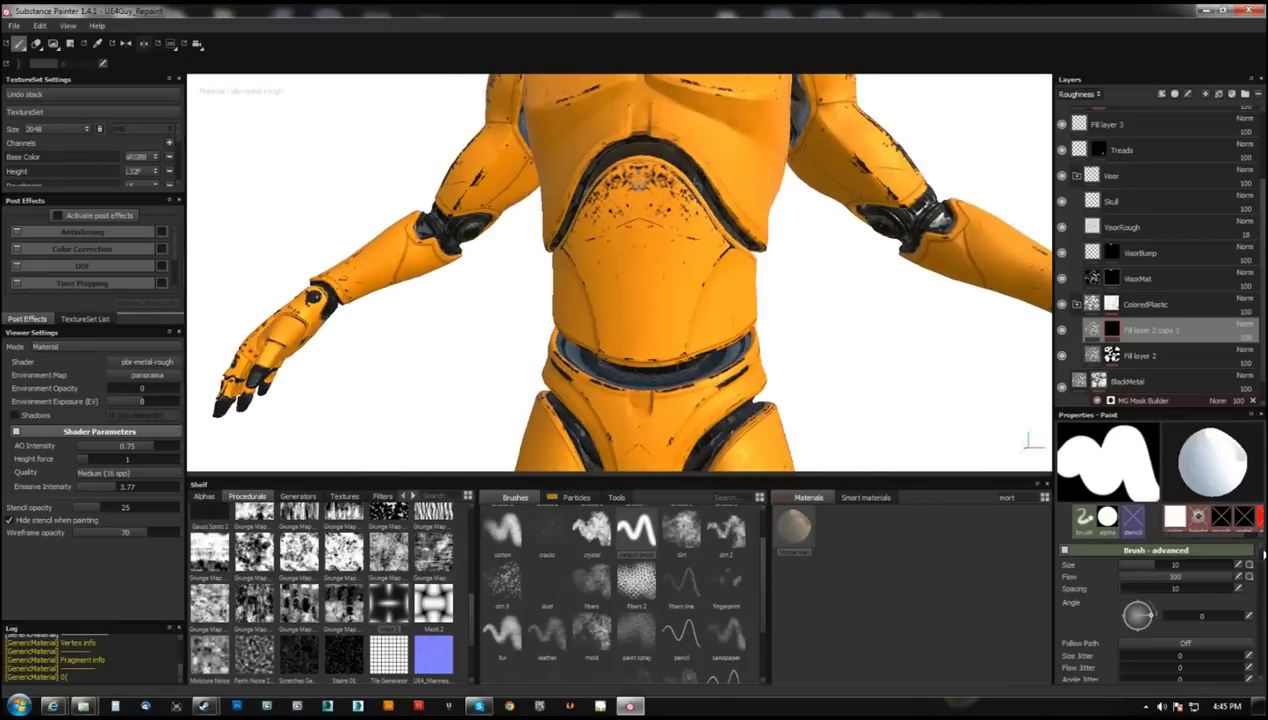
{"action": "left_click", "coordinate": [1133, 635]}
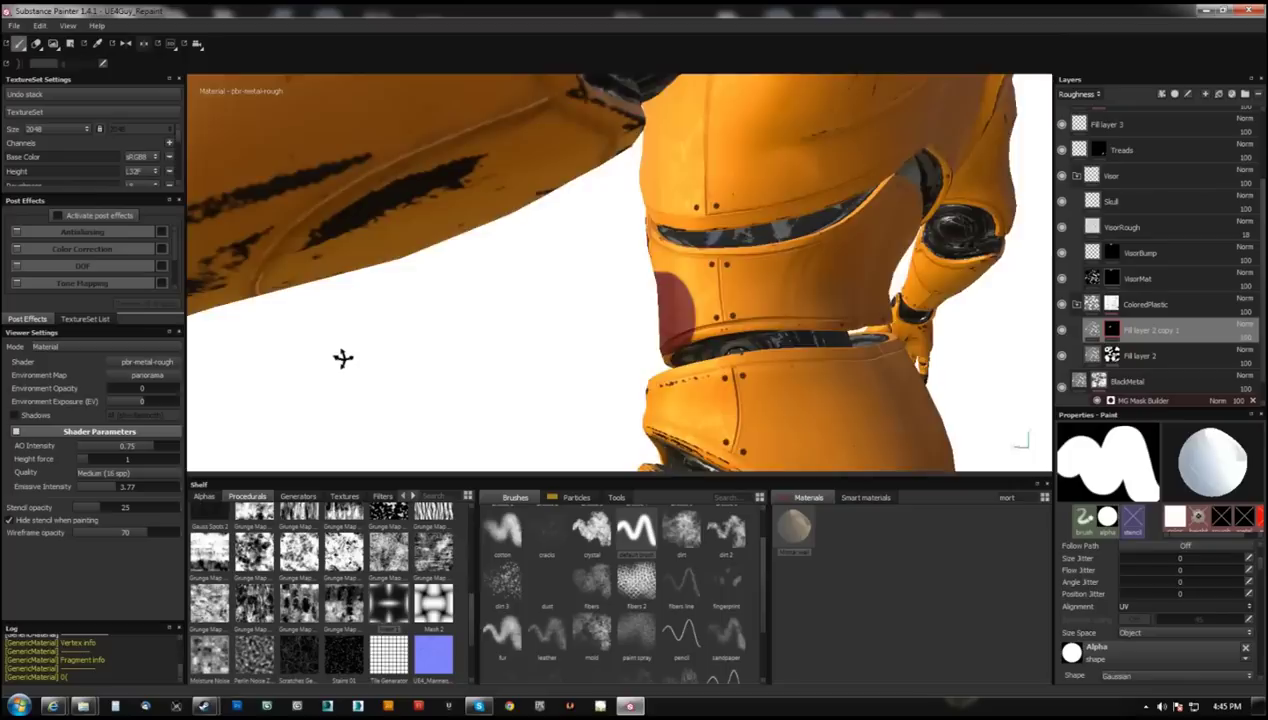
{"action": "scroll", "coordinate": [802, 308], "scroll_direction": "down", "scroll_amount": 2}
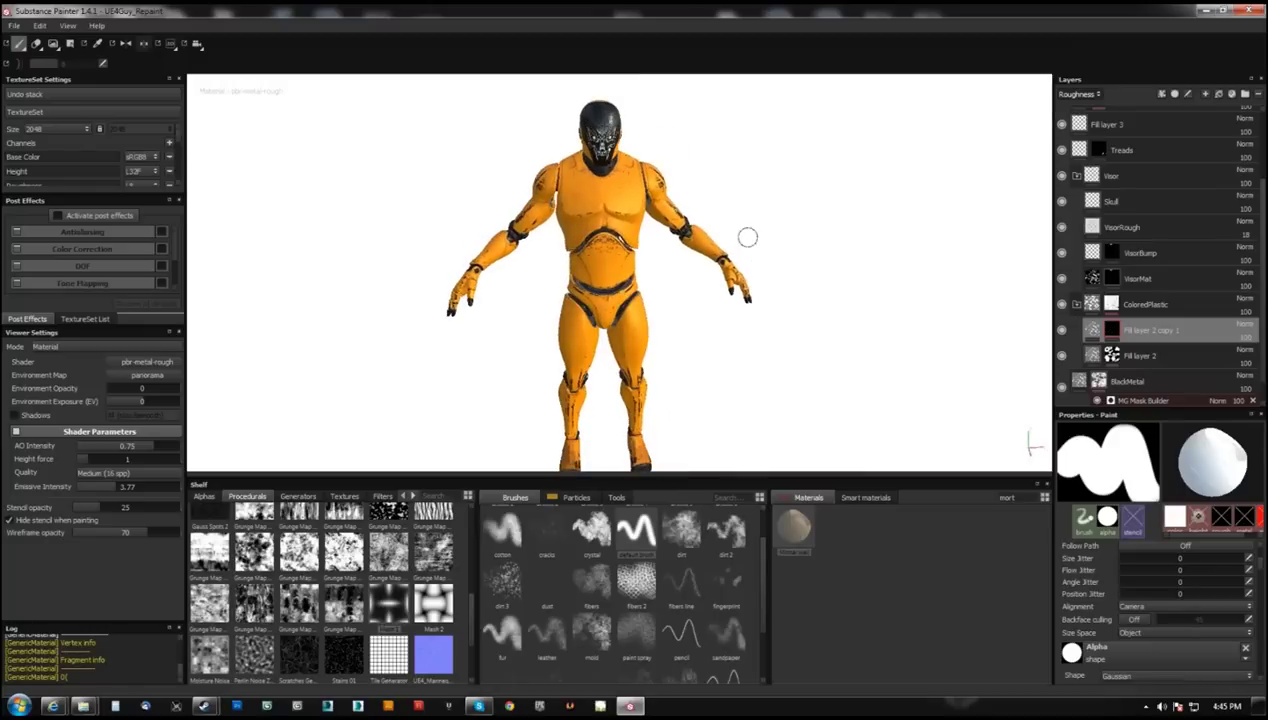
{"action": "mouse_move", "coordinate": [748, 237]}
{"action": "left_mouse_down", "text": "alt"}
{"action": "mouse_move", "coordinate": [680, 347]}
{"action": "mouse_move", "coordinate": [1025, 439]}
{"action": "mouse_move", "coordinate": [663, 283]}
{"action": "mouse_move", "coordinate": [730, 303]}
{"action": "mouse_move", "coordinate": [703, 240]}
{"action": "mouse_move", "coordinate": [792, 240]}
{"action": "mouse_move", "coordinate": [628, 283]}
{"action": "mouse_move", "coordinate": [593, 250]}
{"action": "left_mouse_up", "text": "alt"}
{"action": "scroll", "coordinate": [615, 287], "scroll_direction": "up", "scroll_amount": 3}
{"action": "left_click", "coordinate": [621, 309], "text": "shift"}
- Orbit around the helmet and shoulder to check the red stripes
{"action": "mouse_move", "coordinate": [623, 325]}
{"action": "left_mouse_down", "text": "alt"}
{"action": "mouse_move", "coordinate": [747, 244]}
{"action": "mouse_move", "coordinate": [608, 298]}
{"action": "mouse_move", "coordinate": [518, 357]}
{"action": "mouse_move", "coordinate": [634, 374]}
{"action": "mouse_move", "coordinate": [662, 333]}
{"action": "left_mouse_up", "text": "alt"}
{"action": "scroll", "coordinate": [634, 374], "scroll_direction": "up", "scroll_amount": 3}
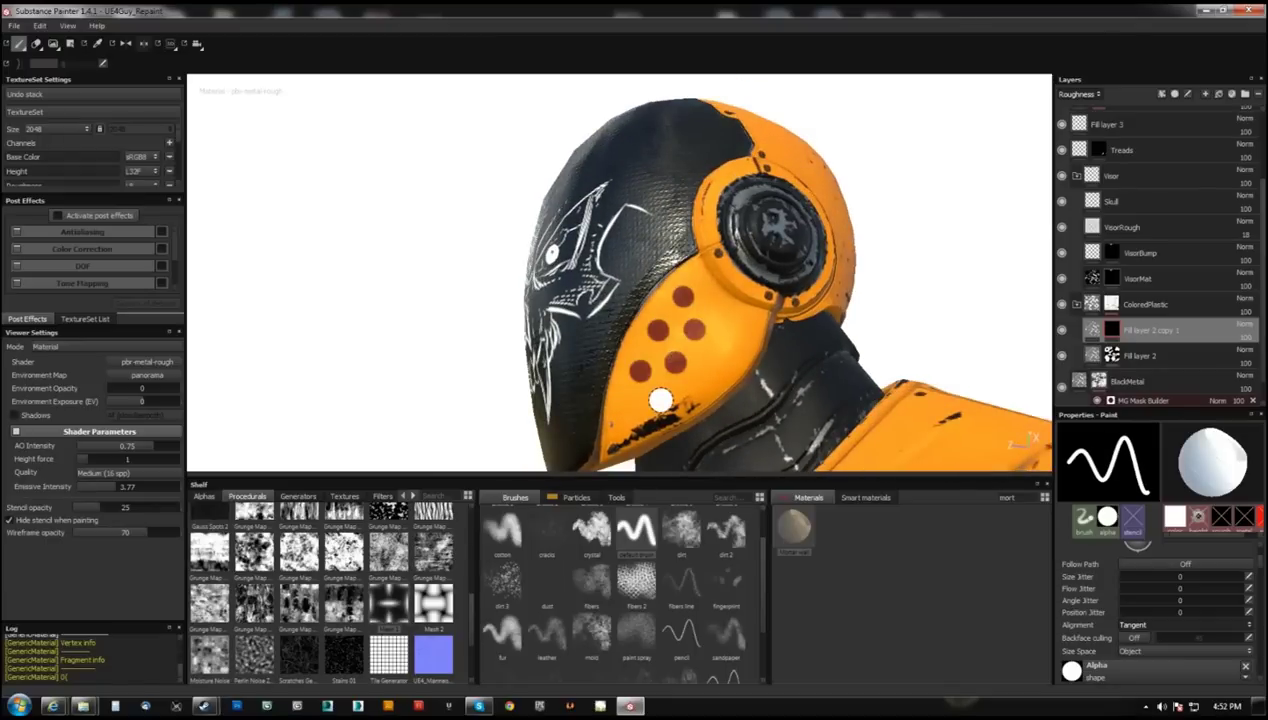
{"action": "mouse_move", "coordinate": [660, 400]}
{"action": "left_mouse_down", "text": "alt"}
{"action": "mouse_move", "coordinate": [776, 263]}
{"action": "mouse_move", "coordinate": [600, 320]}
{"action": "mouse_move", "coordinate": [526, 379]}
{"action": "mouse_move", "coordinate": [656, 300]}
{"action": "left_mouse_up", "text": "alt"}
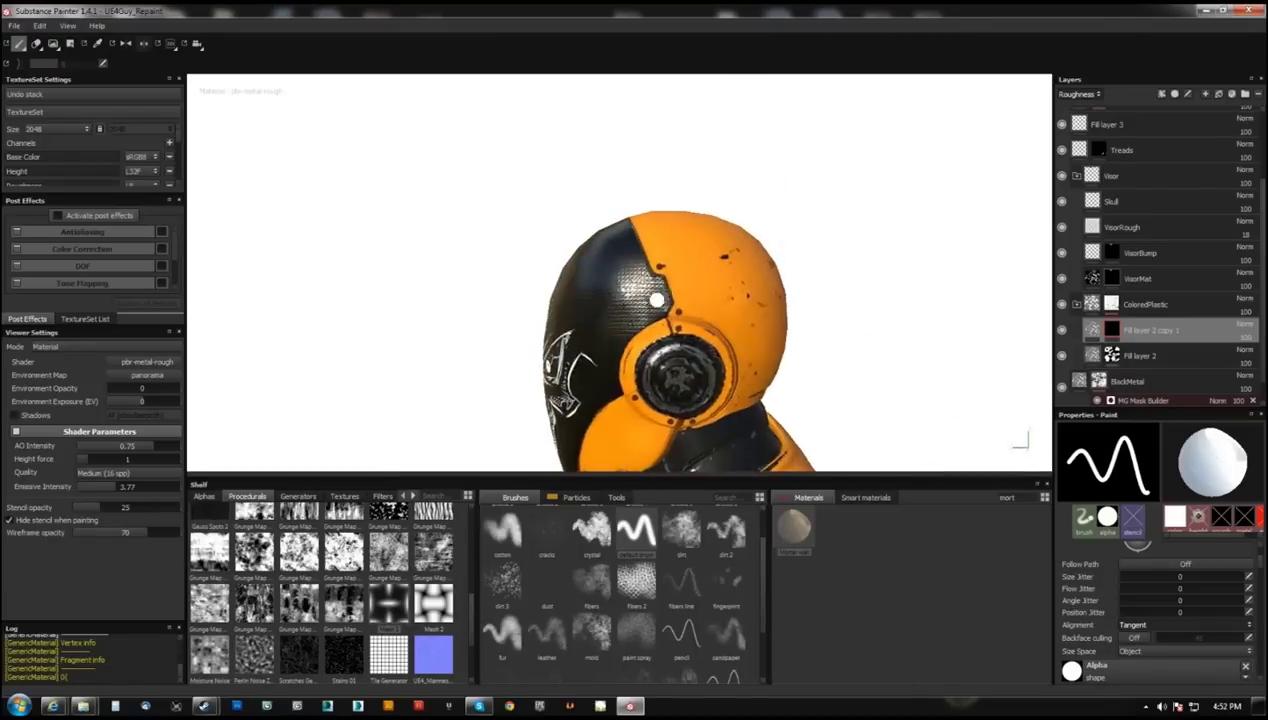
{"action": "scroll", "coordinate": [656, 300], "scroll_direction": "up", "scroll_amount": 3}
{"action": "scroll", "coordinate": [695, 345], "scroll_direction": "down", "scroll_amount": 3}
{"action": "left_click_drag", "start_coordinate": [695, 345], "coordinate": [560, 380], "text": "alt"}
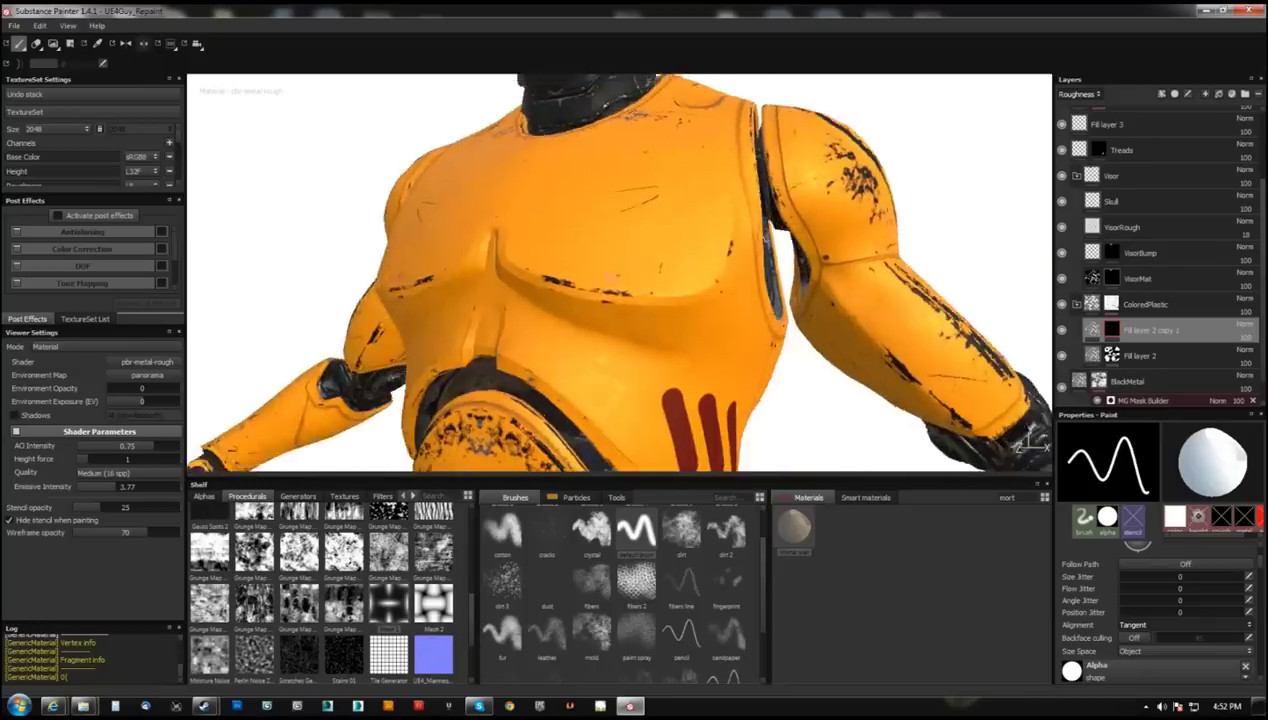
{"action": "scroll", "coordinate": [542, 386], "scroll_direction": "up", "scroll_amount": 3}
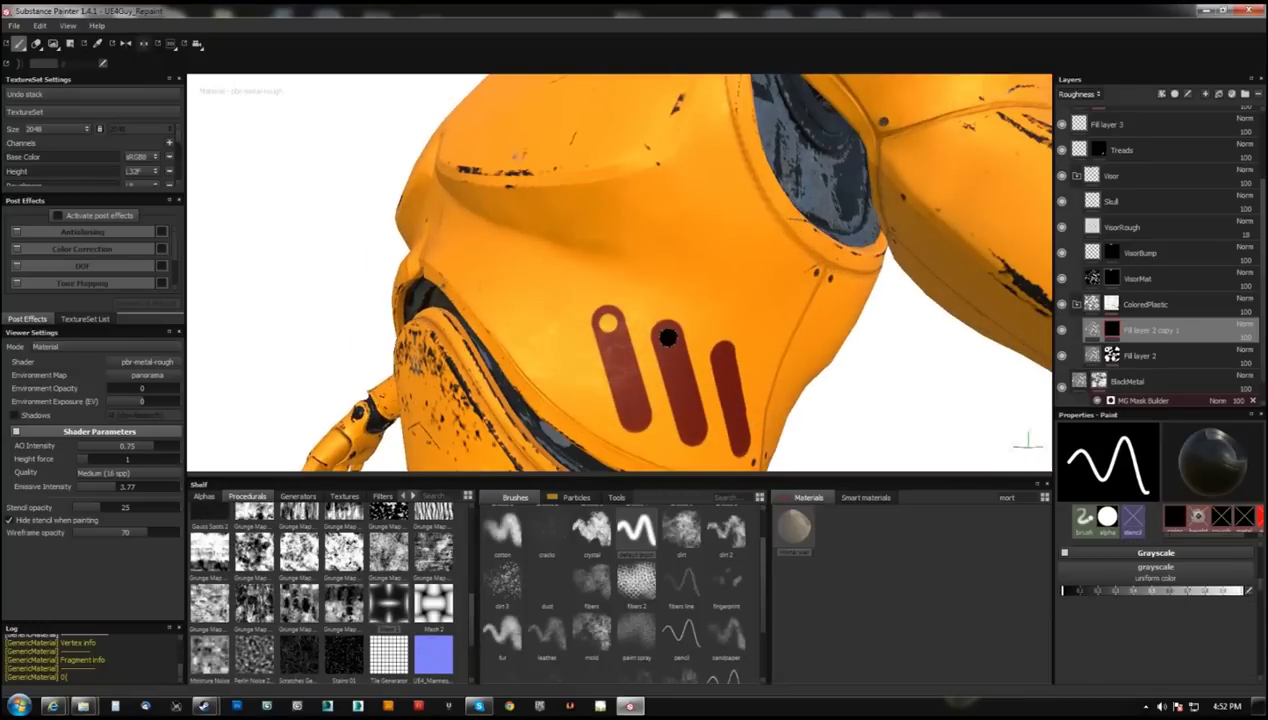
{"action": "mouse_move", "coordinate": [668, 338]}
{"action": "left_mouse_down", "text": "alt"}
{"action": "mouse_move", "coordinate": [648, 311]}
{"action": "mouse_move", "coordinate": [764, 331]}
{"action": "mouse_move", "coordinate": [597, 345]}
{"action": "mouse_move", "coordinate": [723, 393]}
{"action": "mouse_move", "coordinate": [603, 351]}
{"action": "mouse_move", "coordinate": [660, 360]}
{"action": "mouse_move", "coordinate": [648, 348]}
{"action": "left_mouse_up", "text": "alt"}
- Review the hips, arms and front shoulder, then show a layer's fill settings
{"action": "scroll", "coordinate": [625, 244], "scroll_direction": "down", "scroll_amount": 5}
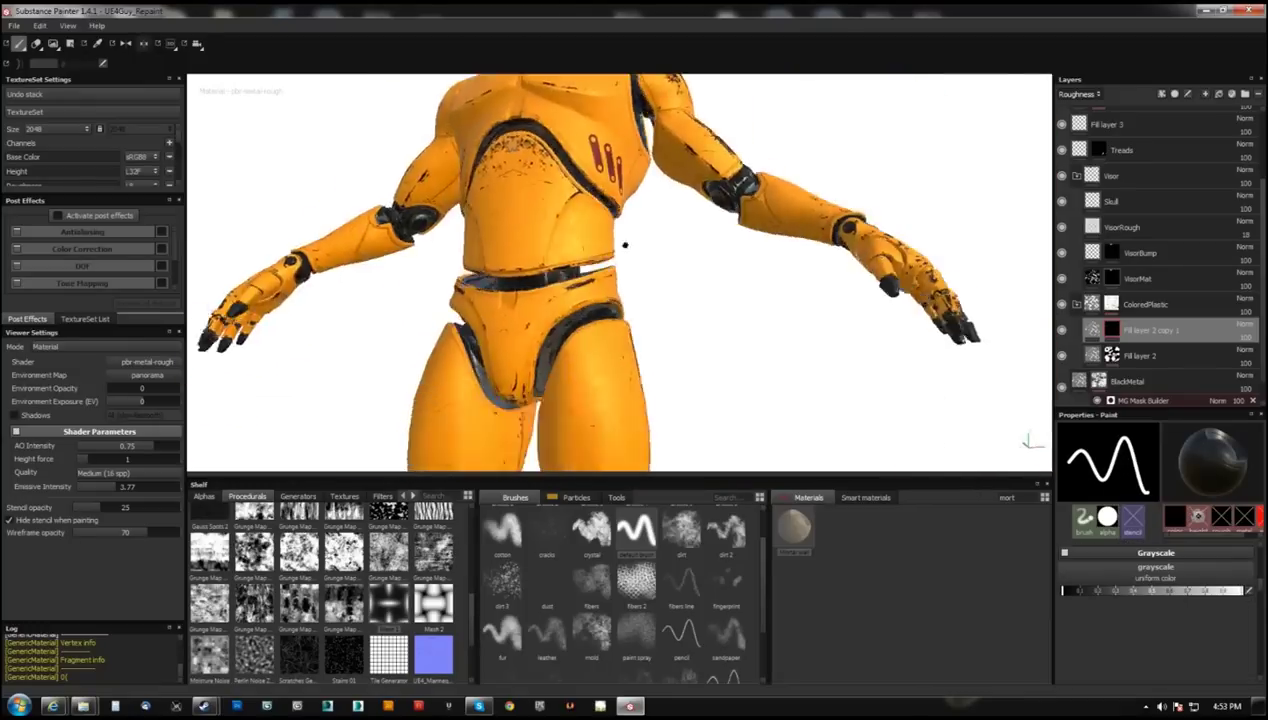
{"action": "mouse_move", "coordinate": [625, 244]}
{"action": "left_mouse_down", "text": "alt"}
{"action": "mouse_move", "coordinate": [405, 337]}
{"action": "mouse_move", "coordinate": [877, 323]}
{"action": "mouse_move", "coordinate": [470, 408]}
{"action": "mouse_move", "coordinate": [532, 289]}
{"action": "mouse_move", "coordinate": [563, 272]}
{"action": "left_mouse_up", "text": "alt"}
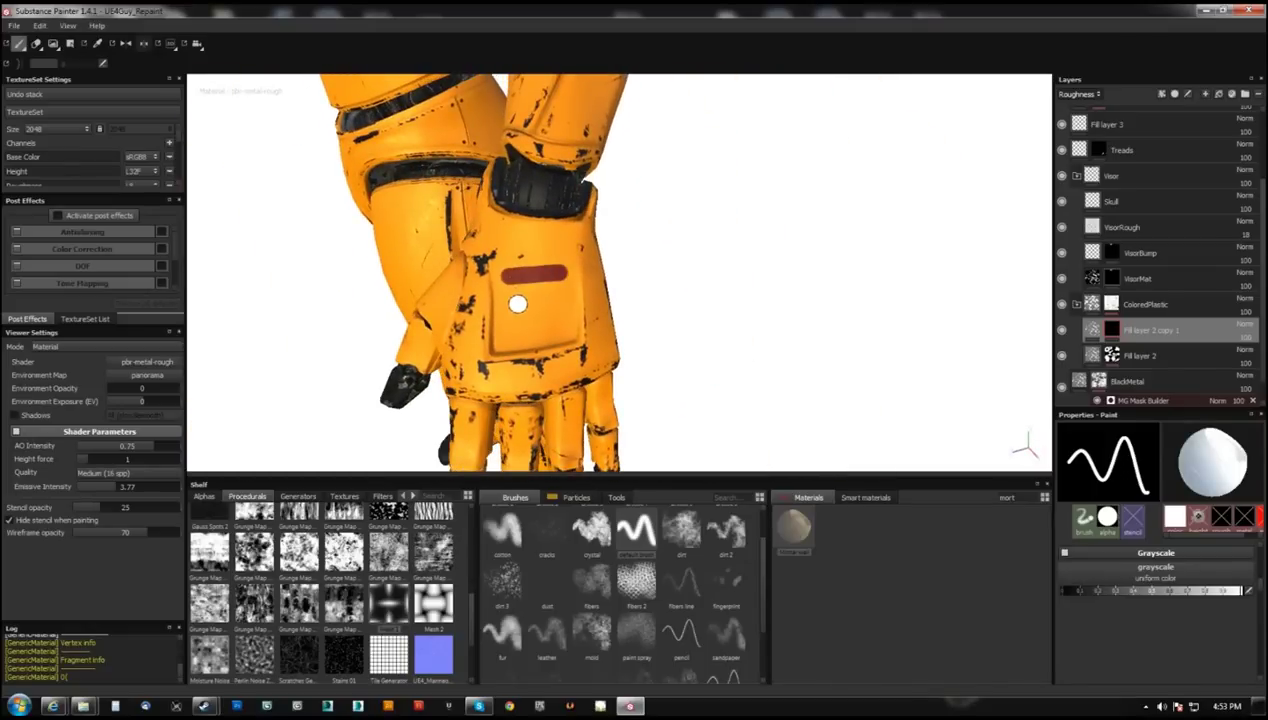
{"action": "mouse_move", "coordinate": [534, 329]}
{"action": "left_mouse_down", "text": "alt"}
{"action": "mouse_move", "coordinate": [560, 330]}
{"action": "mouse_move", "coordinate": [527, 337]}
{"action": "mouse_move", "coordinate": [119, 272]}
{"action": "mouse_move", "coordinate": [538, 419]}
{"action": "mouse_move", "coordinate": [514, 303]}
{"action": "left_mouse_up", "text": "alt"}
{"action": "scroll", "coordinate": [527, 337], "scroll_direction": "down", "scroll_amount": 3}
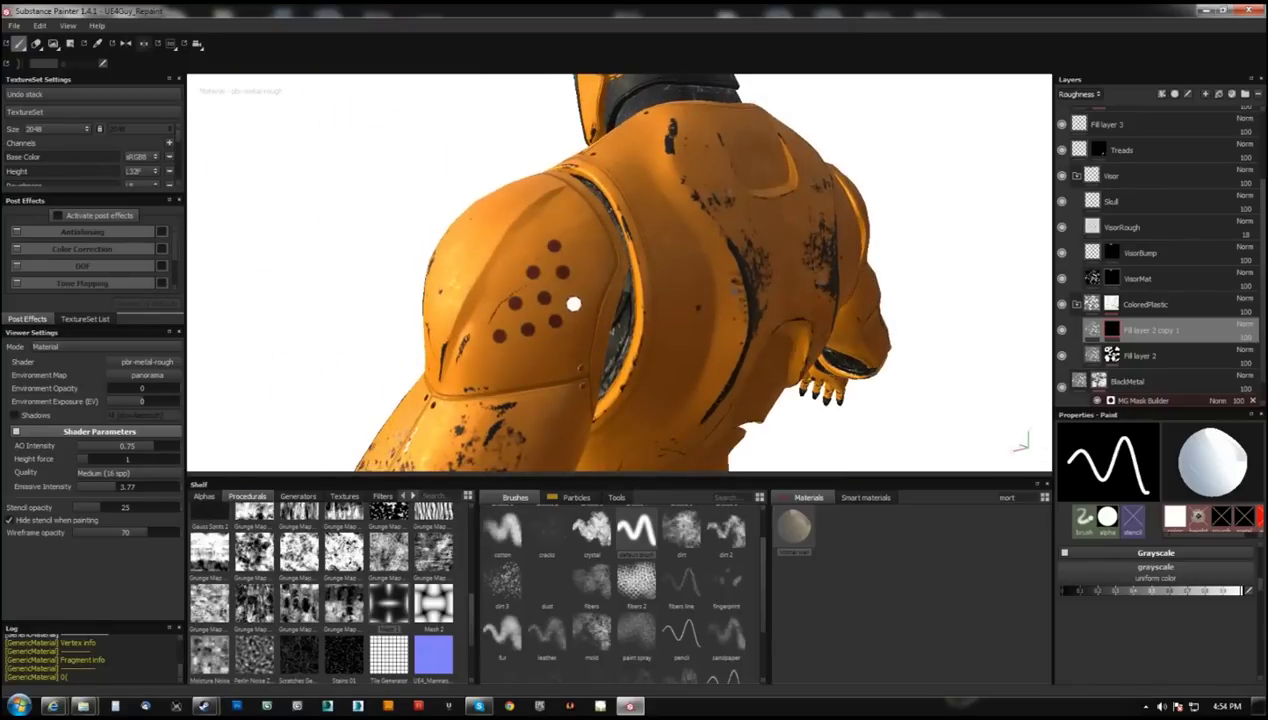
{"action": "left_click_drag", "start_coordinate": [514, 303], "coordinate": [640, 310], "text": "alt"}
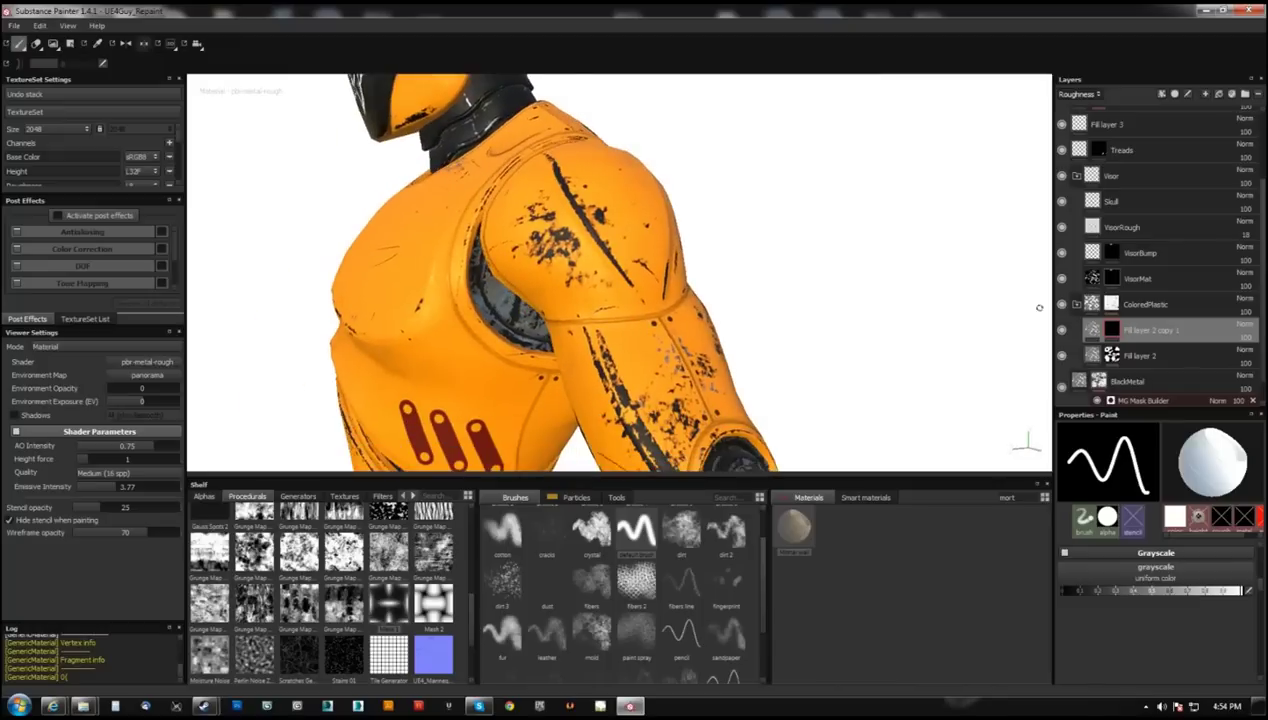
{"action": "left_click", "coordinate": [1090, 330]}
{"action": "scroll", "coordinate": [1136, 516], "scroll_direction": "down", "scroll_amount": 3}
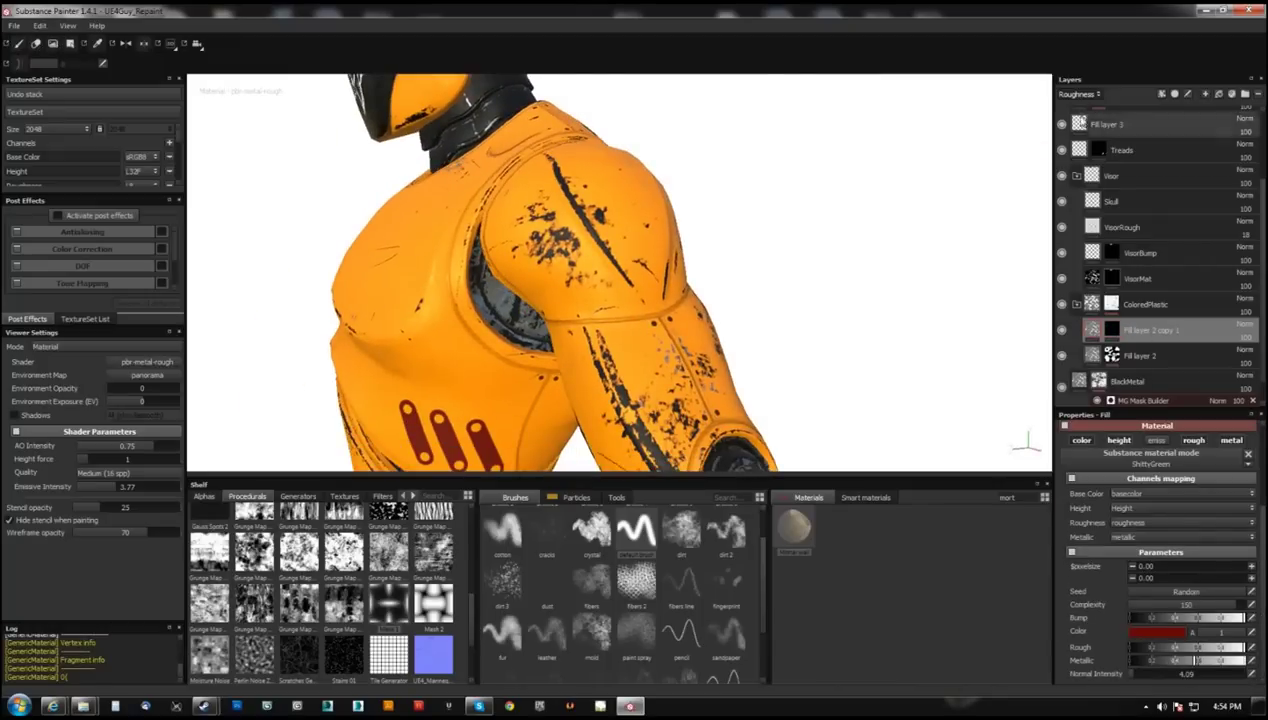
- Switch the layer stack to the Height channel and view the robot's back
{"action": "left_click", "coordinate": [1203, 358]}
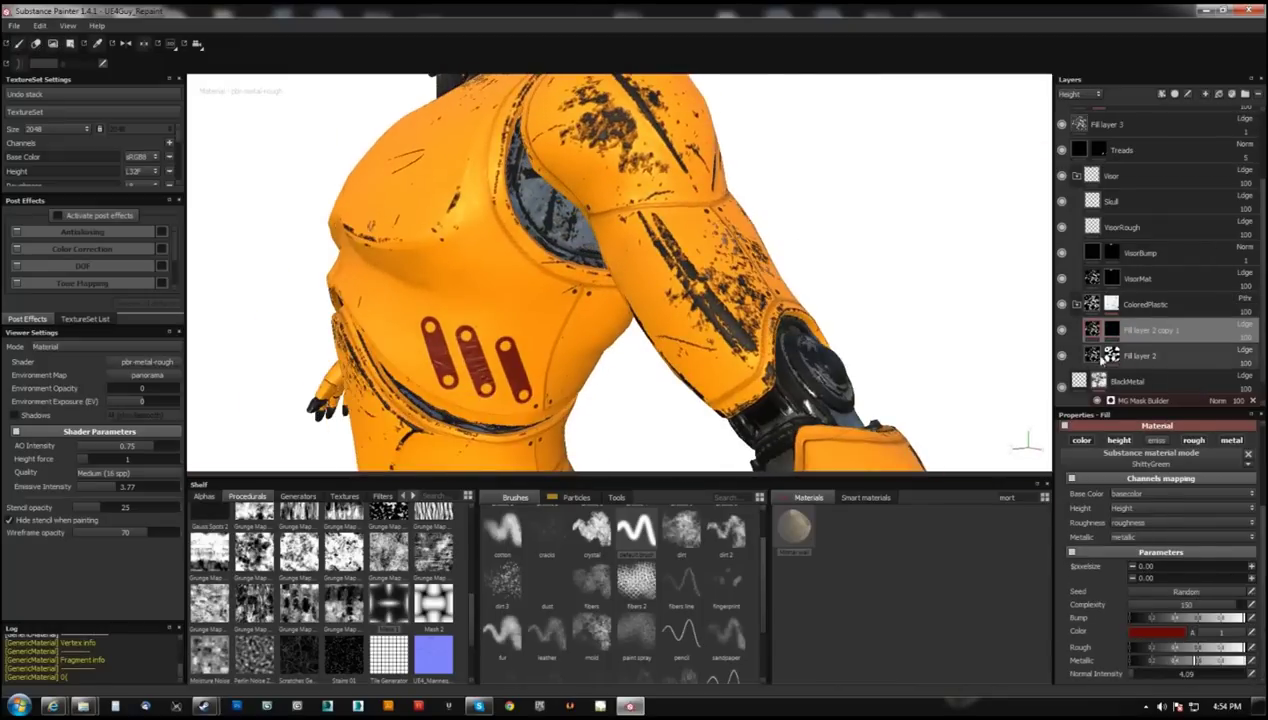
{"action": "left_click", "coordinate": [1245, 330]}
{"action": "left_click", "coordinate": [1190, 358]}
{"action": "mouse_move", "coordinate": [494, 205]}
{"action": "left_mouse_down", "text": "alt"}
{"action": "mouse_move", "coordinate": [623, 243]}
{"action": "mouse_move", "coordinate": [421, 280]}
{"action": "mouse_move", "coordinate": [643, 363]}
{"action": "mouse_move", "coordinate": [427, 307]}
{"action": "mouse_move", "coordinate": [640, 269]}
{"action": "mouse_move", "coordinate": [705, 331]}
{"action": "mouse_move", "coordinate": [611, 275]}
{"action": "mouse_move", "coordinate": [498, 321]}
{"action": "mouse_move", "coordinate": [750, 275]}
{"action": "mouse_move", "coordinate": [818, 410]}
{"action": "mouse_move", "coordinate": [655, 380]}
{"action": "left_mouse_up", "text": "alt"}
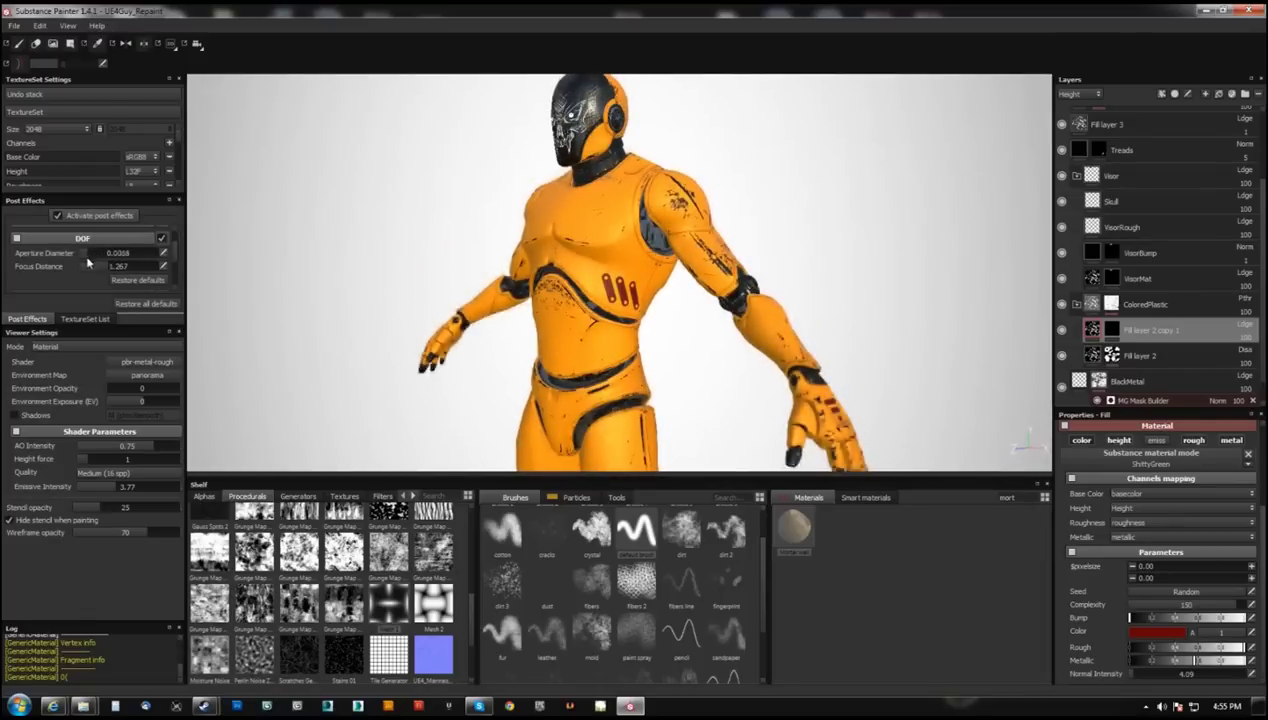
- Adjust the Tone Mapping gamma and enable the Glare and Vignette post effects
{"action": "left_click", "coordinate": [127, 259]}
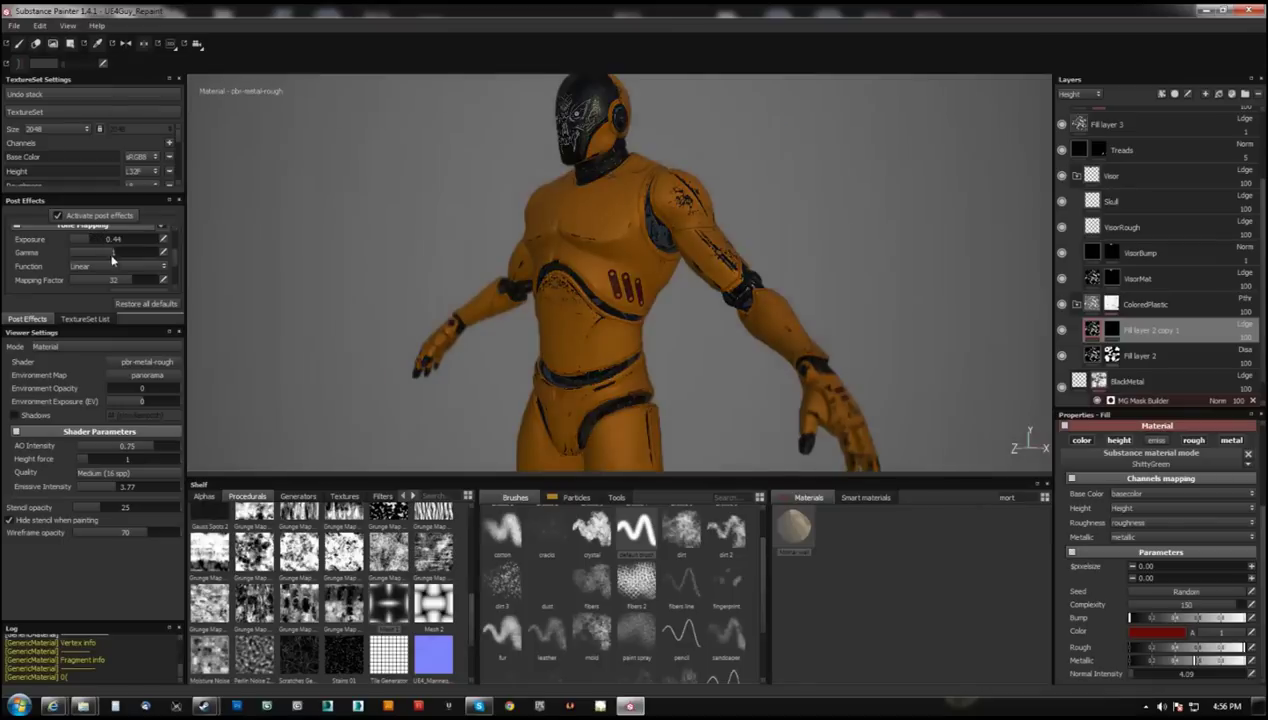
{"action": "mouse_move", "coordinate": [113, 240]}
{"action": "left_mouse_down"}
{"action": "mouse_move", "coordinate": [84, 252]}
{"action": "mouse_move", "coordinate": [113, 241]}
{"action": "mouse_move", "coordinate": [125, 281]}
{"action": "left_mouse_up"}
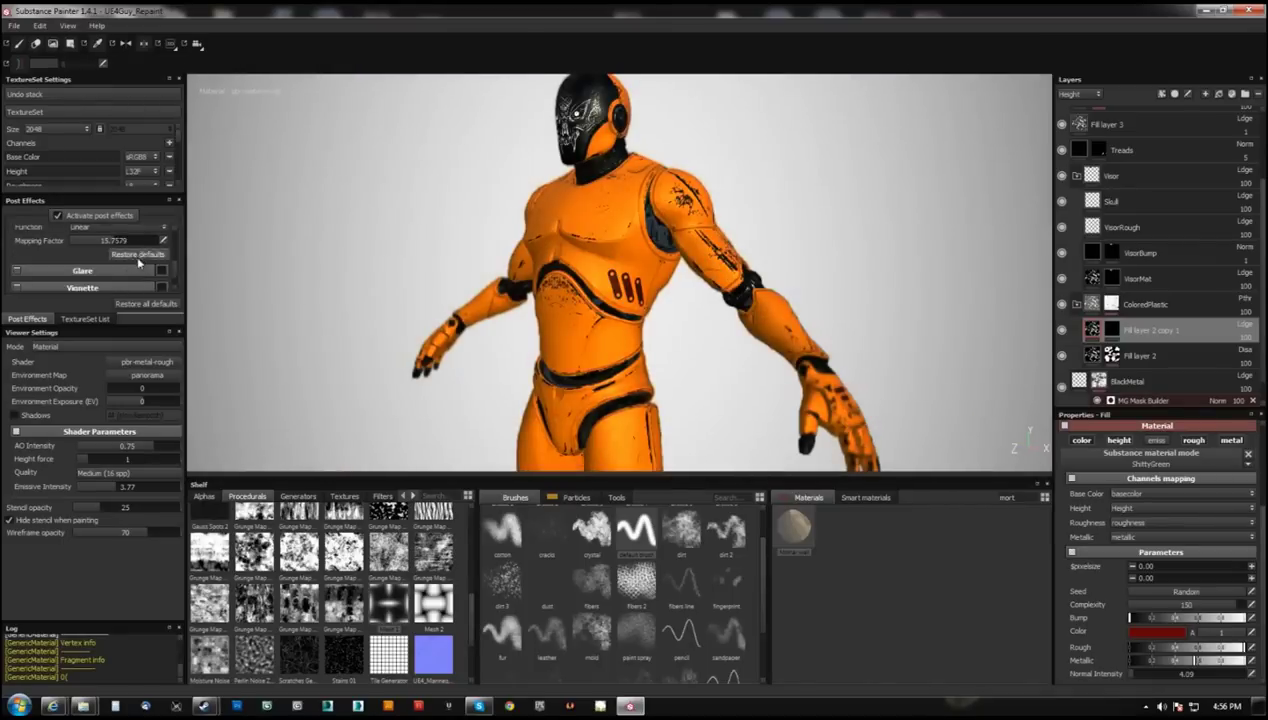
{"action": "left_click", "coordinate": [138, 255]}
{"action": "left_click", "coordinate": [160, 252]}
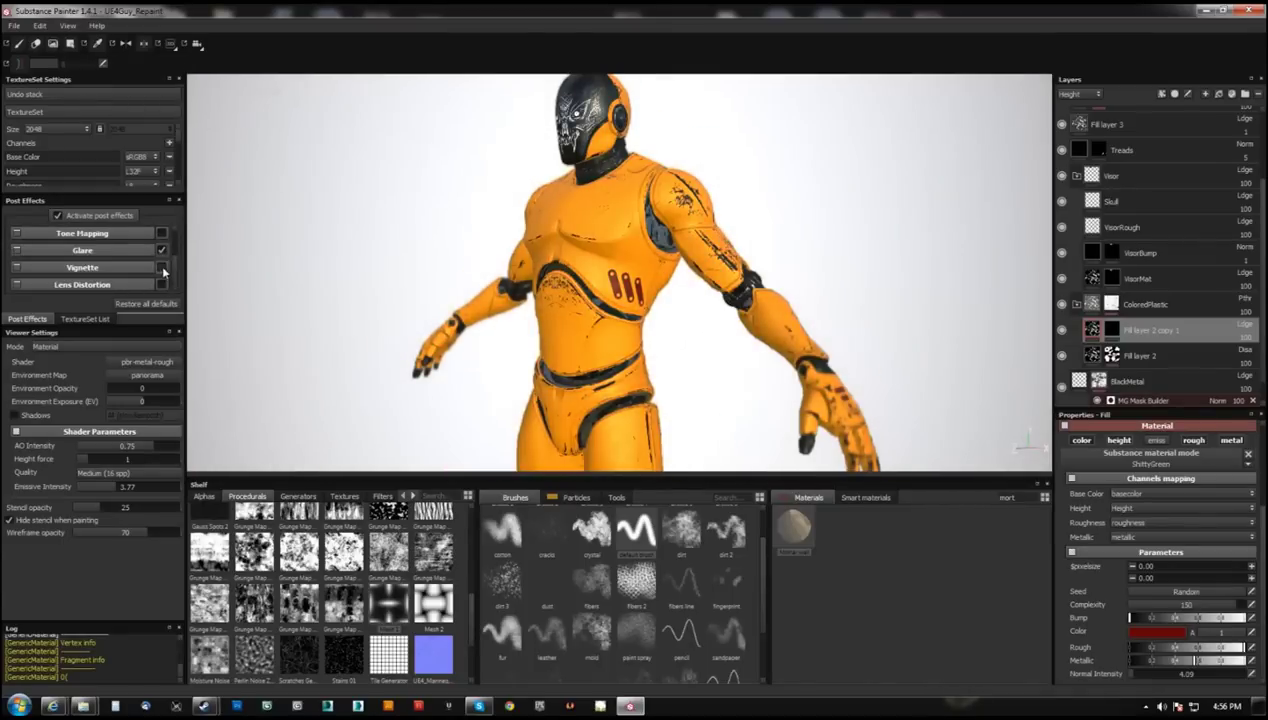
{"action": "left_click", "coordinate": [162, 268]}
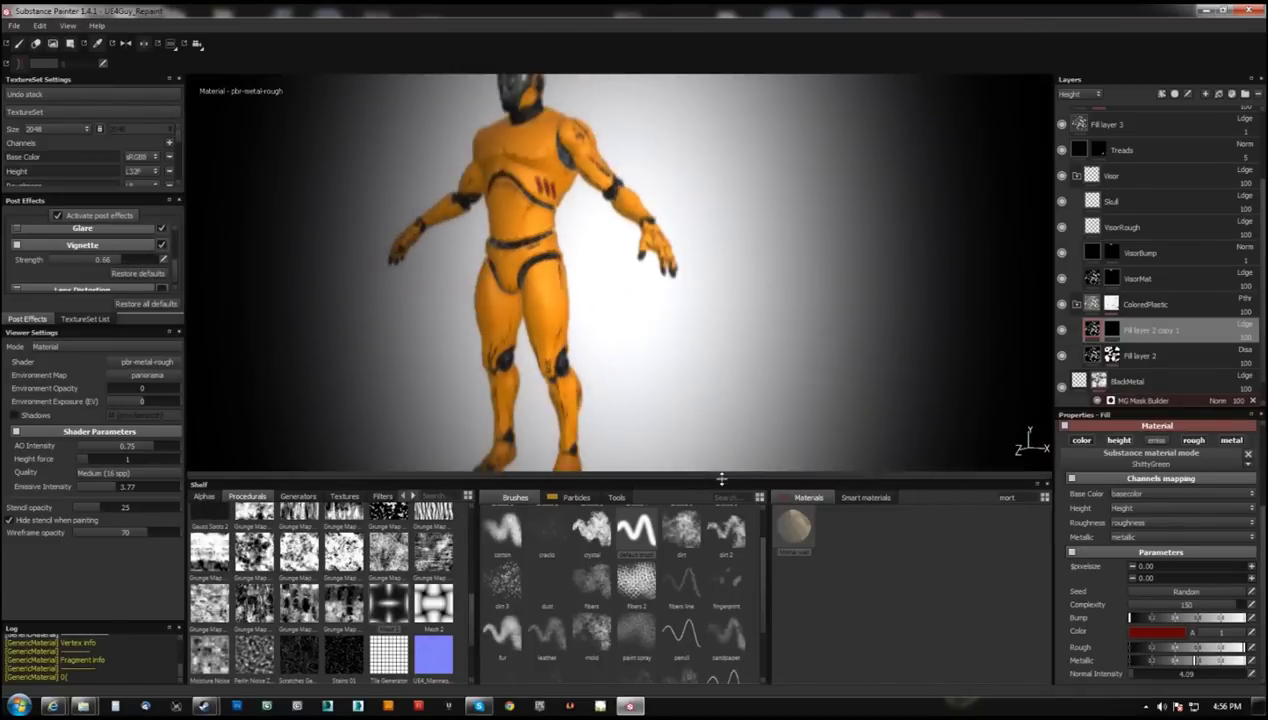
- Turn off post effects and try the studio and road_in_the_mountains environment maps
{"action": "left_click_drag", "start_coordinate": [721, 479], "coordinate": [721, 588]}
{"action": "left_click_drag", "start_coordinate": [640, 360], "coordinate": [700, 360], "text": "alt"}
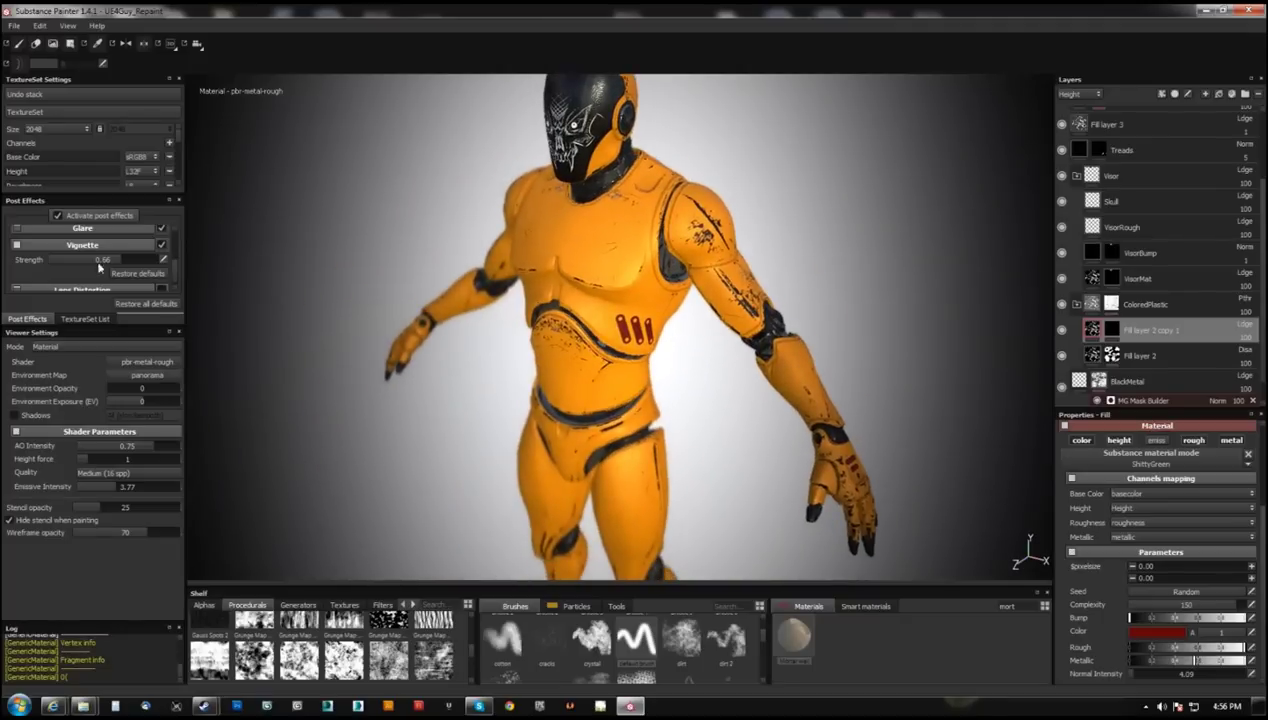
{"action": "left_click", "coordinate": [57, 215]}
{"action": "left_click", "coordinate": [150, 374]}
{"action": "left_click", "coordinate": [175, 488]}
{"action": "left_click", "coordinate": [150, 374]}
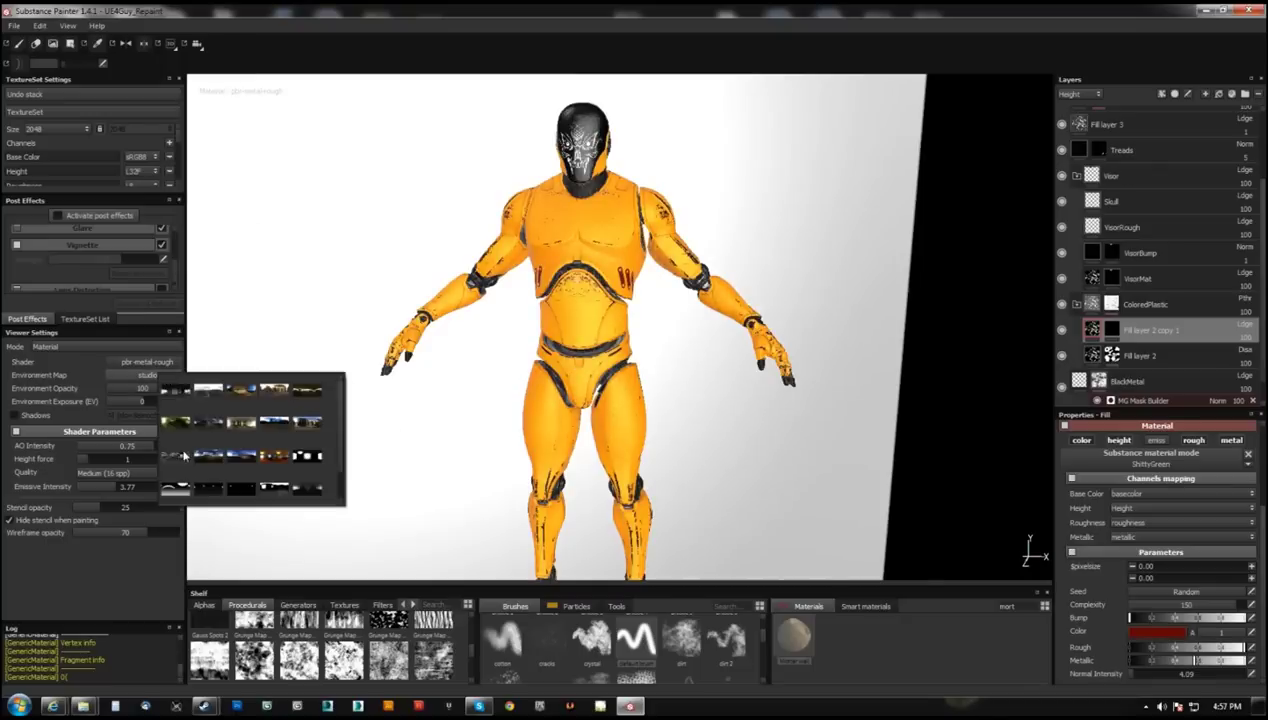
{"action": "left_click", "coordinate": [183, 456]}
- Compare several environment maps and settle on urban_exploring_interior
{"action": "left_click_drag", "start_coordinate": [550, 400], "coordinate": [640, 420], "text": "alt"}
{"action": "left_click", "coordinate": [150, 374]}
{"action": "left_click", "coordinate": [240, 420]}
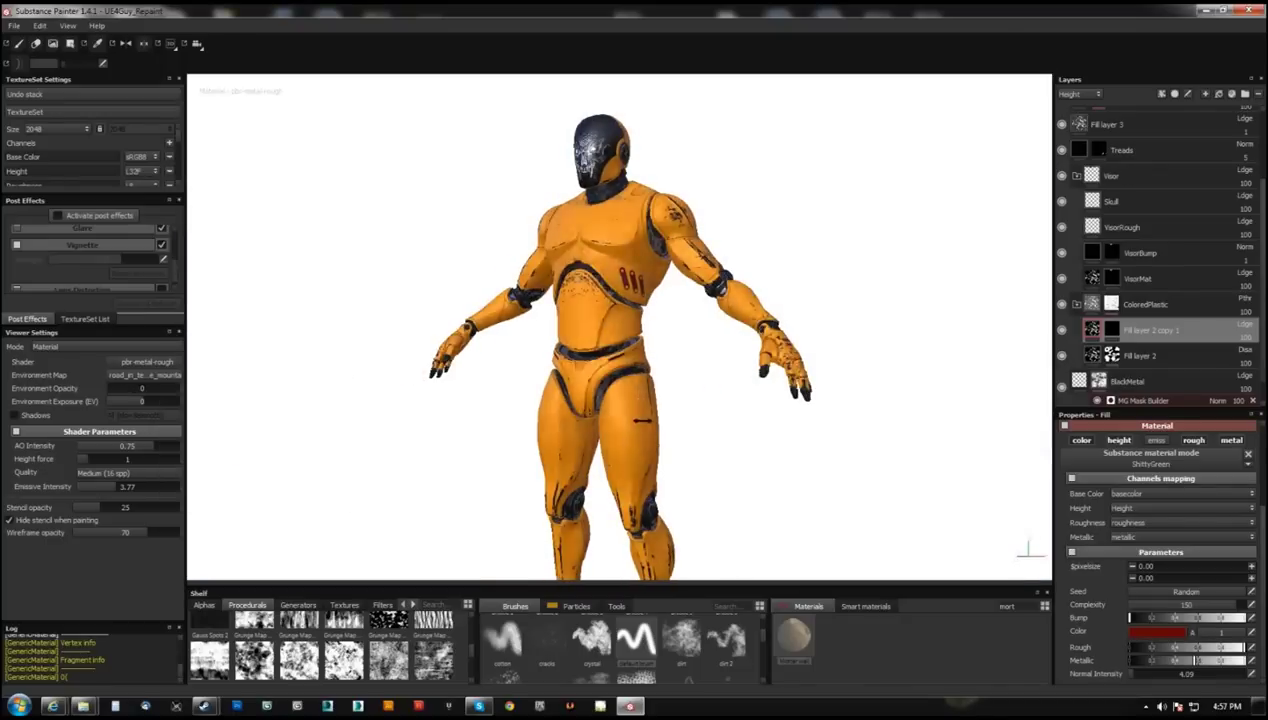
{"action": "left_click", "coordinate": [150, 374]}
{"action": "left_click", "coordinate": [258, 490]}
{"action": "left_click", "coordinate": [150, 374]}
{"action": "left_click", "coordinate": [207, 490]}
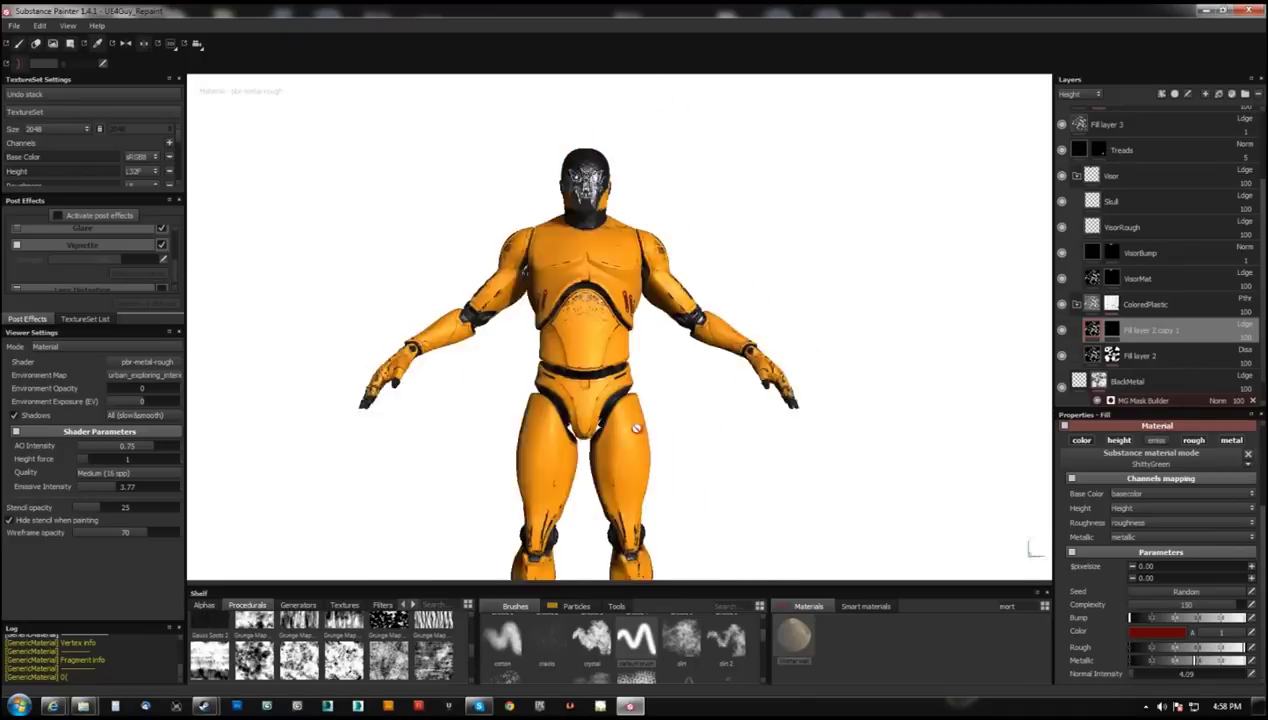
- Reset environment exposure to 0 and recolour the chest rods orange-yellow
{"action": "left_click_drag", "start_coordinate": [230, 400], "coordinate": [190, 405]}
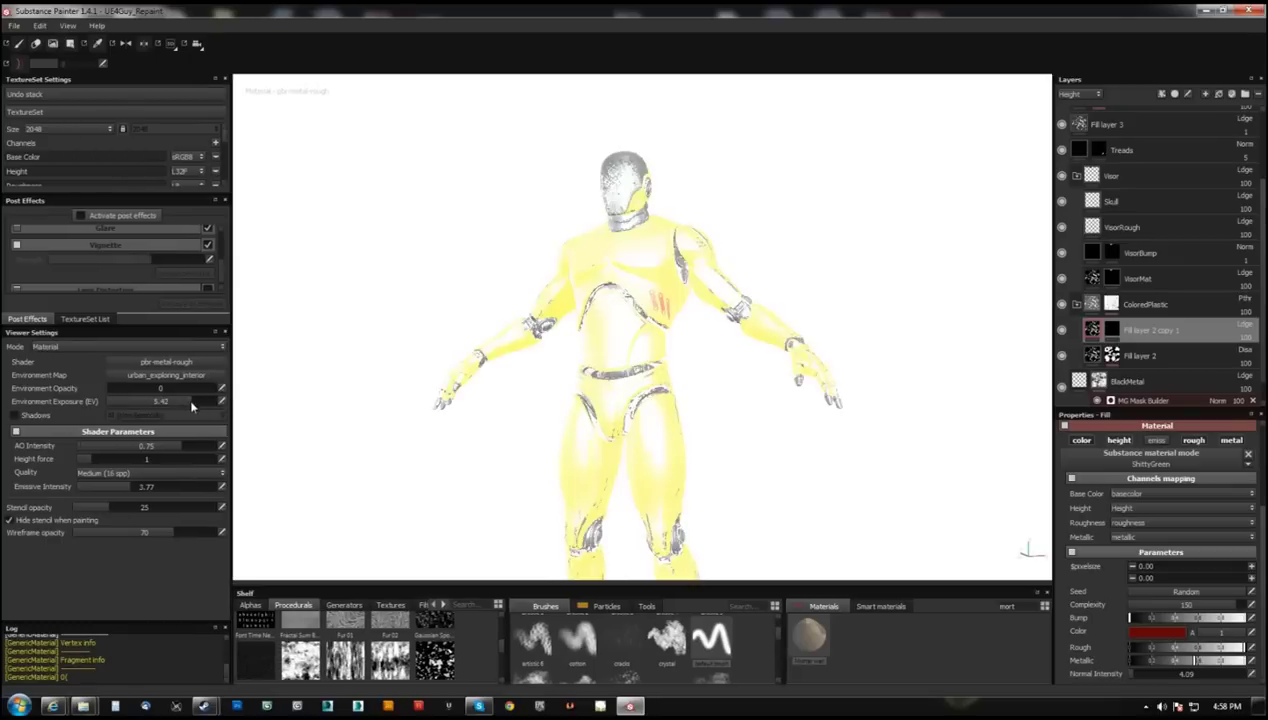
{"action": "left_click_drag", "start_coordinate": [640, 330], "coordinate": [877, 317], "text": "alt"}
{"action": "left_click", "coordinate": [1160, 632]}
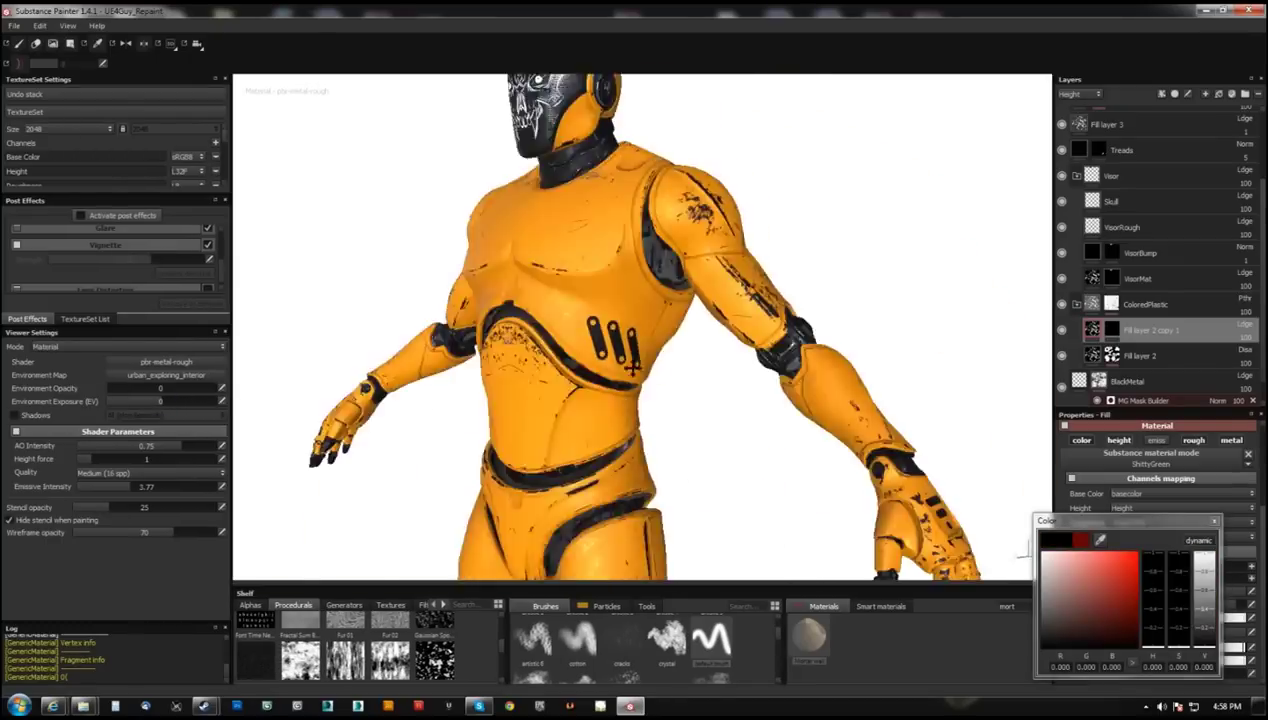
{"action": "left_click_drag", "start_coordinate": [1066, 624], "coordinate": [1025, 548]}
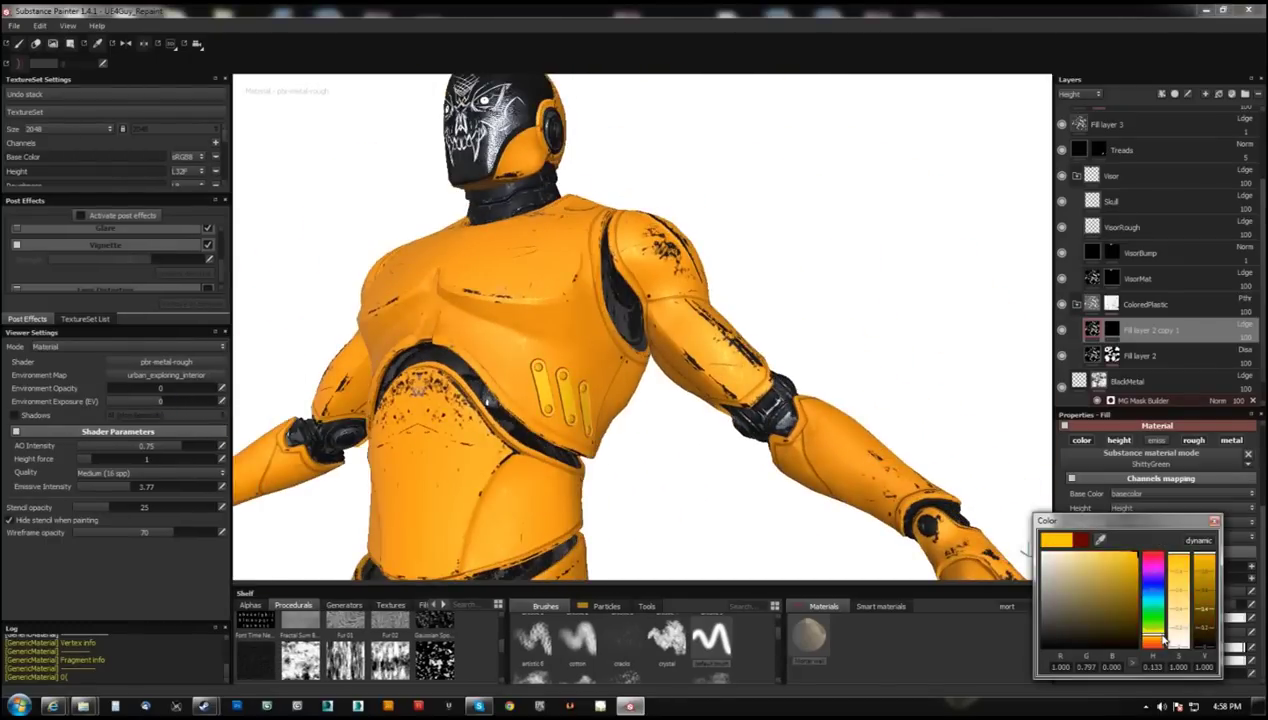
{"action": "mouse_move", "coordinate": [1035, 682]}
{"action": "left_mouse_down", "text": "alt"}
{"action": "mouse_move", "coordinate": [646, 459]}
{"action": "mouse_move", "coordinate": [651, 390]}
{"action": "left_mouse_up", "text": "alt"}
{"action": "scroll", "coordinate": [651, 390], "scroll_direction": "down", "scroll_amount": 3}
{"action": "scroll", "coordinate": [617, 497], "scroll_direction": "up", "scroll_amount": 5}
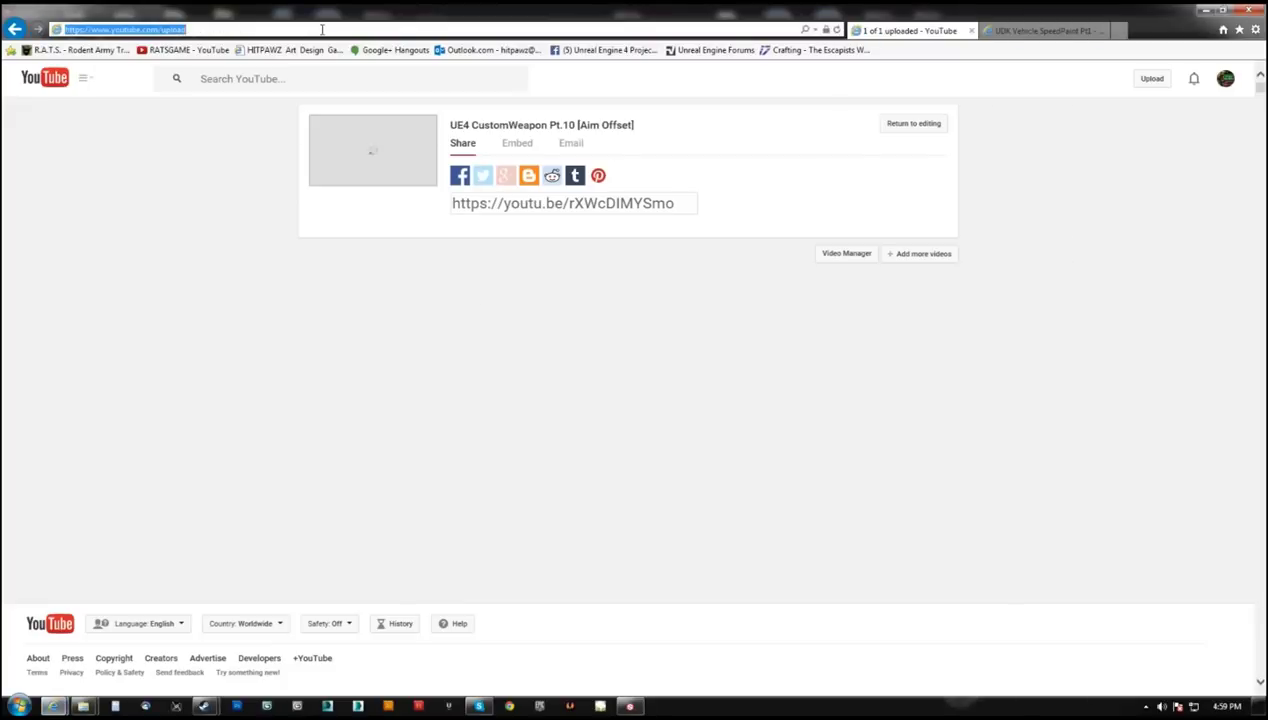
- Search Google for 'ue4 logo' and show the image results
{"action": "type", "text": "google.com"}
{"action": "key", "text": "Return"}
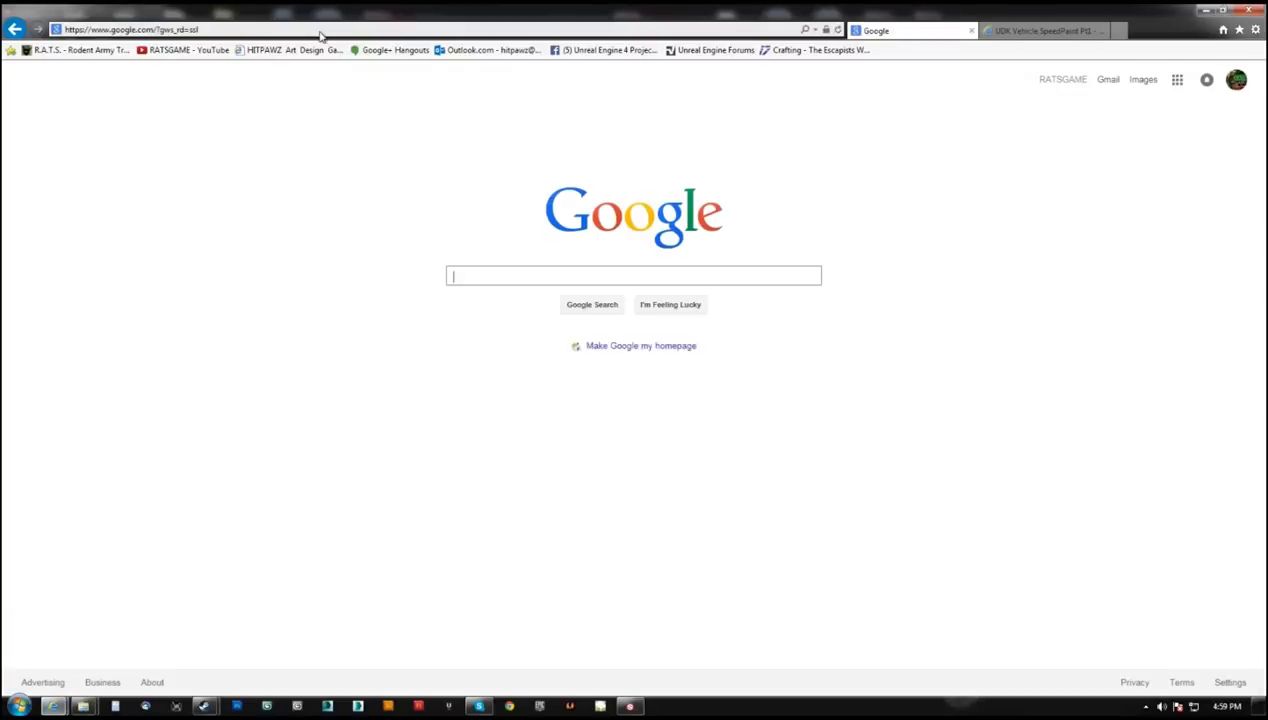
{"action": "type", "text": "ue4 logo"}
{"action": "key", "text": "Return"}
{"action": "left_click", "coordinate": [144, 118]}
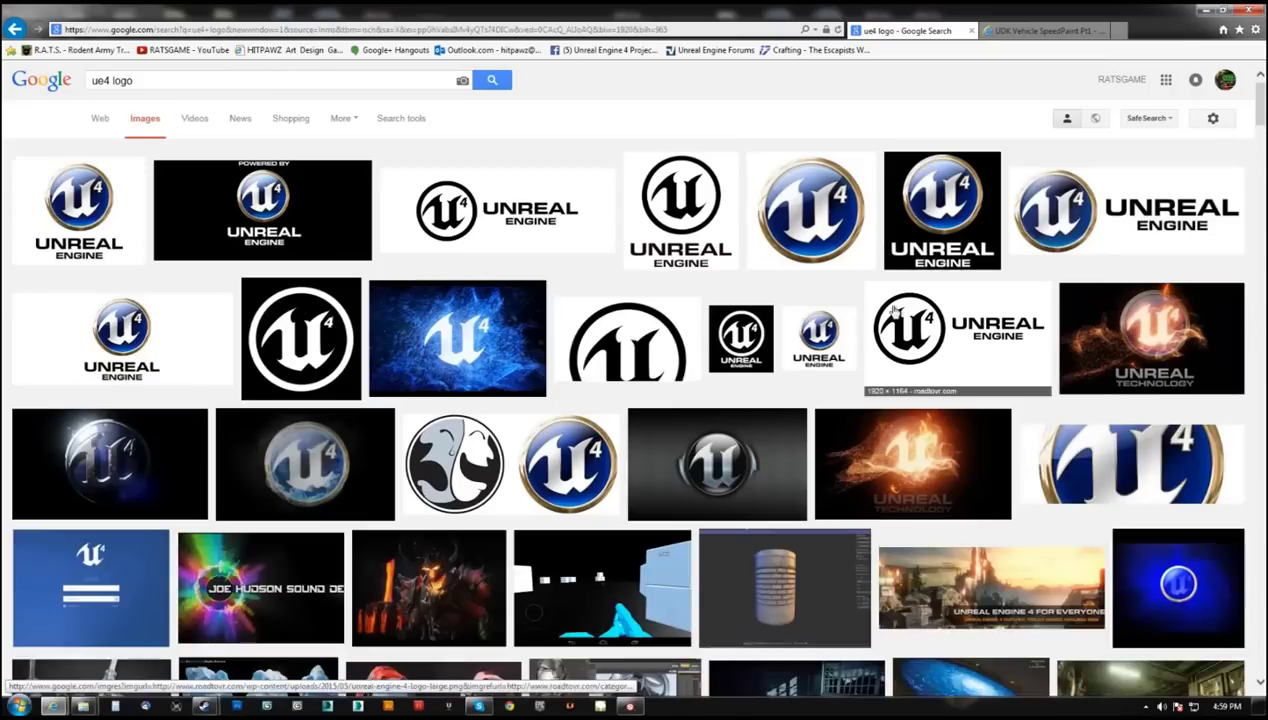
- Copy the full-size UE4 logo image and minimize the browser
{"action": "left_click", "coordinate": [897, 313]}
{"action": "left_click", "coordinate": [912, 368]}
{"action": "right_click", "coordinate": [350, 300]}
{"action": "left_click", "coordinate": [396, 399]}
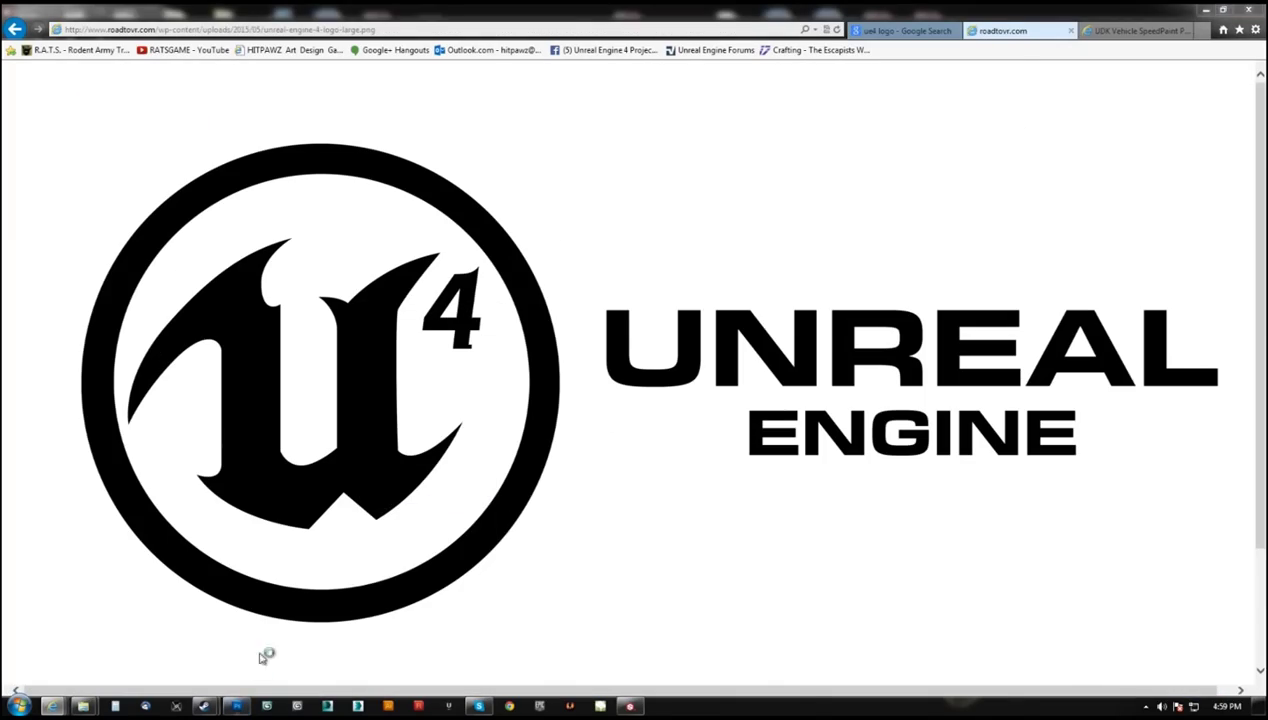
{"action": "left_click", "coordinate": [1071, 30]}
{"action": "key", "text": "Escape"}
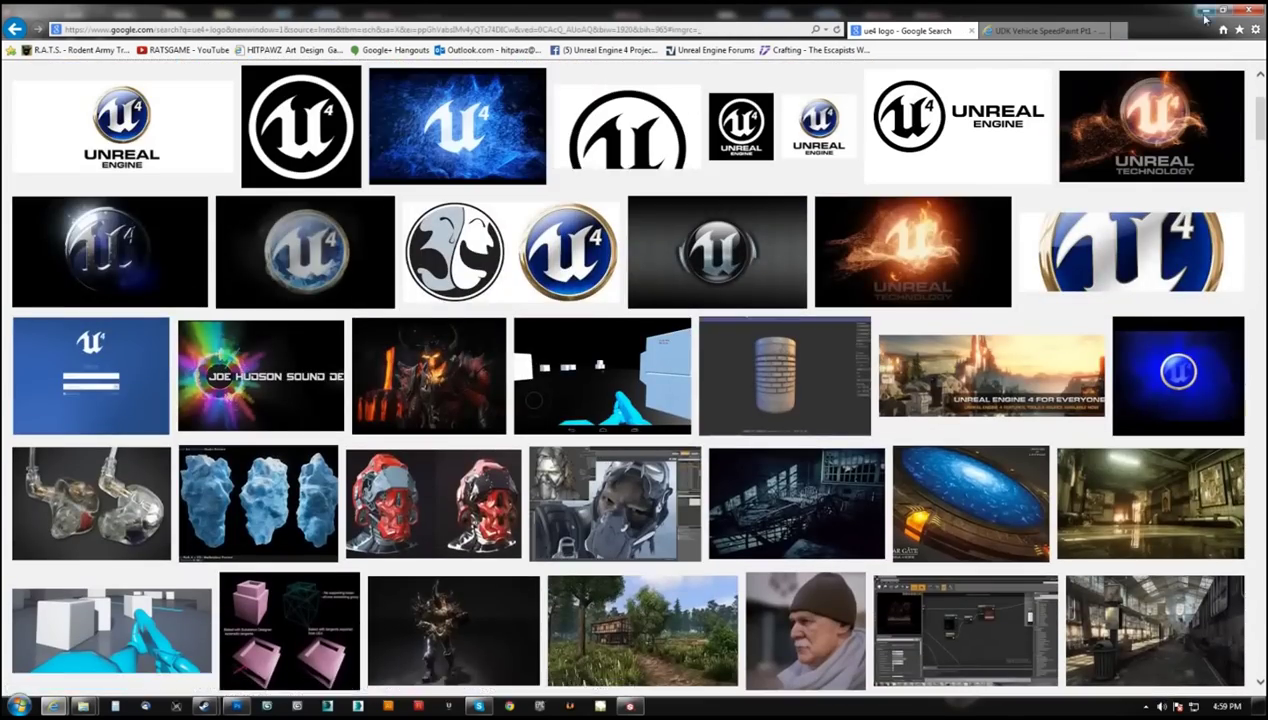
{"action": "left_click", "coordinate": [1205, 11]}
- Paste the UE4 logo into a new clipboard-sized document and delete its white background
{"action": "key", "text": "ctrl+n"}
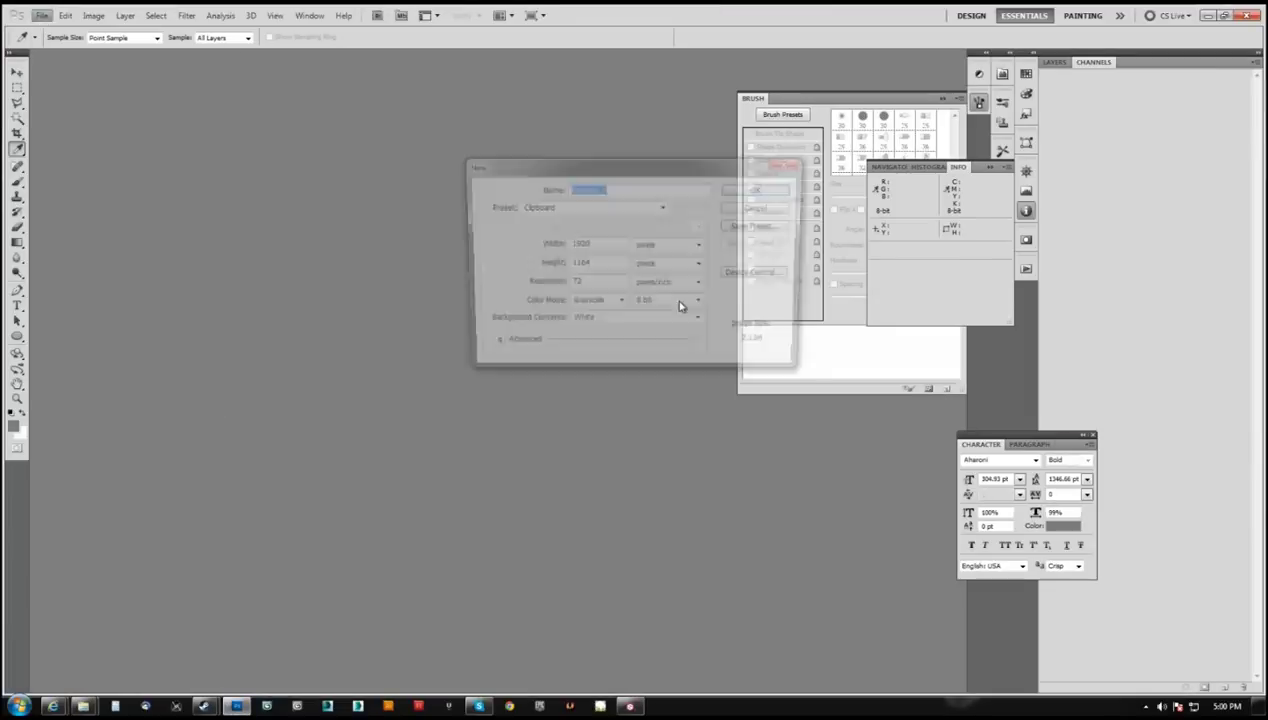
{"action": "key", "text": "Return"}
{"action": "key", "text": "ctrl+v"}
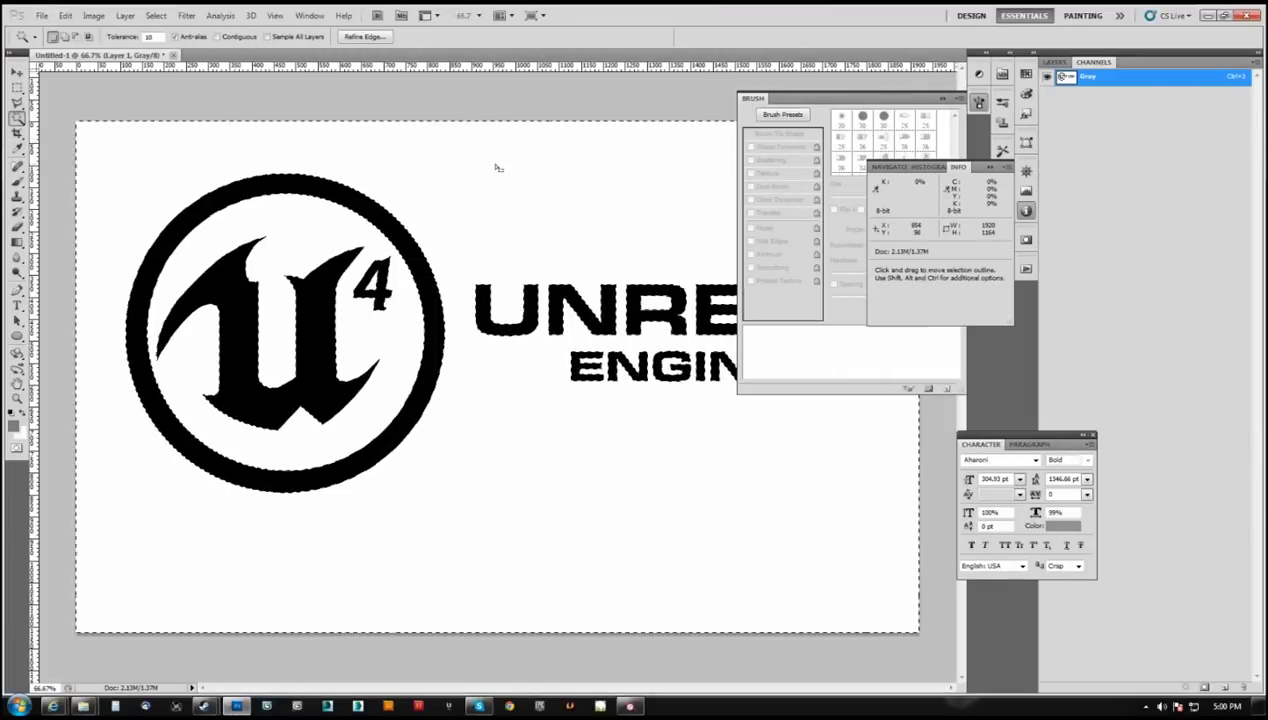
{"action": "key", "text": "Delete"}
{"action": "key", "text": "ctrl+d"}
- Save the logo document as UE4_Logo
{"action": "key", "text": "ctrl+s"}
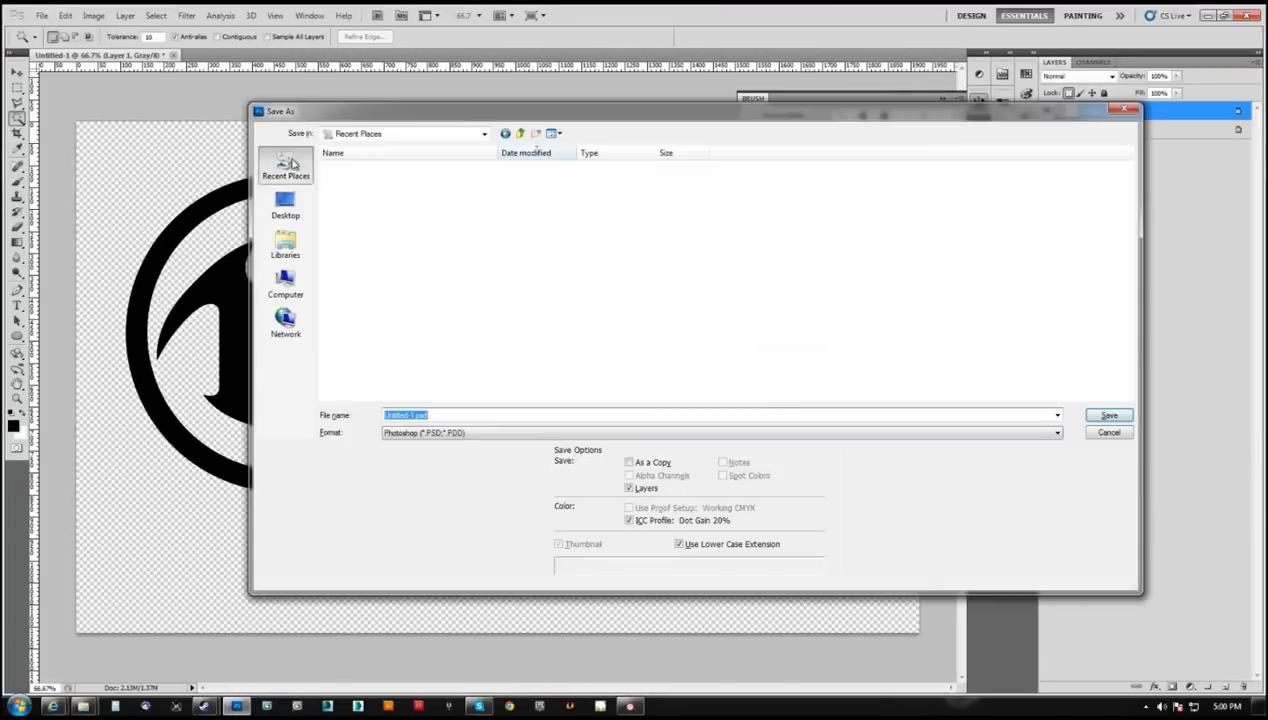
{"action": "type", "text": "UE4_Logo"}
{"action": "key", "text": "Return"}
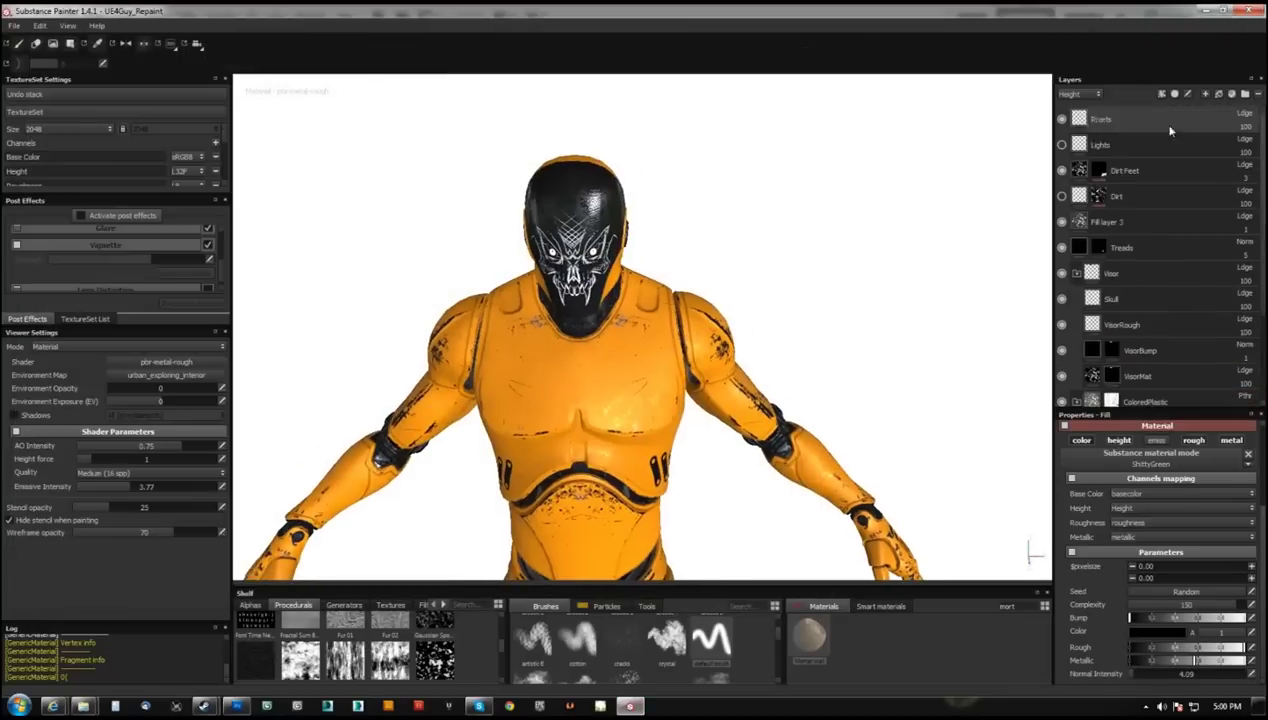
- Project one enlarged UE4Logo texture in base colour onto the shoulder panel
{"action": "key", "text": "3"}
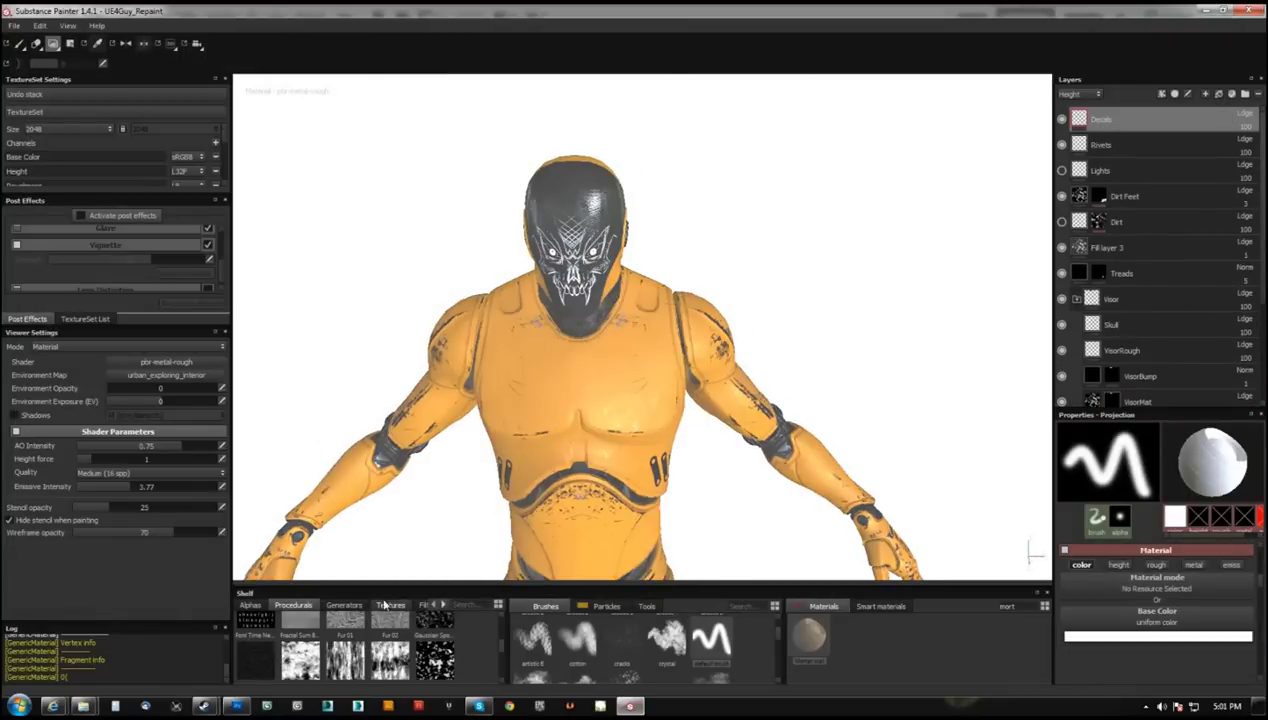
{"action": "left_click", "coordinate": [385, 606]}
{"action": "left_click_drag", "start_coordinate": [255, 672], "coordinate": [1156, 622]}
{"action": "left_click_drag", "start_coordinate": [700, 330], "coordinate": [641, 326], "text": "alt"}
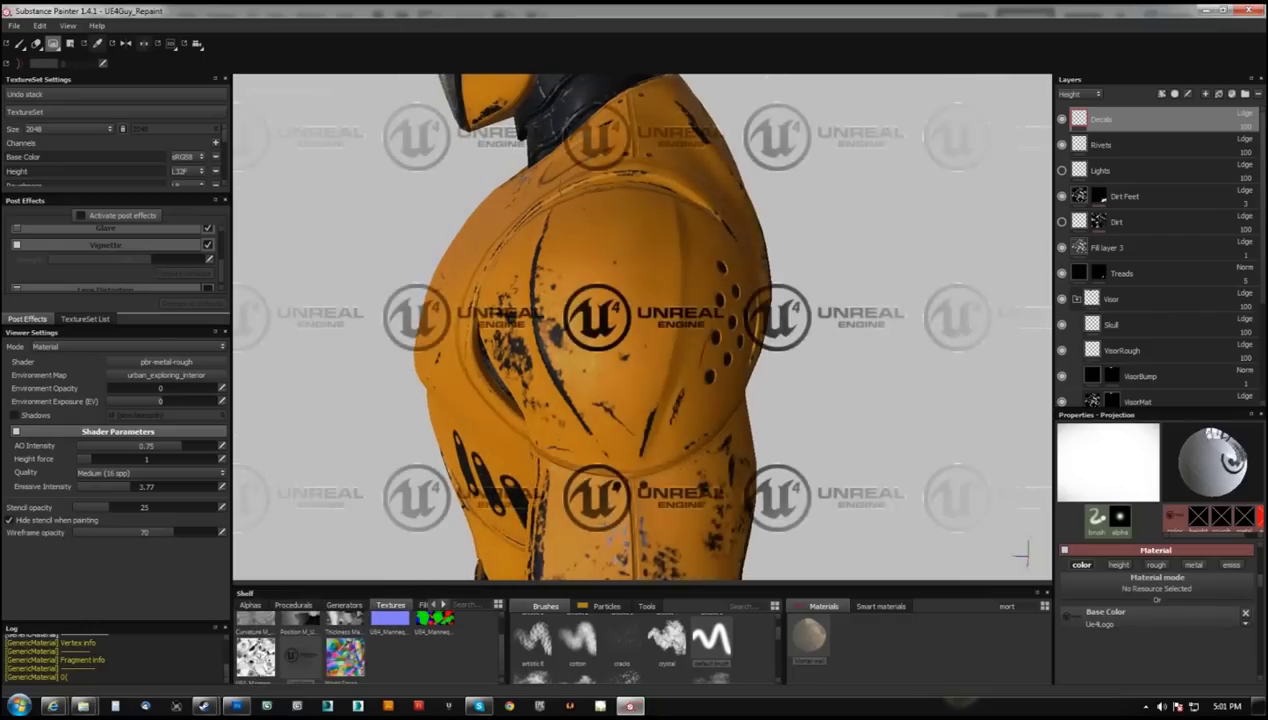
{"action": "left_click_drag", "start_coordinate": [640, 330], "coordinate": [600, 330], "text": "alt"}
{"action": "right_click_drag", "start_coordinate": [849, 311], "coordinate": [900, 330]}
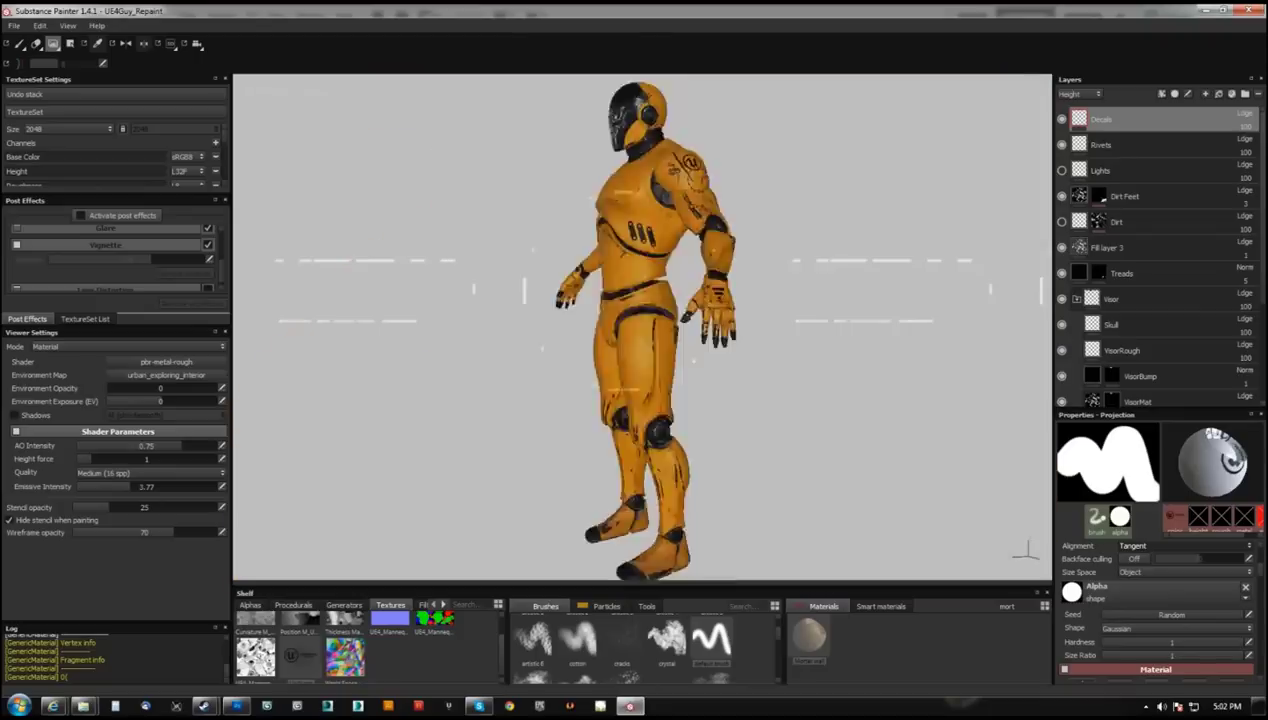
{"action": "key", "text": "e"}
{"action": "mouse_move", "coordinate": [634, 308]}
{"action": "left_mouse_down", "text": "alt"}
{"action": "mouse_move", "coordinate": [629, 343]}
{"action": "mouse_move", "coordinate": [652, 227]}
{"action": "mouse_move", "coordinate": [612, 236]}
{"action": "left_mouse_up", "text": "alt"}
- Add a dirt generator to the Decals layer and raise its Dirt Level slightly
{"action": "right_click", "coordinate": [1120, 115]}
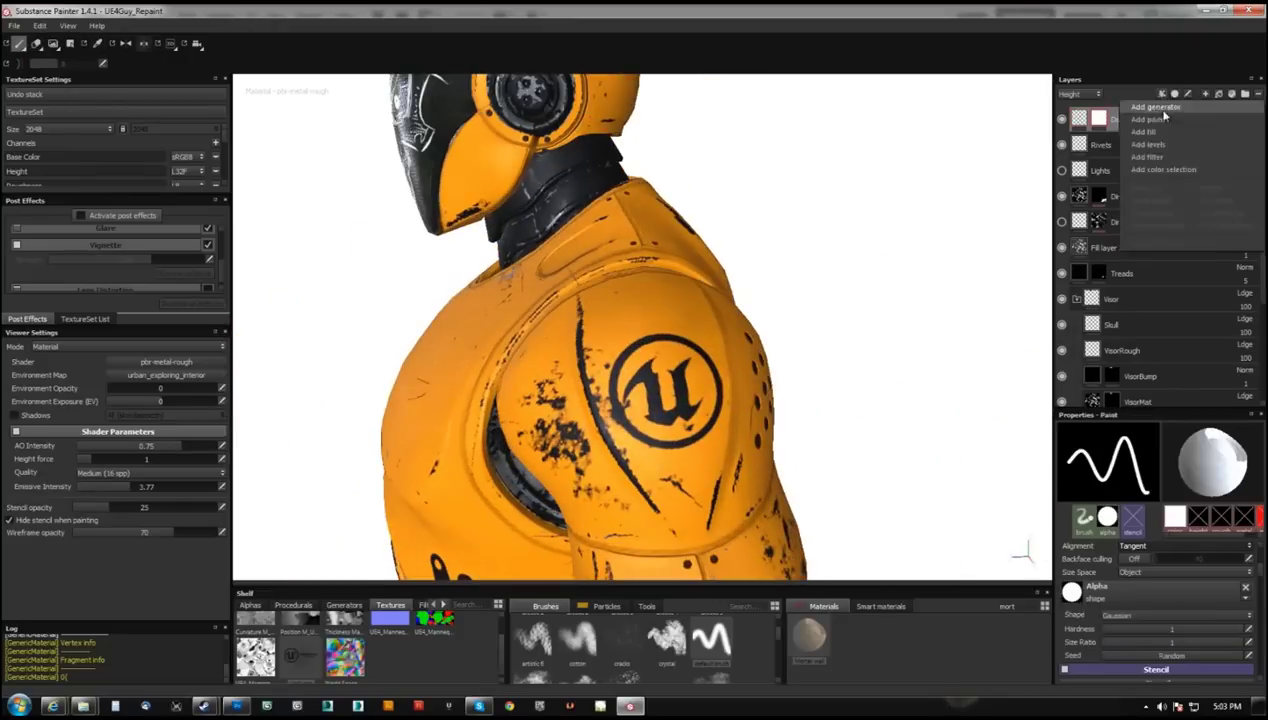
{"action": "left_click", "coordinate": [1150, 150]}
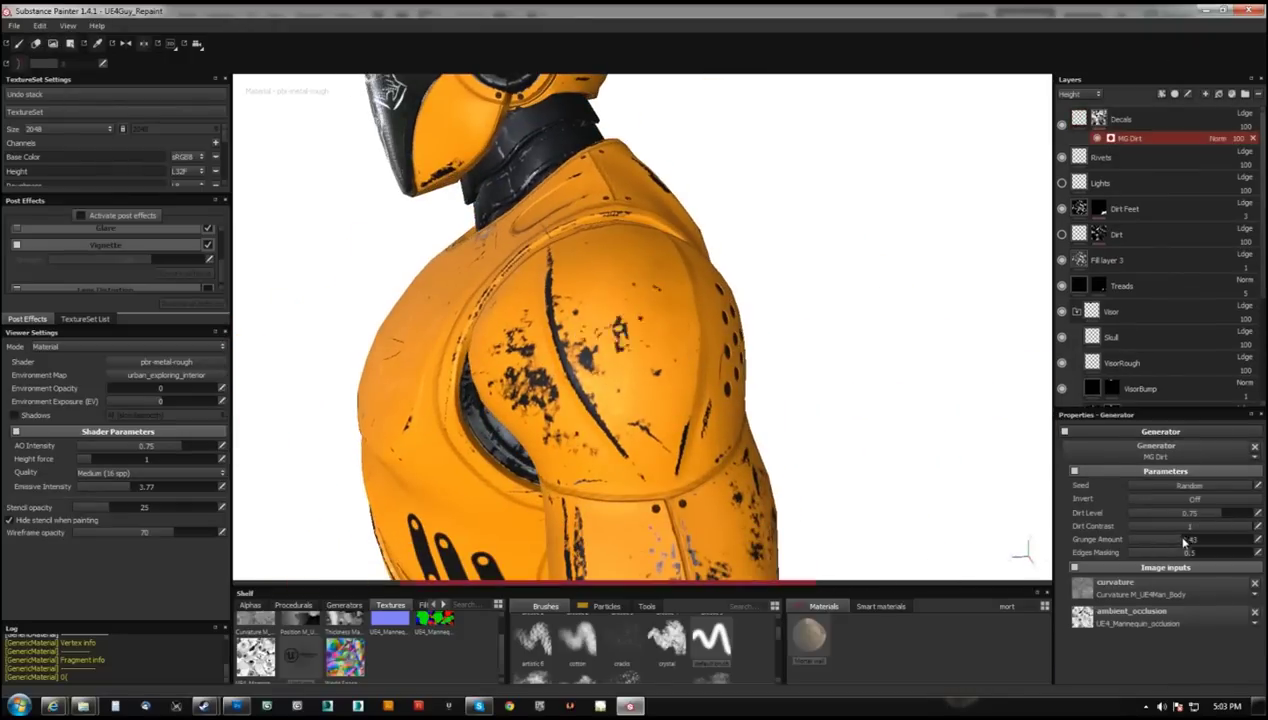
{"action": "left_click_drag", "start_coordinate": [640, 330], "coordinate": [704, 370], "text": "alt"}
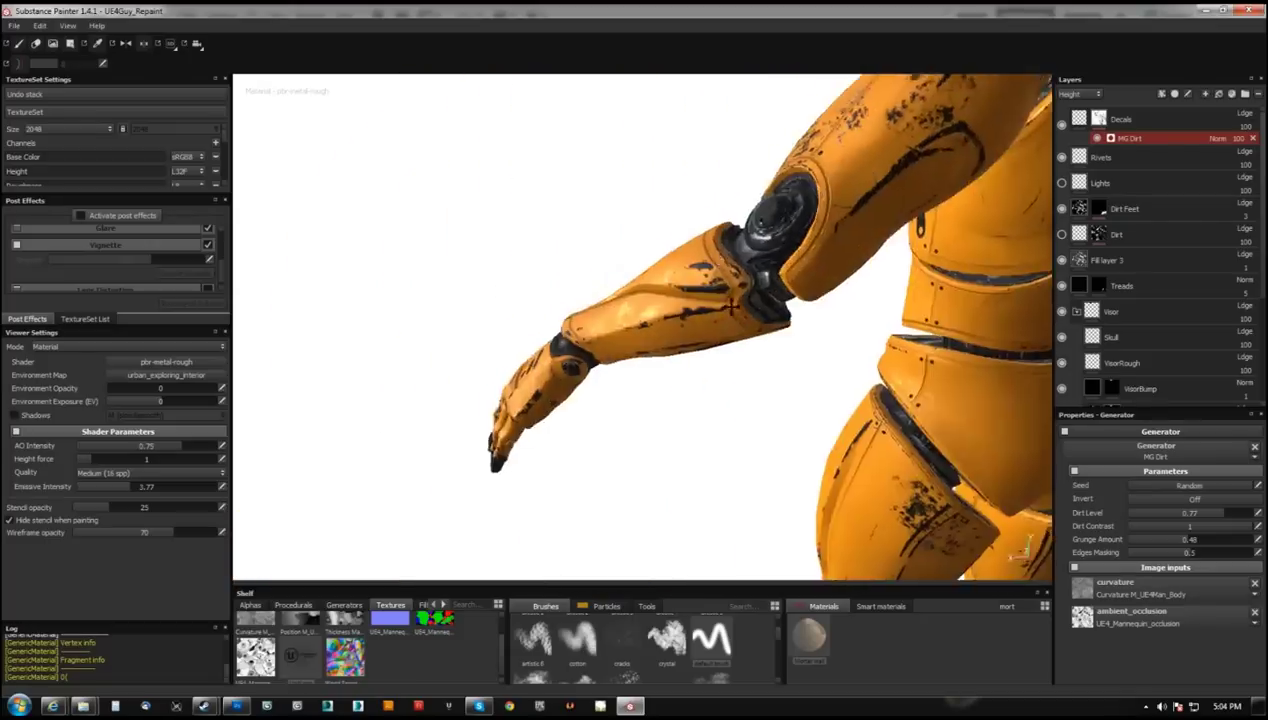
{"action": "mouse_move", "coordinate": [737, 430]}
{"action": "left_mouse_down", "text": "alt"}
{"action": "mouse_move", "coordinate": [540, 334]}
{"action": "mouse_move", "coordinate": [785, 392]}
{"action": "left_mouse_up", "text": "alt"}
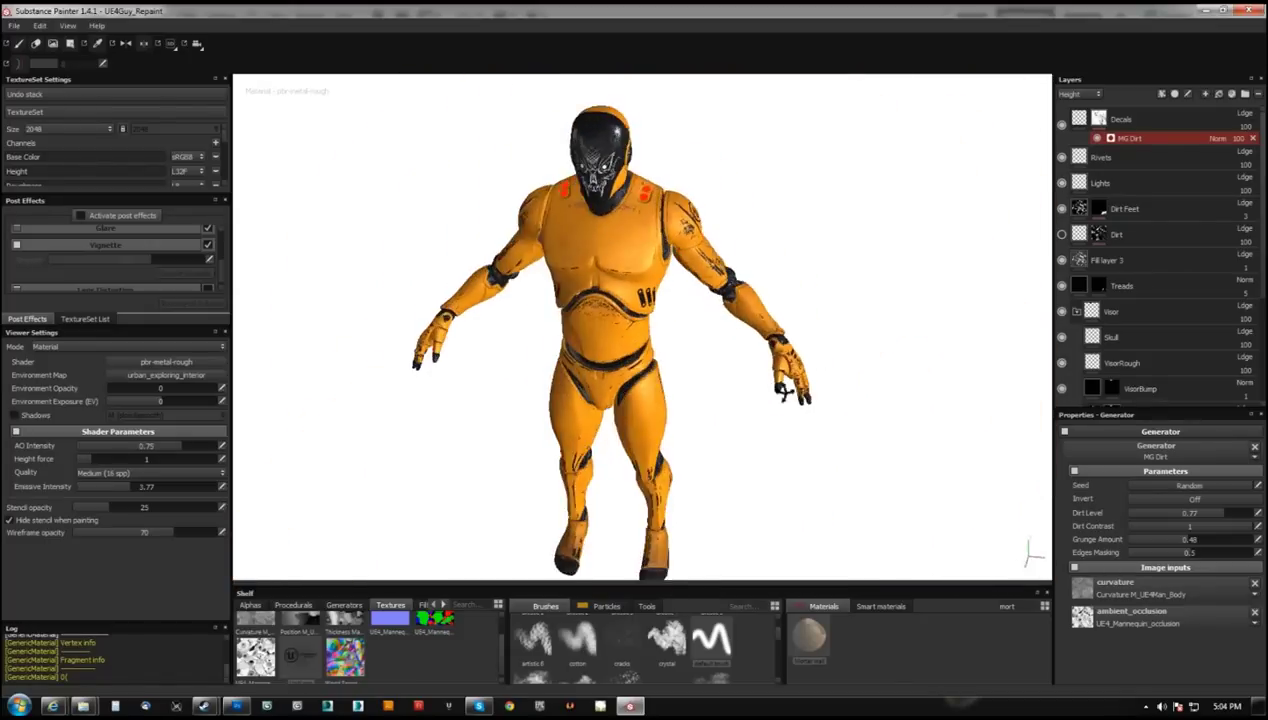
- Delete the unused Dirt and Lights layers
{"action": "left_click", "coordinate": [1065, 236]}
{"action": "key", "text": "Delete"}
{"action": "left_click_drag", "start_coordinate": [690, 300], "coordinate": [724, 299], "text": "alt"}
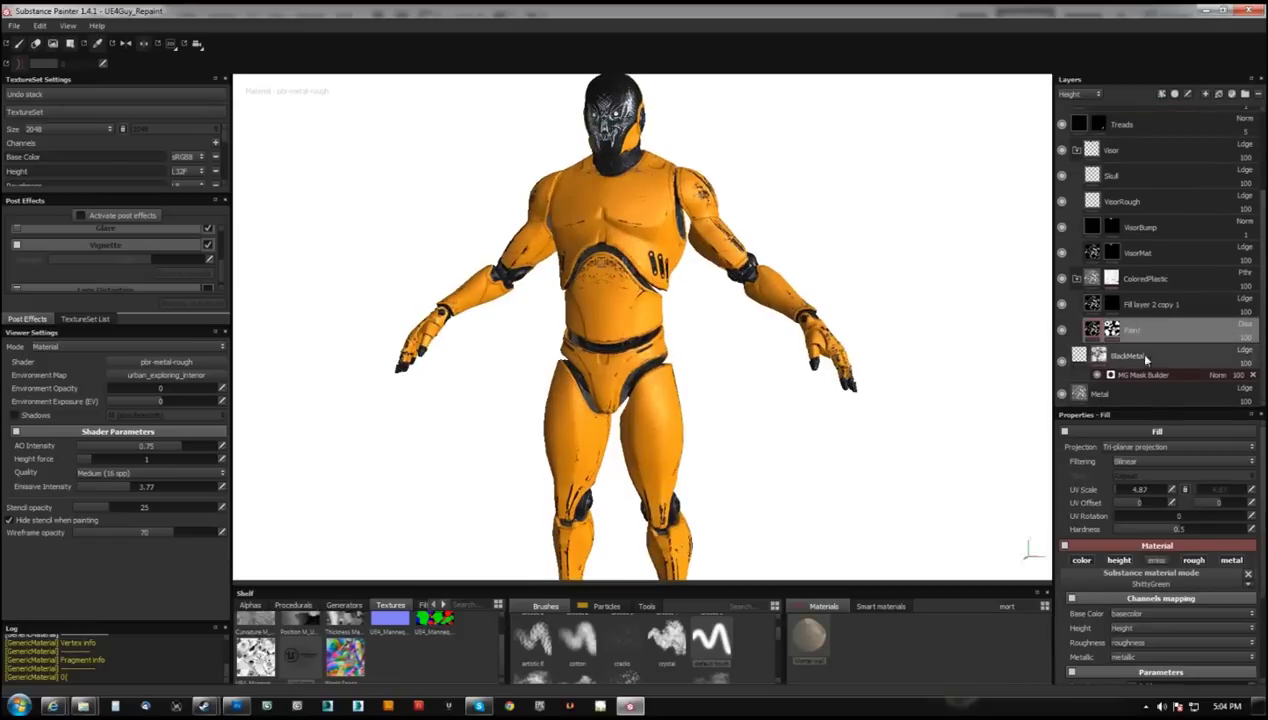
{"action": "key", "text": "Return"}
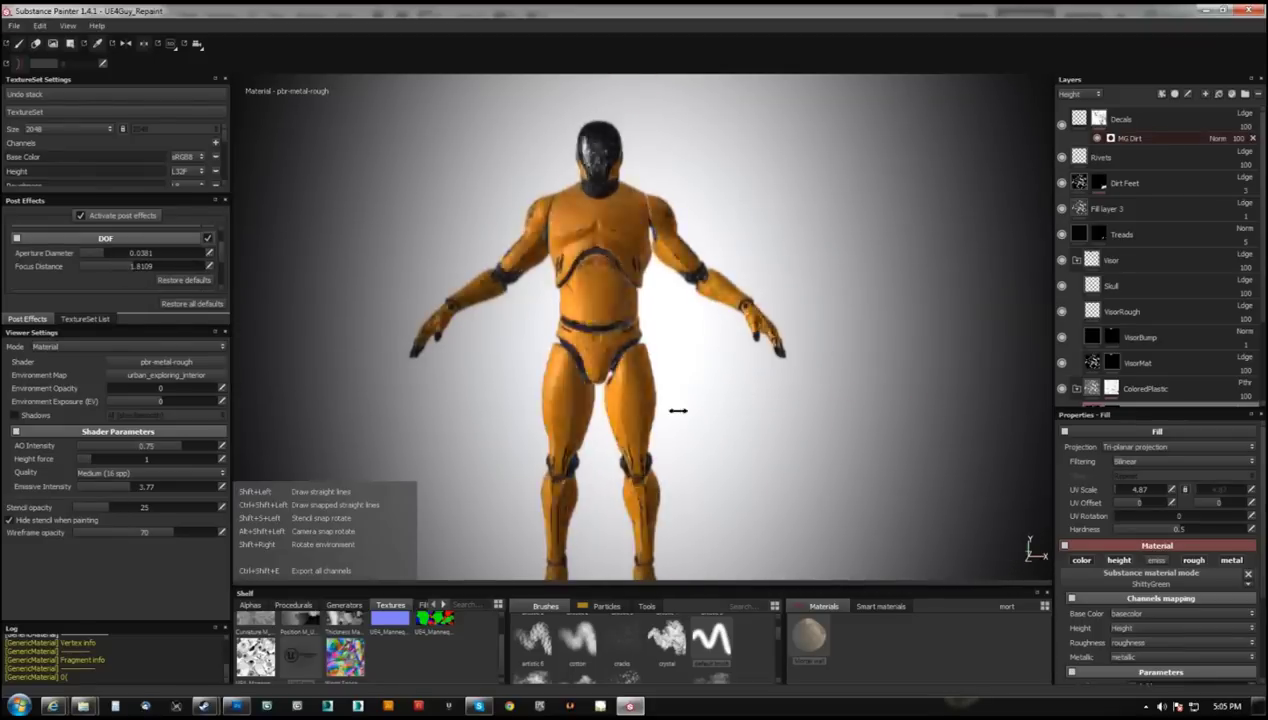
- Tune depth of field to aperture 0.0019 and focus distance 0.2219
{"action": "left_click_drag", "start_coordinate": [678, 410], "coordinate": [560, 410], "text": "alt"}
{"action": "right_click_drag", "start_coordinate": [560, 410], "coordinate": [560, 300], "text": "alt"}
{"action": "left_click_drag", "start_coordinate": [106, 266], "coordinate": [86, 252]}
{"action": "mouse_move", "coordinate": [467, 331]}
{"action": "left_mouse_down", "text": "alt"}
{"action": "mouse_move", "coordinate": [821, 306]}
{"action": "mouse_move", "coordinate": [770, 405]}
{"action": "mouse_move", "coordinate": [423, 412]}
{"action": "mouse_move", "coordinate": [698, 146]}
{"action": "mouse_move", "coordinate": [640, 300]}
{"action": "left_mouse_up", "text": "alt"}
{"action": "right_click_drag", "start_coordinate": [640, 300], "coordinate": [640, 200], "text": "alt"}
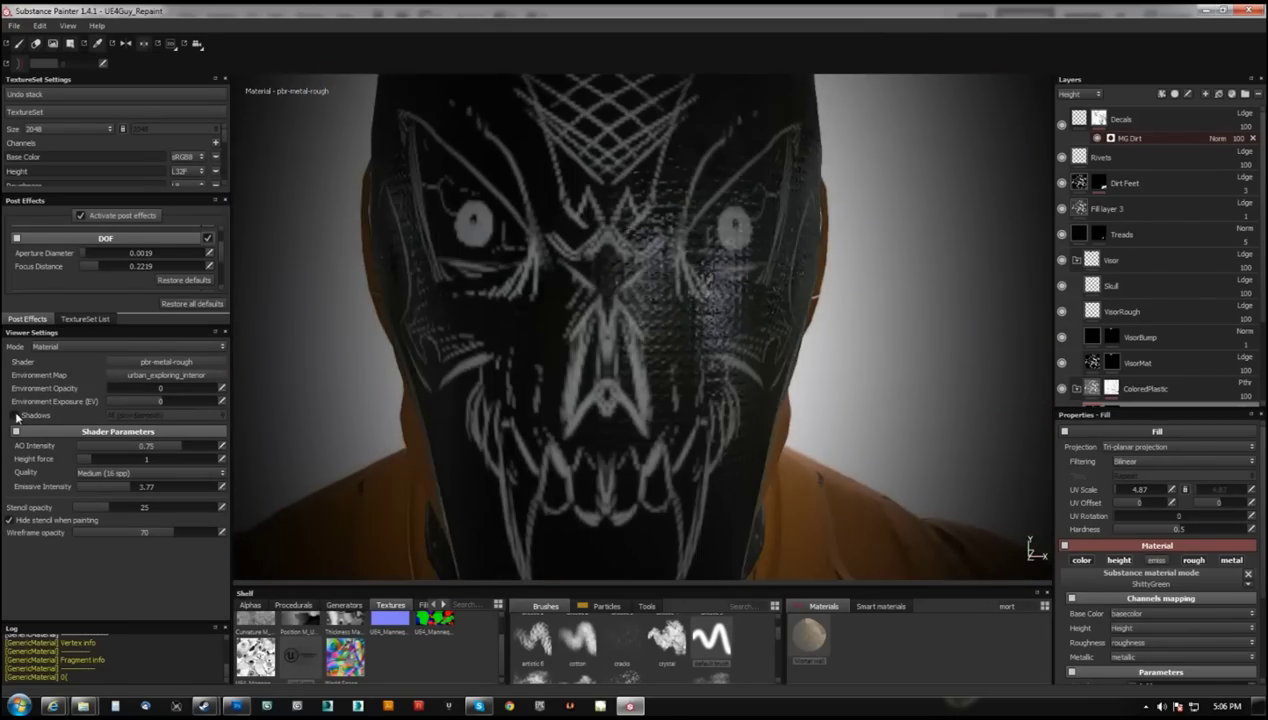
{"action": "right_click_drag", "start_coordinate": [760, 372], "coordinate": [724, 457], "text": "alt"}
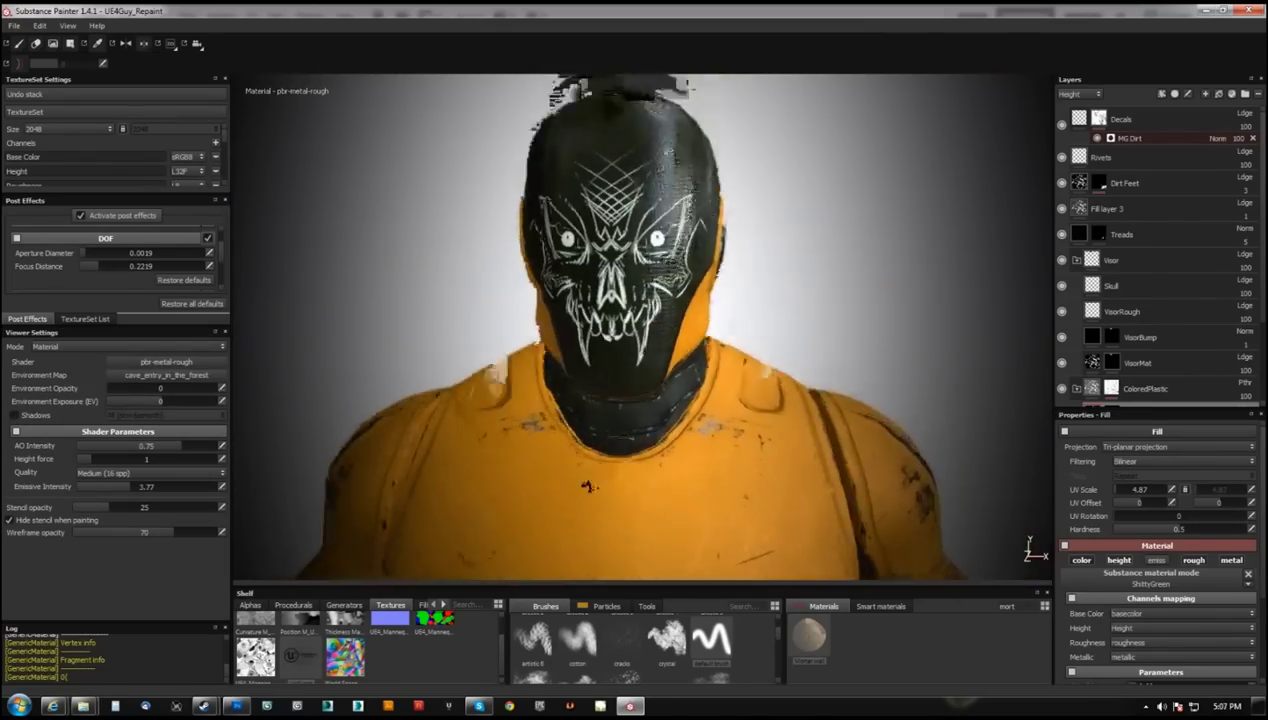